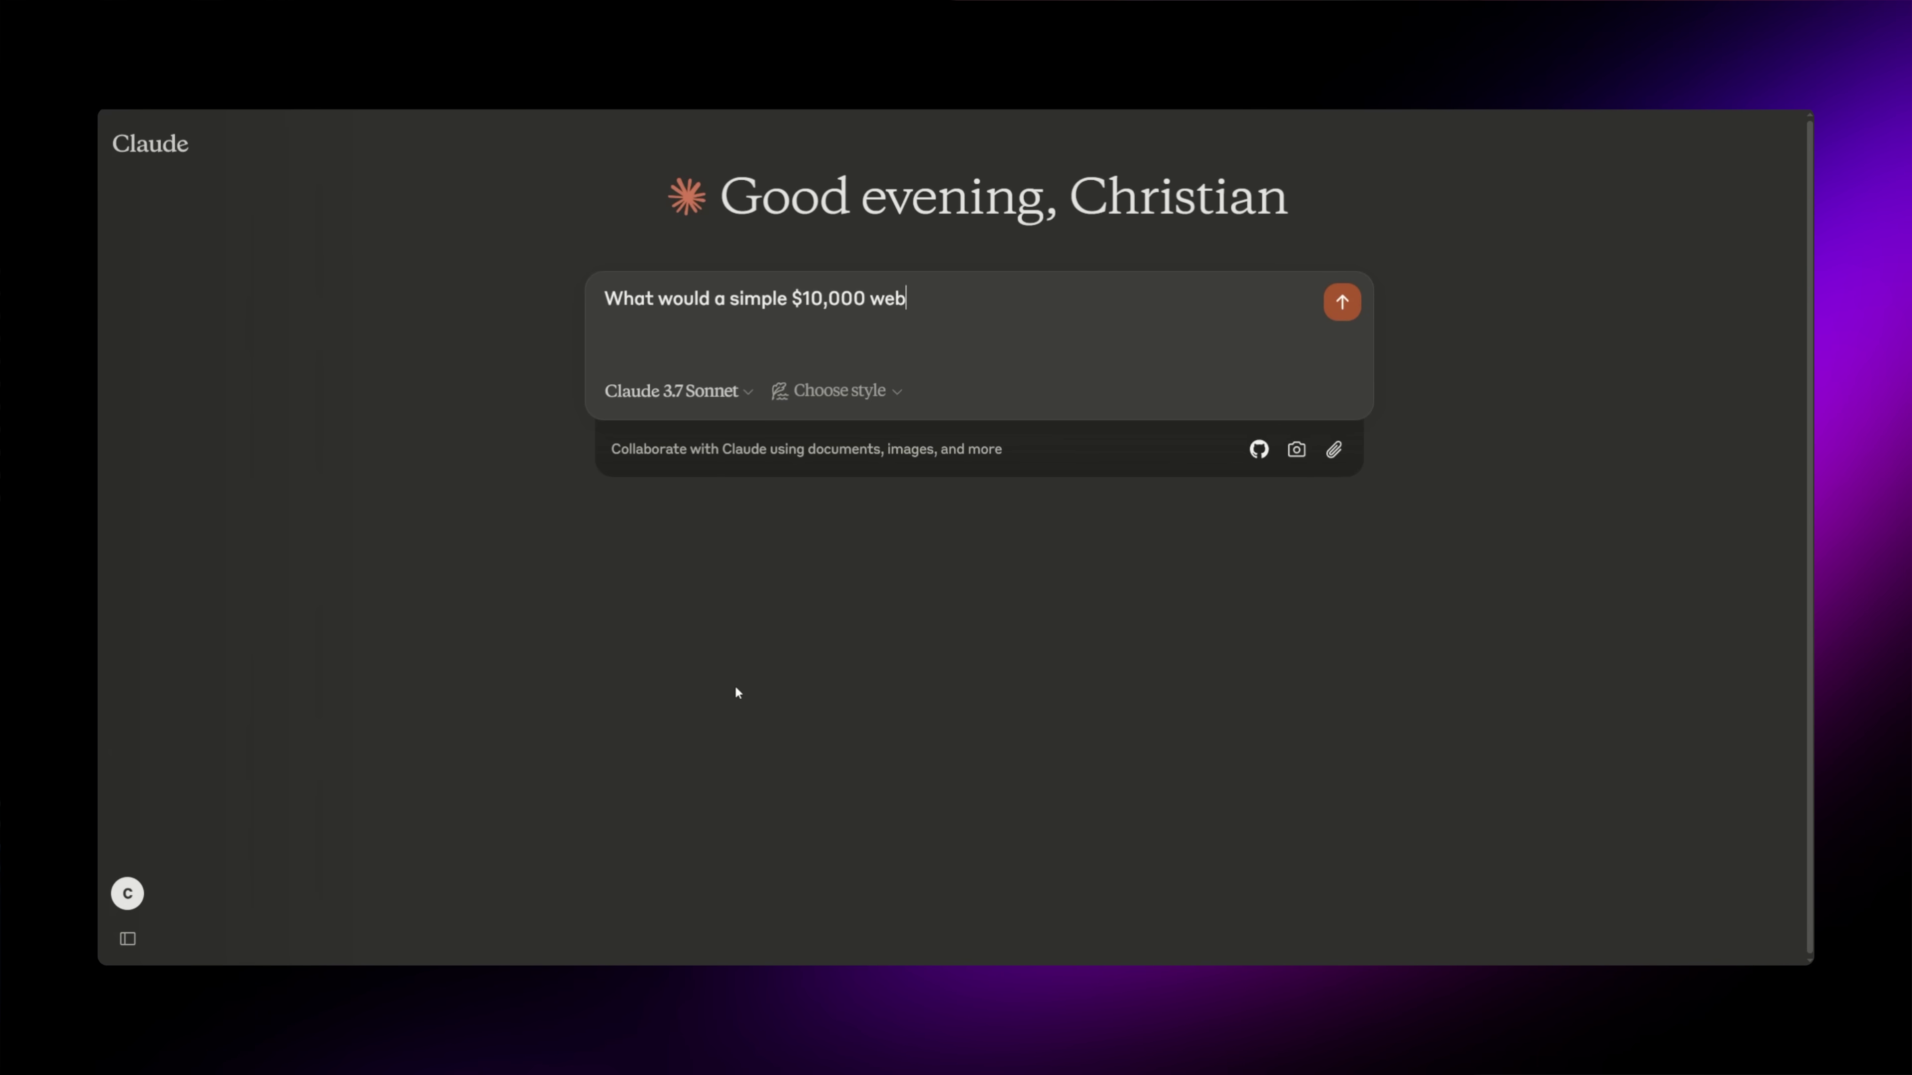
Finish and send the question asking what a simple $10,000 website would look like.
{"action": "type", "text": "ike?"}
{"action": "key", "text": "Return"}
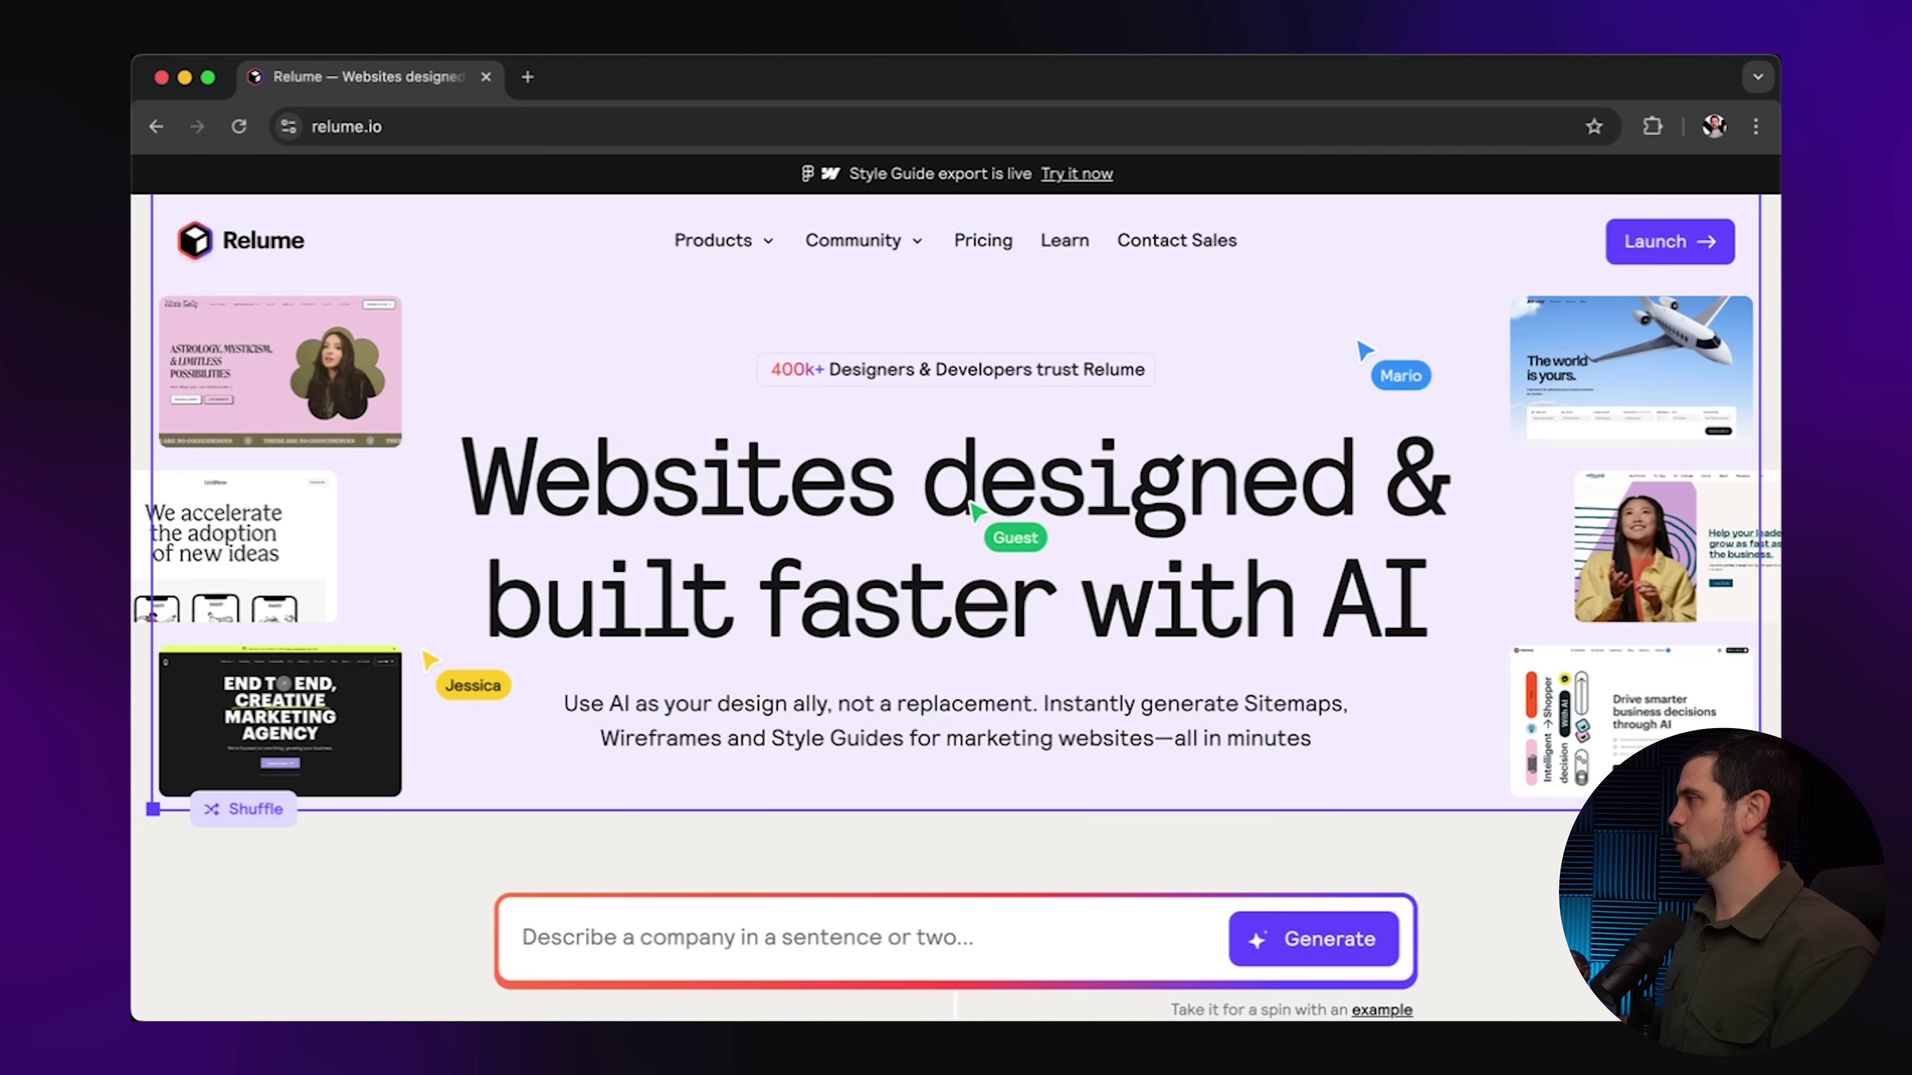
Scroll through the relume.io homepage to look over what it offers.
{"action": "scroll", "coordinate": [973, 514], "scroll_direction": "down", "scroll_amount": 10}
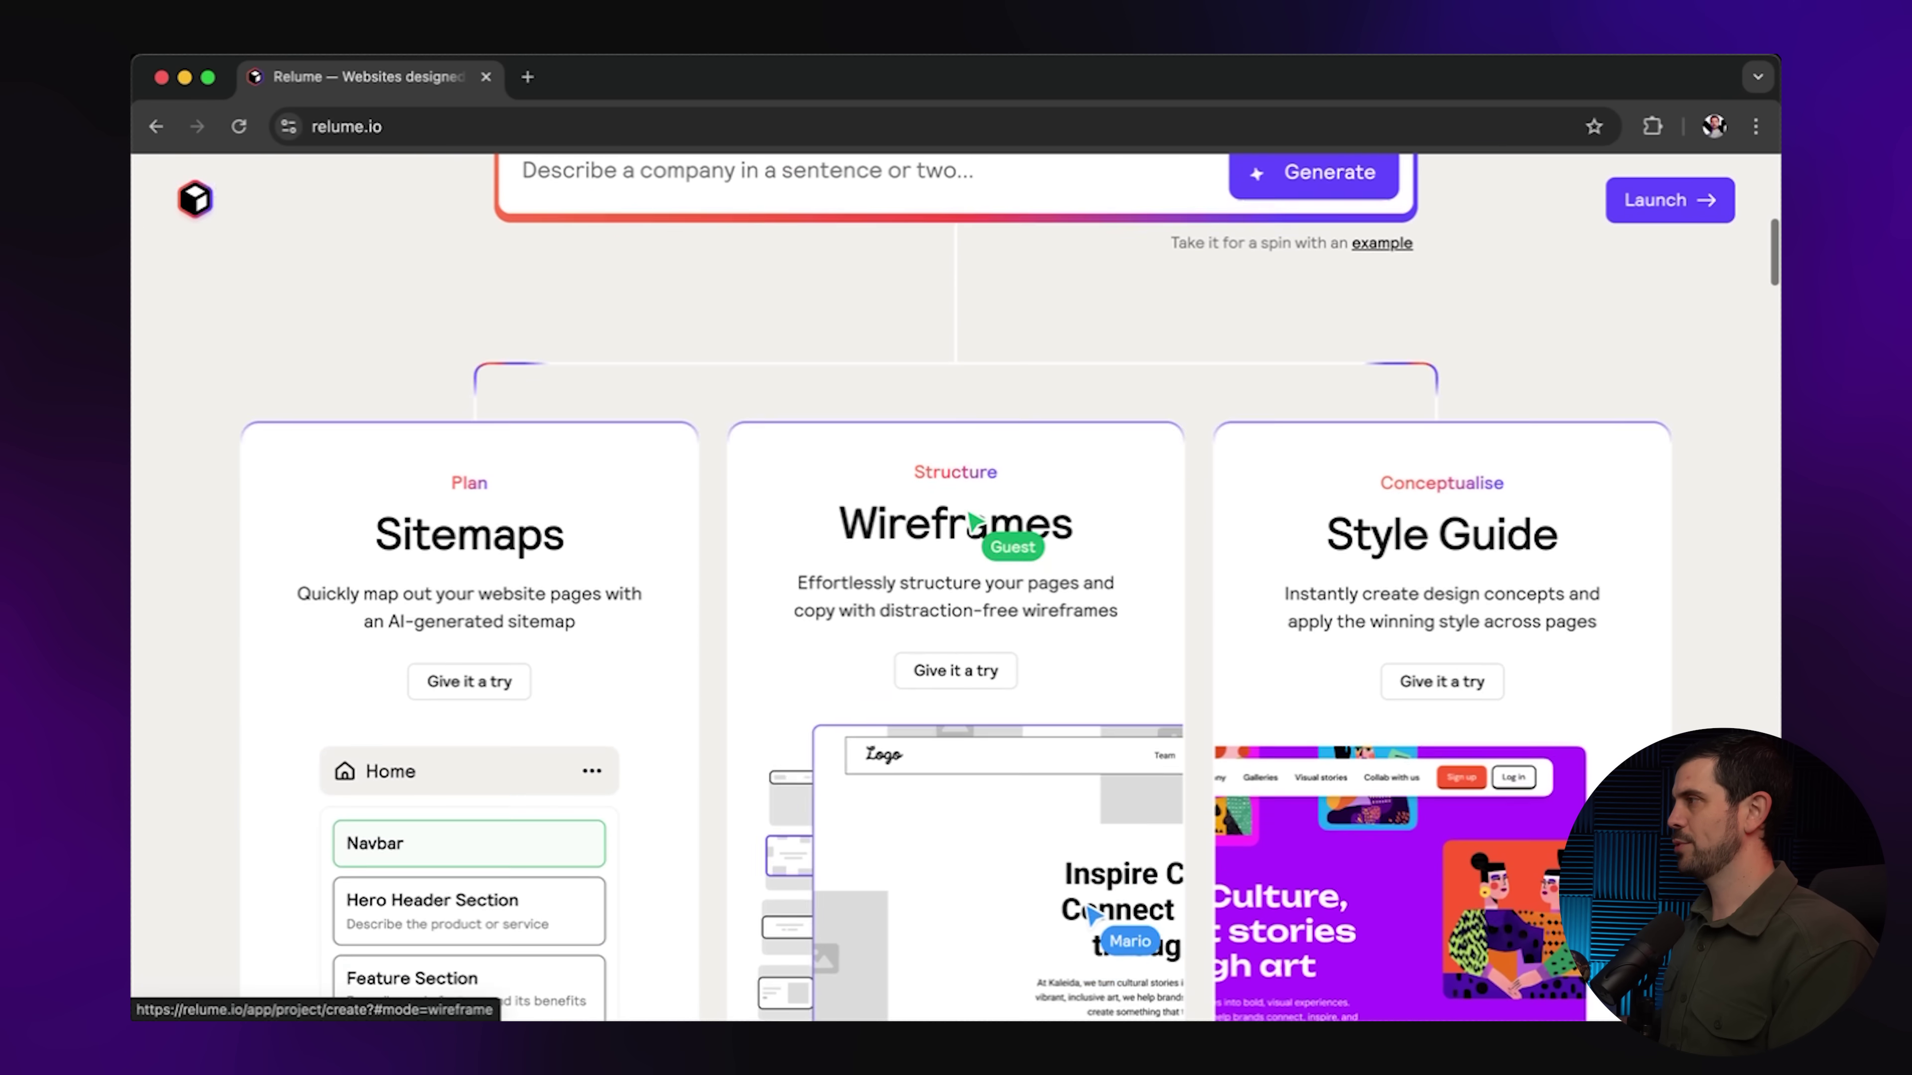
{"action": "scroll", "coordinate": [970, 520], "scroll_direction": "down", "scroll_amount": 3}
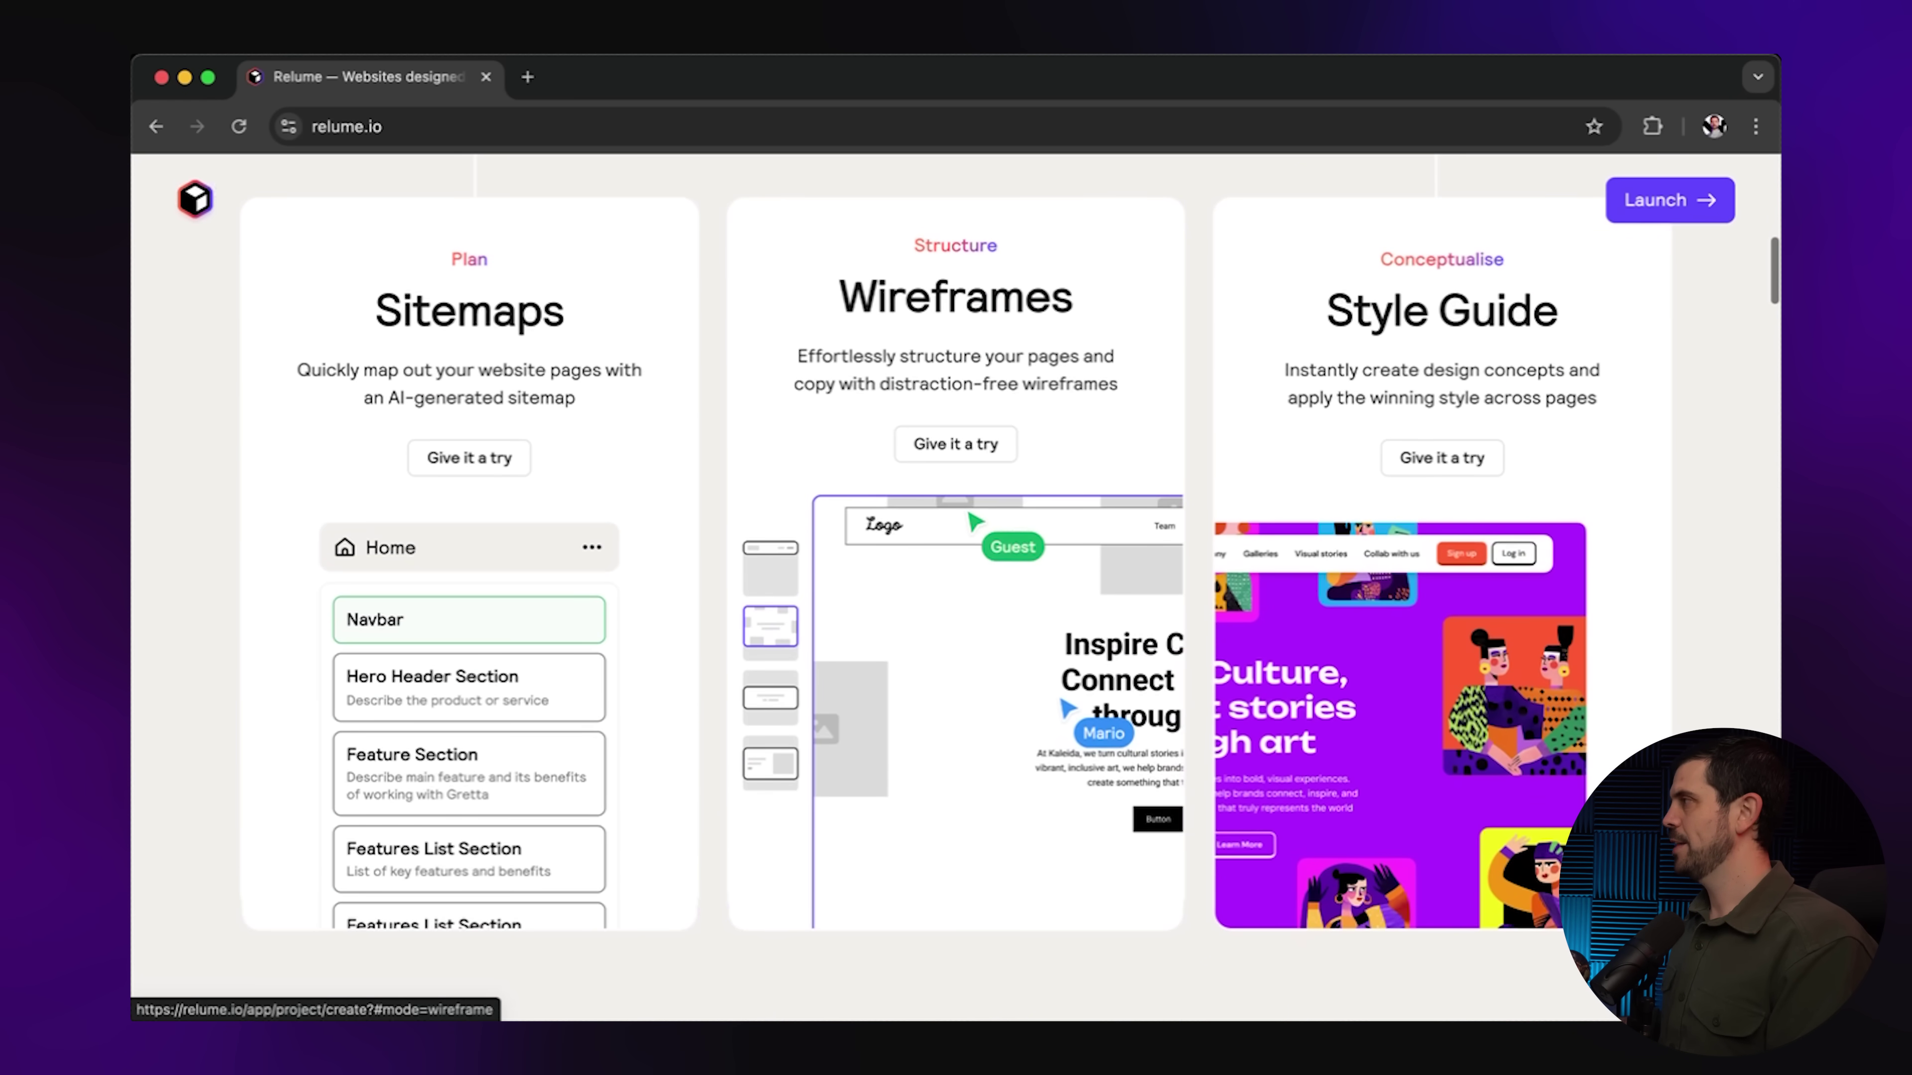
{"action": "scroll", "coordinate": [971, 520], "scroll_direction": "up", "scroll_amount": 1}
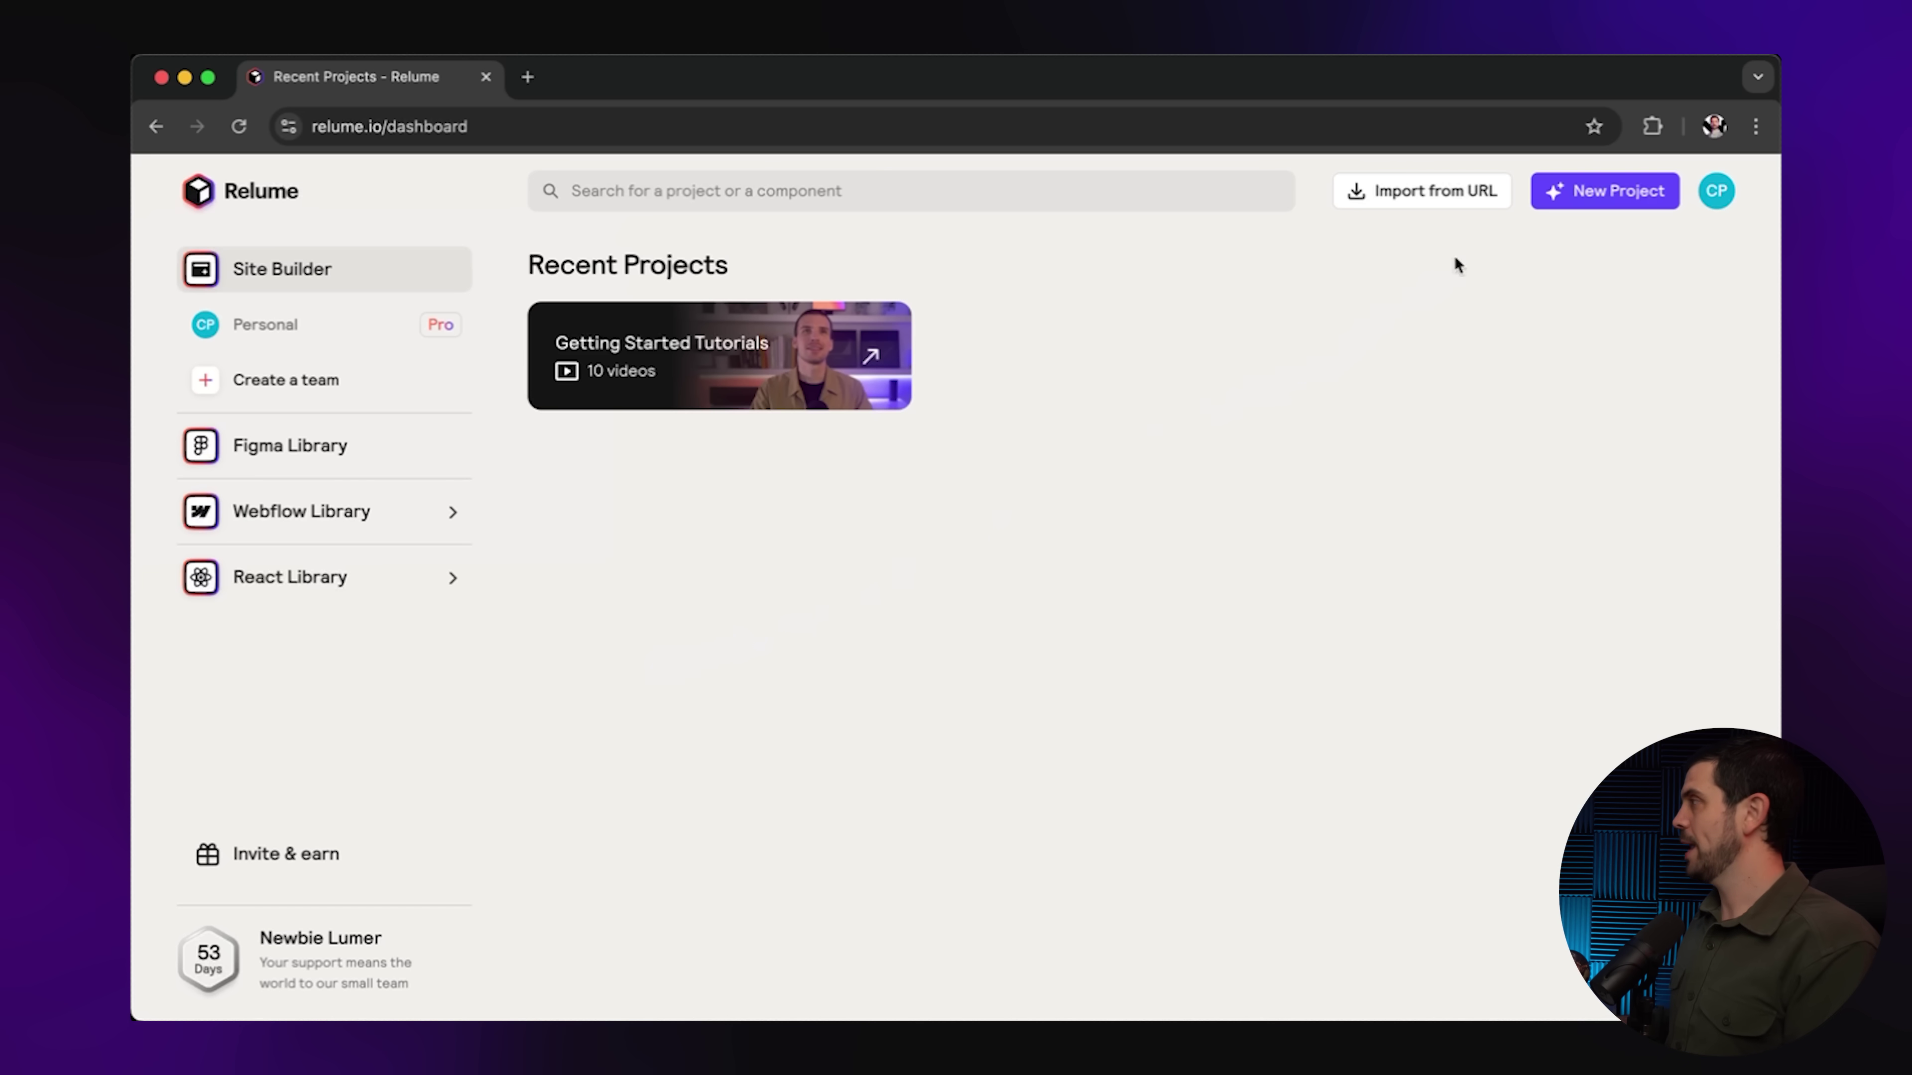
Start a new Relume project and paste the Outbond company description into the sitemap prompt.
{"action": "left_click", "coordinate": [1590, 194]}
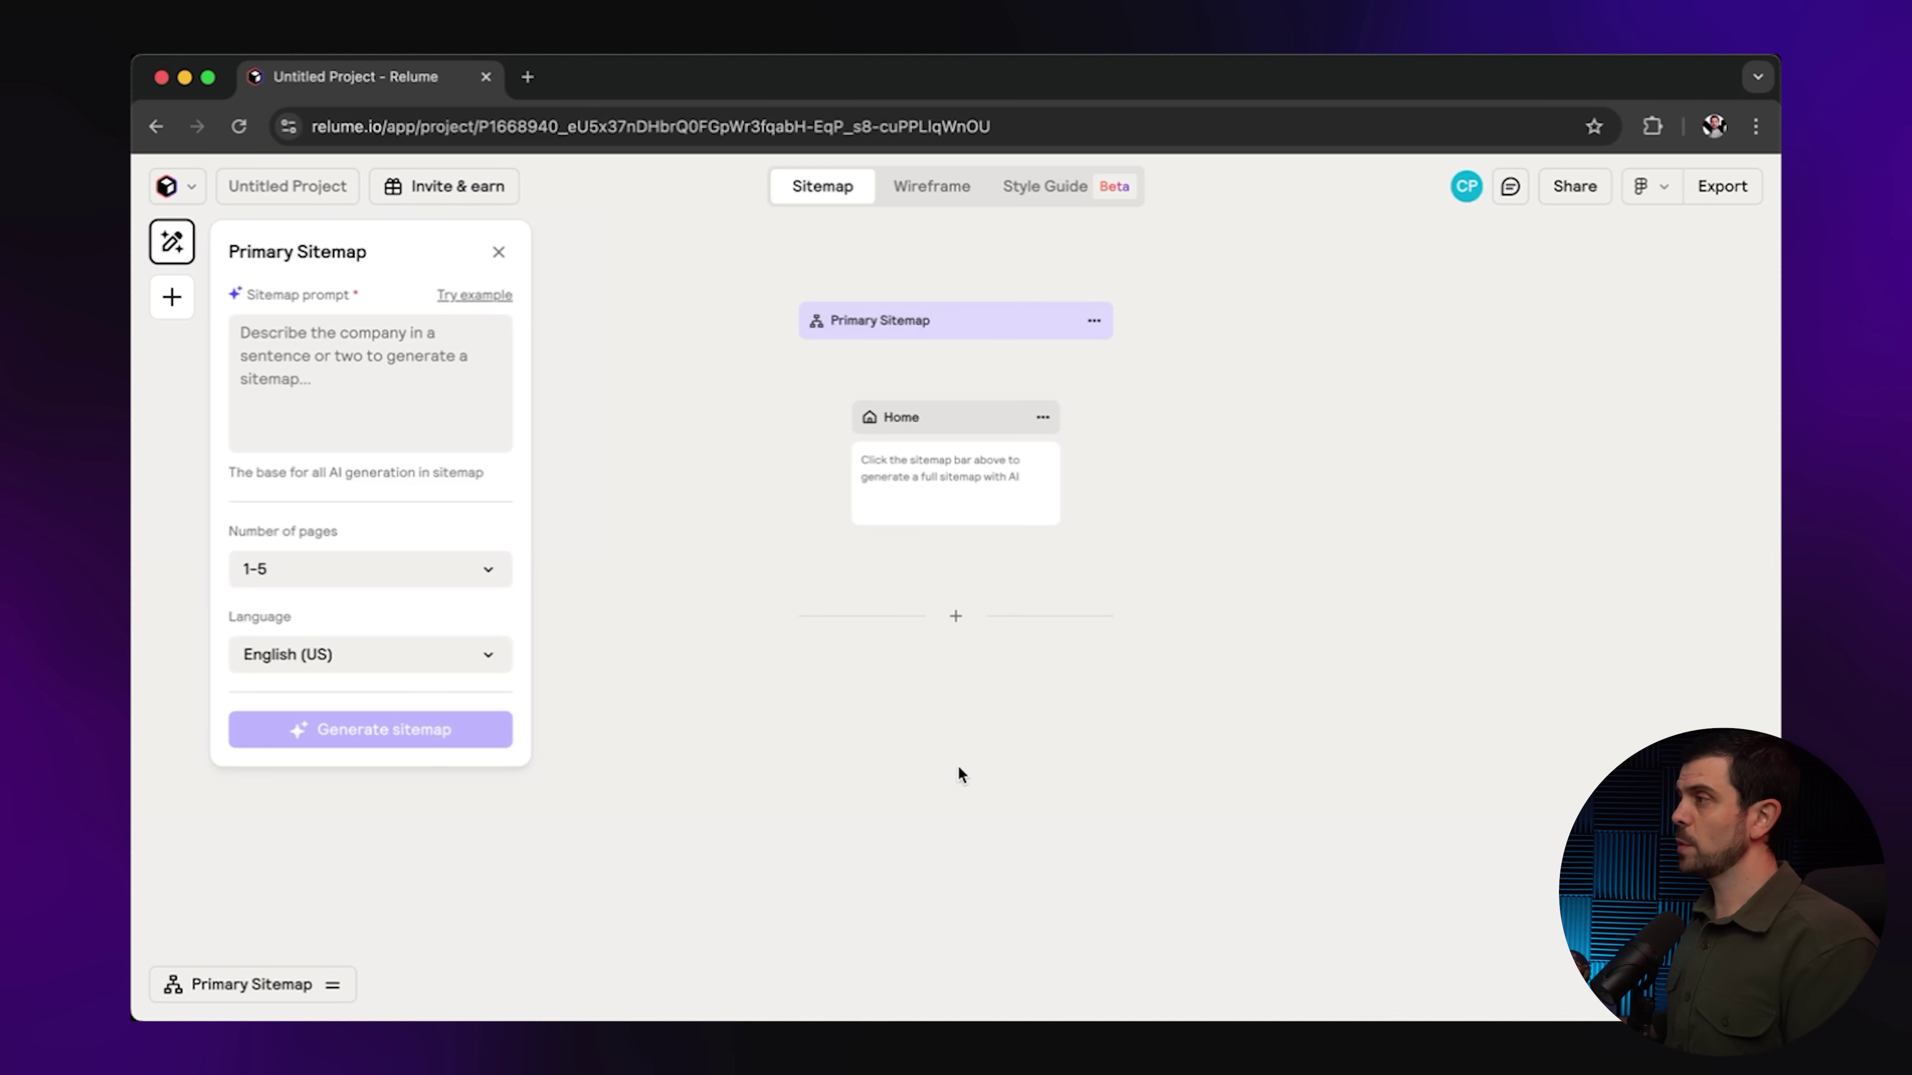
{"action": "left_click", "coordinate": [412, 397]}
{"action": "type", "text": "Build a website for a SAAS company called Outbond. It's a platform for sales teams to build lists of ideal customers, enrich their profiles, qualify them and create highly personalized outreach messages. The outcome for customers is to find and close more ideal customers.  The goal of the website will be to drive people to start for free. We give them free credits."}
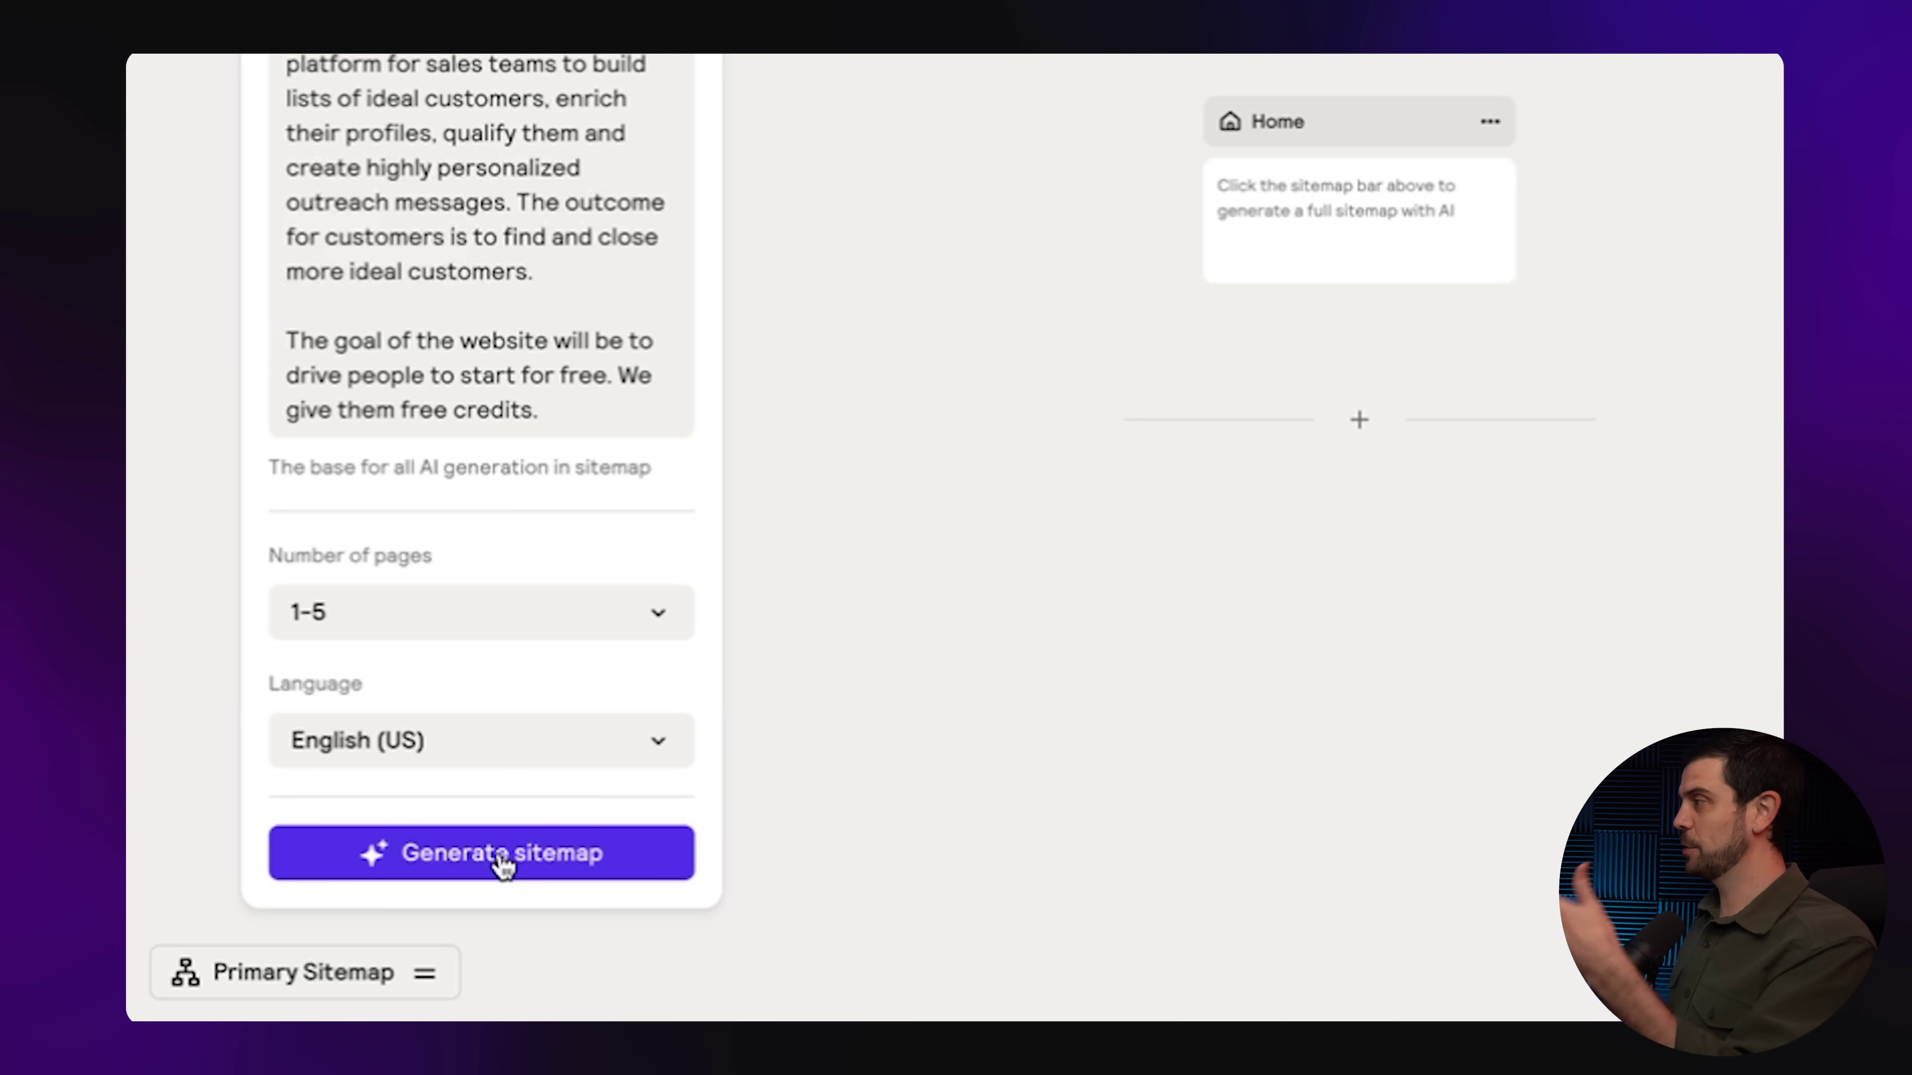
Generate the Outbond sitemap from the pasted company description.
{"action": "left_click", "coordinate": [499, 860]}
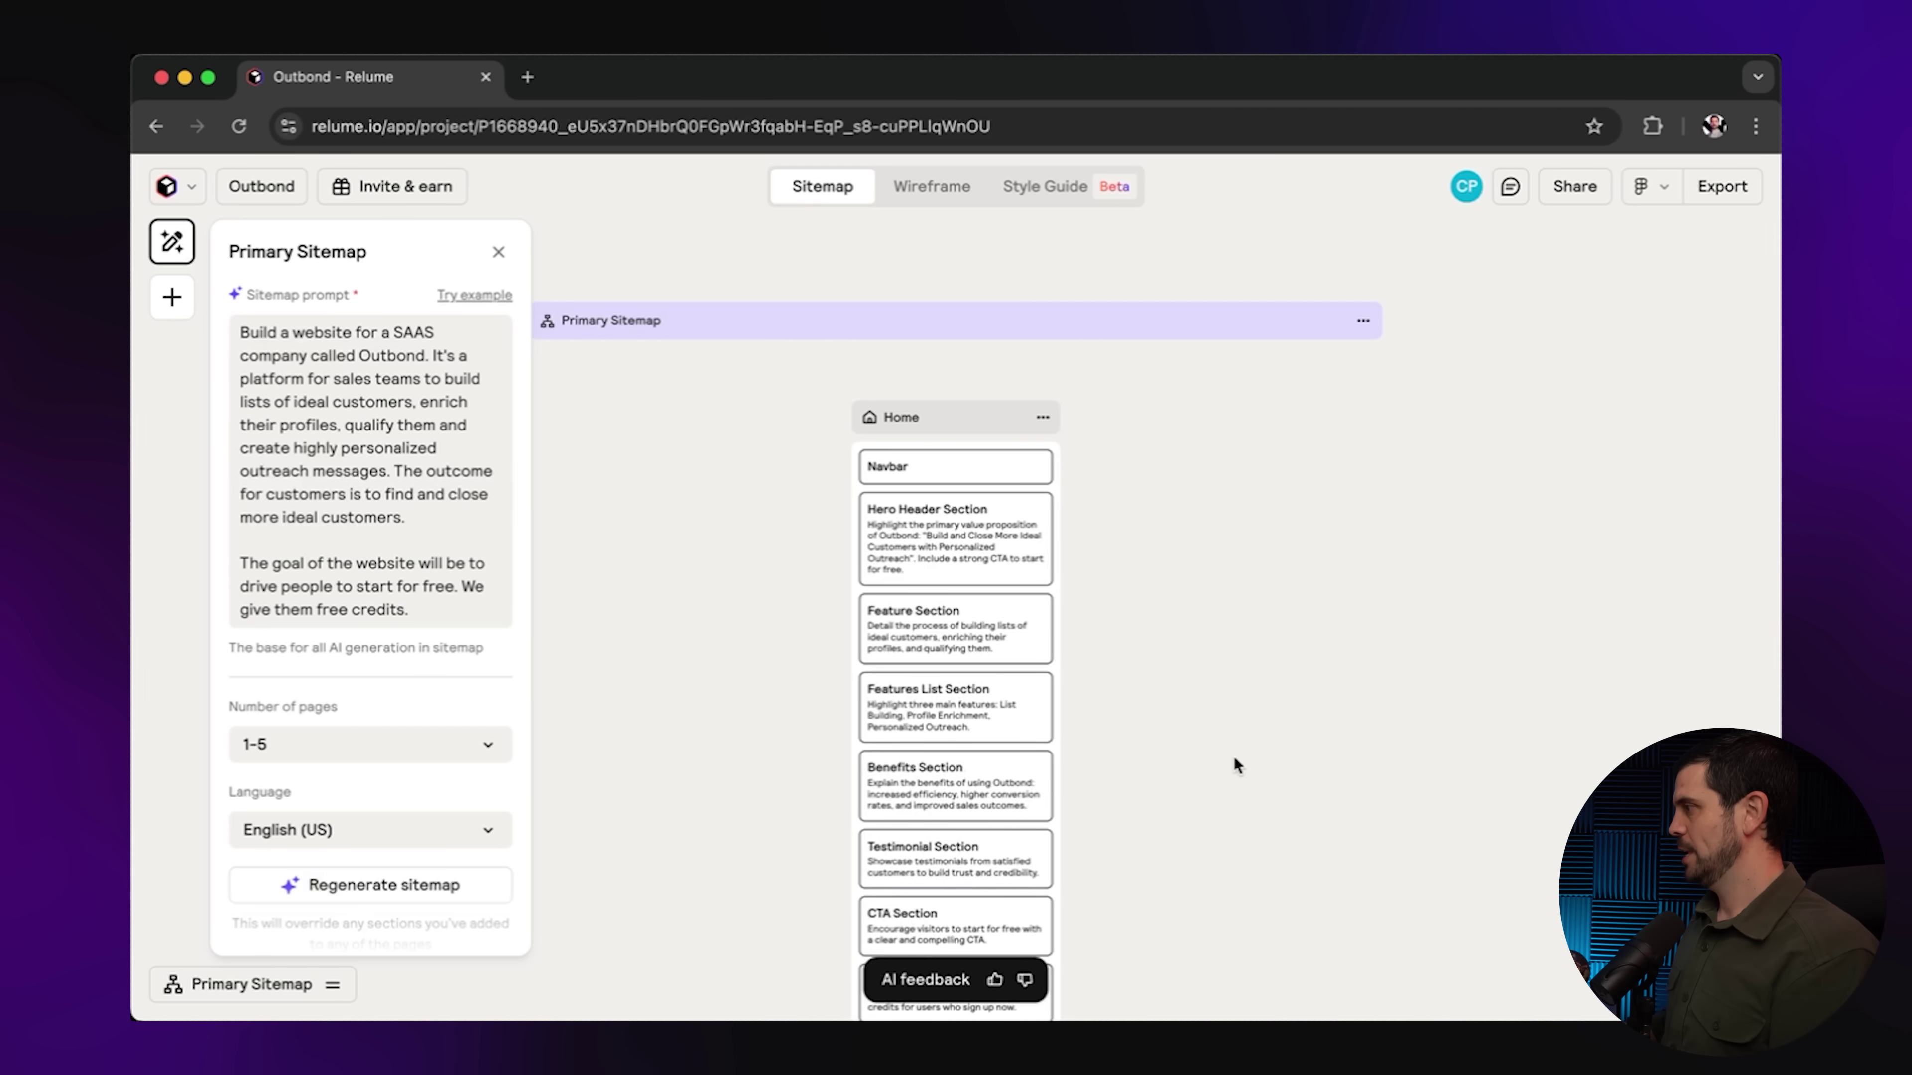
Generate section content for the About Us, Features and remaining sitemap pages.
{"action": "scroll", "coordinate": [1234, 757], "scroll_direction": "down", "scroll_amount": 2}
{"action": "scroll", "coordinate": [1233, 756], "scroll_direction": "down", "scroll_amount": 2}
{"action": "scroll", "coordinate": [1232, 756], "scroll_direction": "down", "scroll_amount": 3}
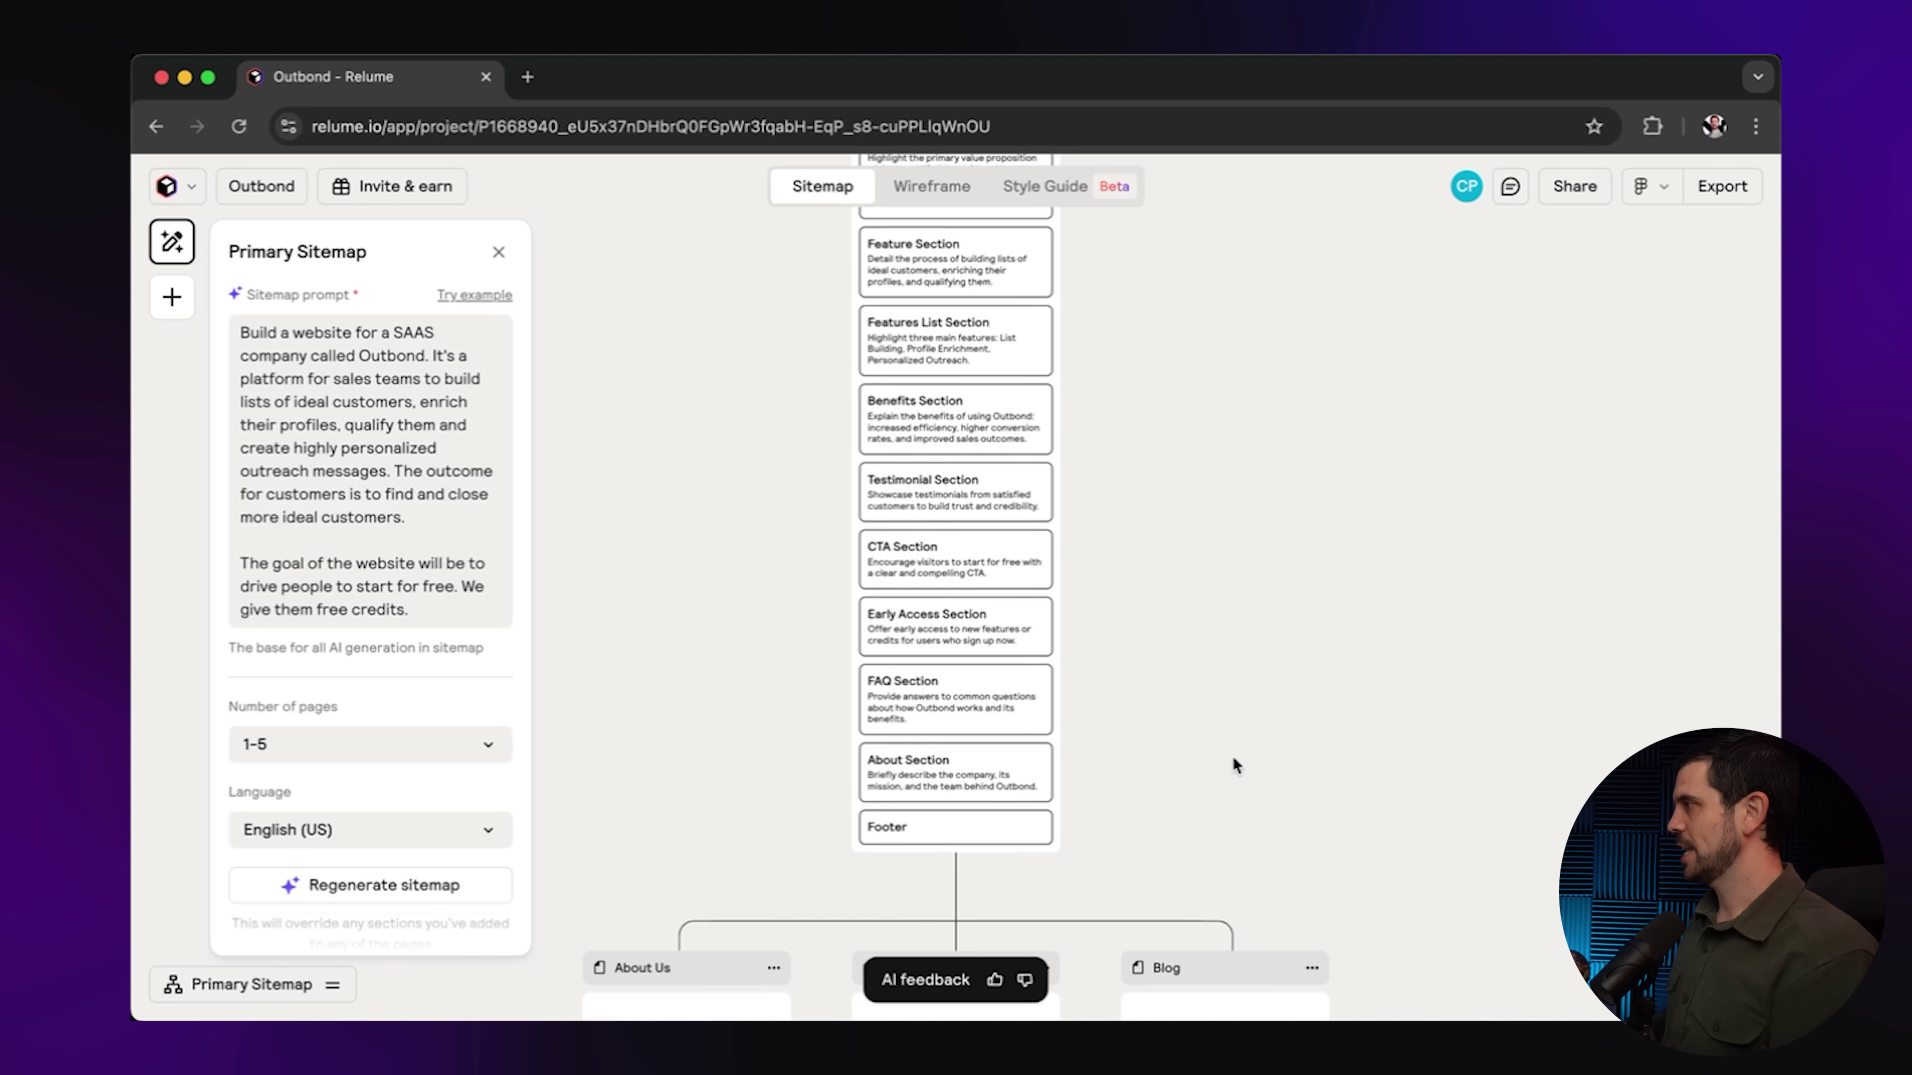
{"action": "scroll", "coordinate": [1289, 508], "scroll_direction": "down", "scroll_amount": 5}
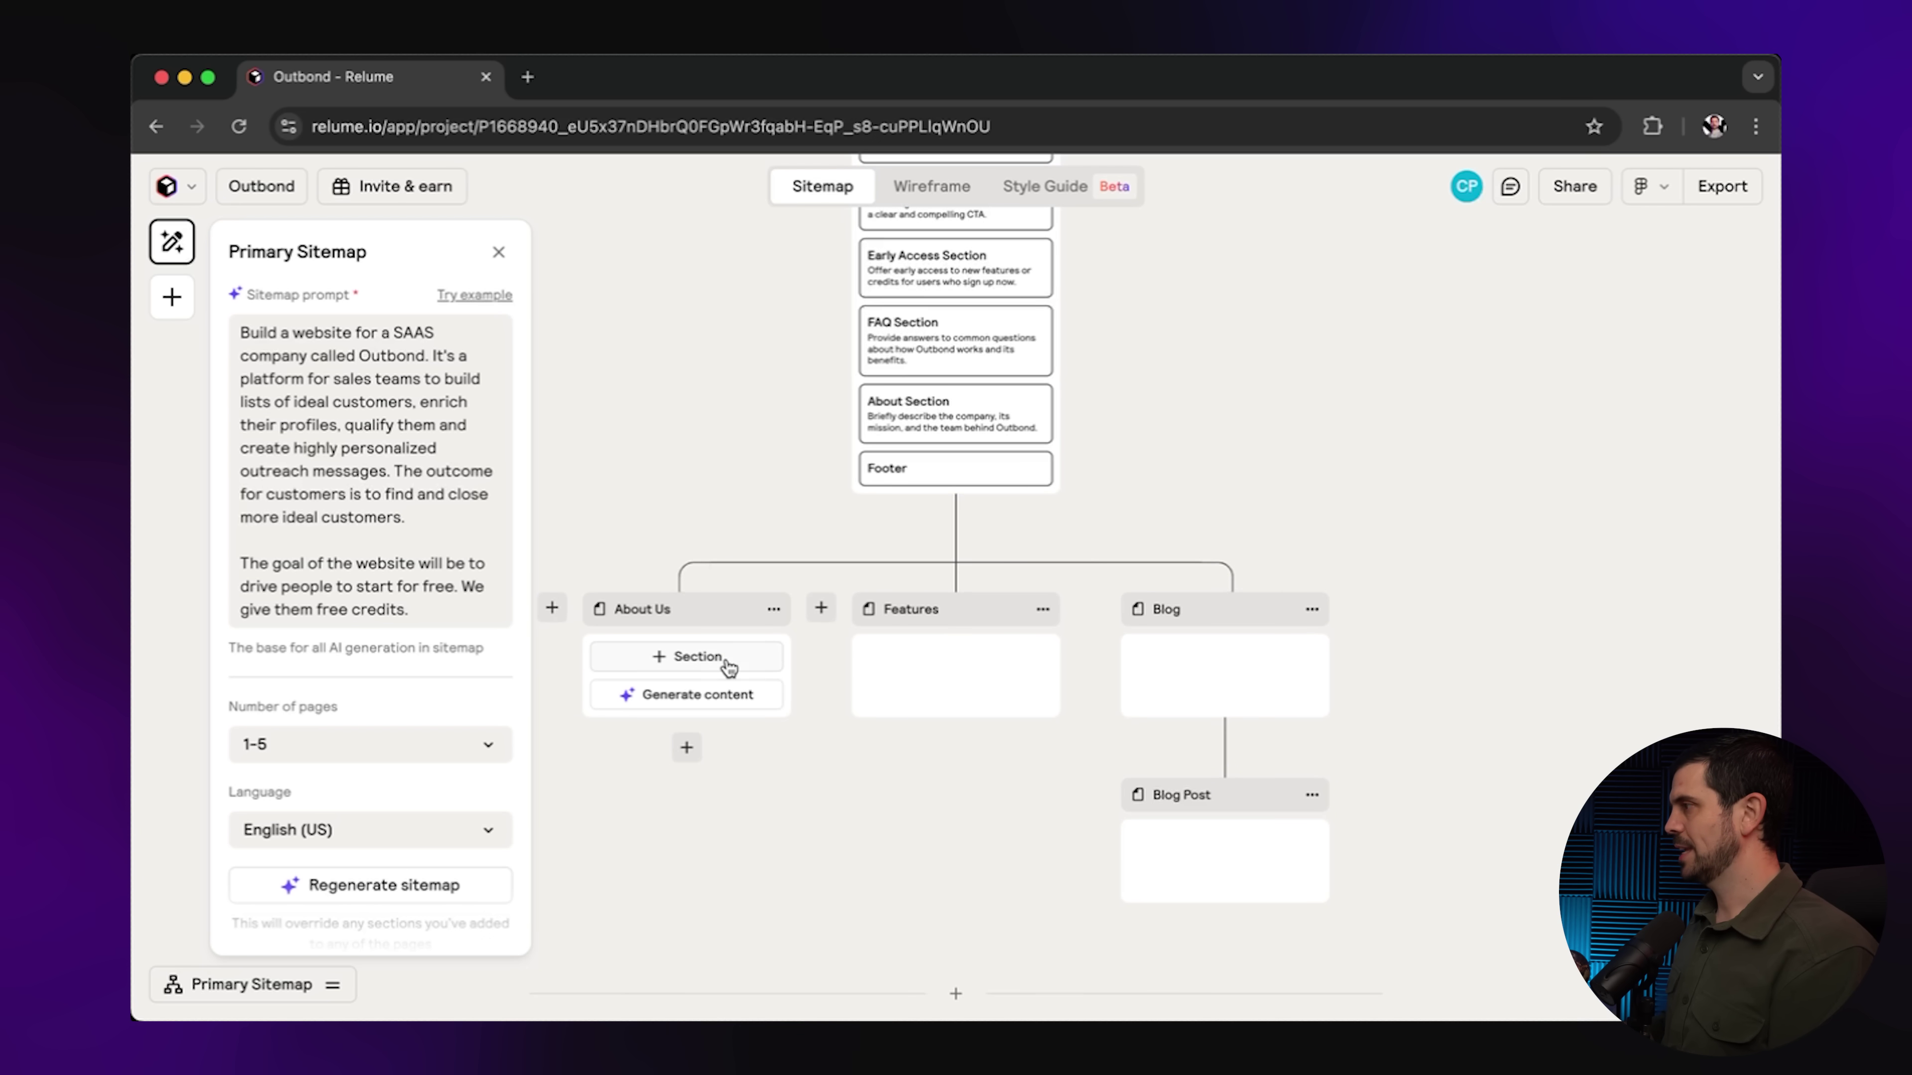
{"action": "left_click", "coordinate": [723, 699]}
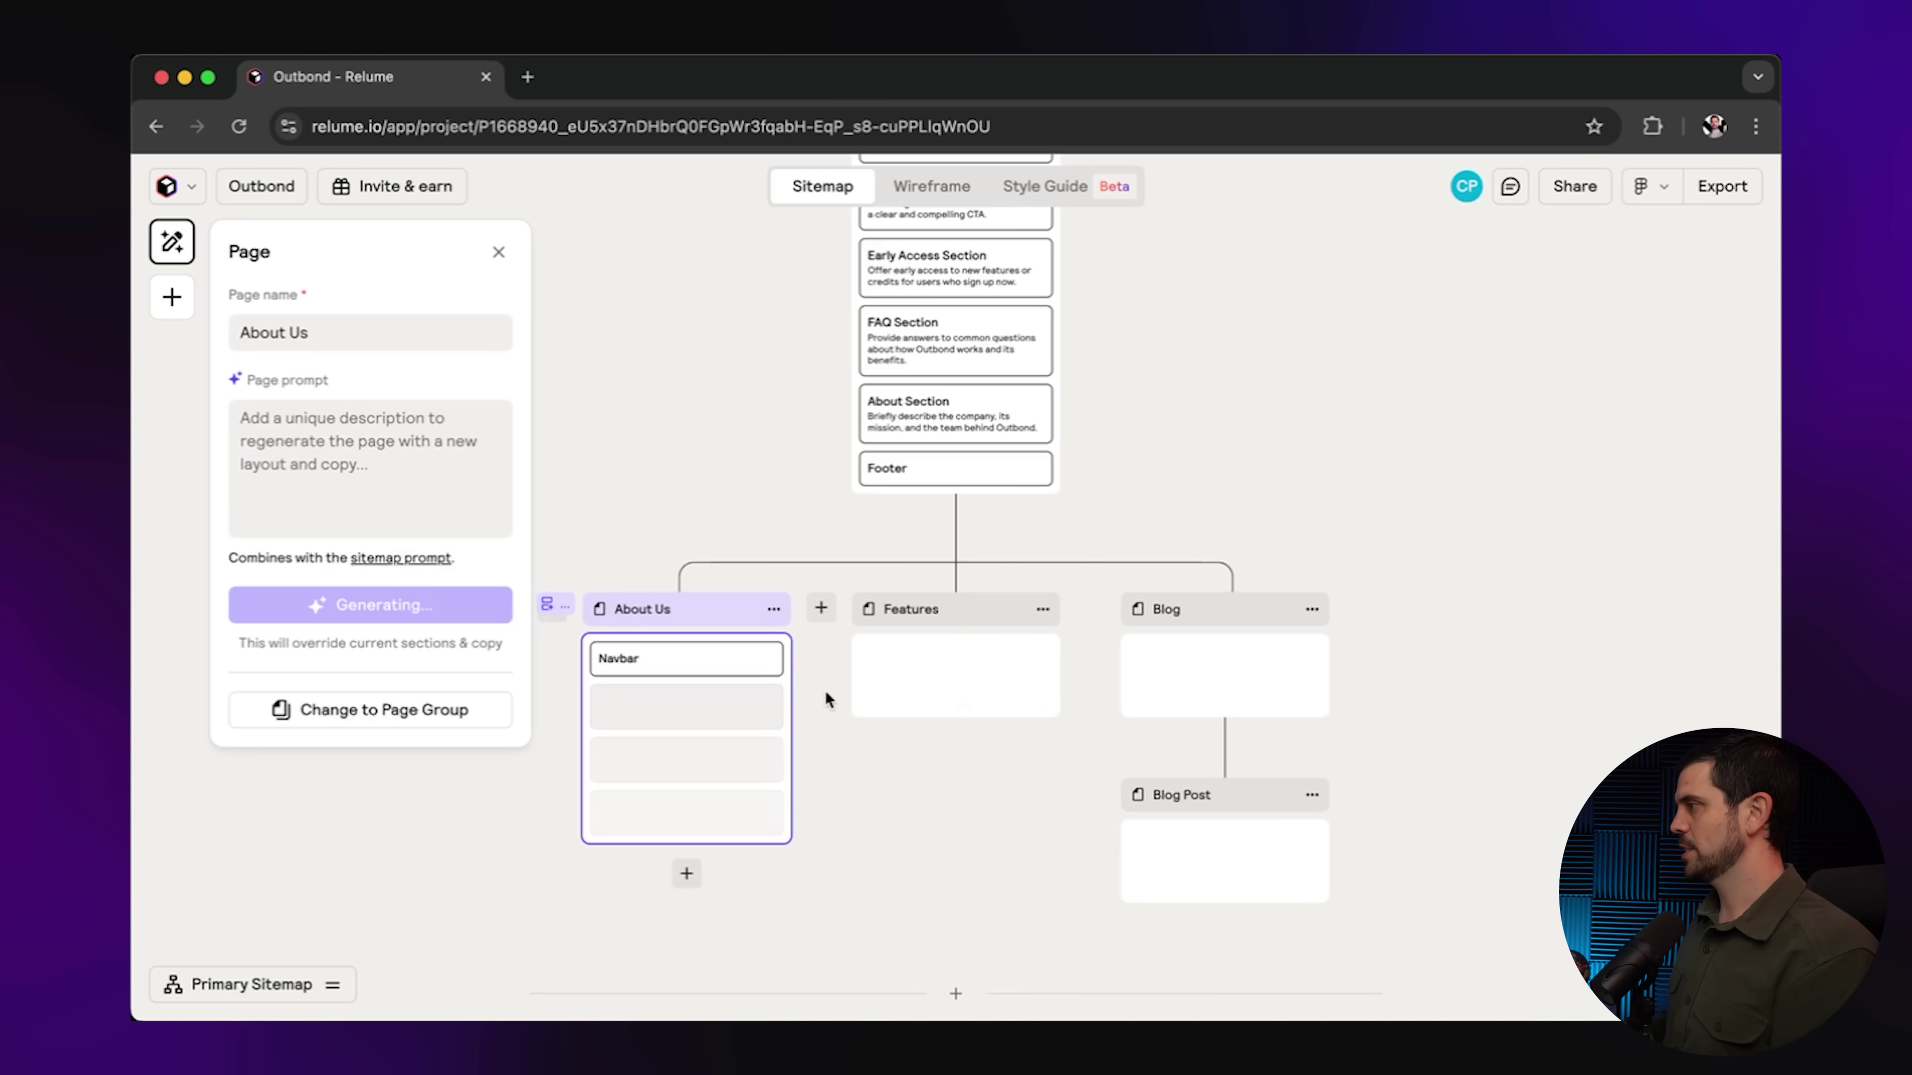
{"action": "left_click", "coordinate": [944, 695]}
{"action": "left_click", "coordinate": [1163, 695]}
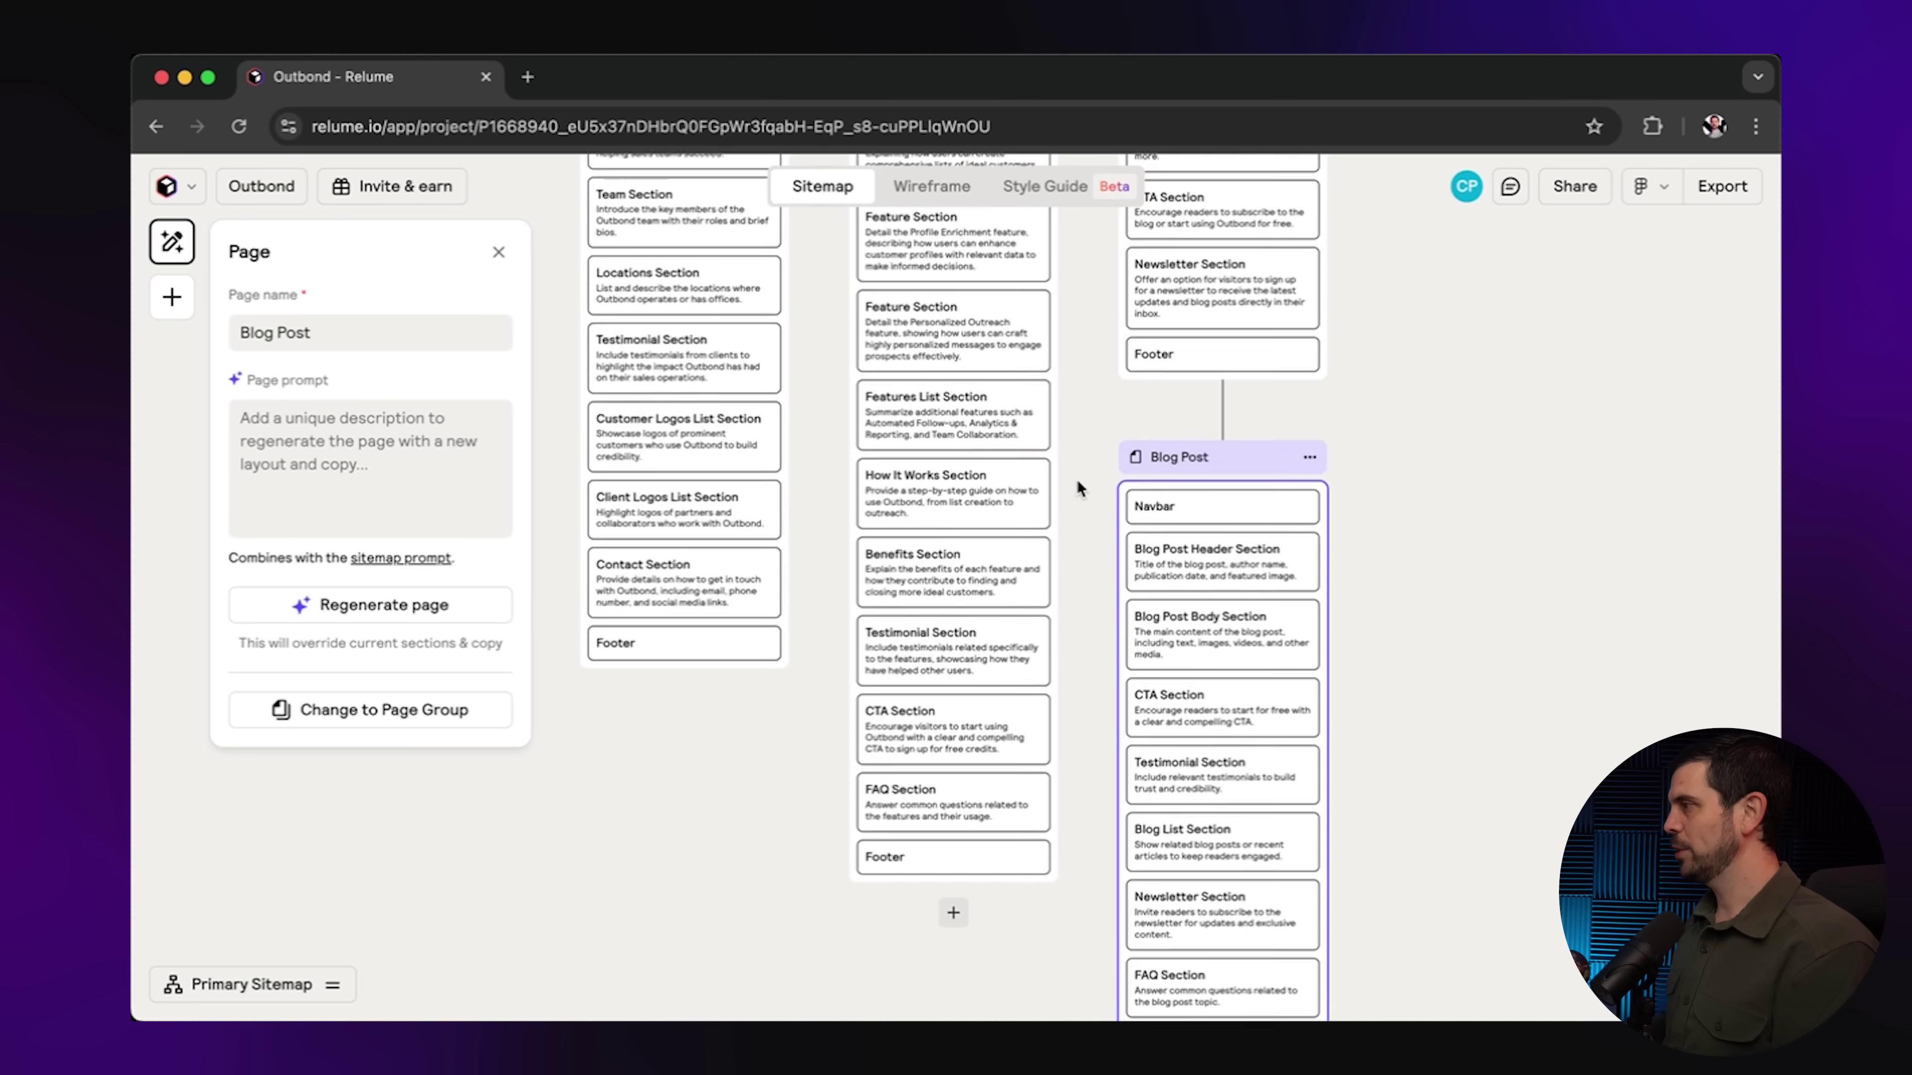
Move the Testimonial section up on Home so it follows the hero.
{"action": "scroll", "coordinate": [1077, 479], "scroll_direction": "down", "scroll_amount": 5}
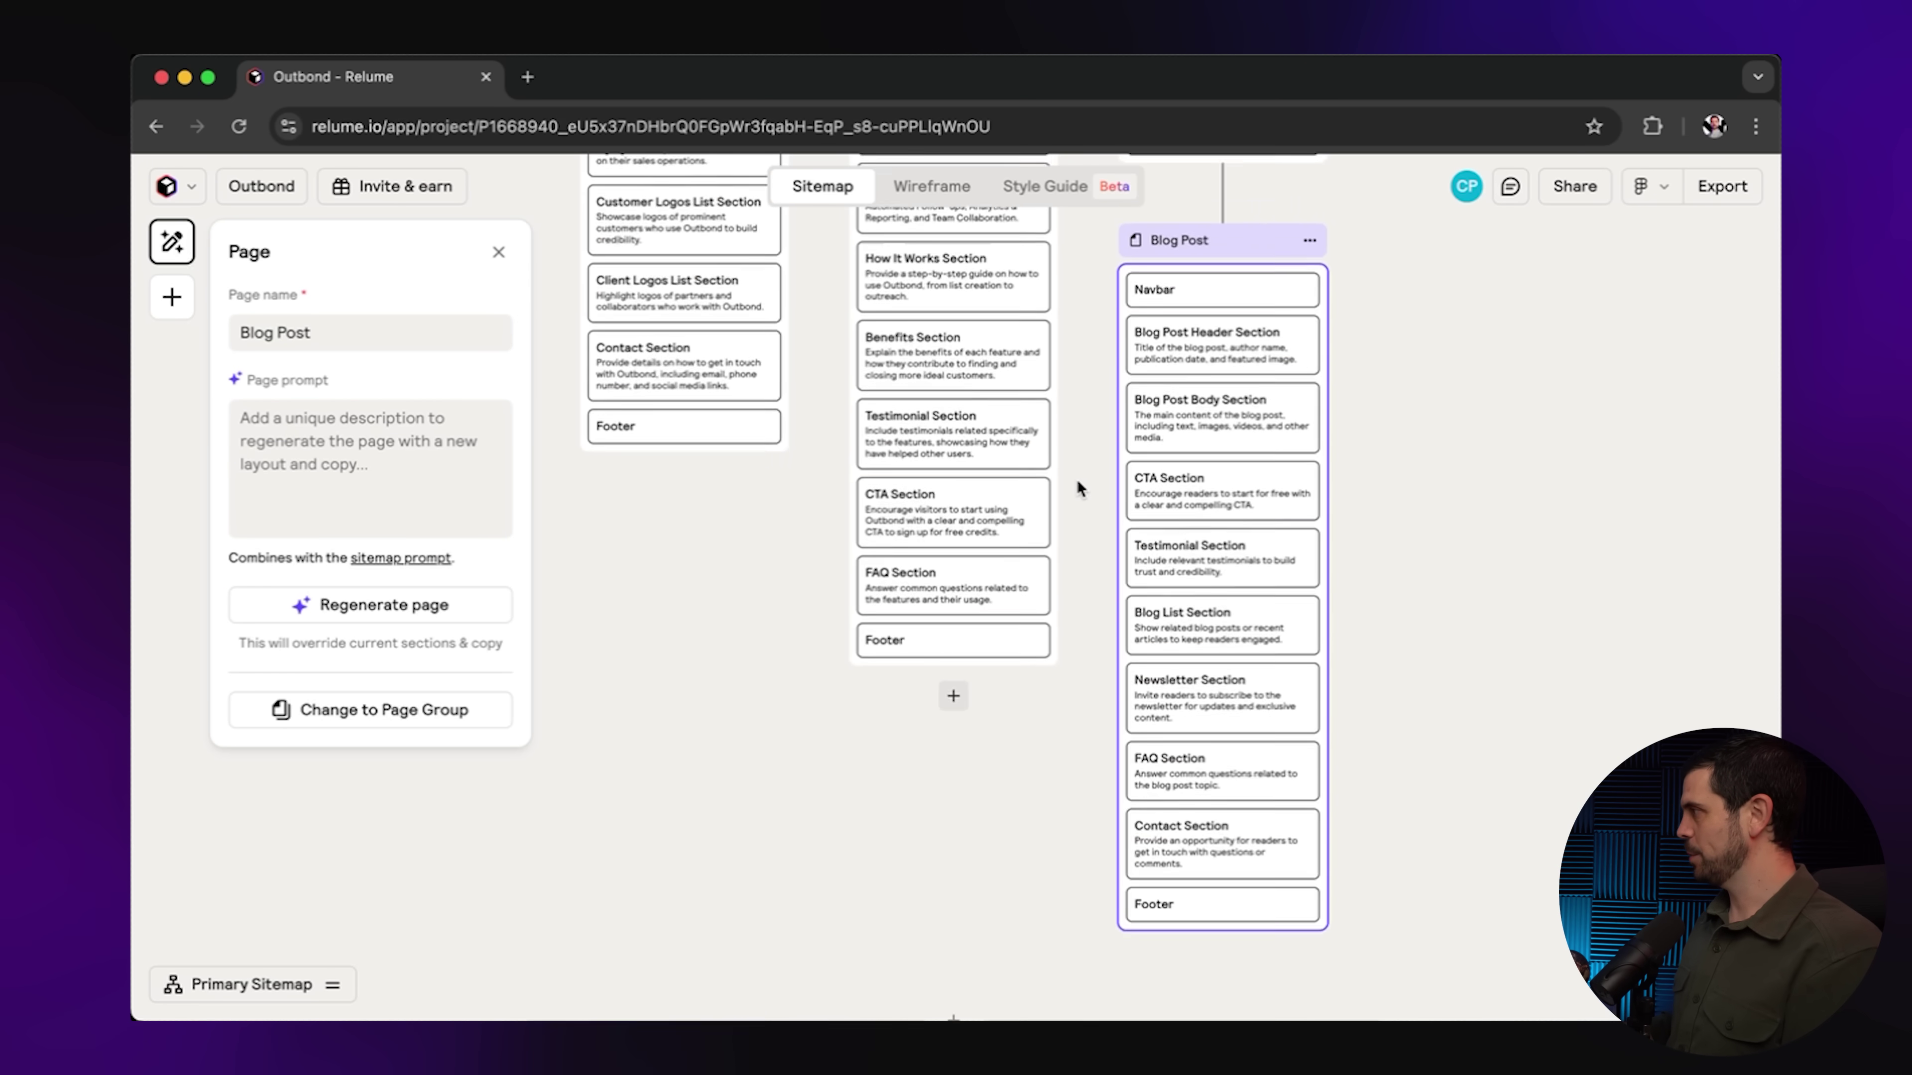
{"action": "scroll", "coordinate": [1077, 480], "scroll_direction": "up", "scroll_amount": 5}
{"action": "scroll", "coordinate": [1077, 480], "scroll_direction": "up", "scroll_amount": 5}
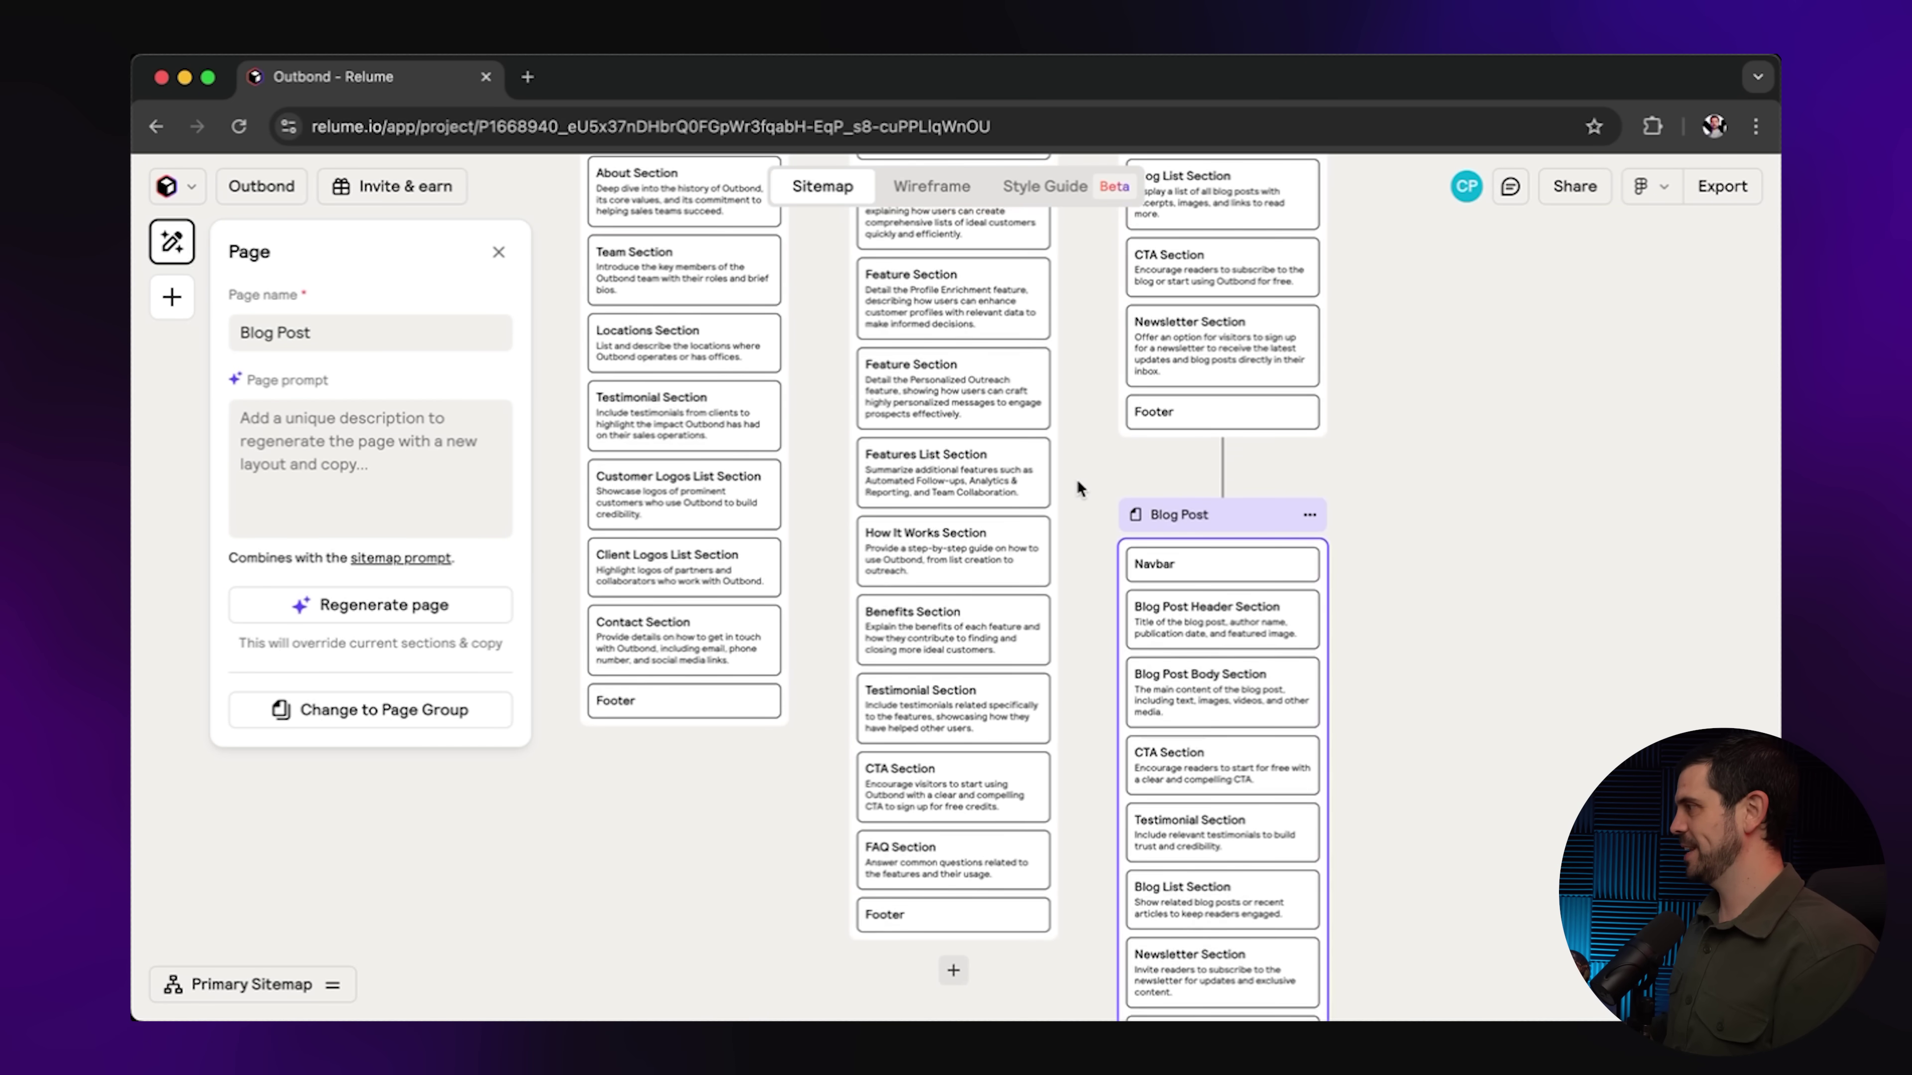
{"action": "scroll", "coordinate": [1122, 558], "scroll_direction": "up", "scroll_amount": 10}
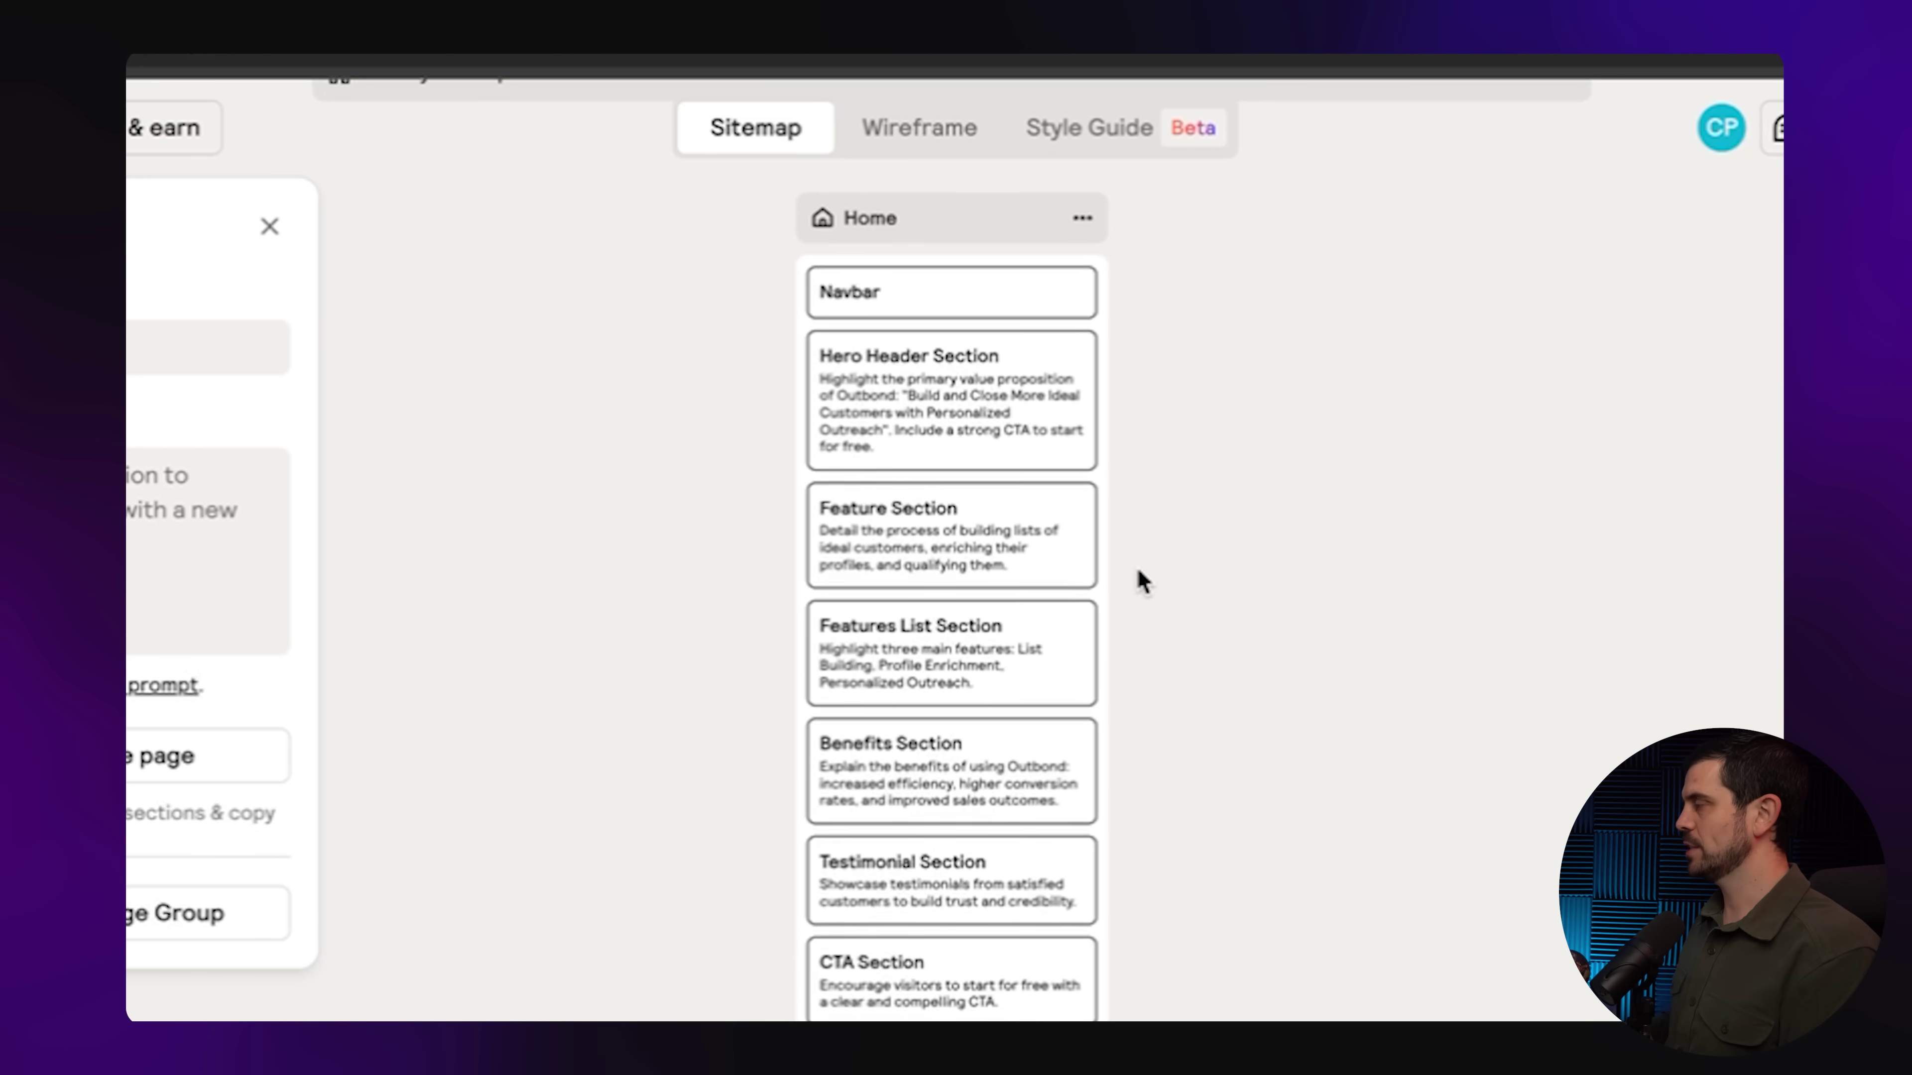
{"action": "scroll", "coordinate": [1137, 582], "scroll_direction": "up", "scroll_amount": 1}
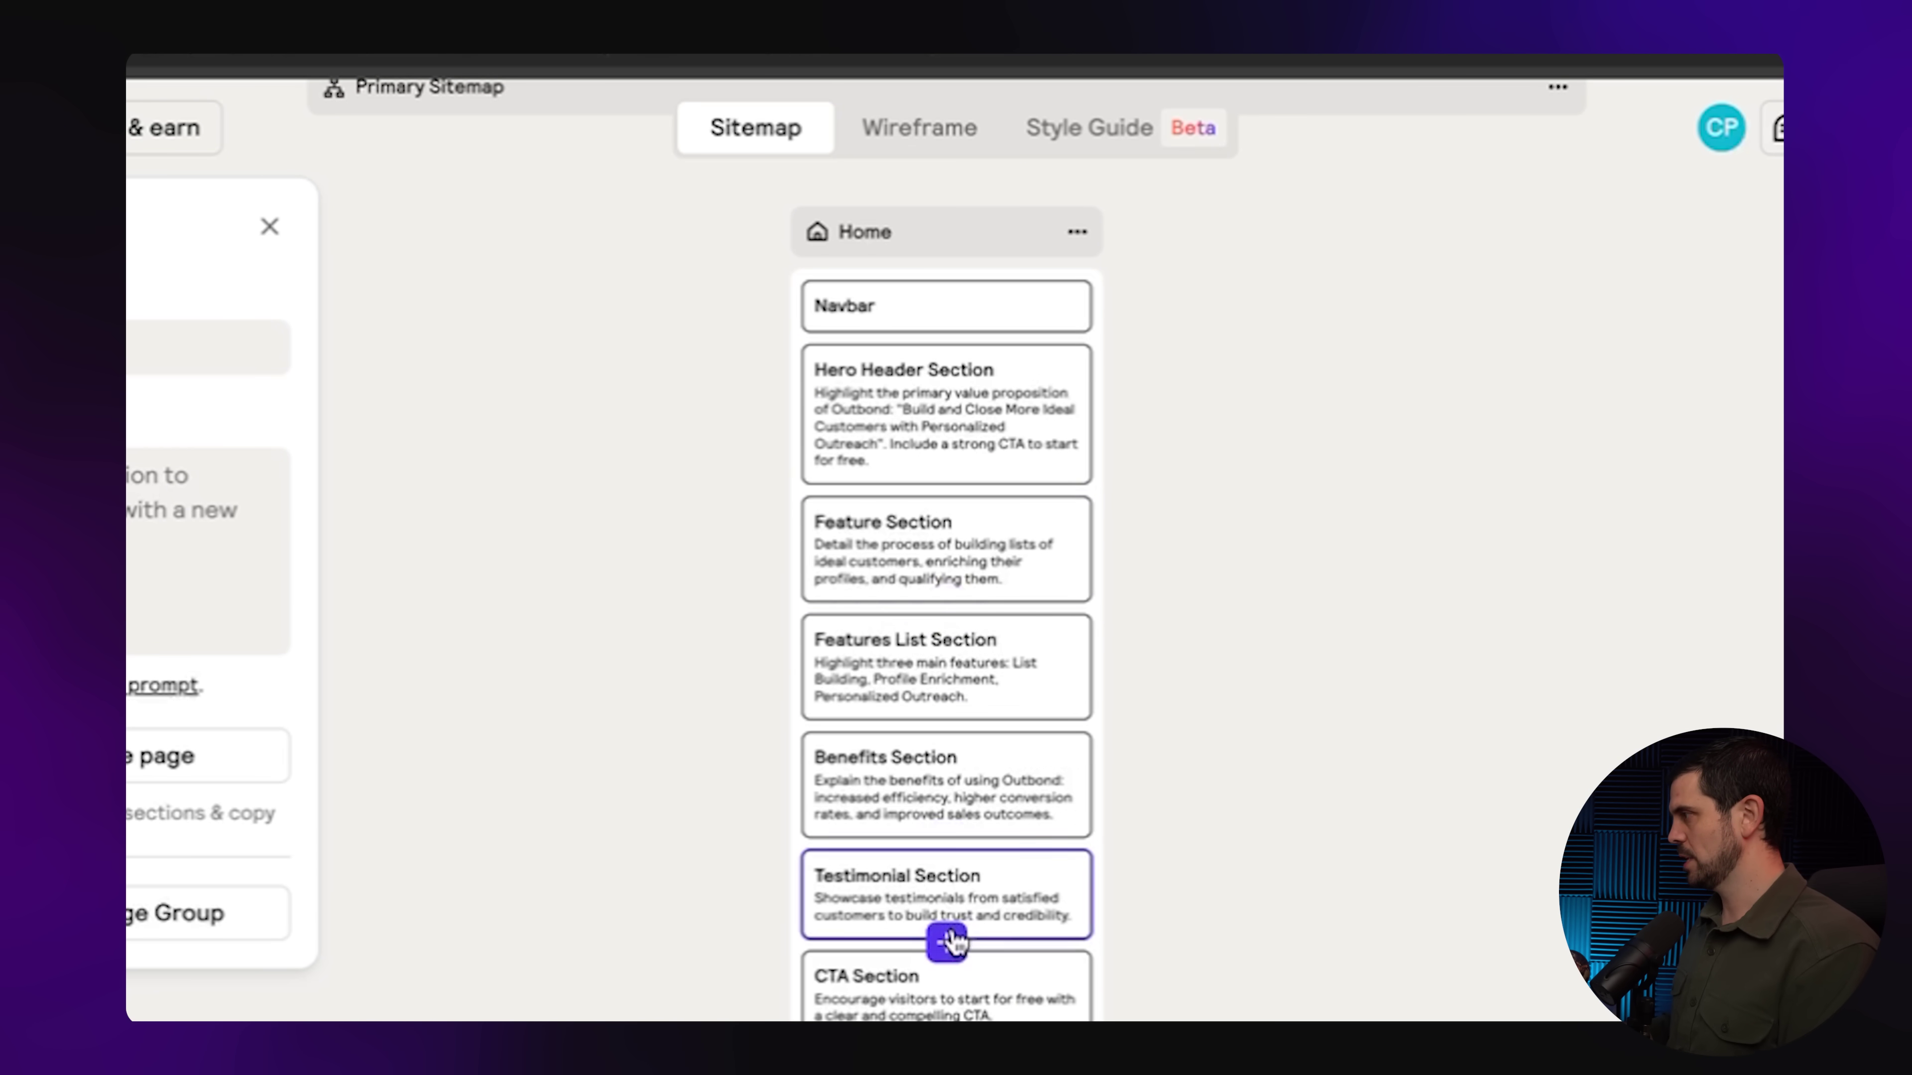
{"action": "left_click_drag", "start_coordinate": [1042, 875], "coordinate": [1036, 742]}
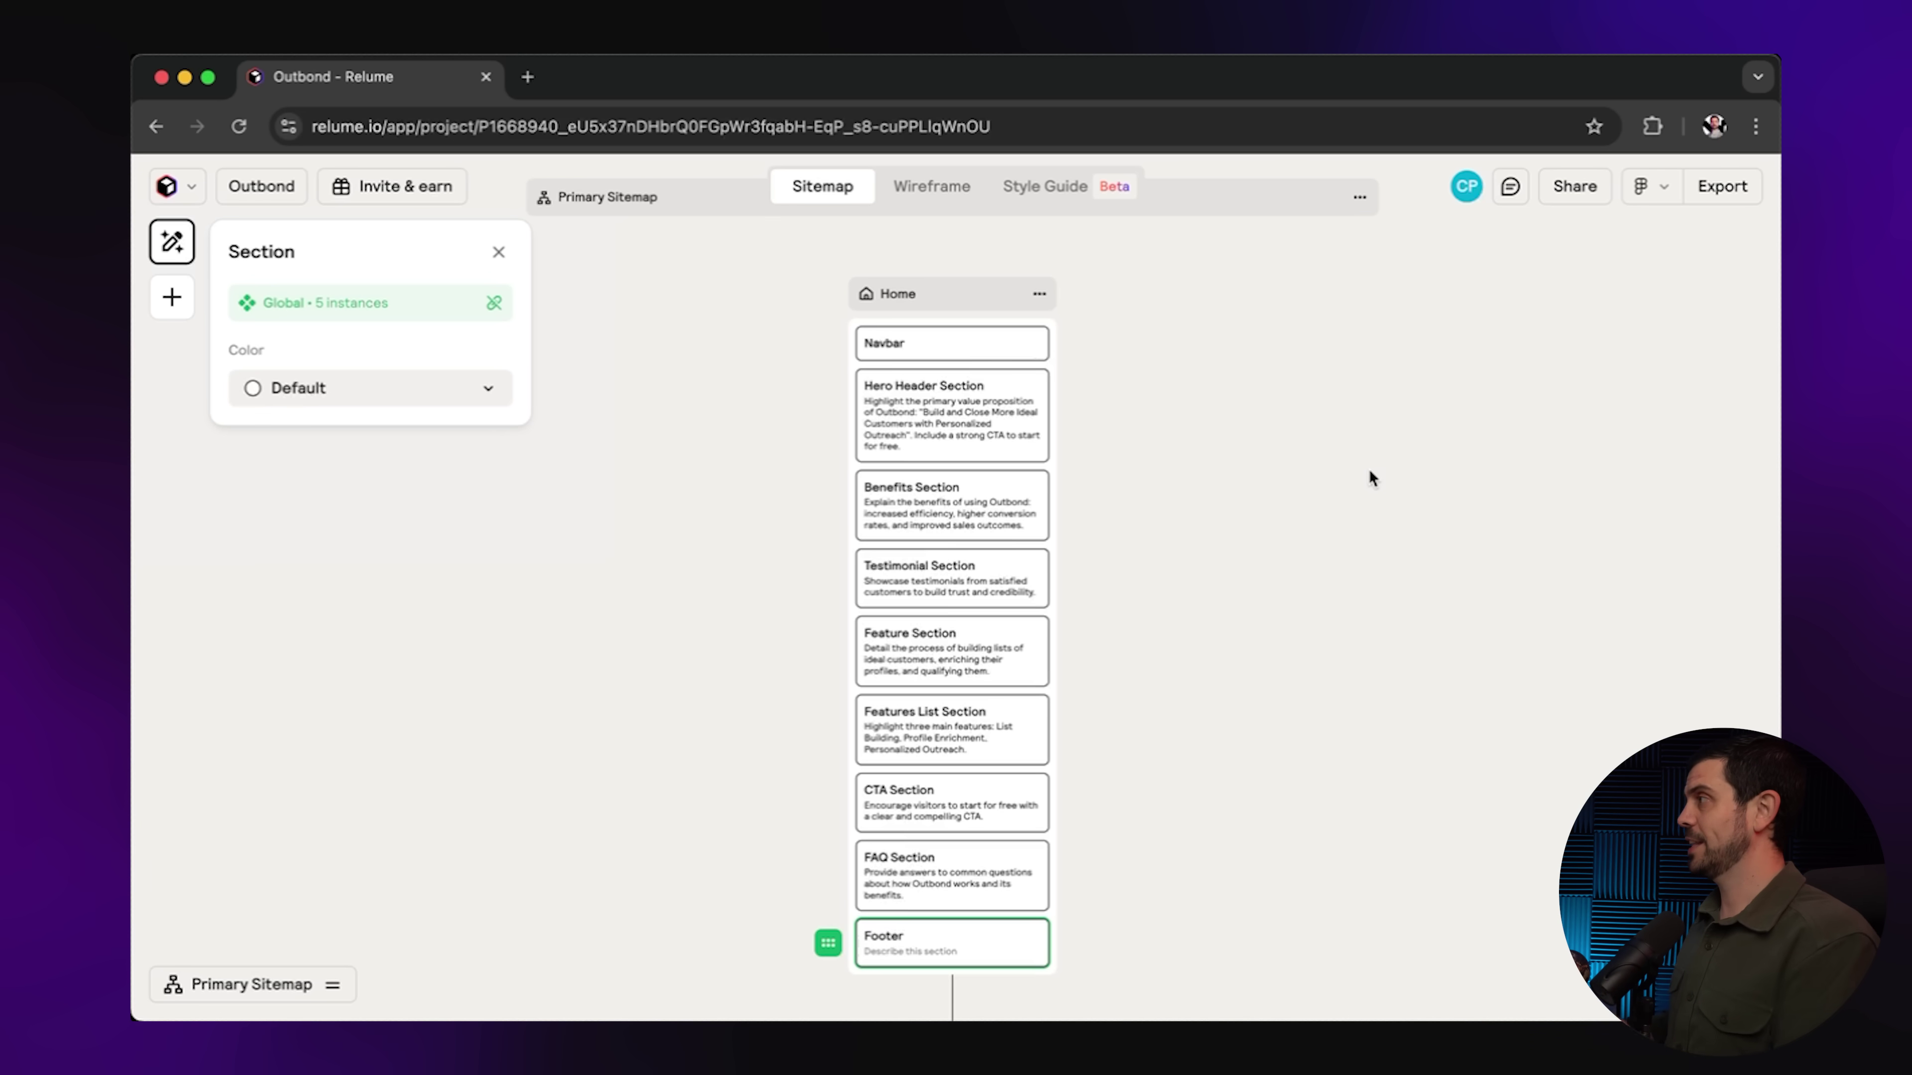
Switch to the Wireframe view and pan over the generated Home, About Us and Features wireframes.
{"action": "left_click", "coordinate": [932, 187]}
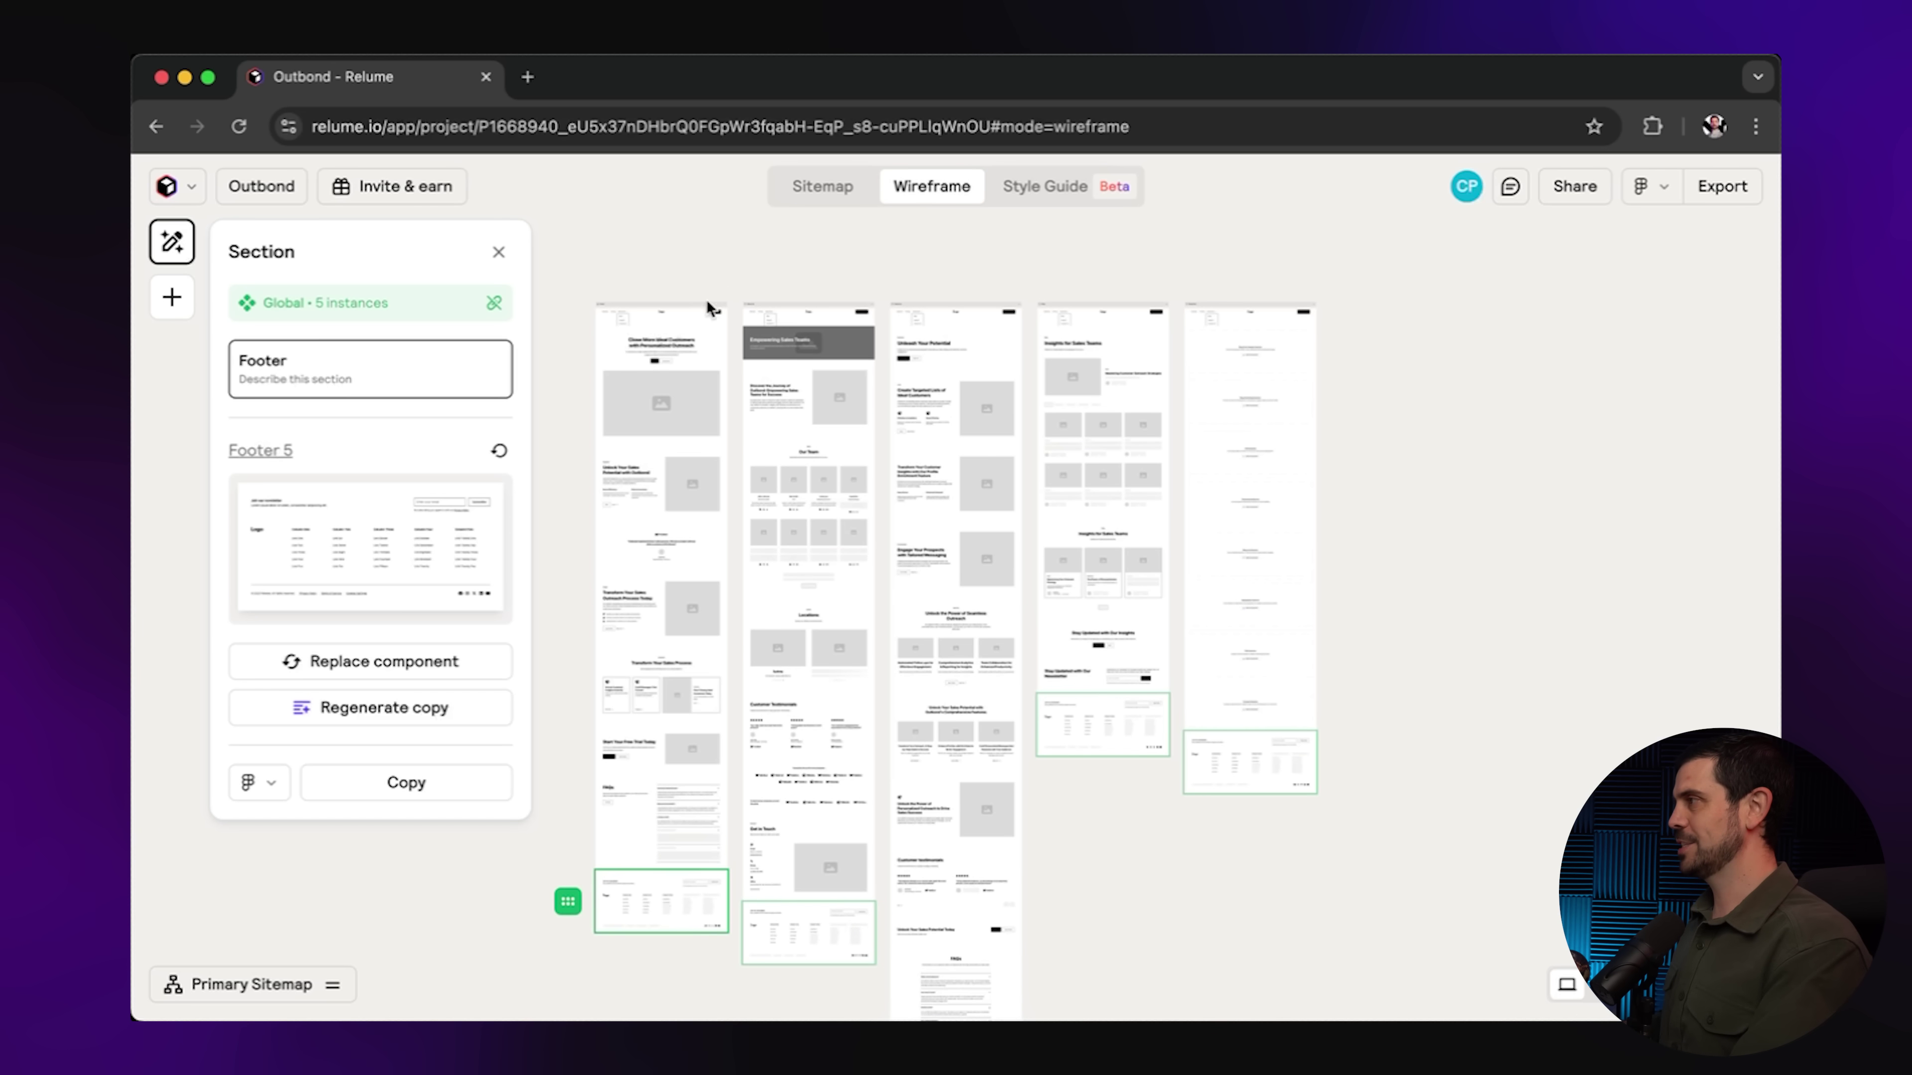
{"action": "scroll", "coordinate": [654, 328], "scroll_direction": "up", "scroll_amount": 5}
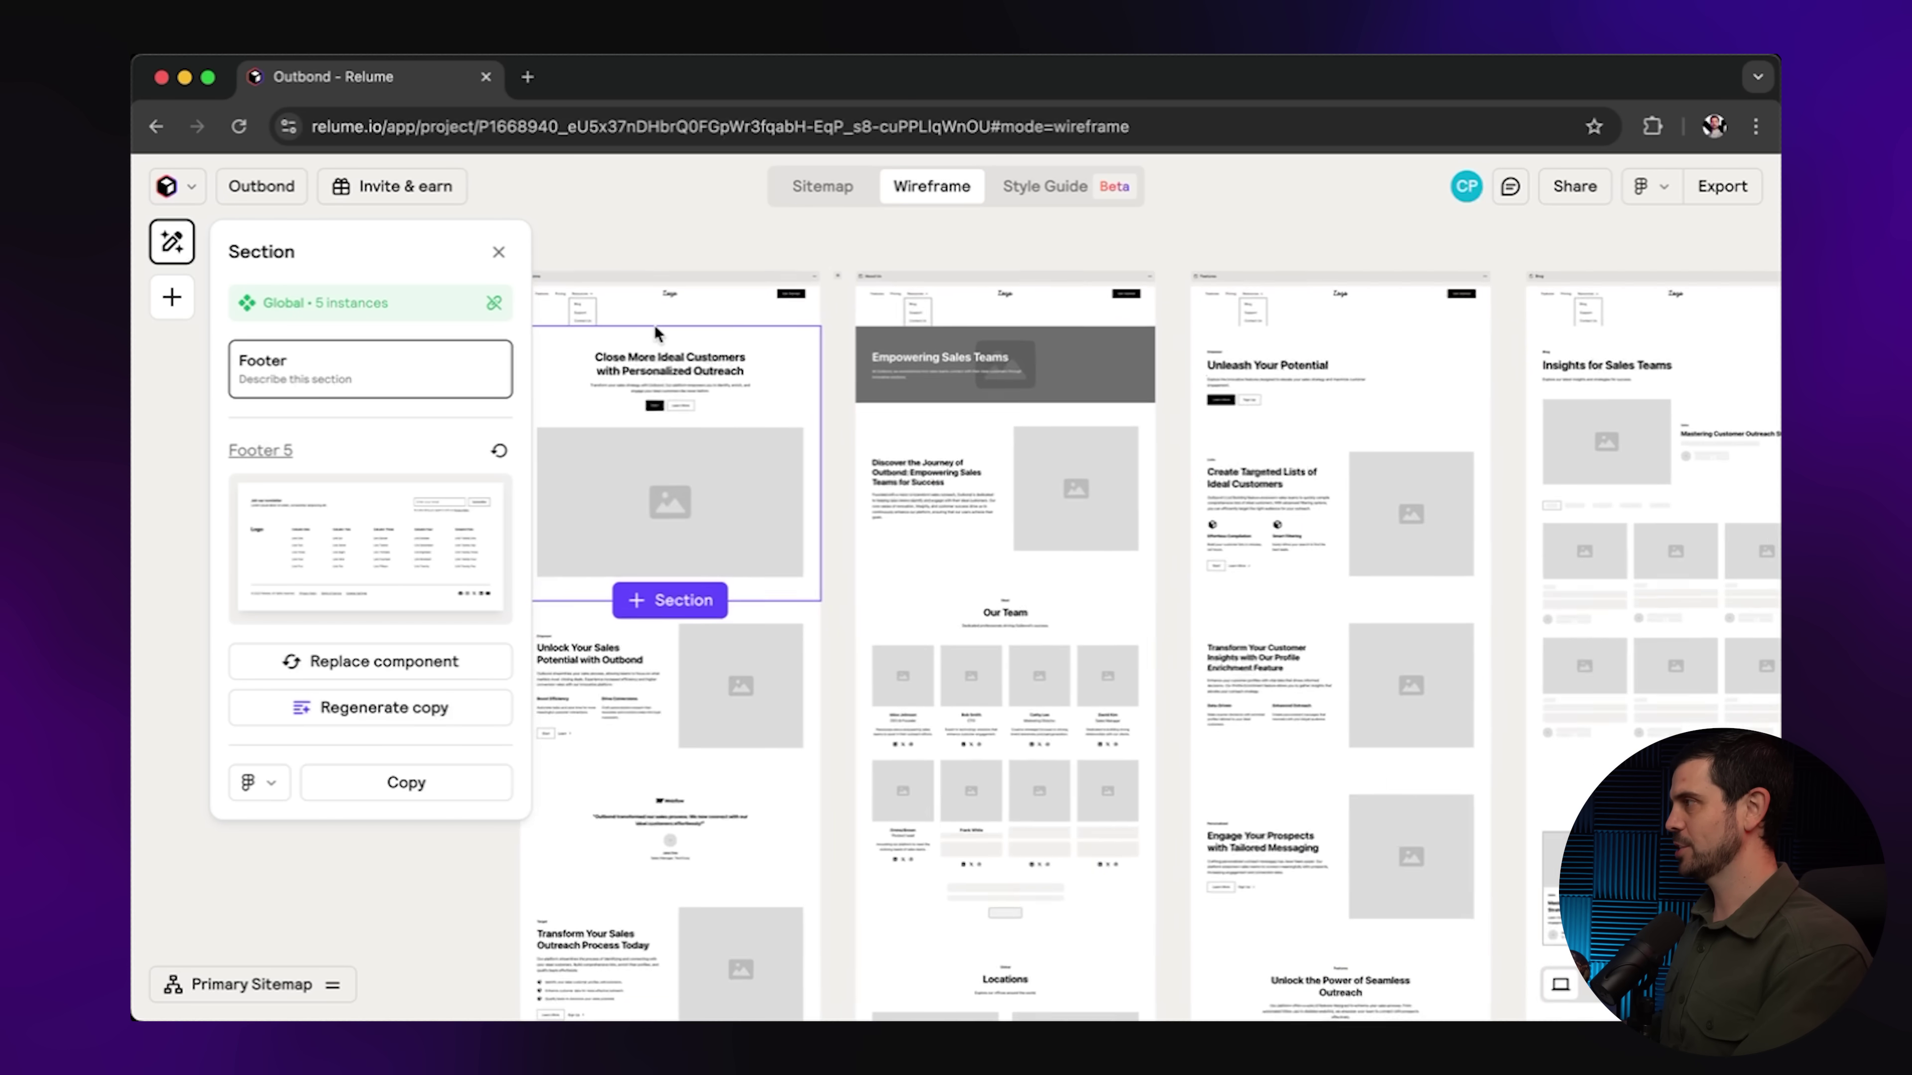
{"action": "scroll", "coordinate": [654, 325], "scroll_direction": "up", "scroll_amount": 5}
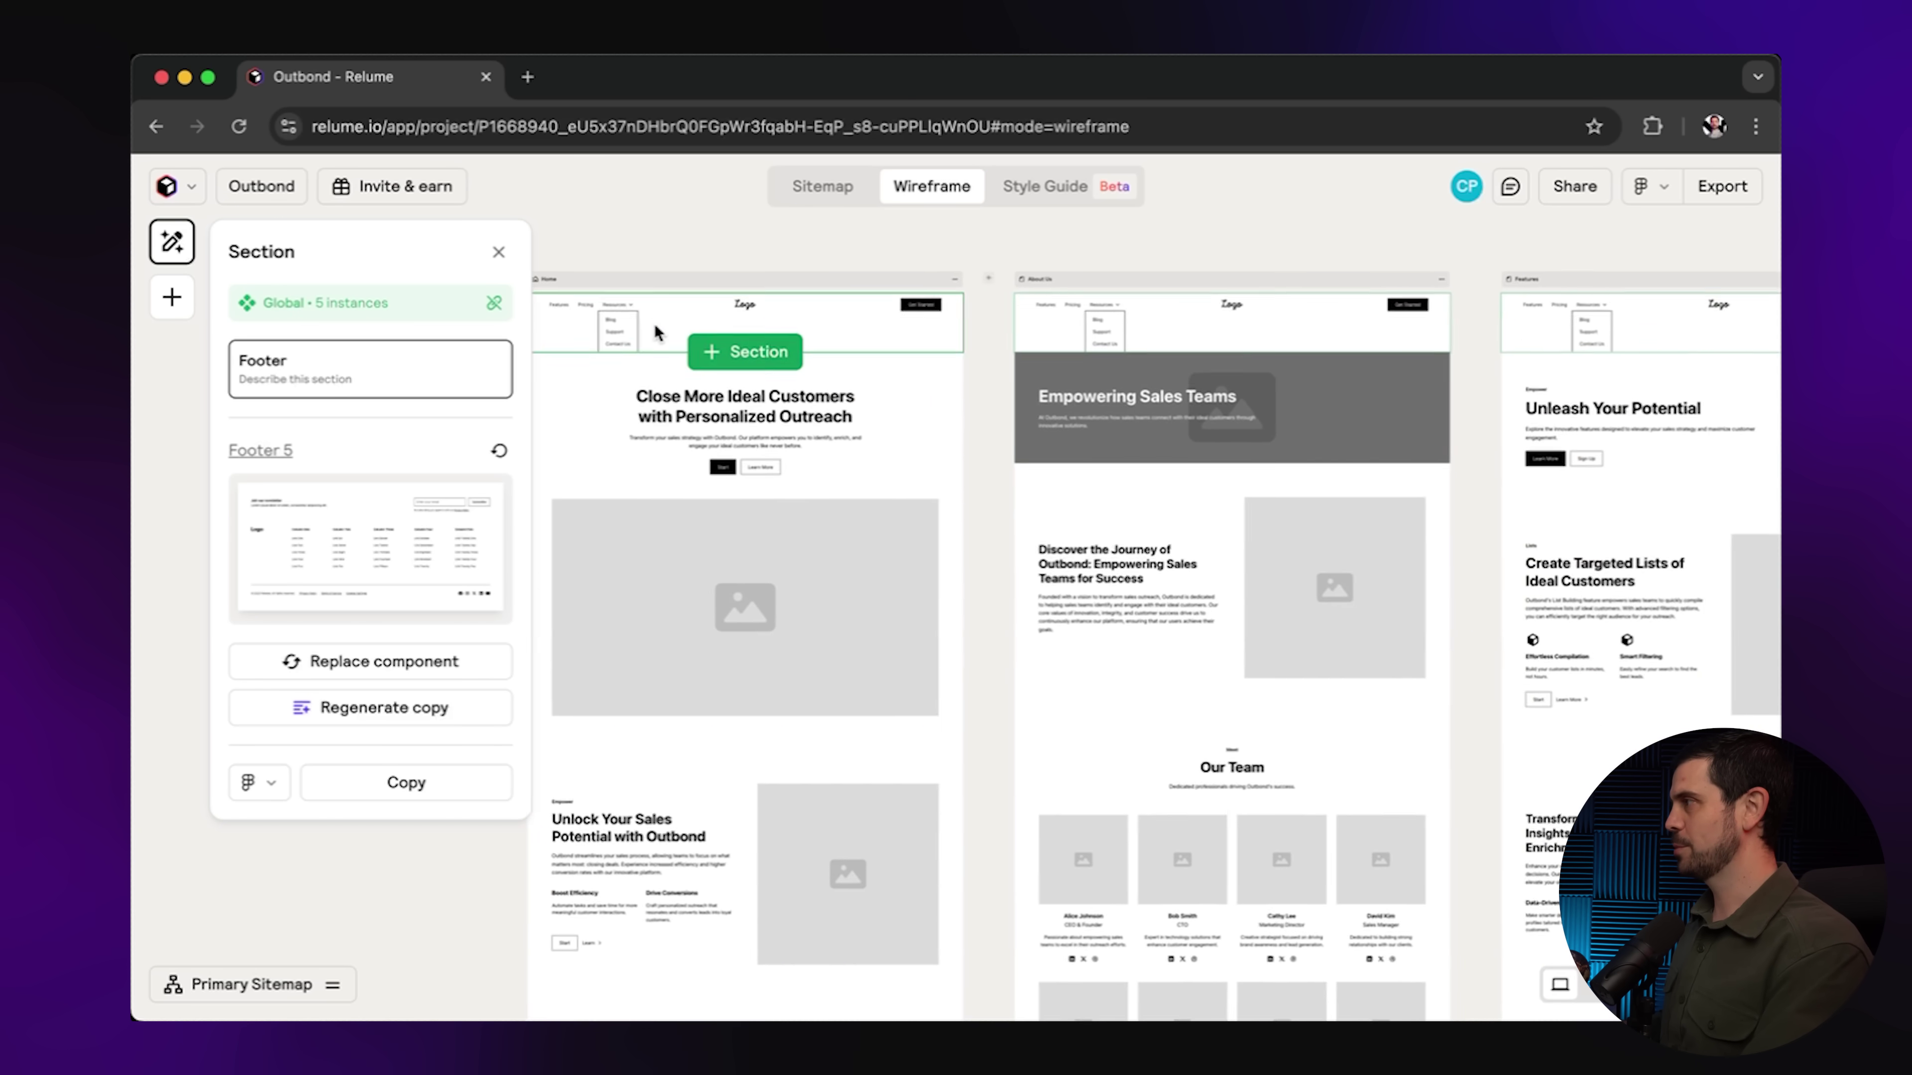
{"action": "scroll", "coordinate": [654, 324], "scroll_direction": "left", "scroll_amount": 3}
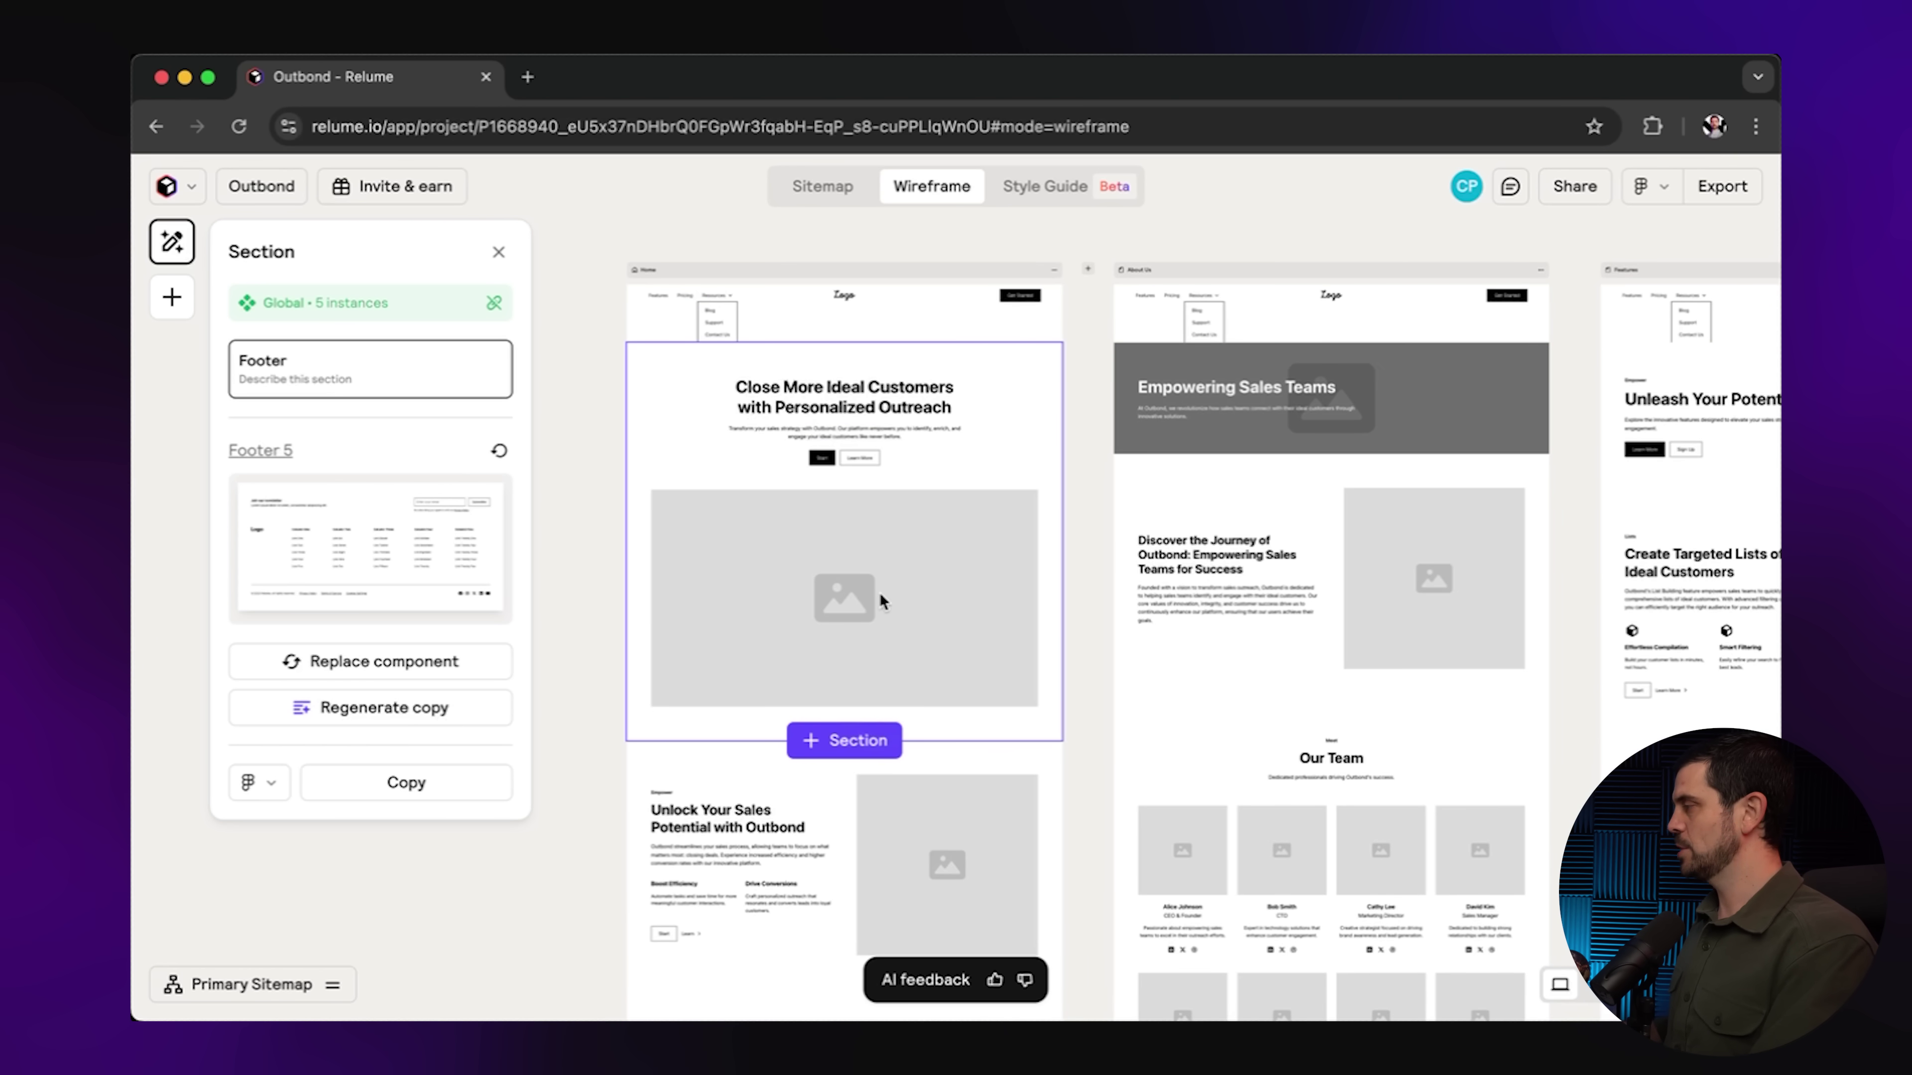
{"action": "scroll", "coordinate": [880, 592], "scroll_direction": "down", "scroll_amount": 5}
{"action": "scroll", "coordinate": [879, 592], "scroll_direction": "left", "scroll_amount": 2}
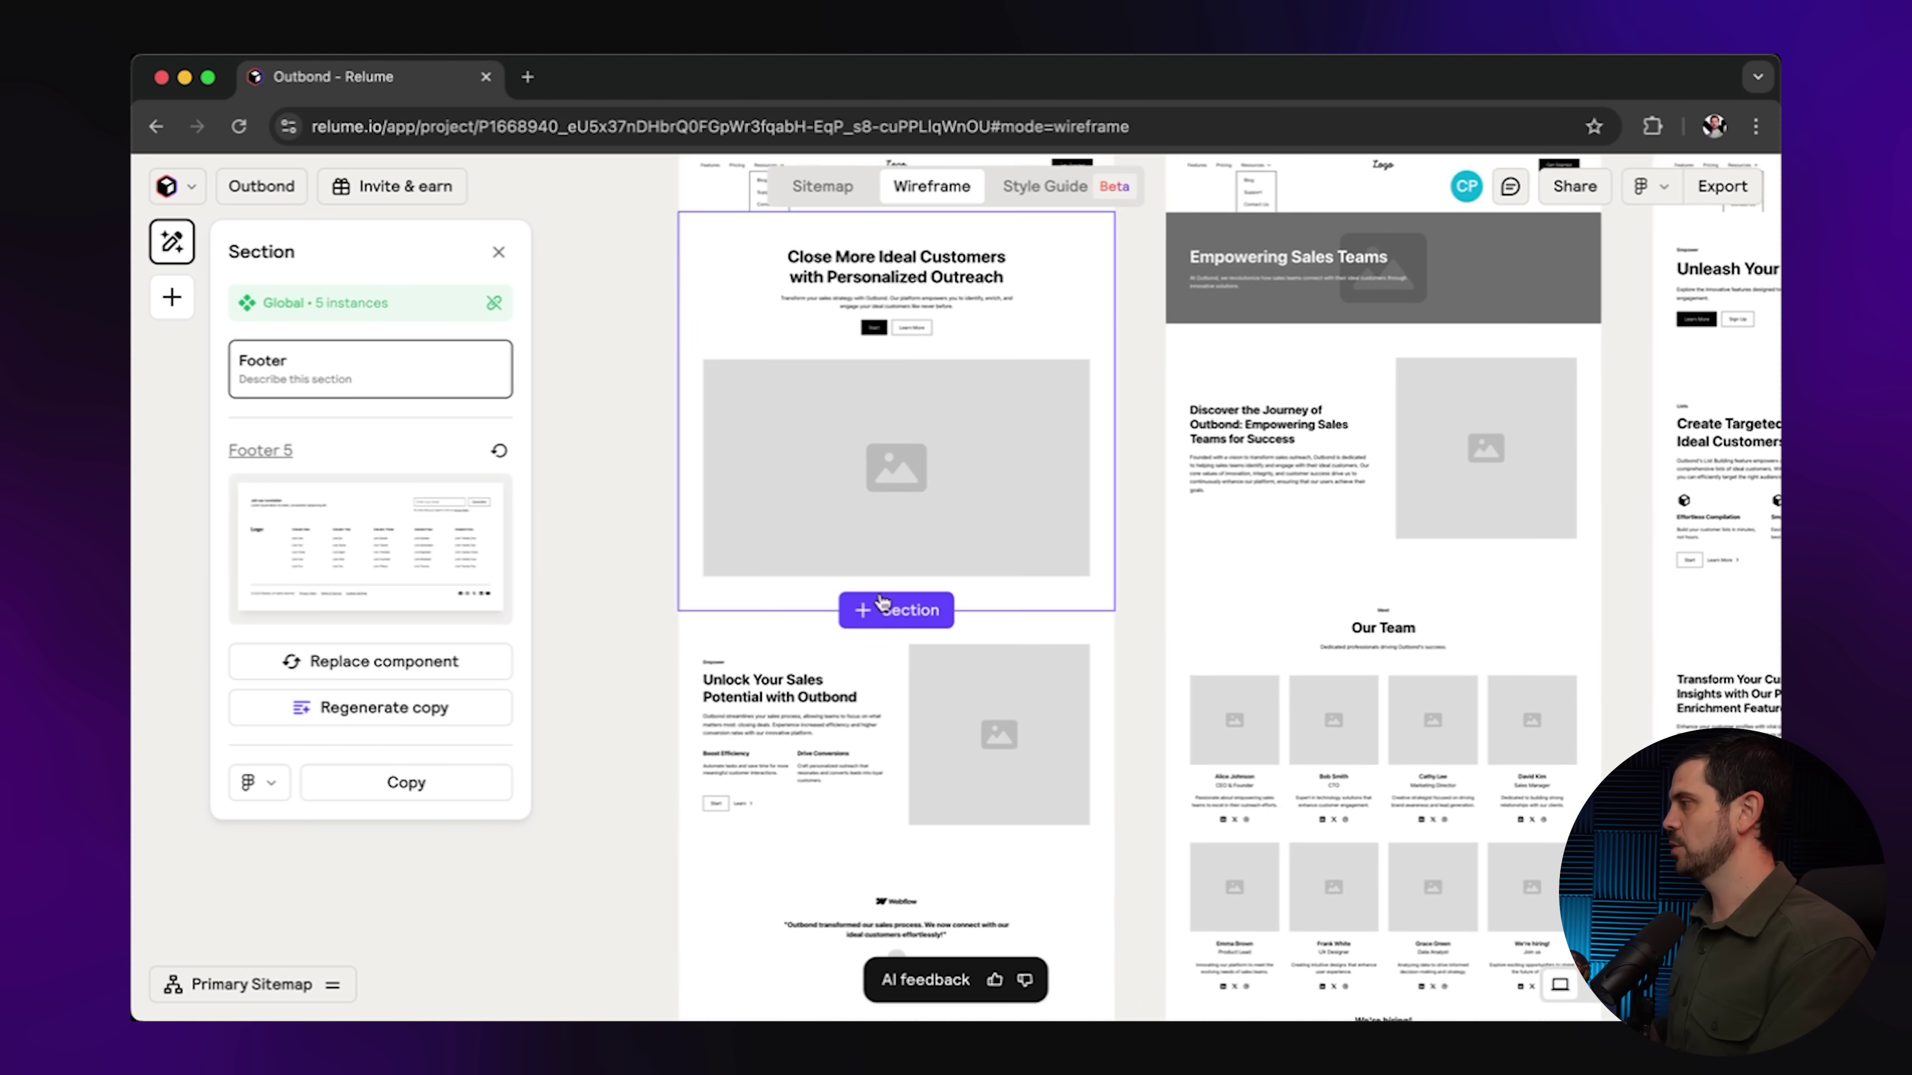
{"action": "scroll", "coordinate": [880, 595], "scroll_direction": "down", "scroll_amount": 5}
{"action": "scroll", "coordinate": [880, 595], "scroll_direction": "left", "scroll_amount": 1}
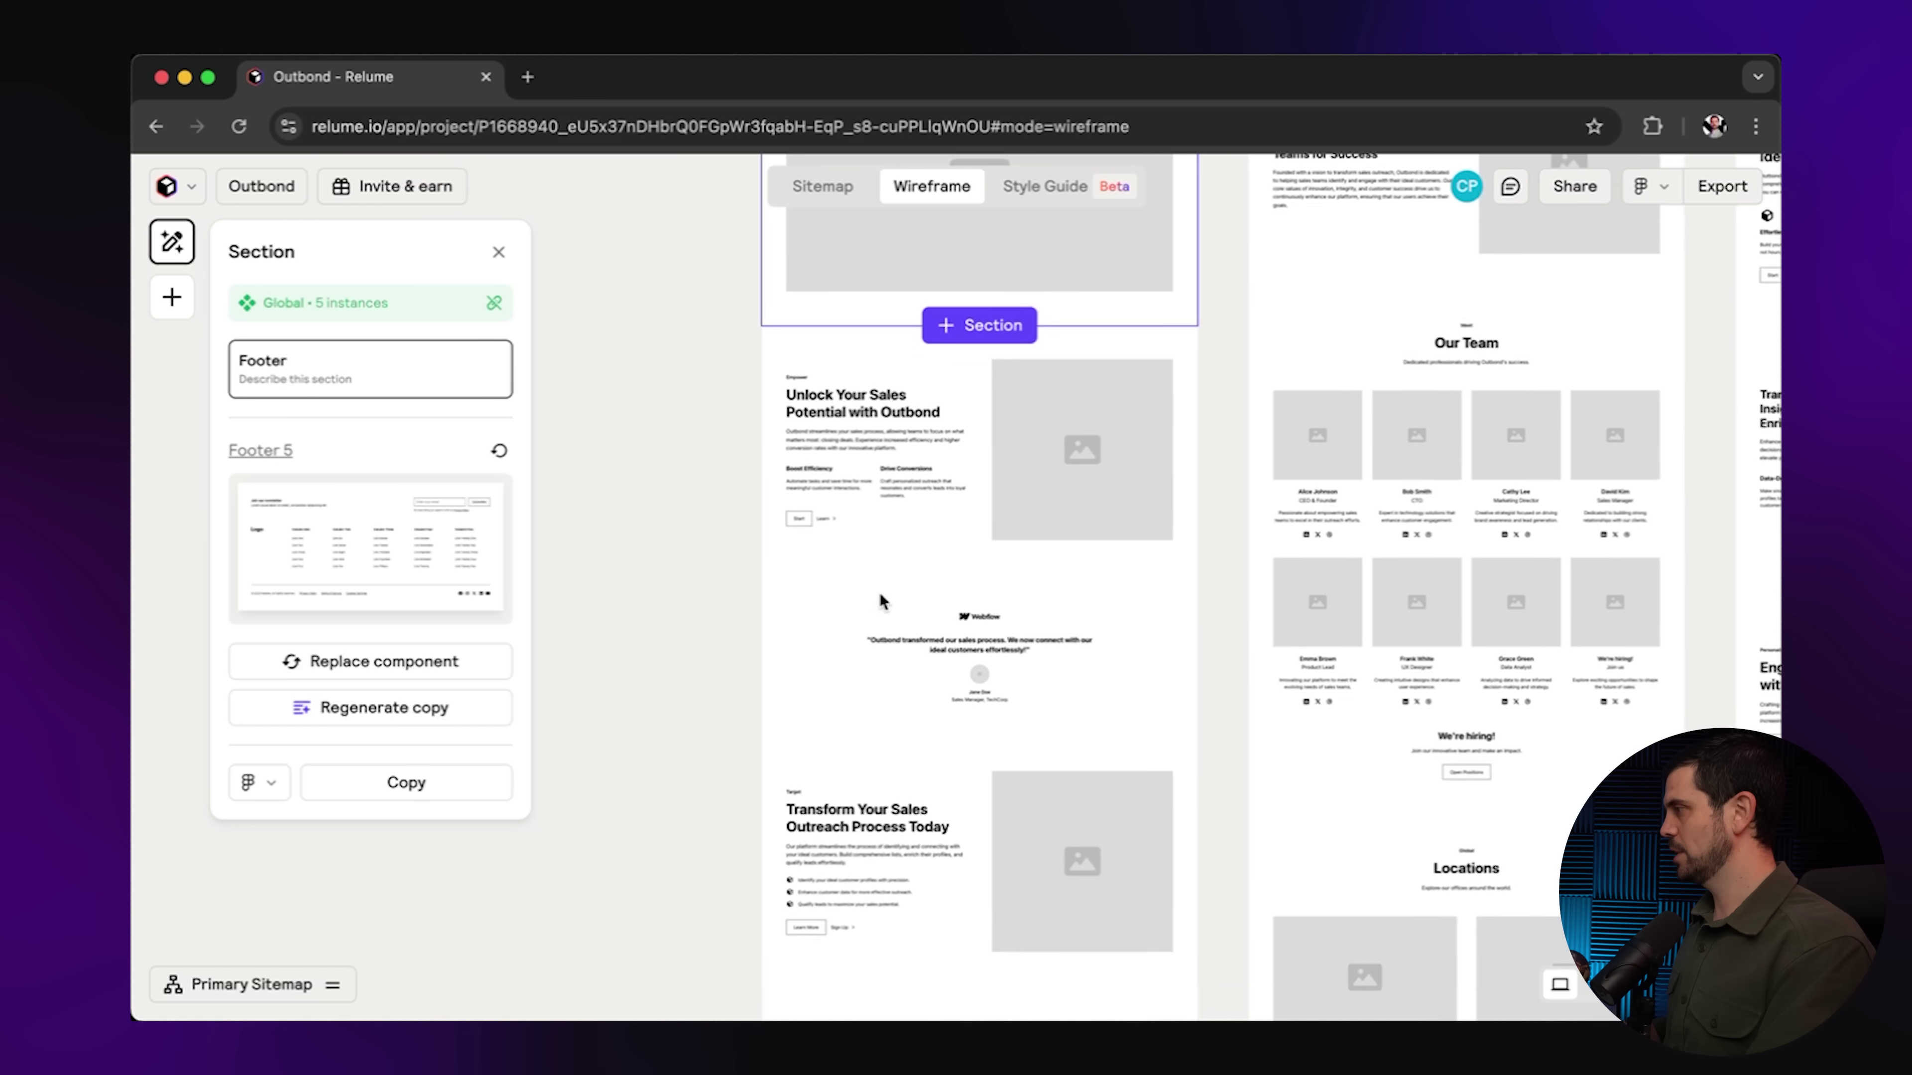
{"action": "scroll", "coordinate": [880, 592], "scroll_direction": "down", "scroll_amount": 4}
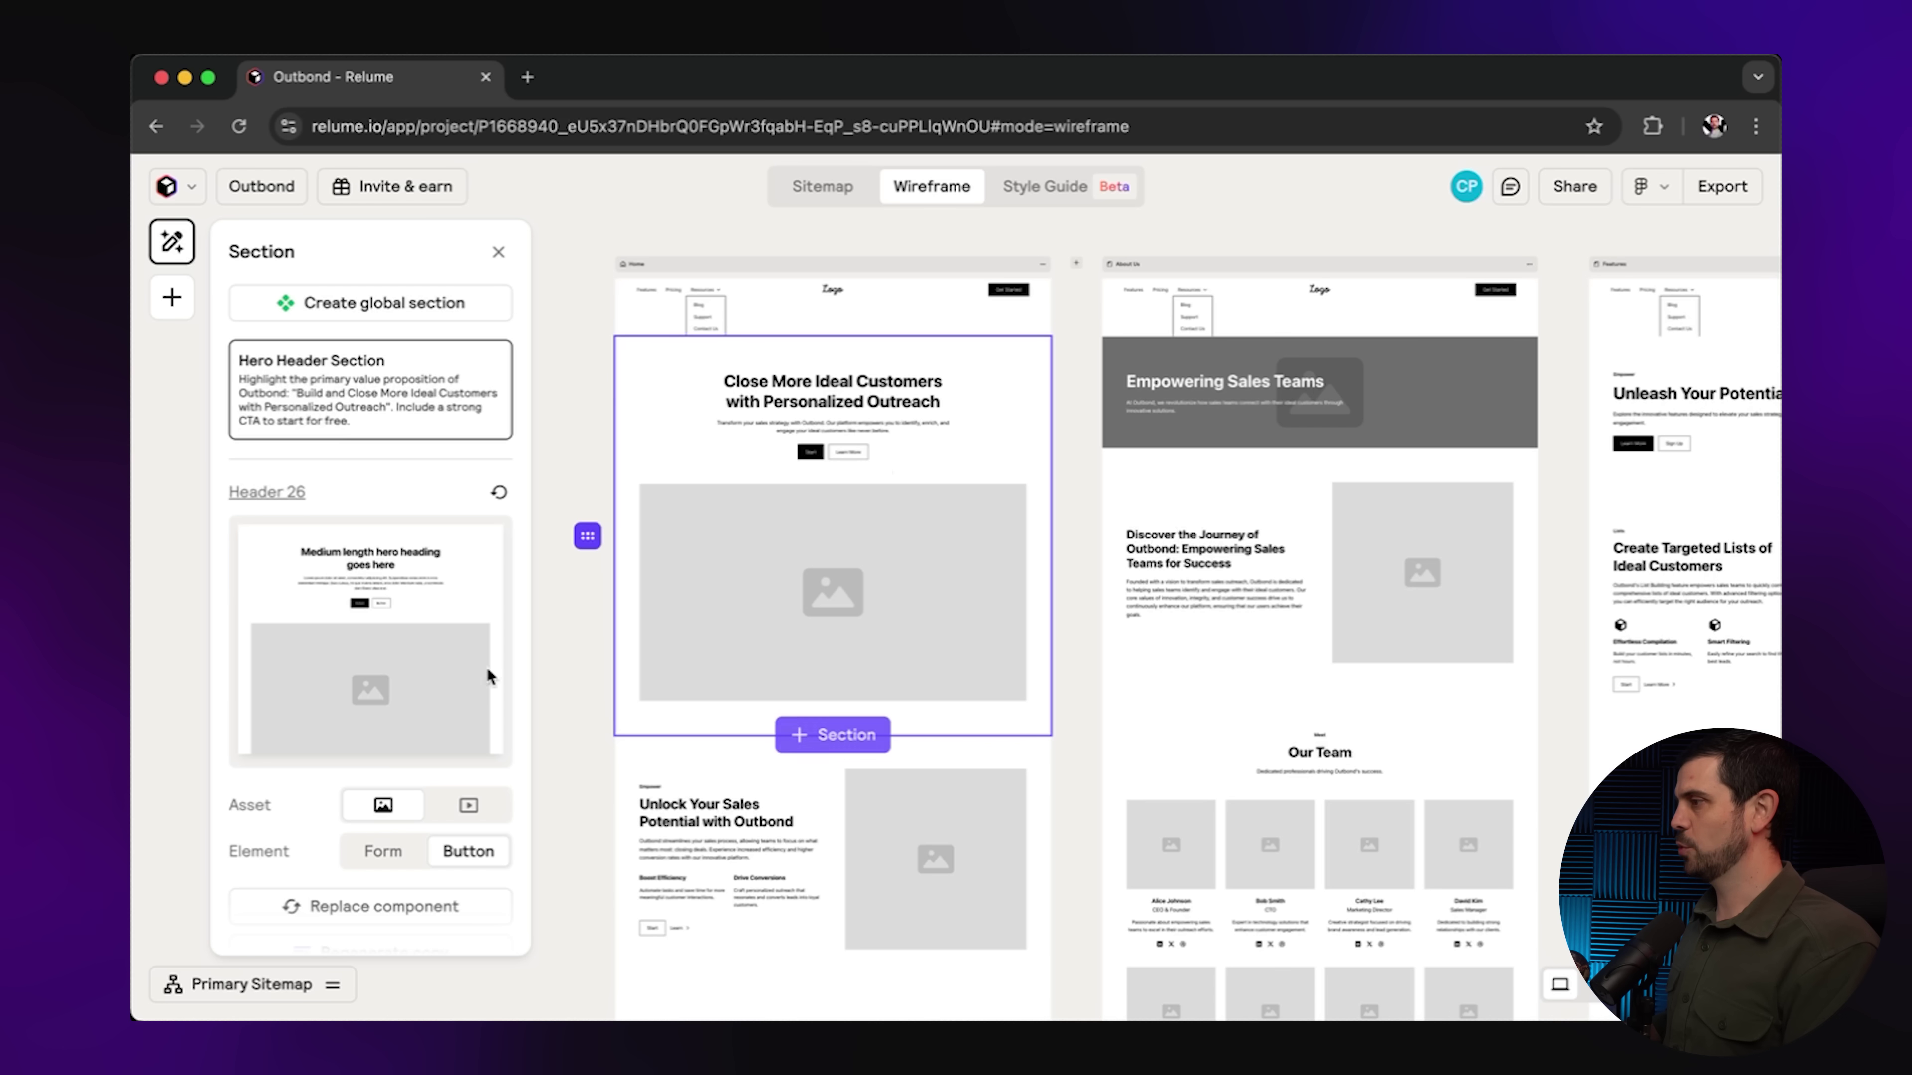
Try Header 5, Header 9 and Header 26 hero layouts, then apply Header 76 to Home.
{"action": "left_click", "coordinate": [359, 908]}
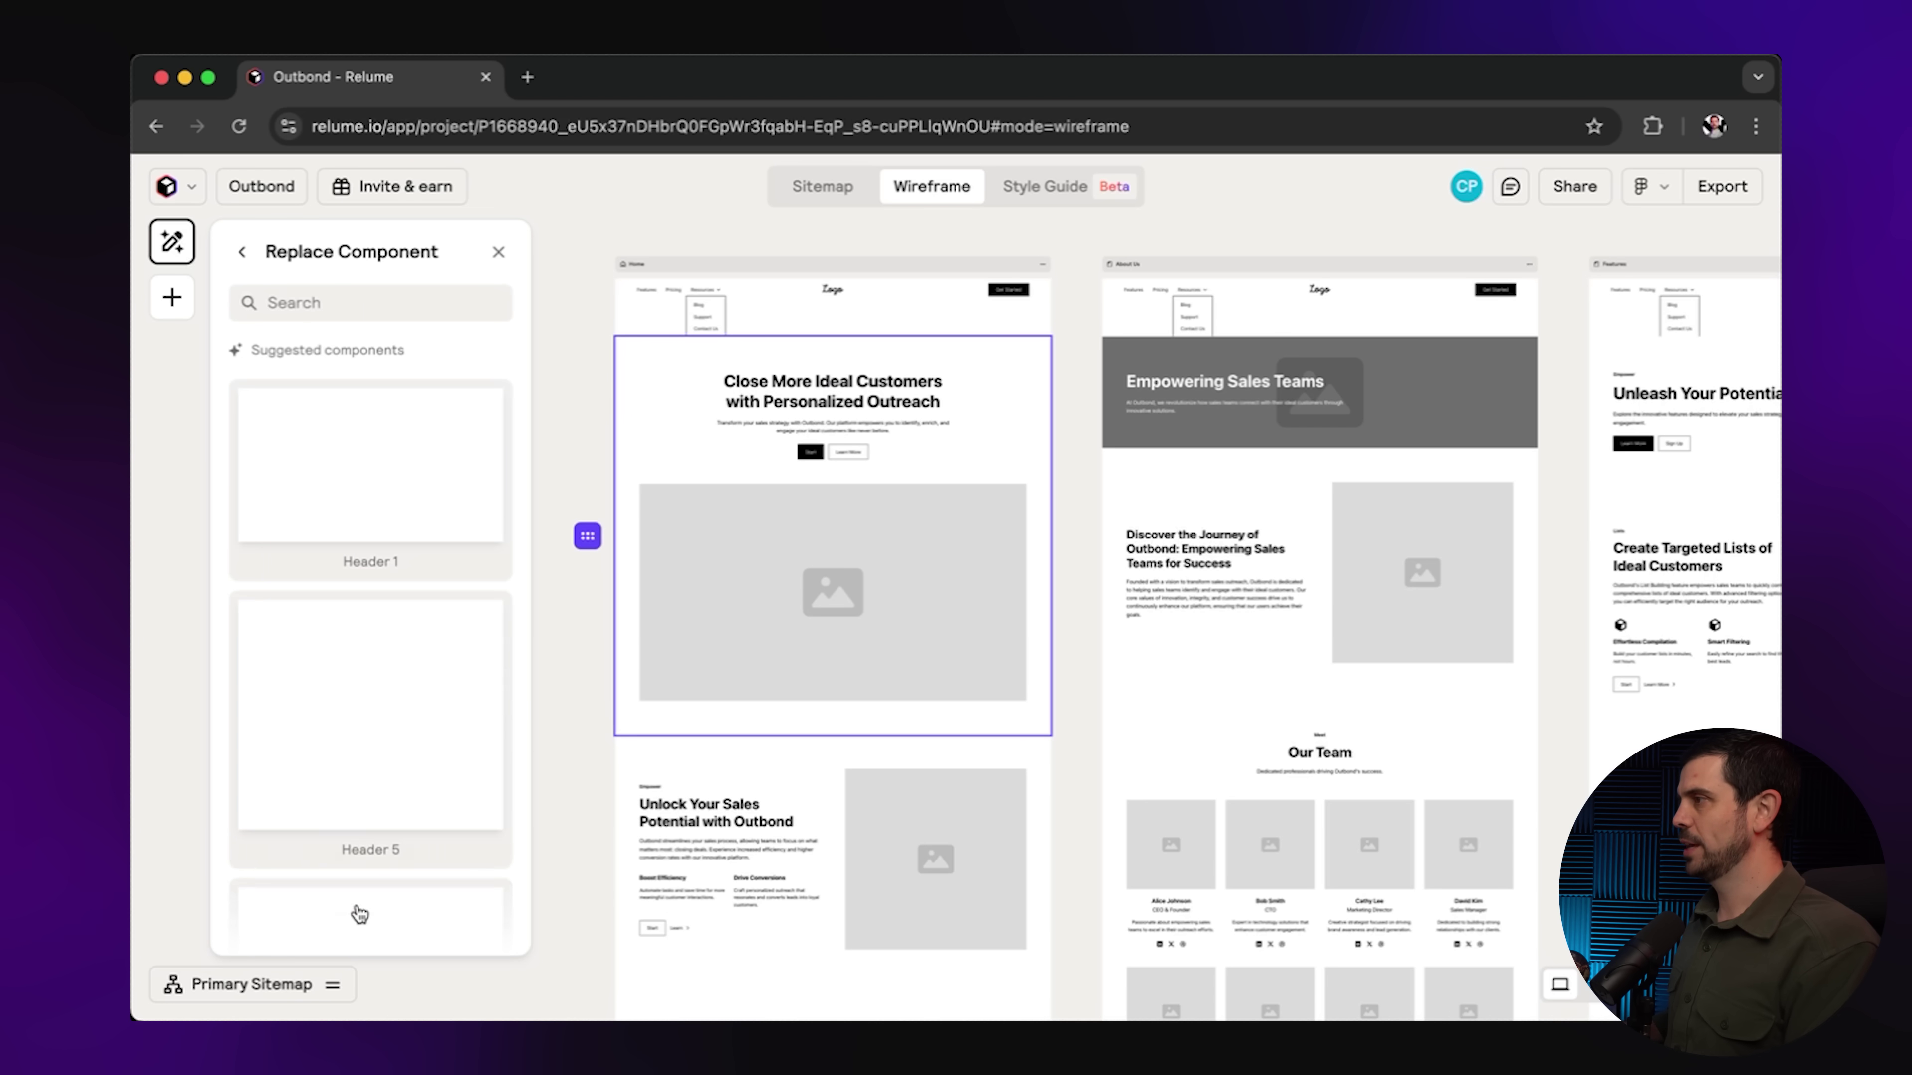
{"action": "left_click", "coordinate": [362, 704]}
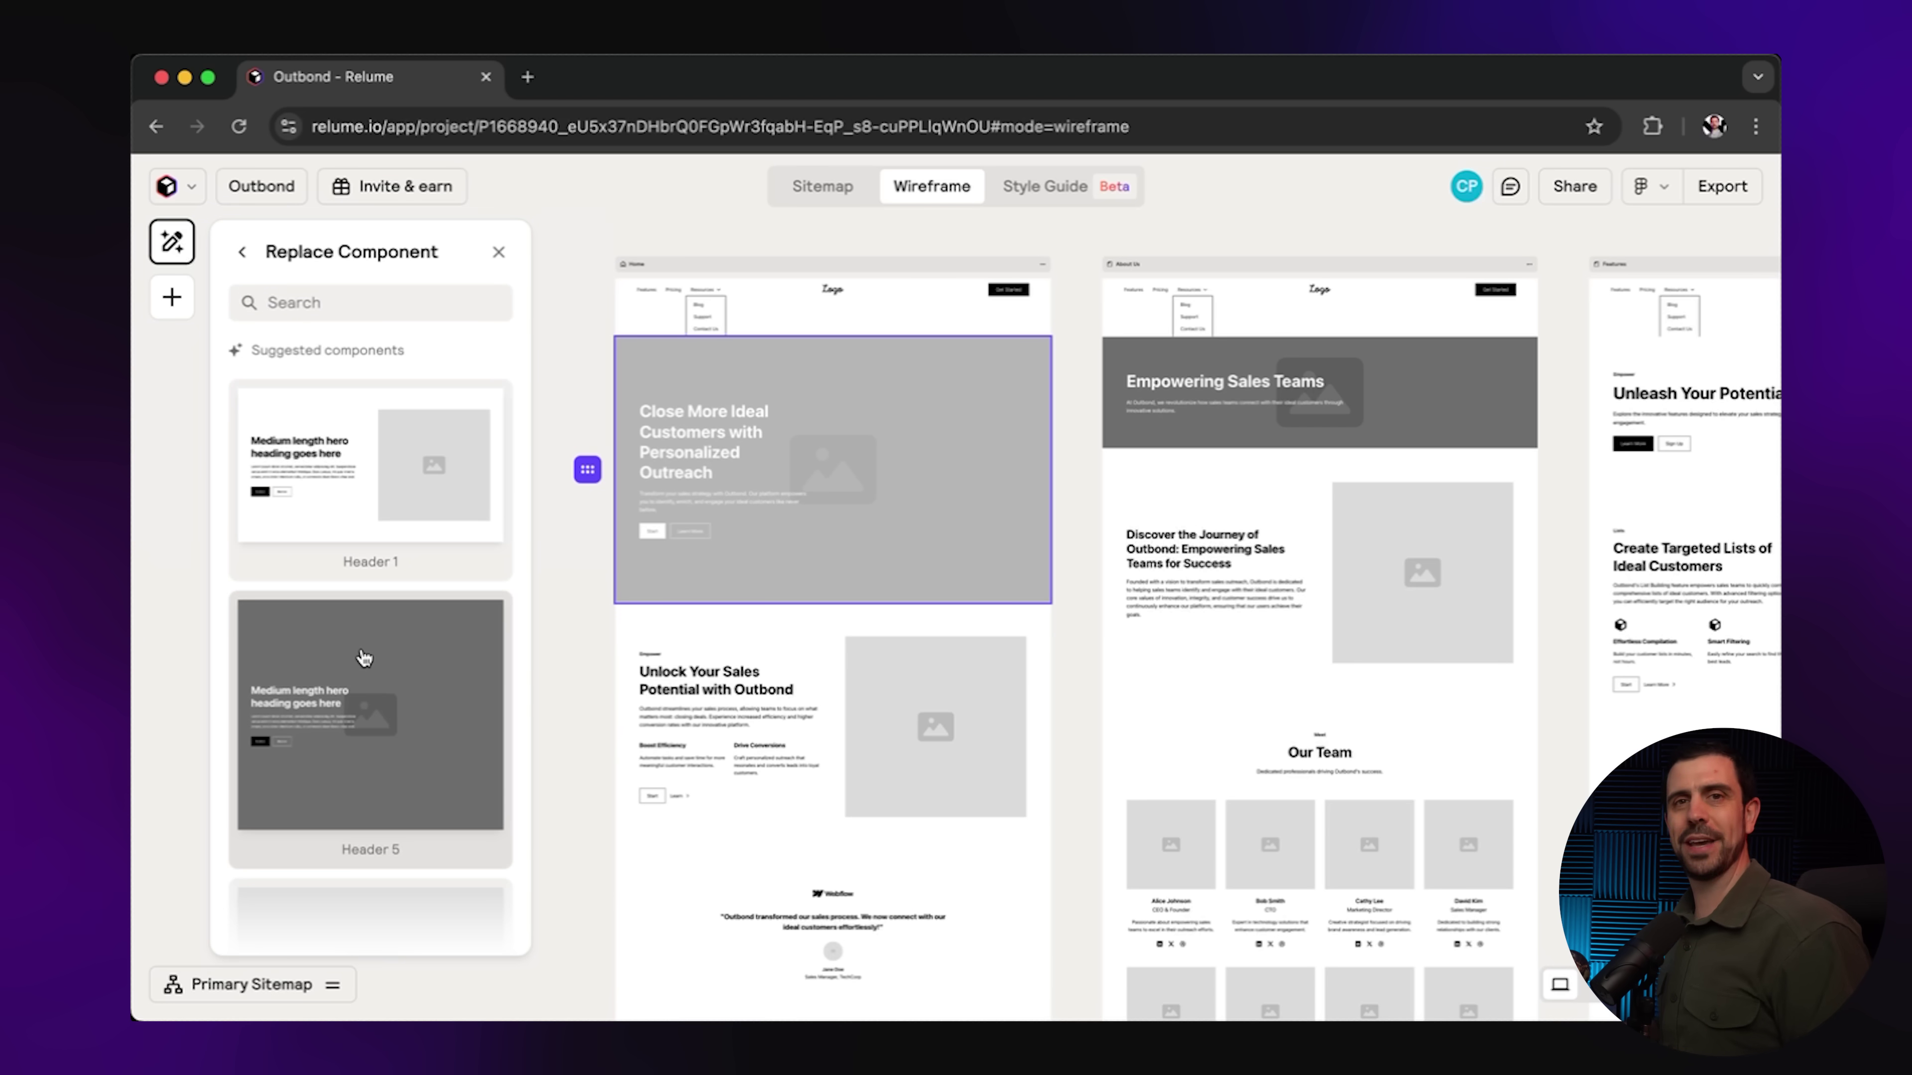
{"action": "scroll", "coordinate": [363, 658], "scroll_direction": "down", "scroll_amount": 4}
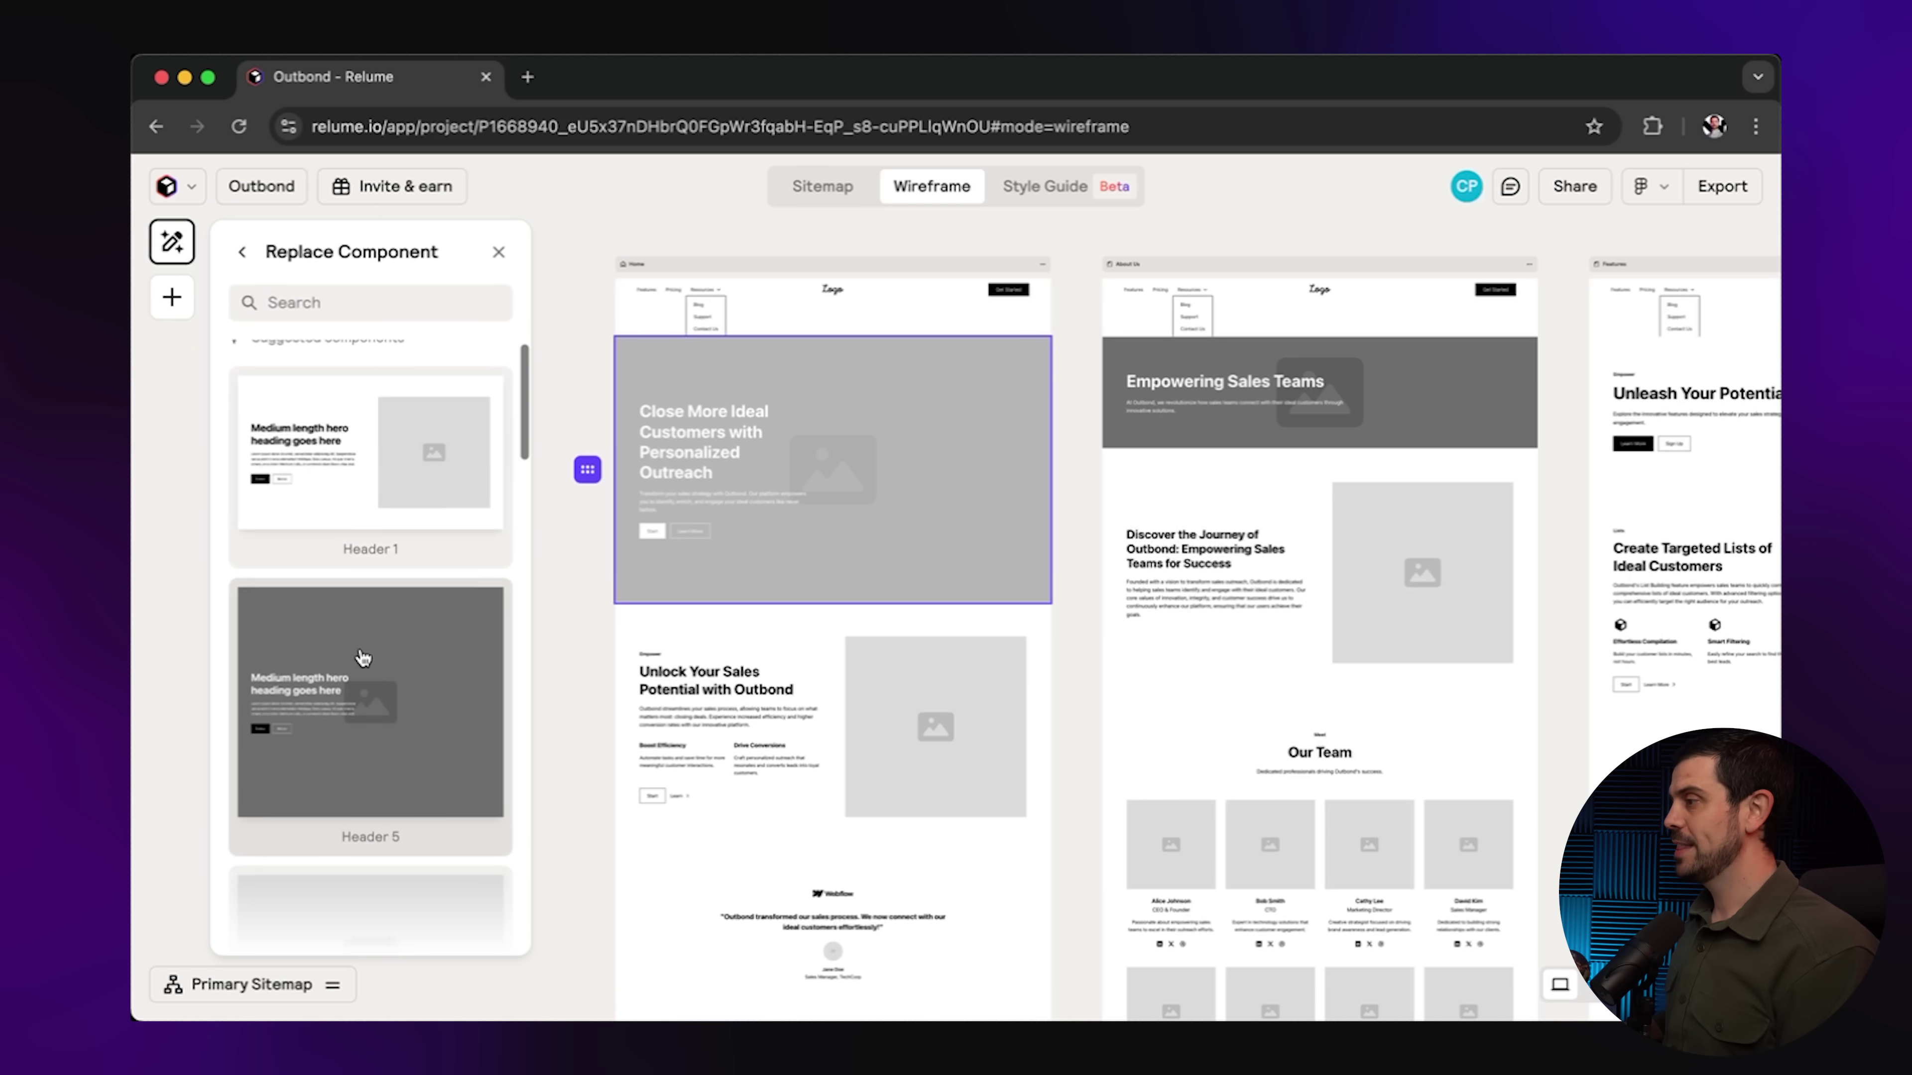
{"action": "left_click", "coordinate": [363, 658]}
{"action": "scroll", "coordinate": [363, 658], "scroll_direction": "down", "scroll_amount": 1}
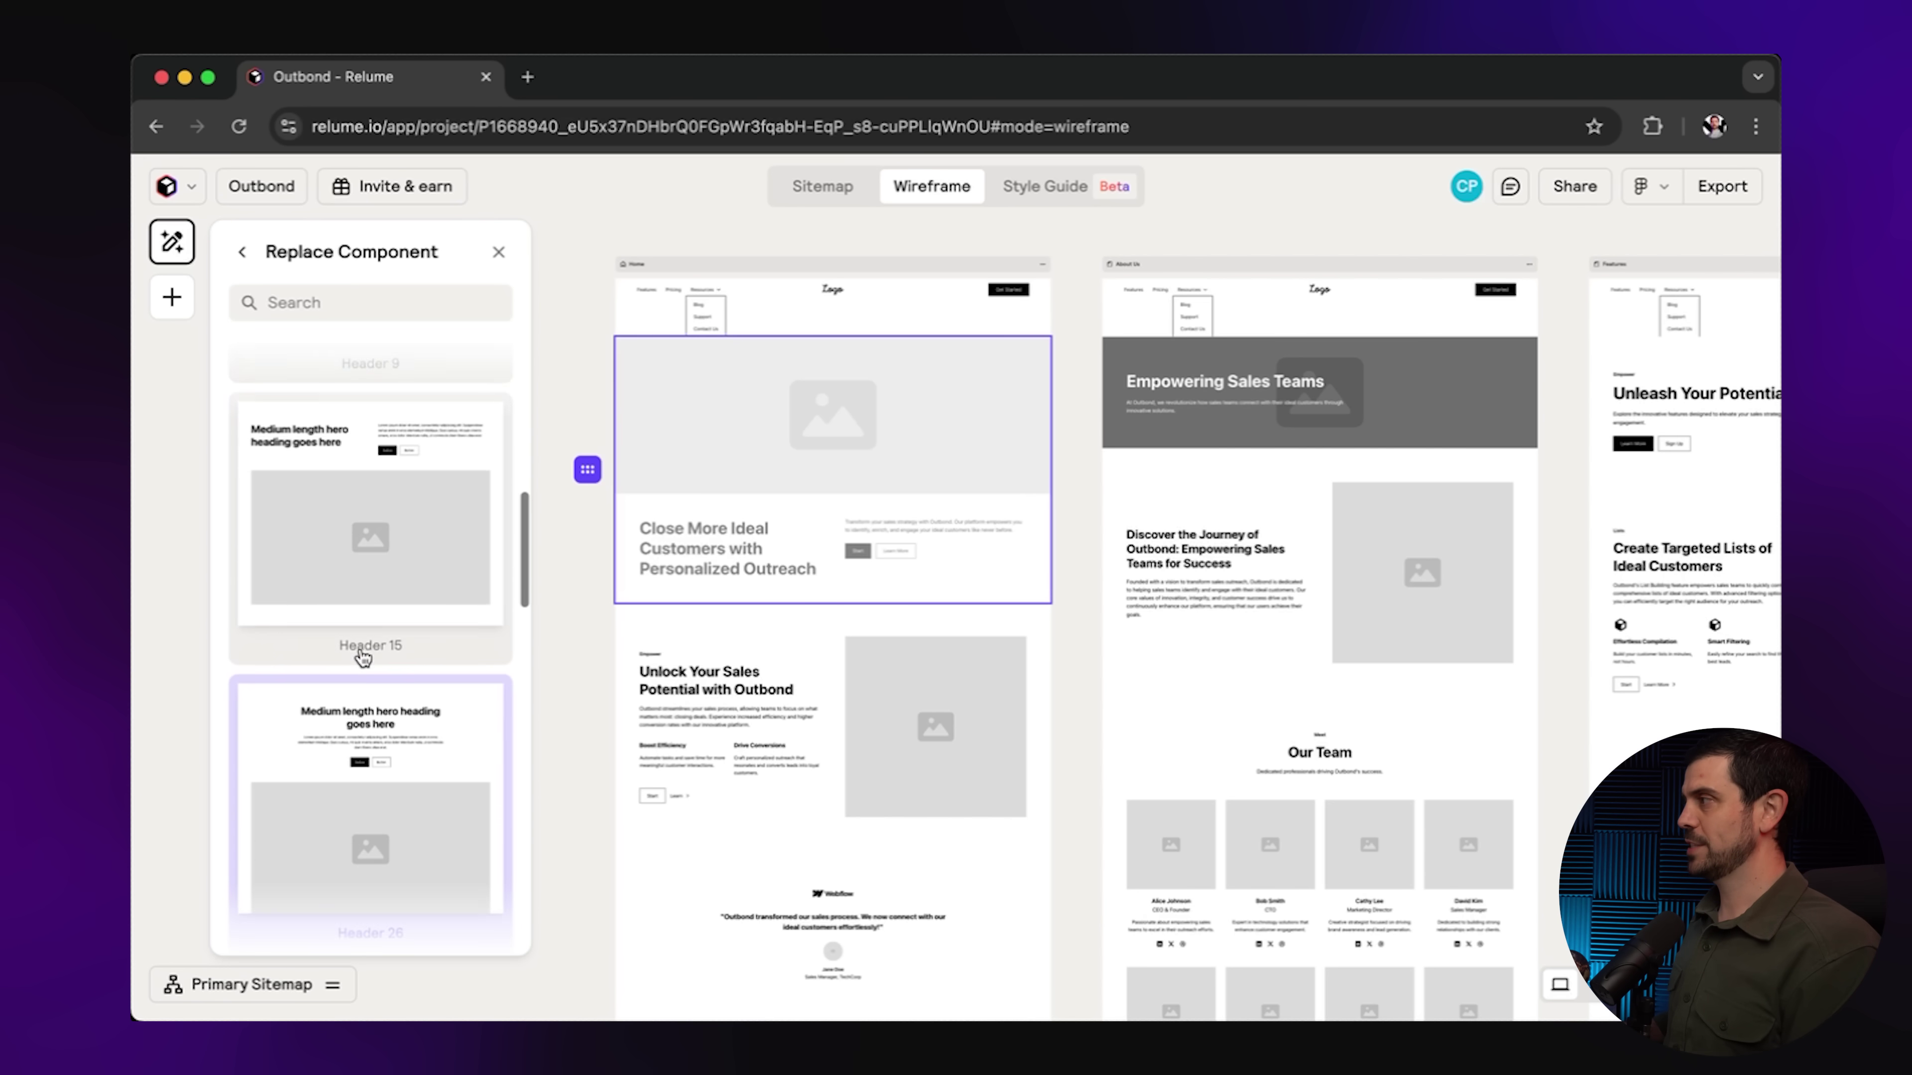
{"action": "left_click", "coordinate": [363, 658]}
{"action": "scroll", "coordinate": [363, 658], "scroll_direction": "down", "scroll_amount": 1}
{"action": "left_click", "coordinate": [360, 667]}
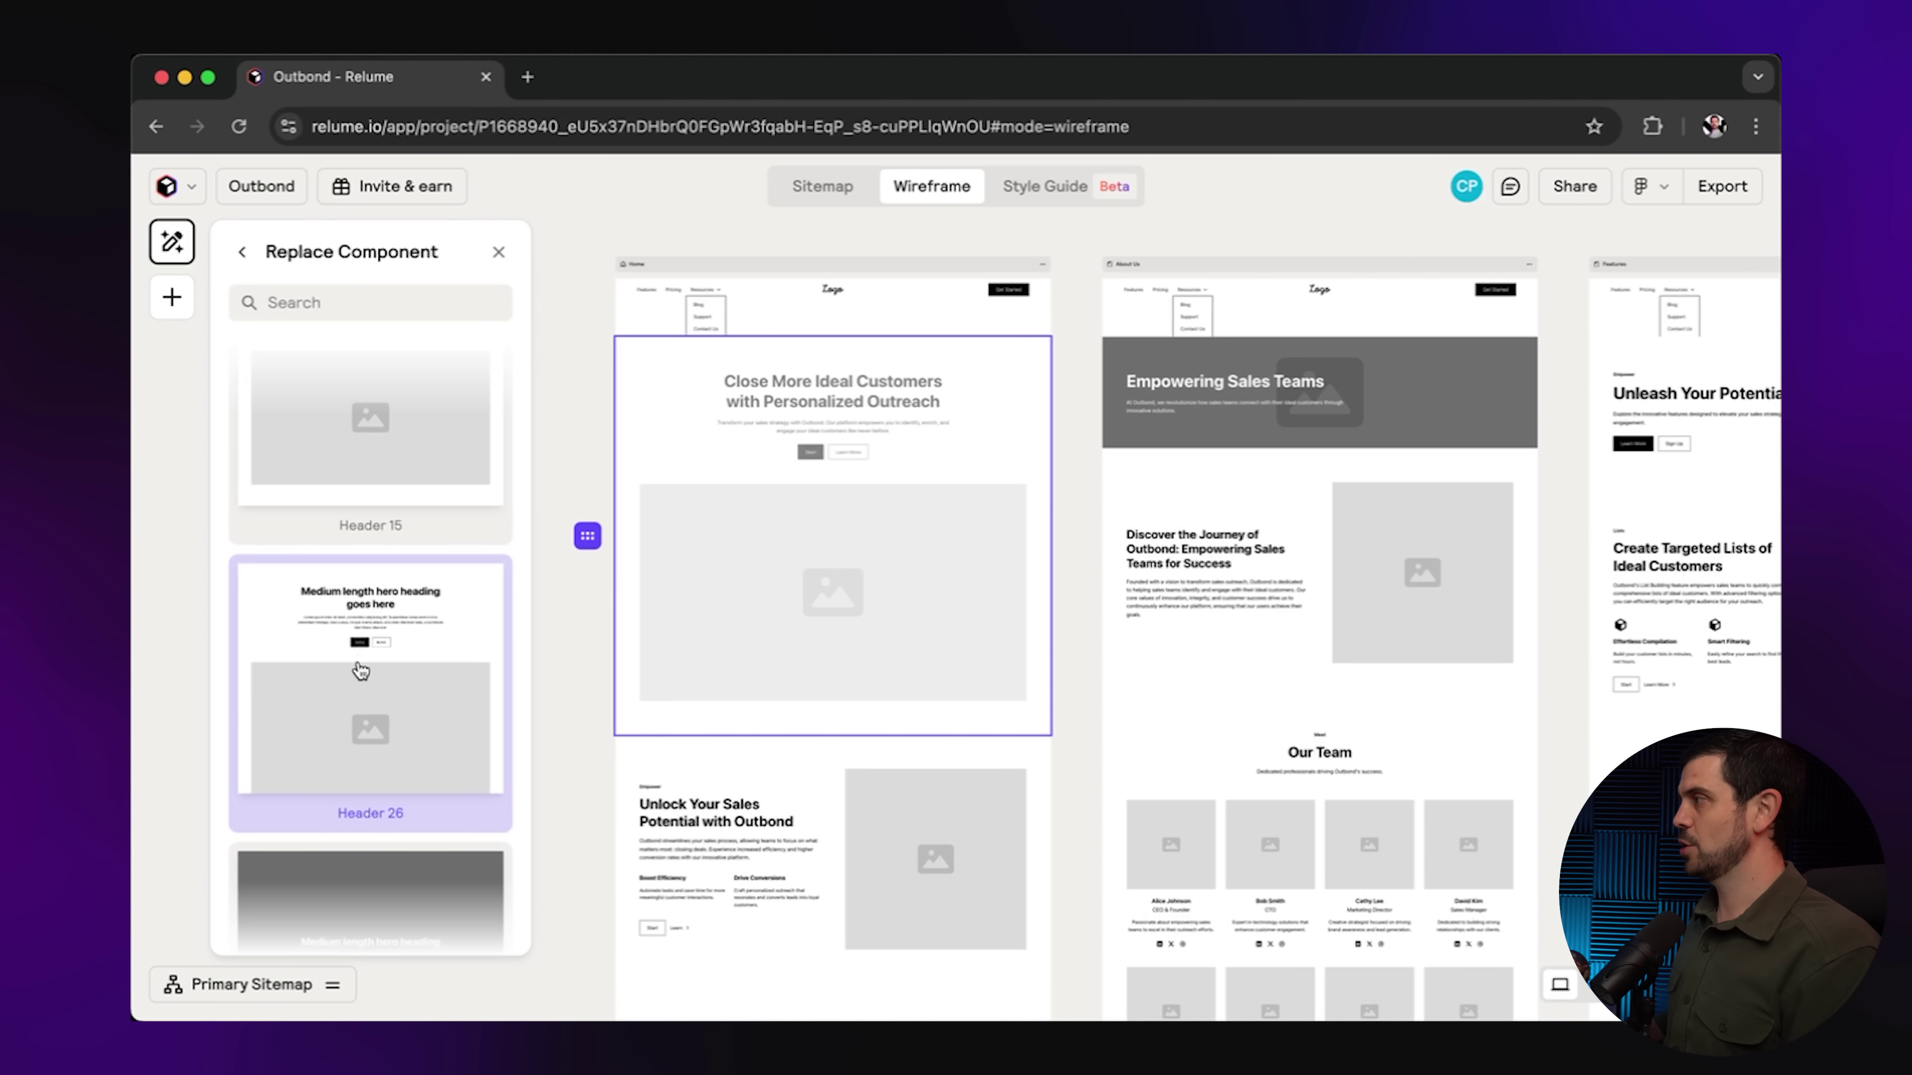
{"action": "scroll", "coordinate": [362, 669], "scroll_direction": "down", "scroll_amount": 1}
{"action": "scroll", "coordinate": [362, 669], "scroll_direction": "down", "scroll_amount": 1}
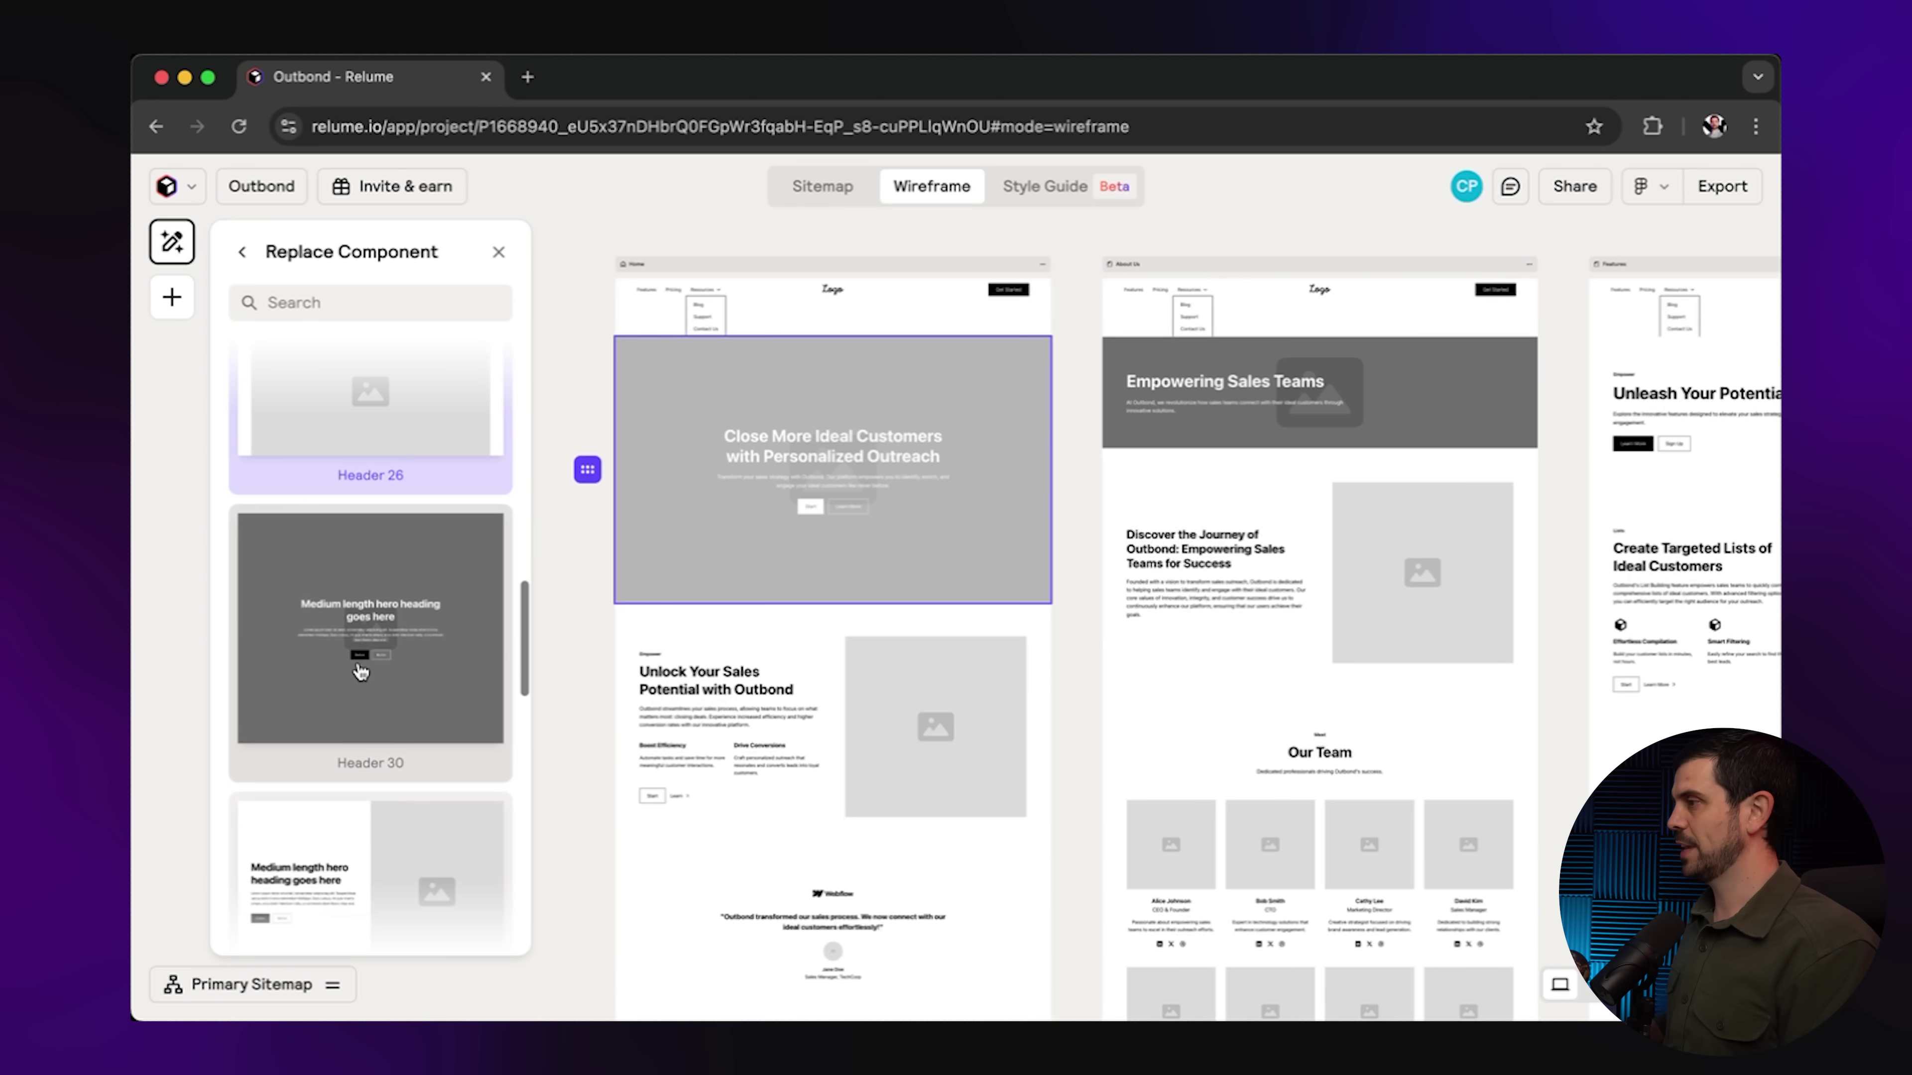
{"action": "scroll", "coordinate": [362, 670], "scroll_direction": "down", "scroll_amount": 1}
{"action": "left_click", "coordinate": [804, 464]}
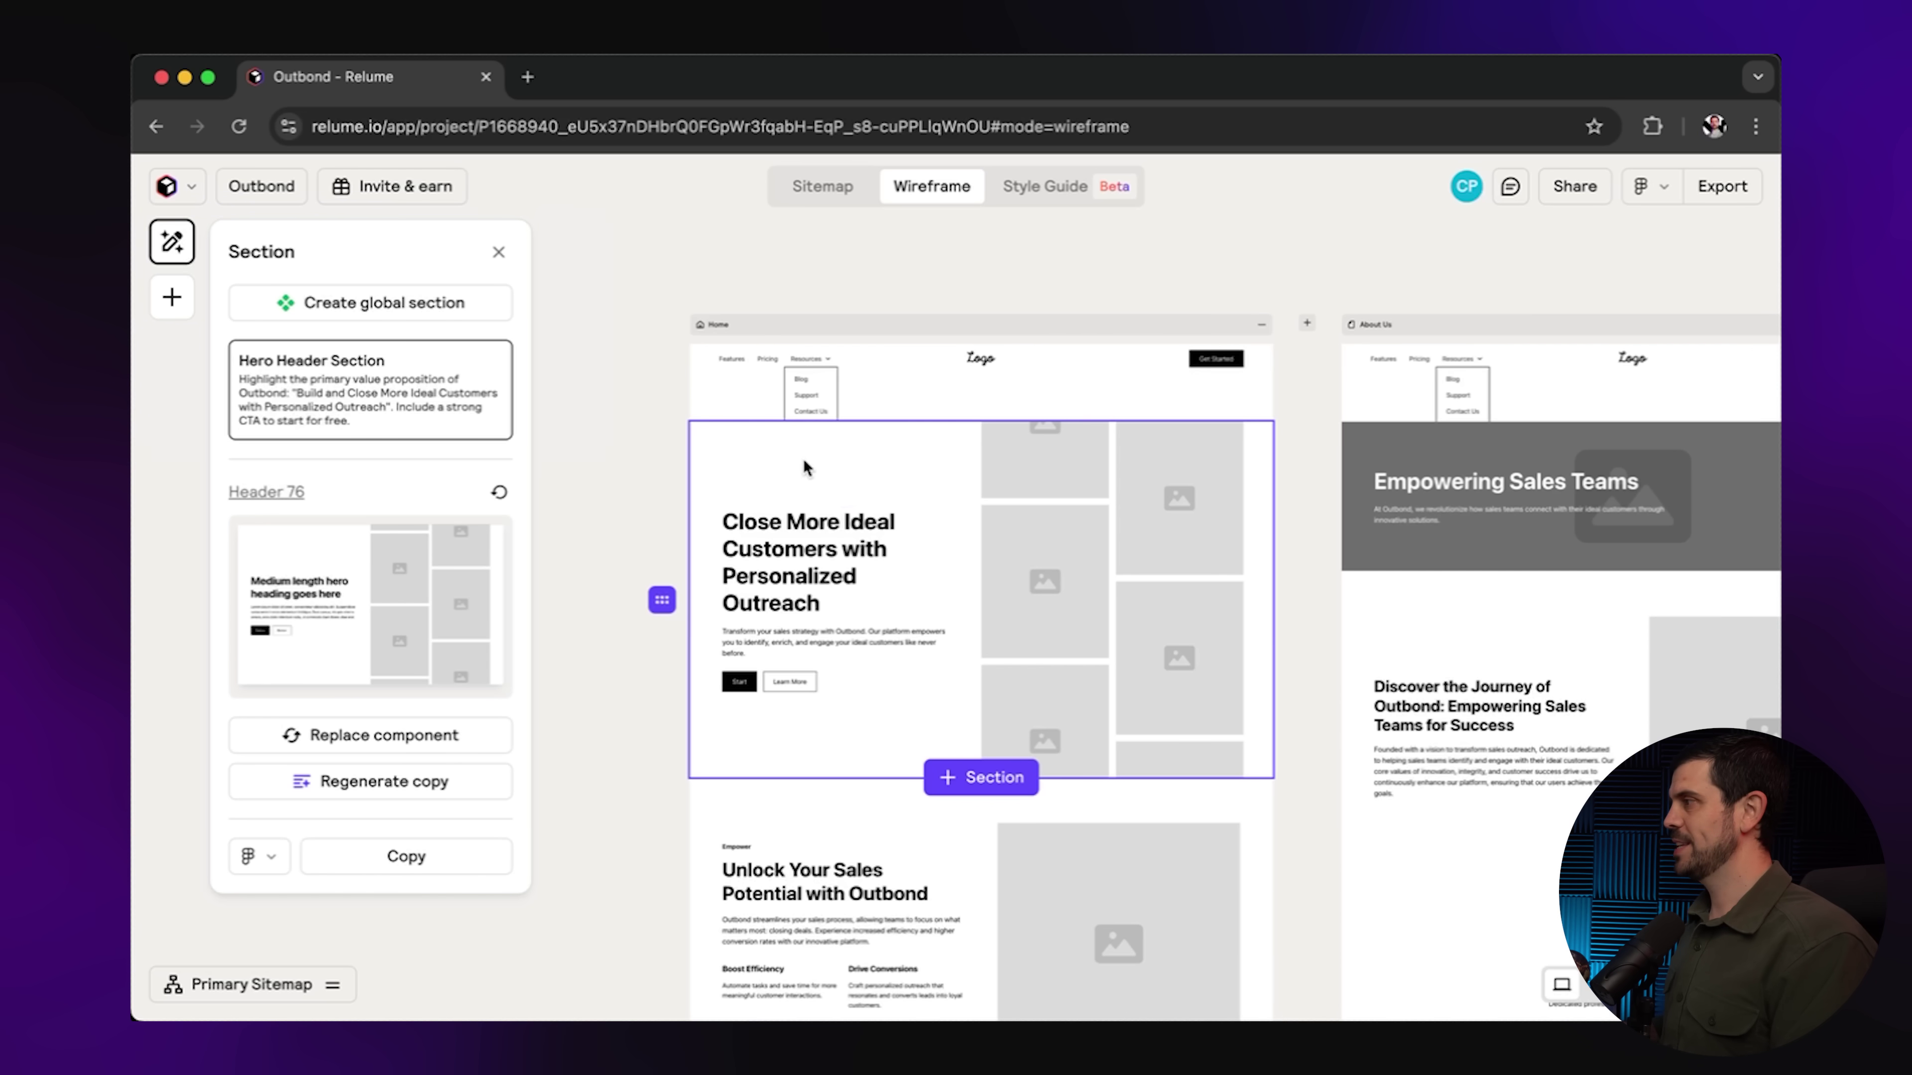
Inspect the feature section's settings, then go to the Style Guide.
{"action": "left_click", "coordinate": [384, 736]}
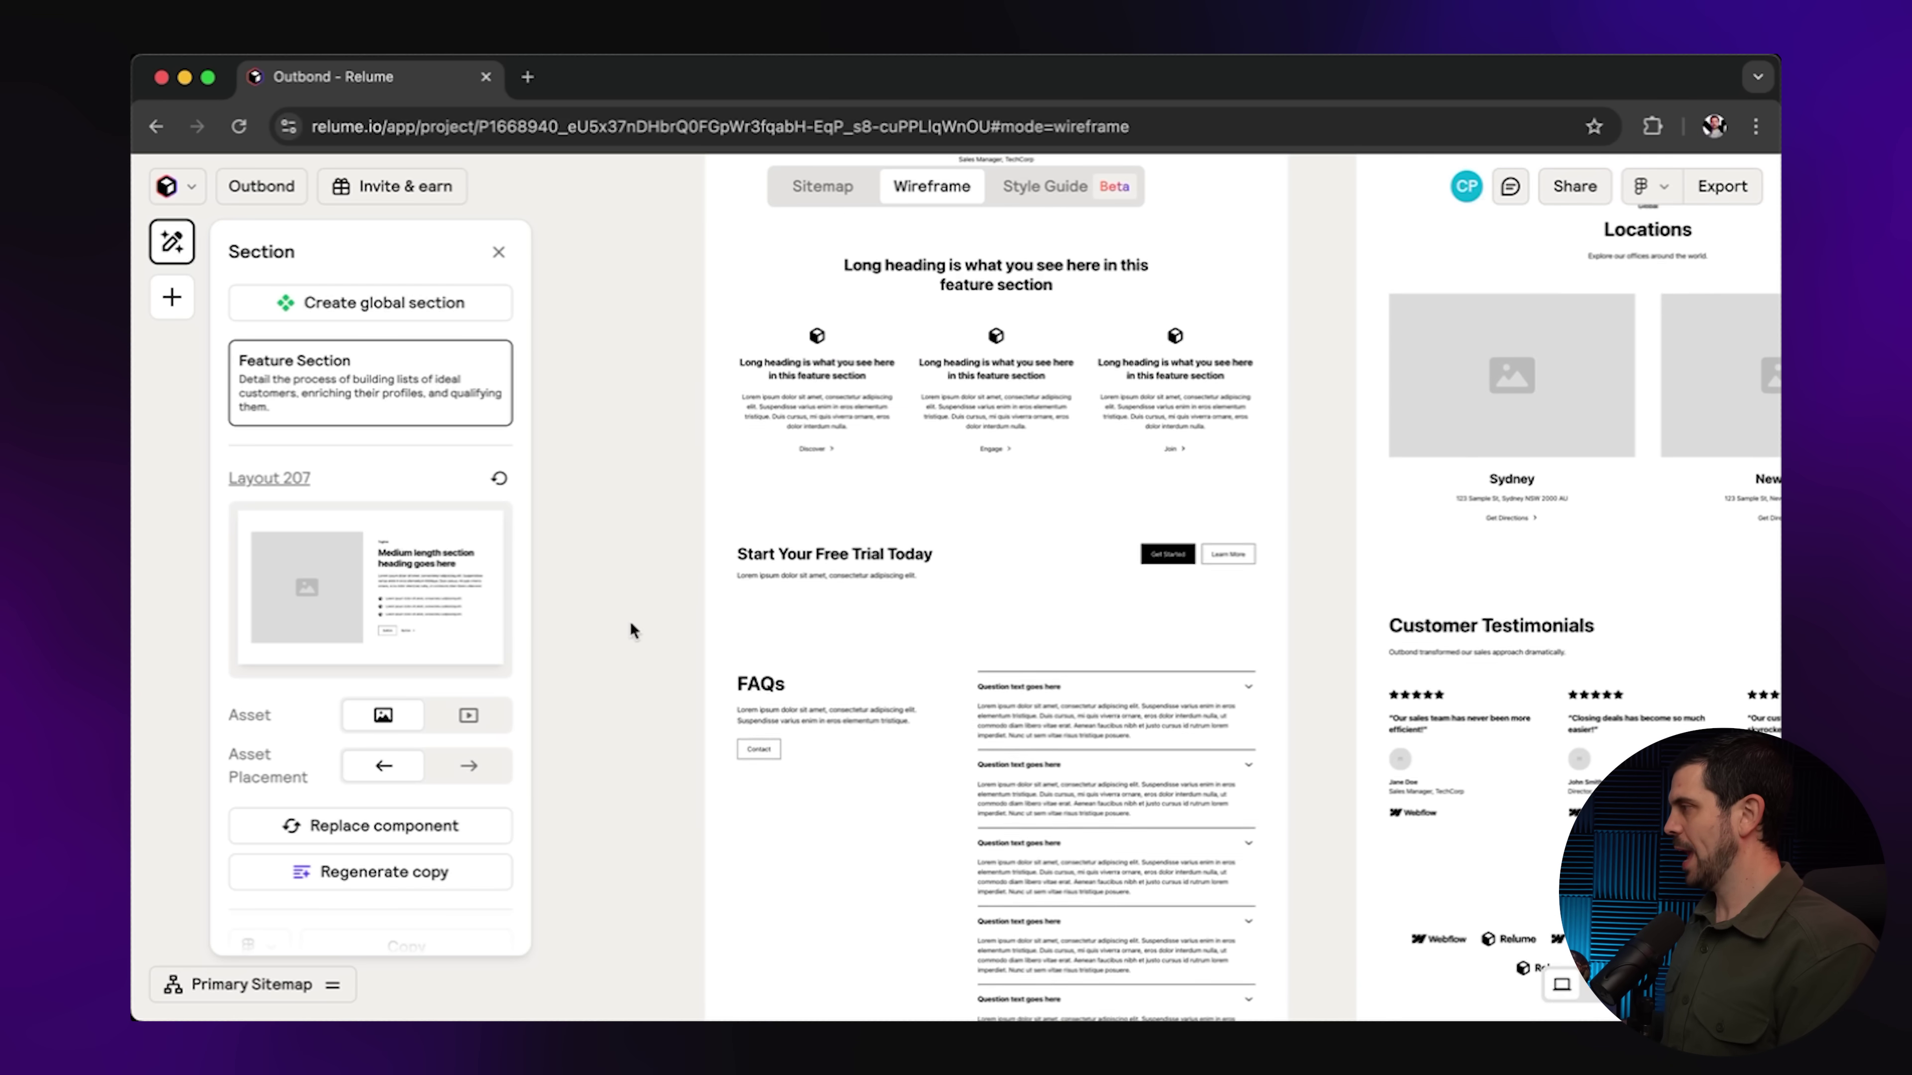
{"action": "scroll", "coordinate": [630, 622], "scroll_direction": "down", "scroll_amount": 6}
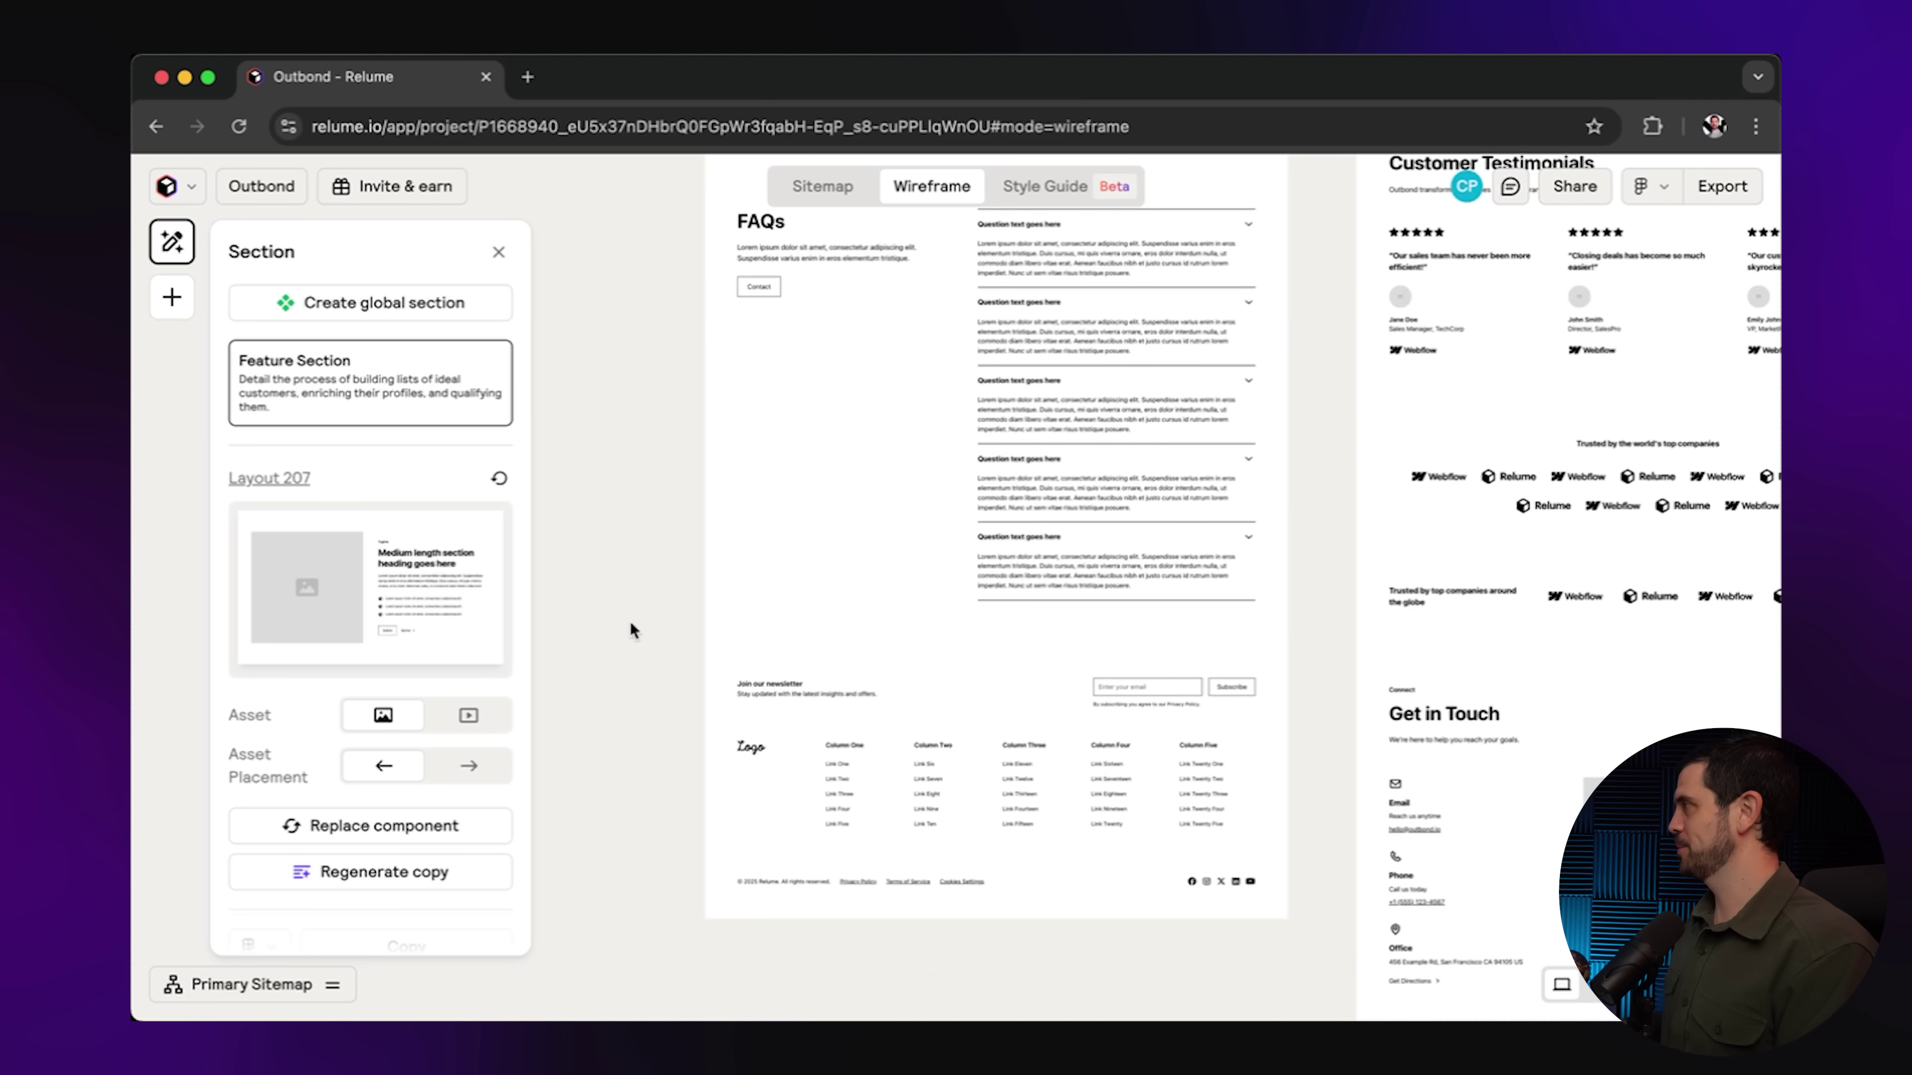
{"action": "scroll", "coordinate": [629, 622], "scroll_direction": "up", "scroll_amount": 15}
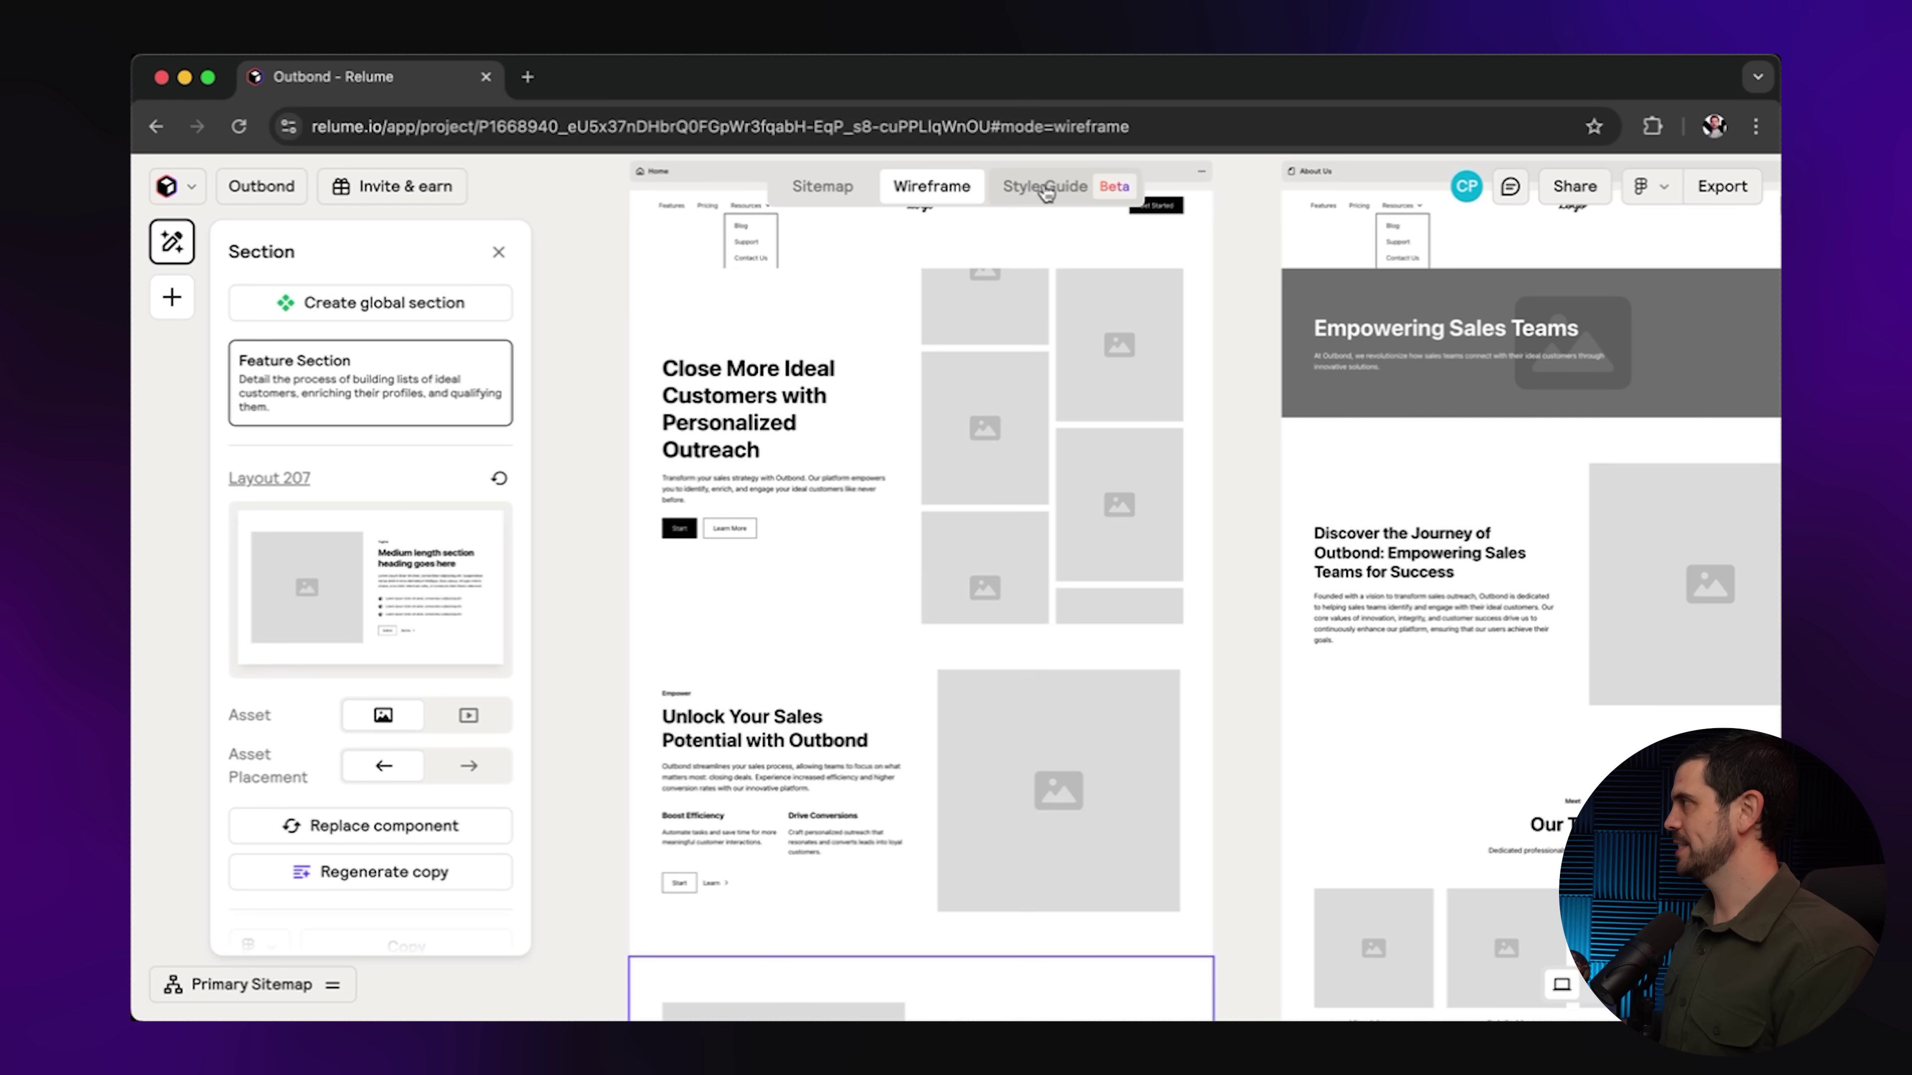
{"action": "left_click", "coordinate": [1045, 188]}
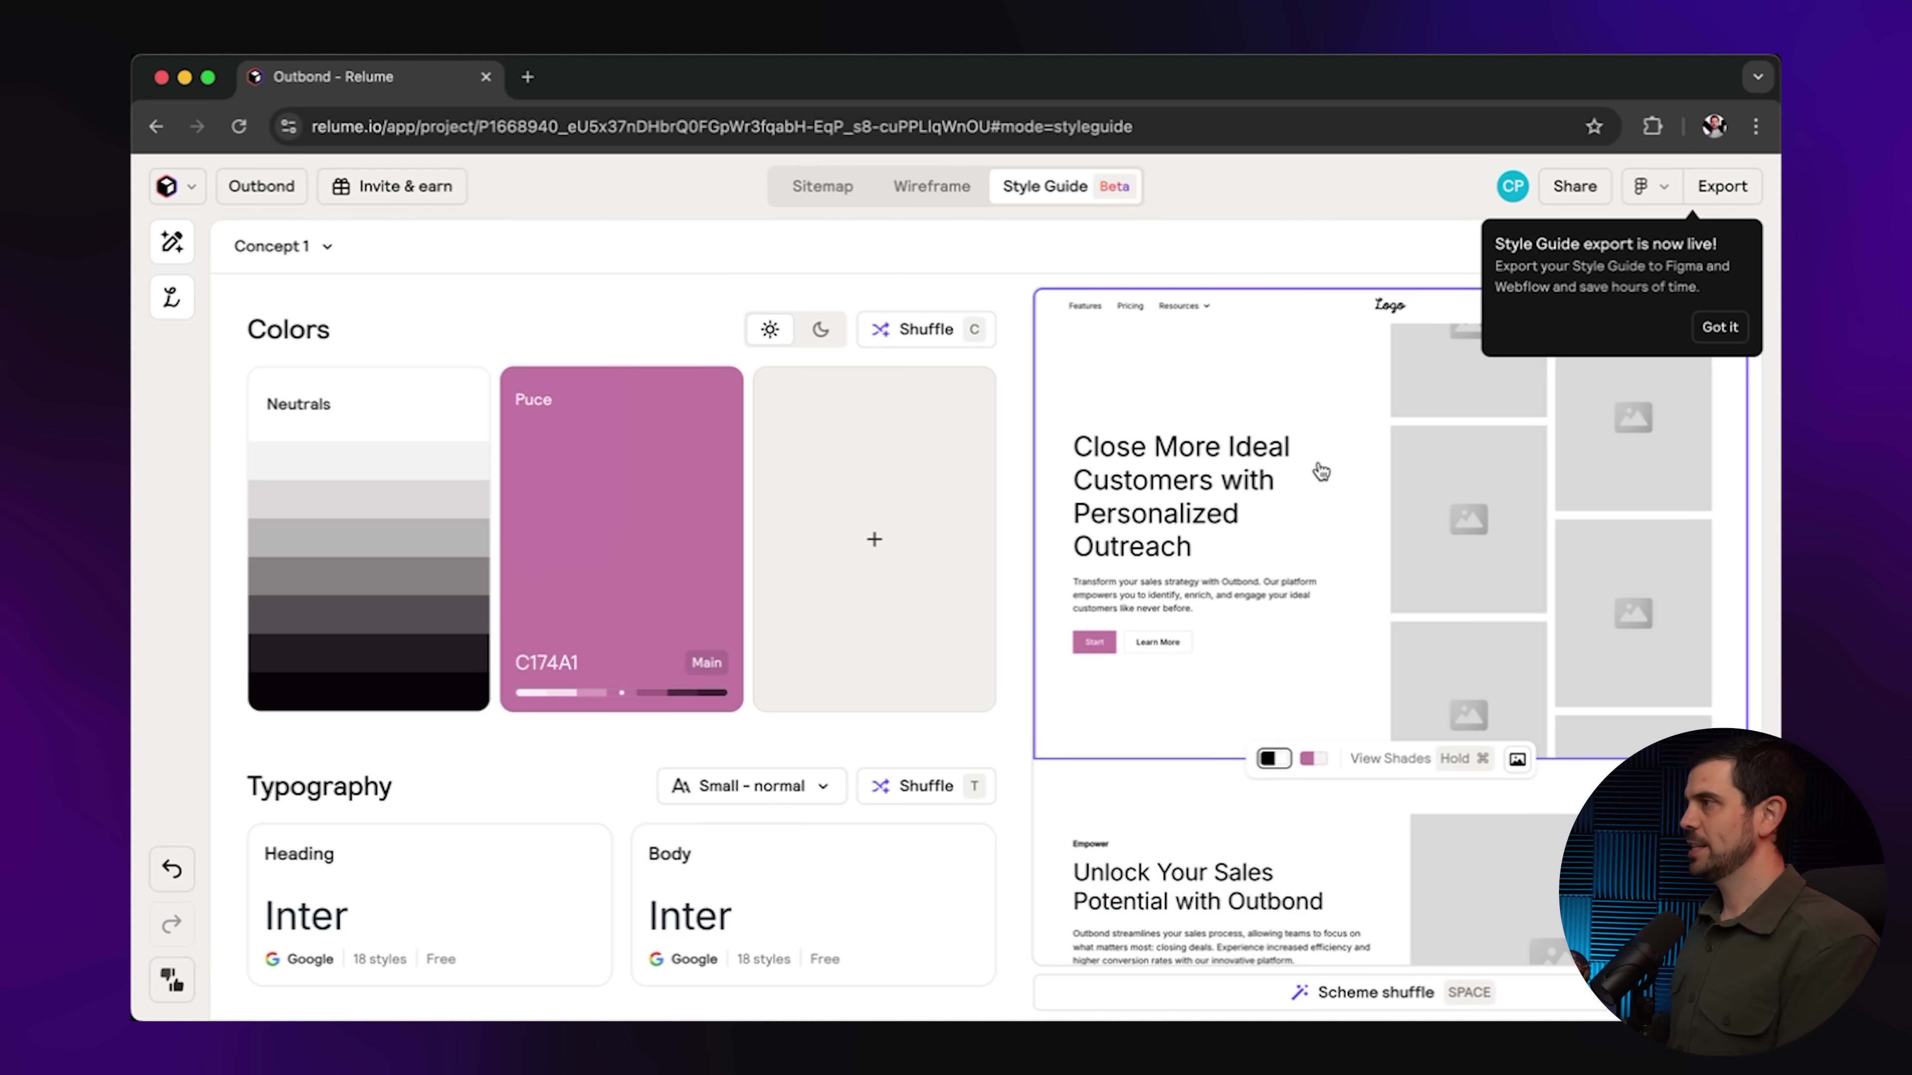
Shuffle schemes until reaching deep red A53D4B with green and brown accents, Montagu Slab and Nunito Sans.
{"action": "key", "text": "space"}
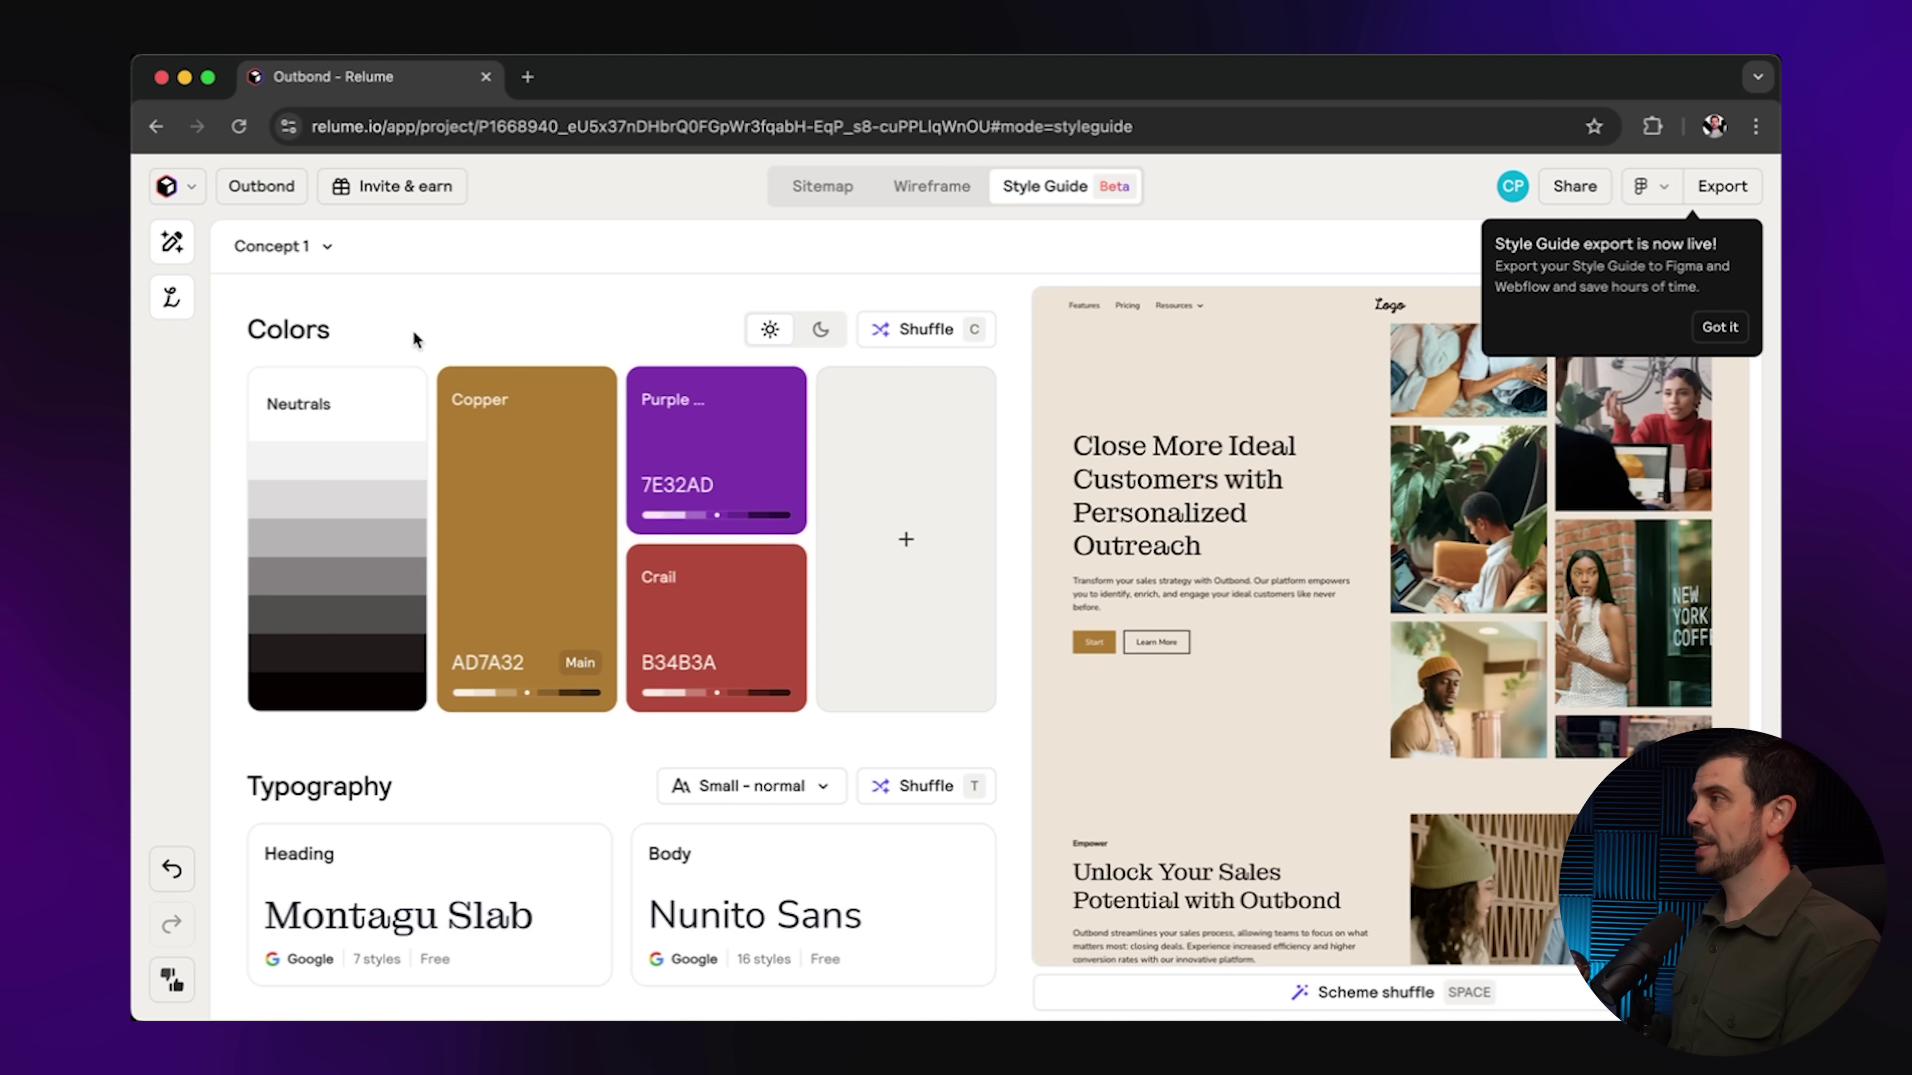
{"action": "left_click", "coordinate": [922, 337]}
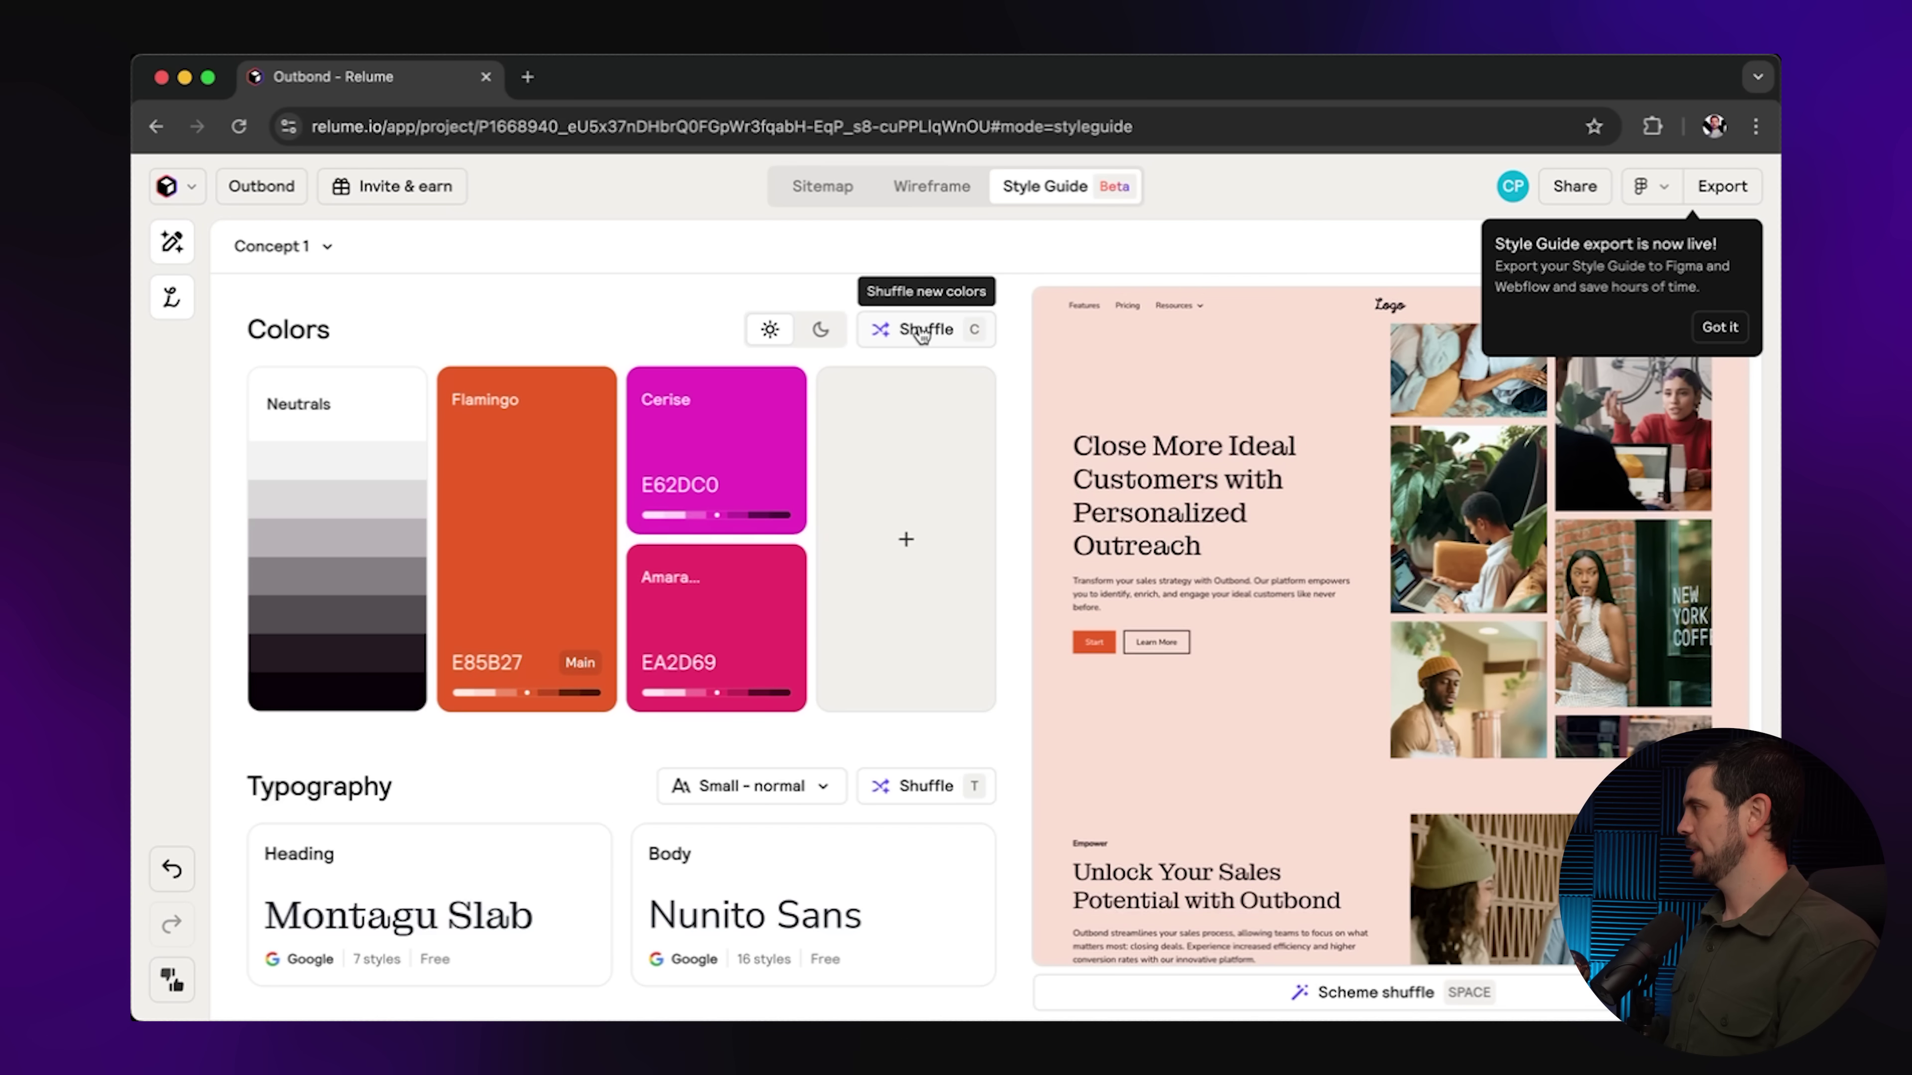
{"action": "left_click", "coordinate": [923, 337]}
{"action": "left_click", "coordinate": [923, 336]}
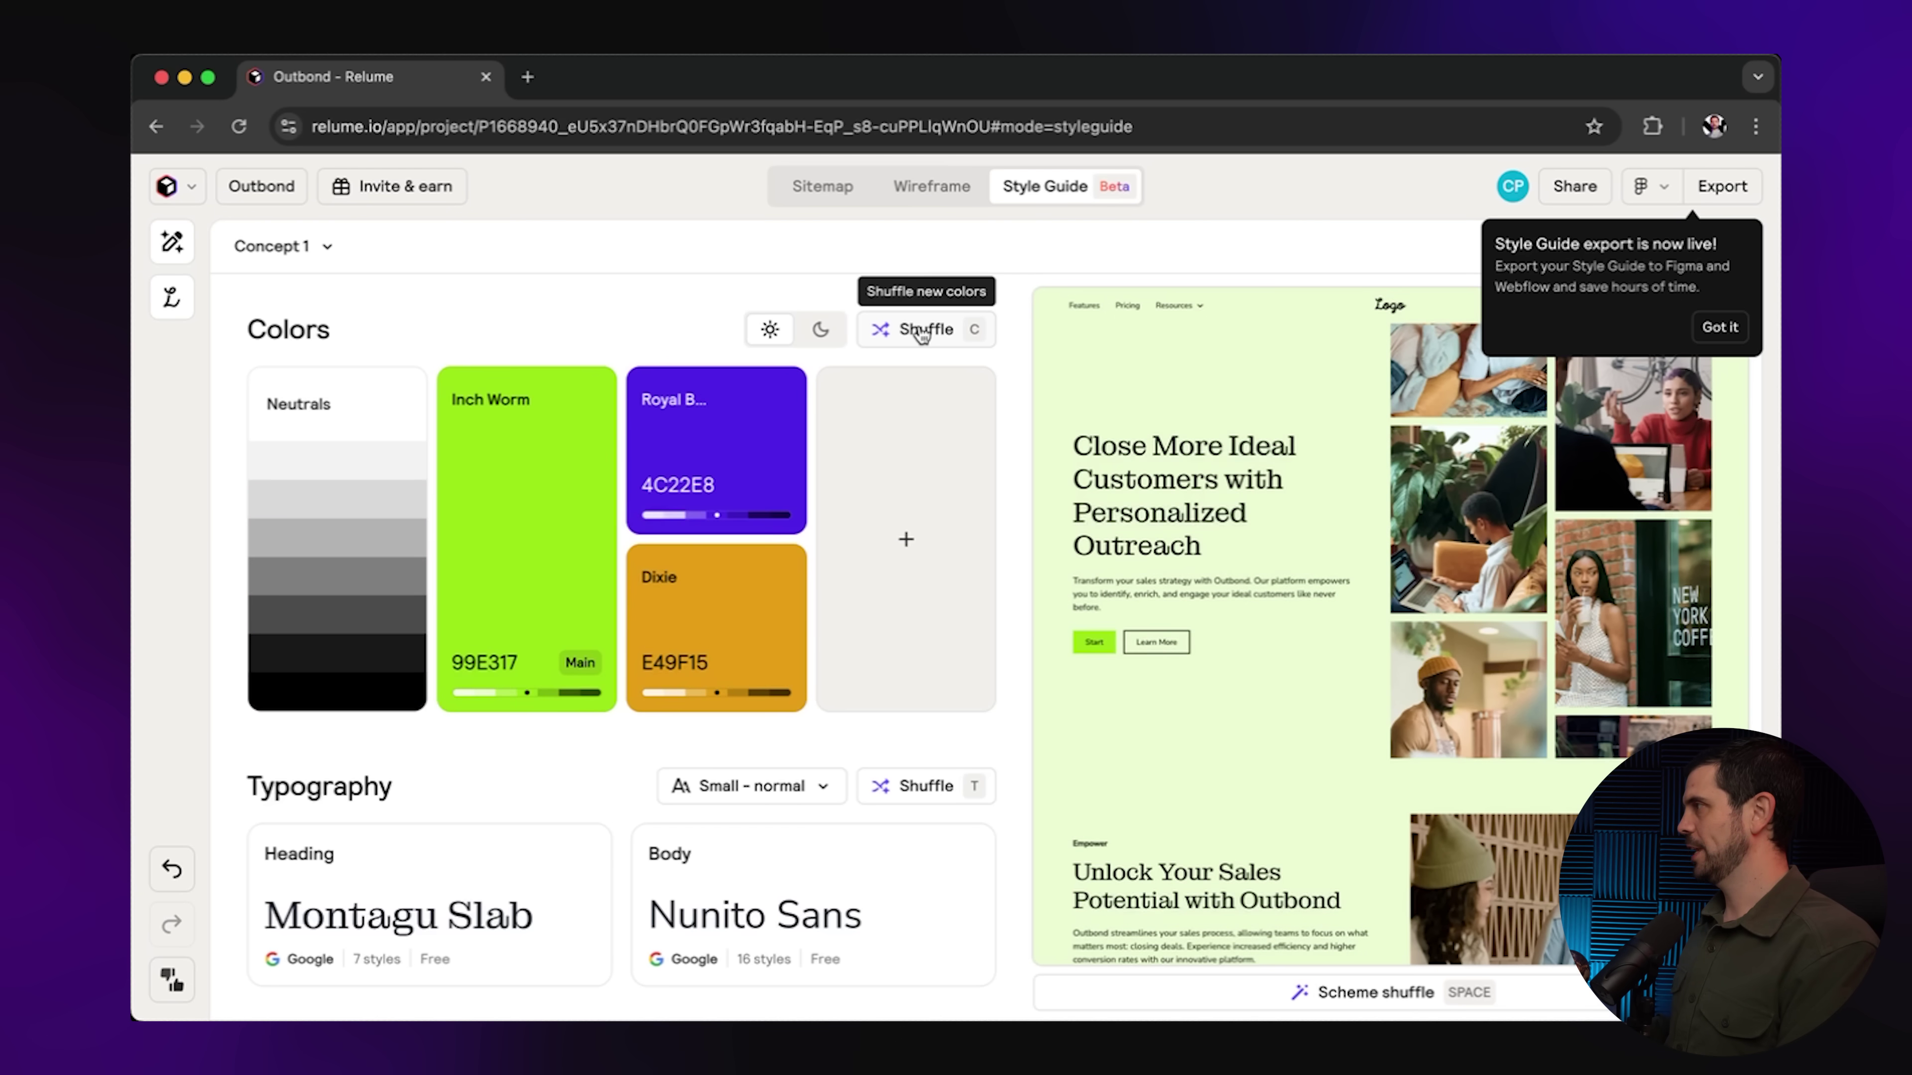
{"action": "left_click", "coordinate": [923, 337]}
{"action": "left_click", "coordinate": [923, 336]}
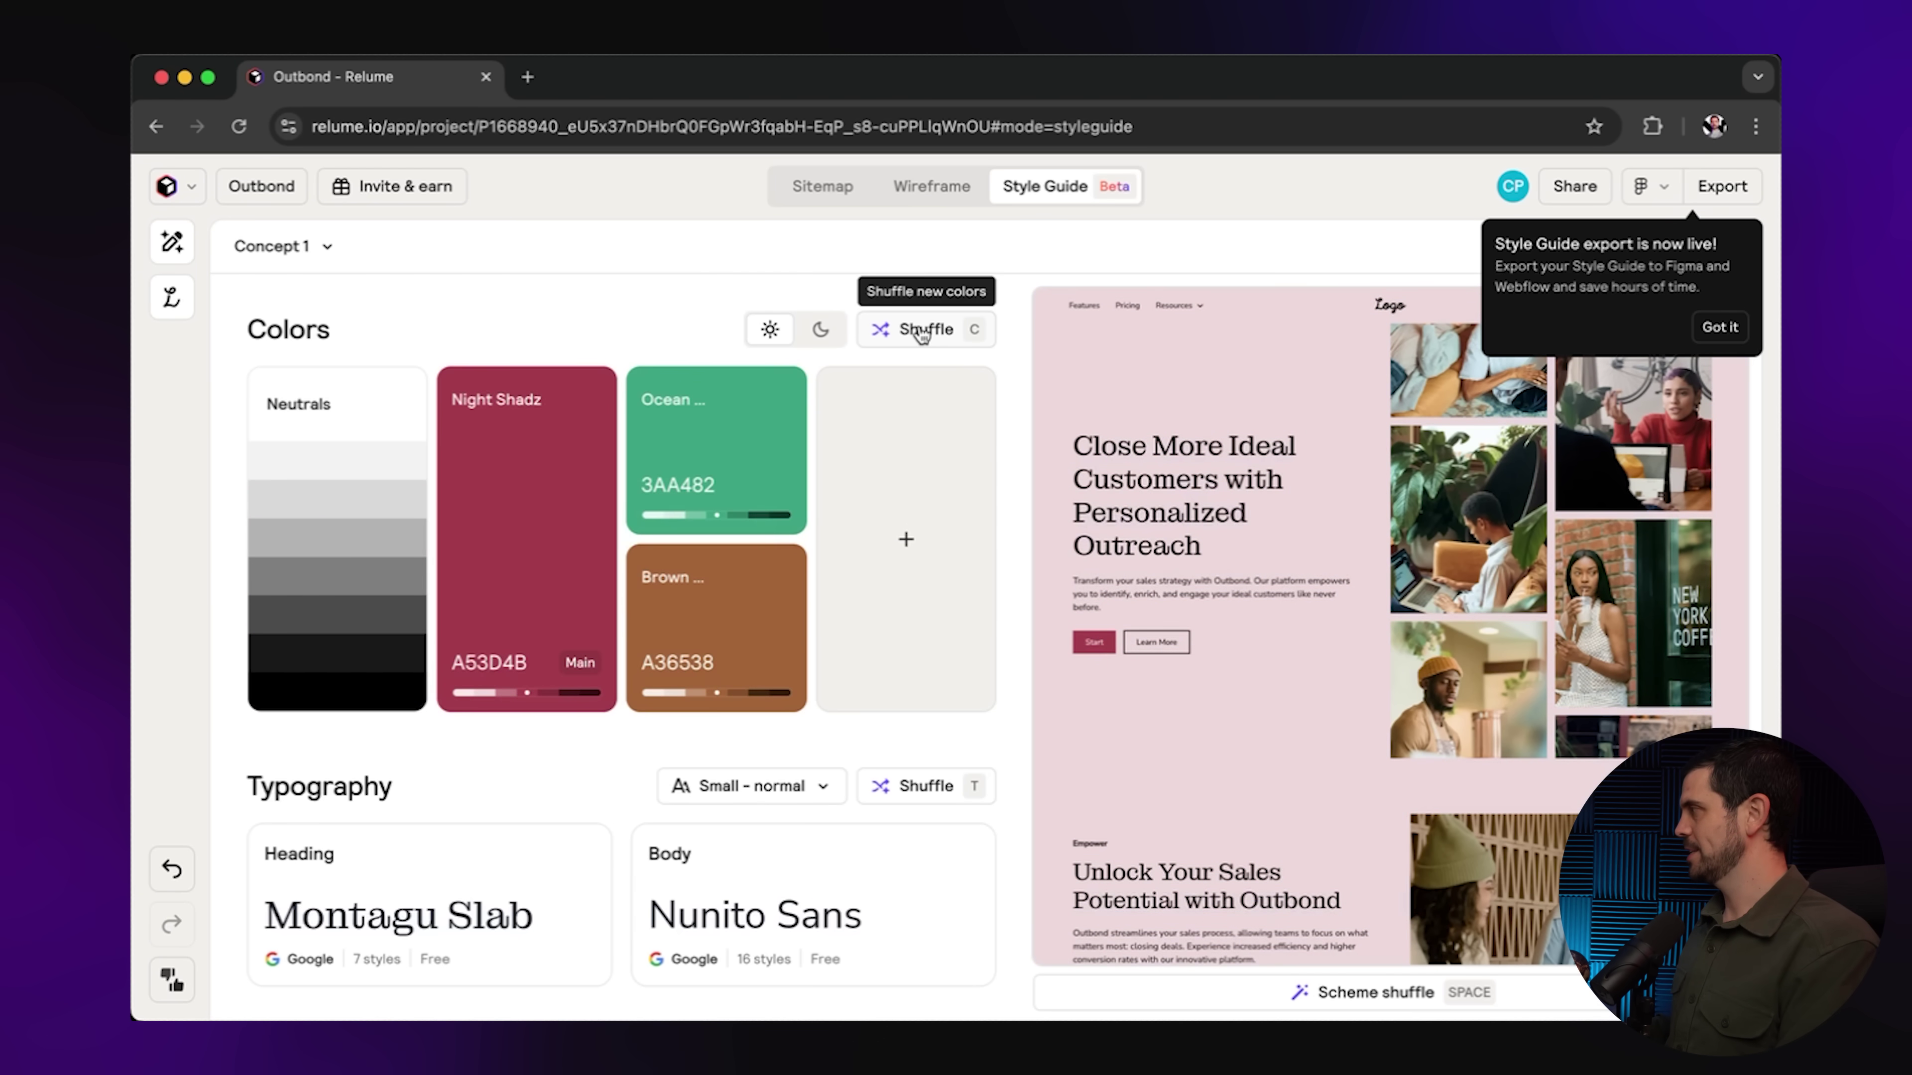
{"action": "scroll", "coordinate": [1294, 531], "scroll_direction": "down", "scroll_amount": 10}
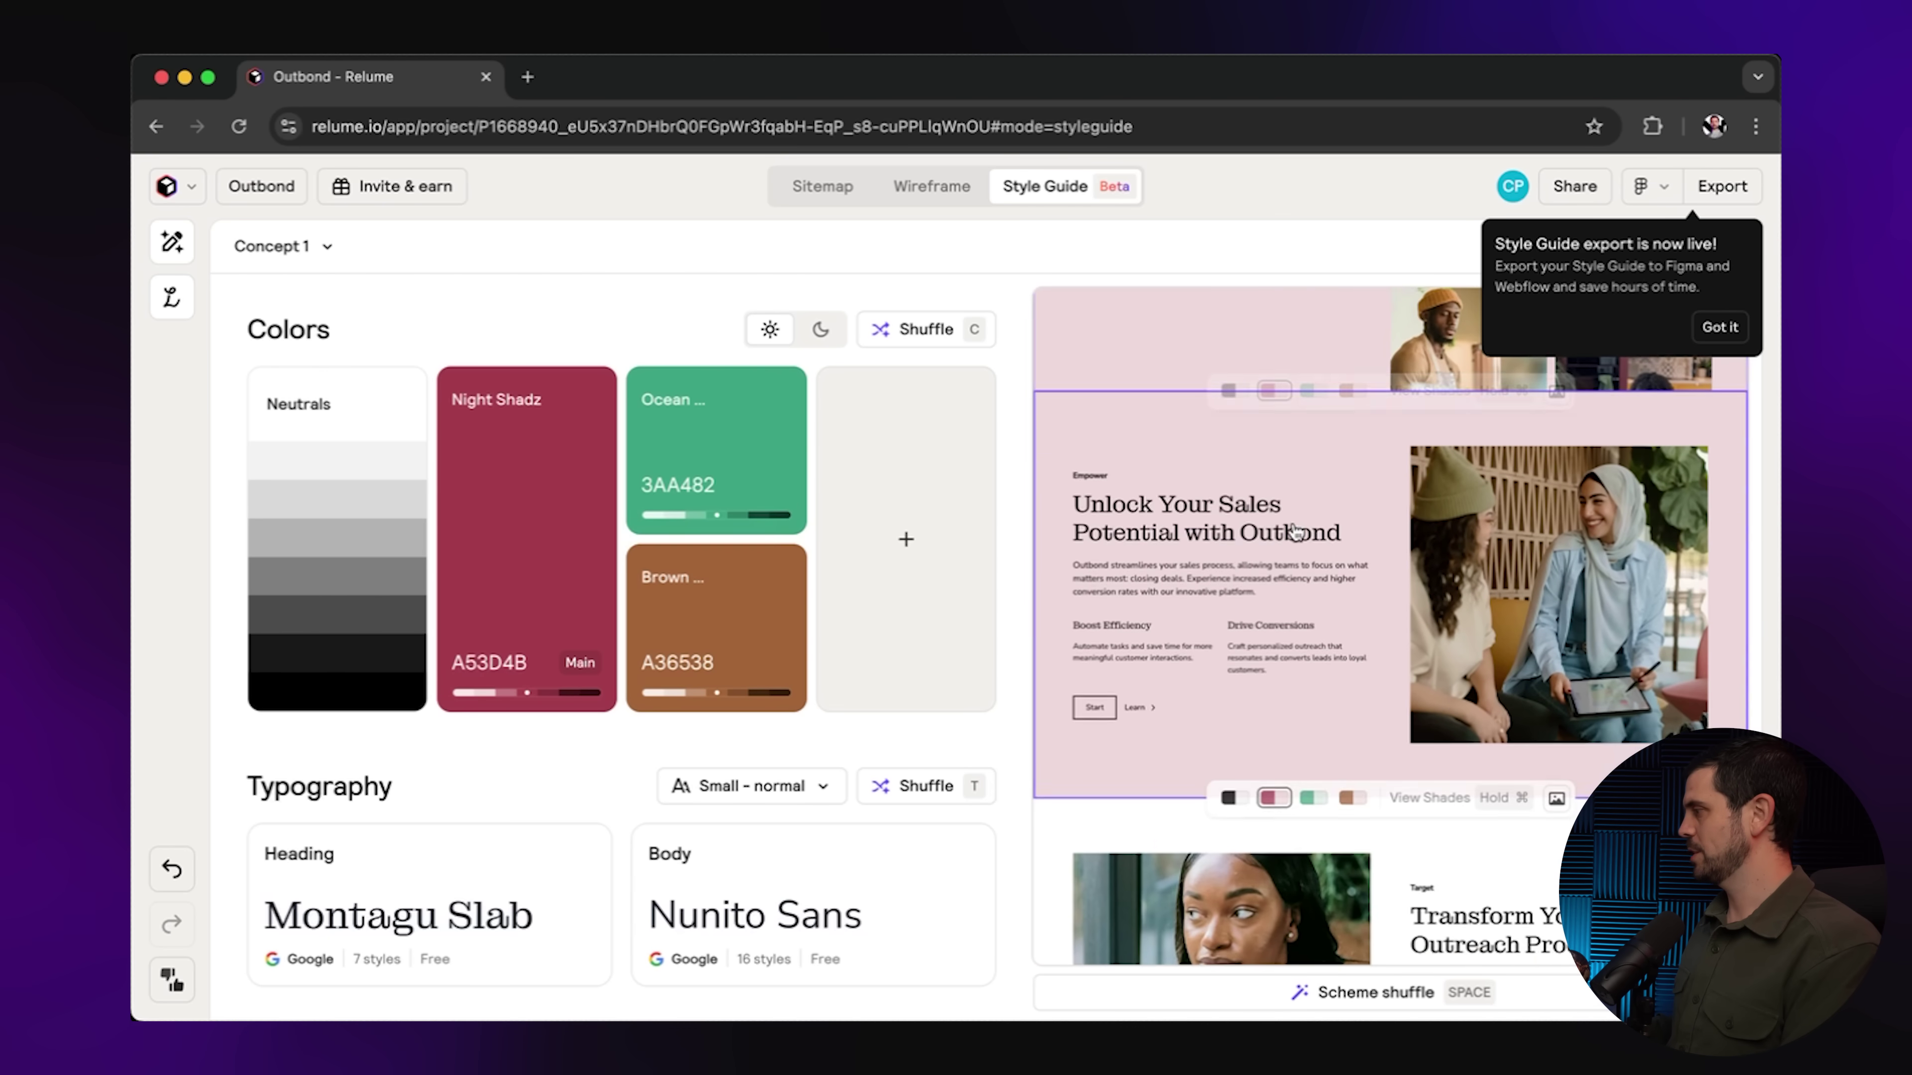
{"action": "scroll", "coordinate": [1295, 531], "scroll_direction": "down", "scroll_amount": 7}
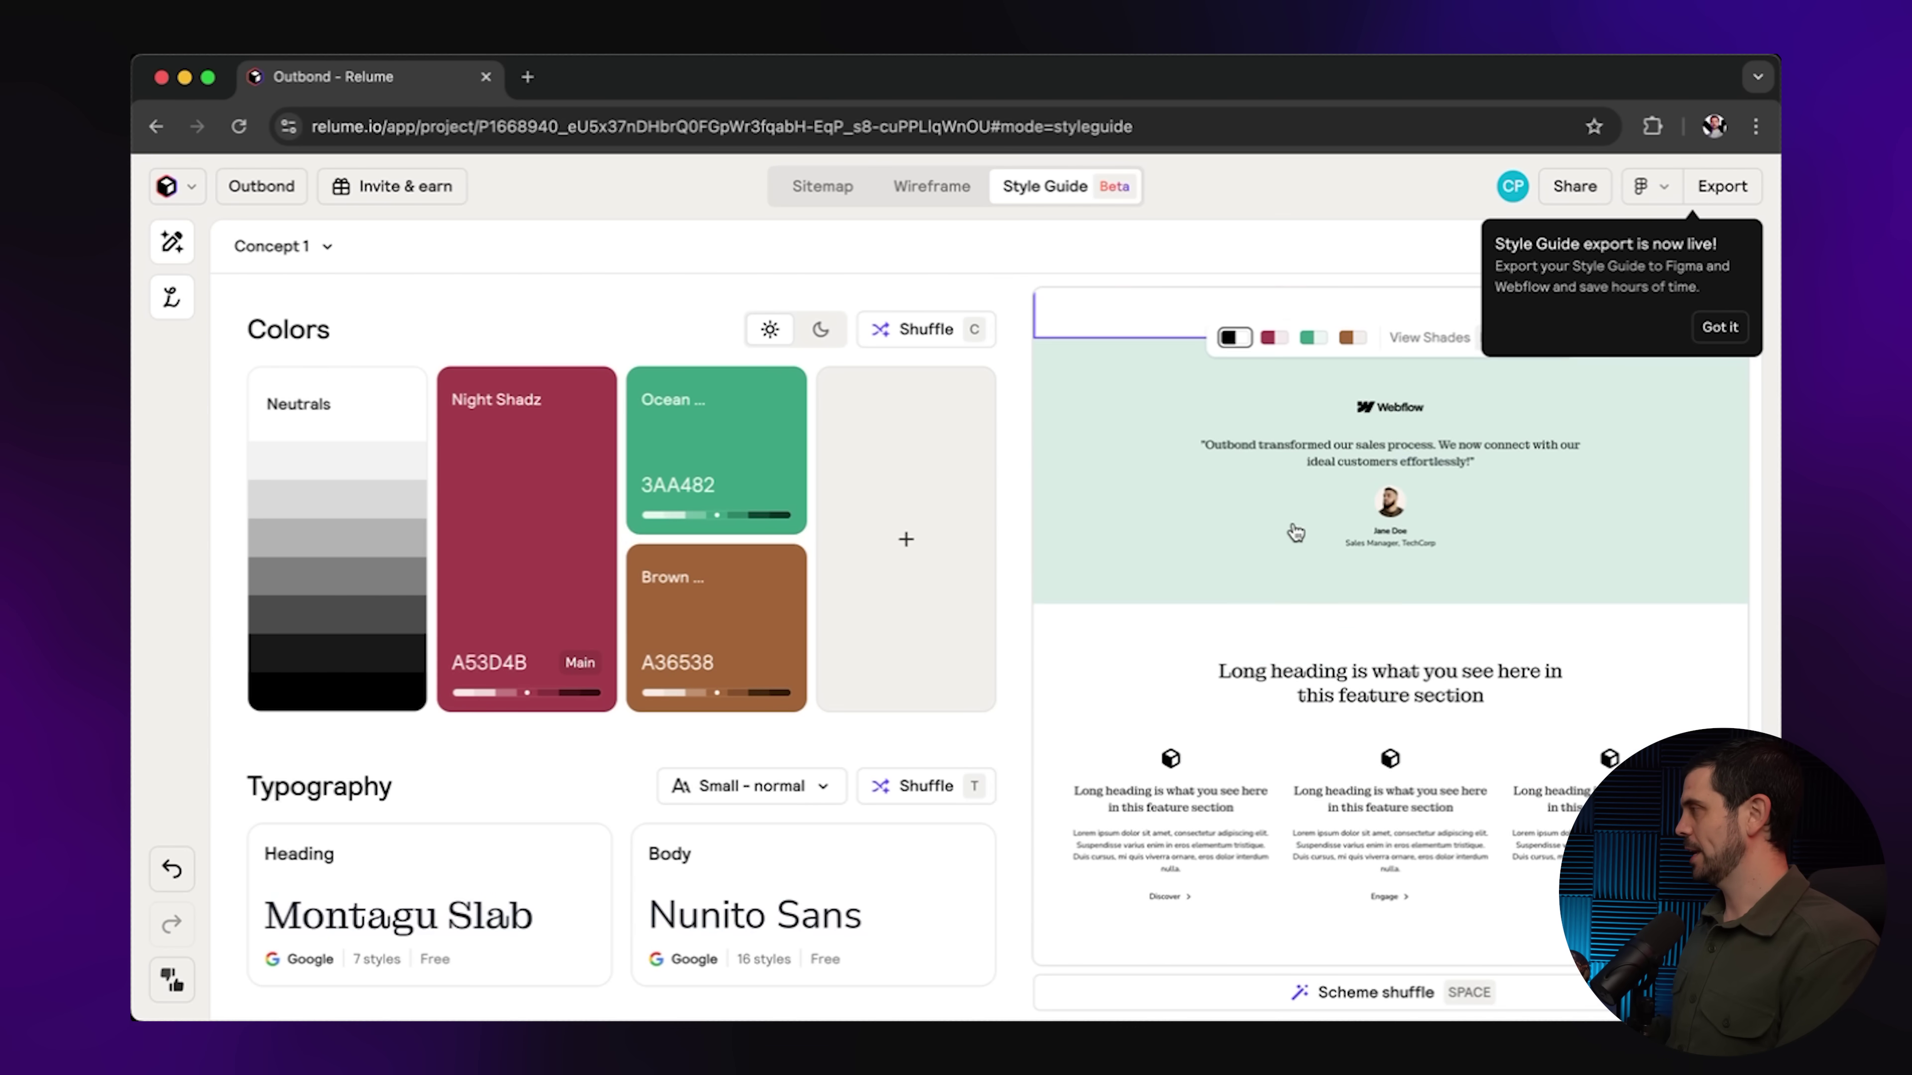
{"action": "scroll", "coordinate": [1294, 531], "scroll_direction": "down", "scroll_amount": 8}
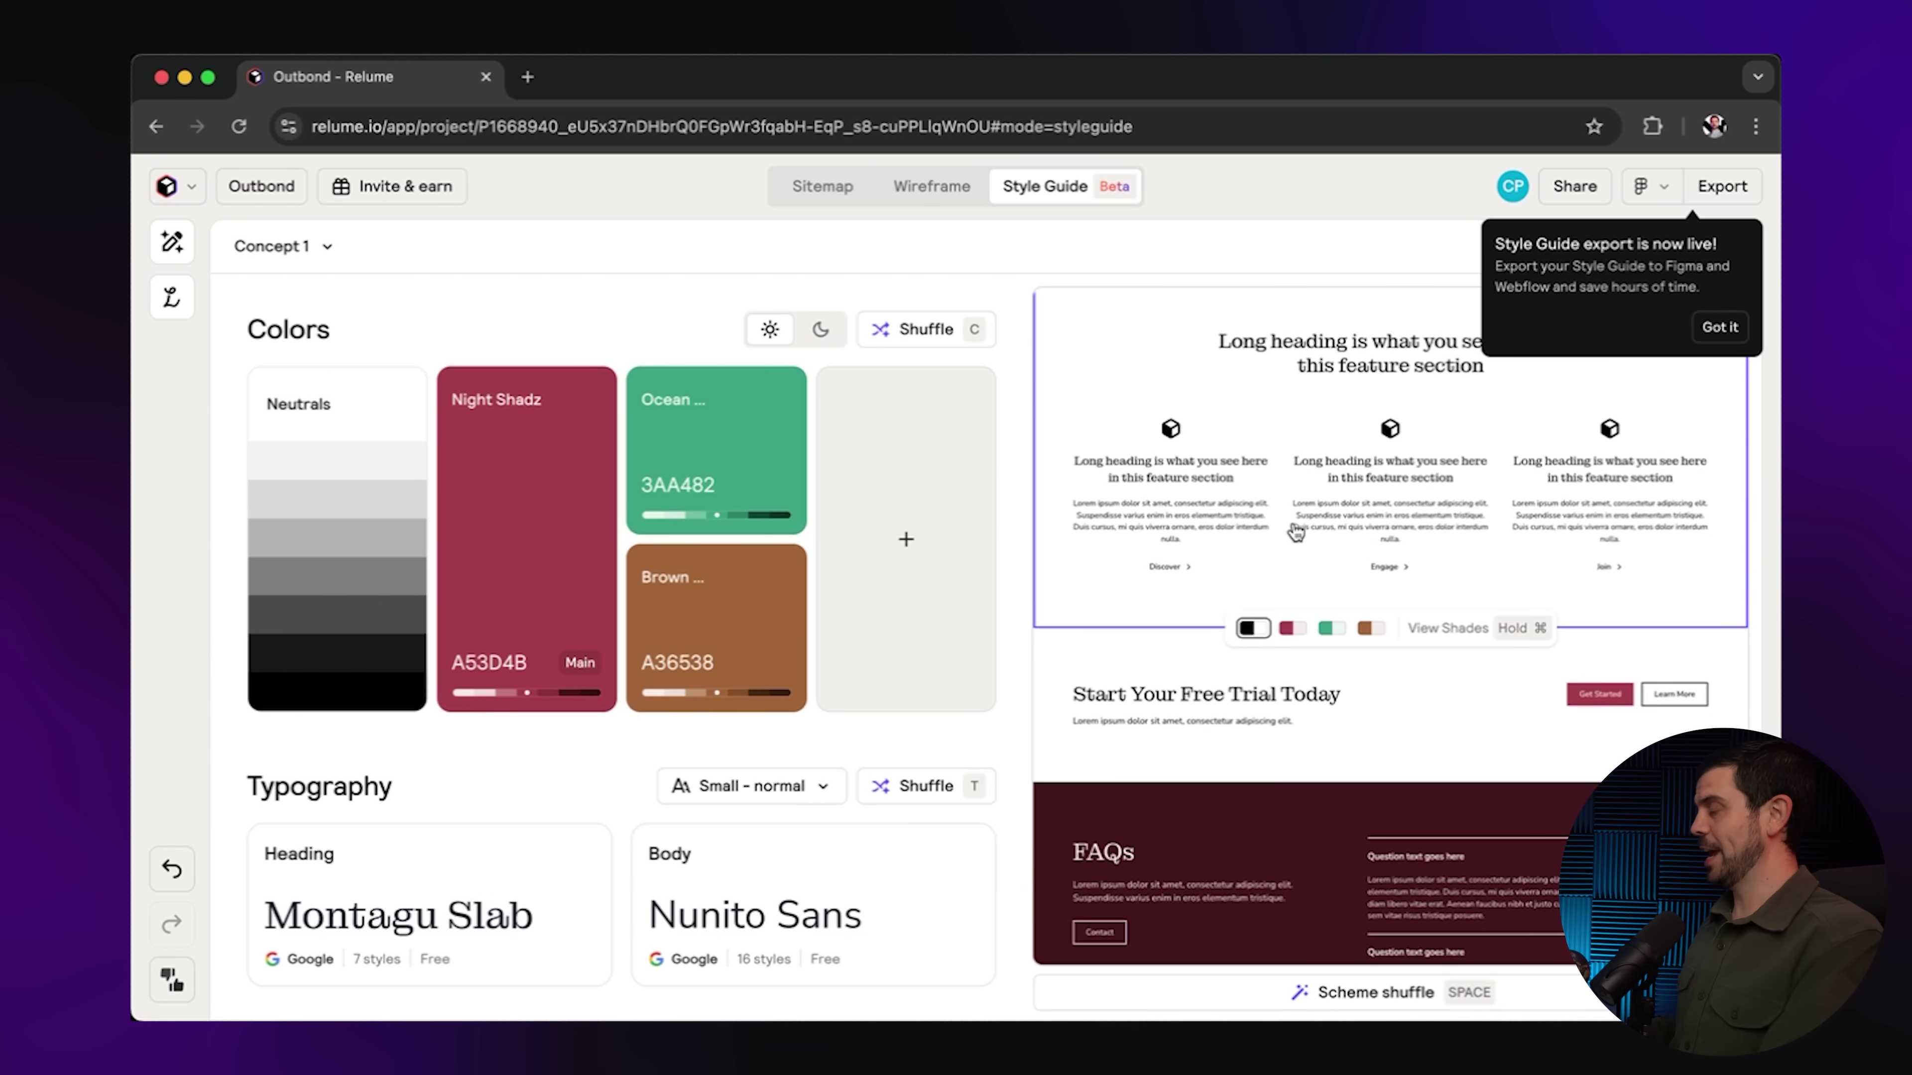
{"action": "scroll", "coordinate": [1295, 532], "scroll_direction": "down", "scroll_amount": 5}
{"action": "scroll", "coordinate": [1295, 531], "scroll_direction": "up", "scroll_amount": 10}
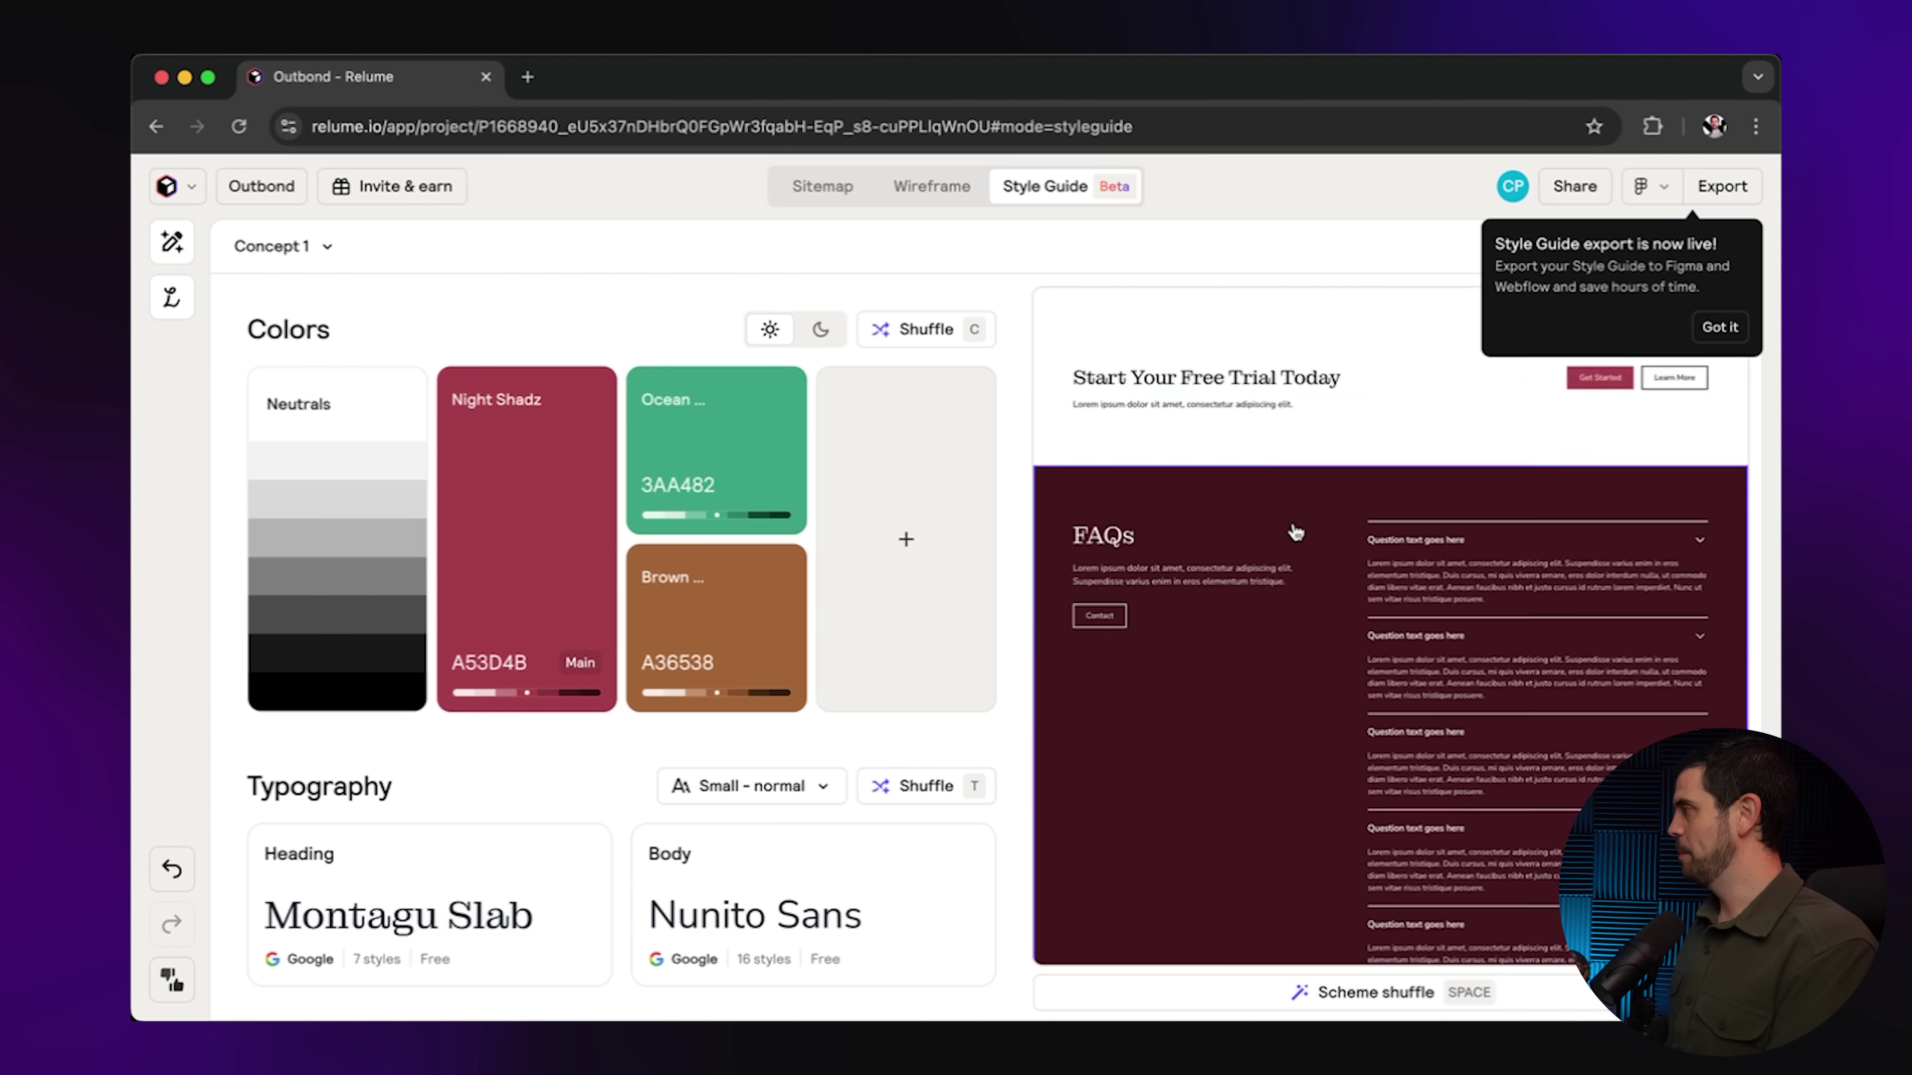
{"action": "scroll", "coordinate": [1295, 531], "scroll_direction": "up", "scroll_amount": 10}
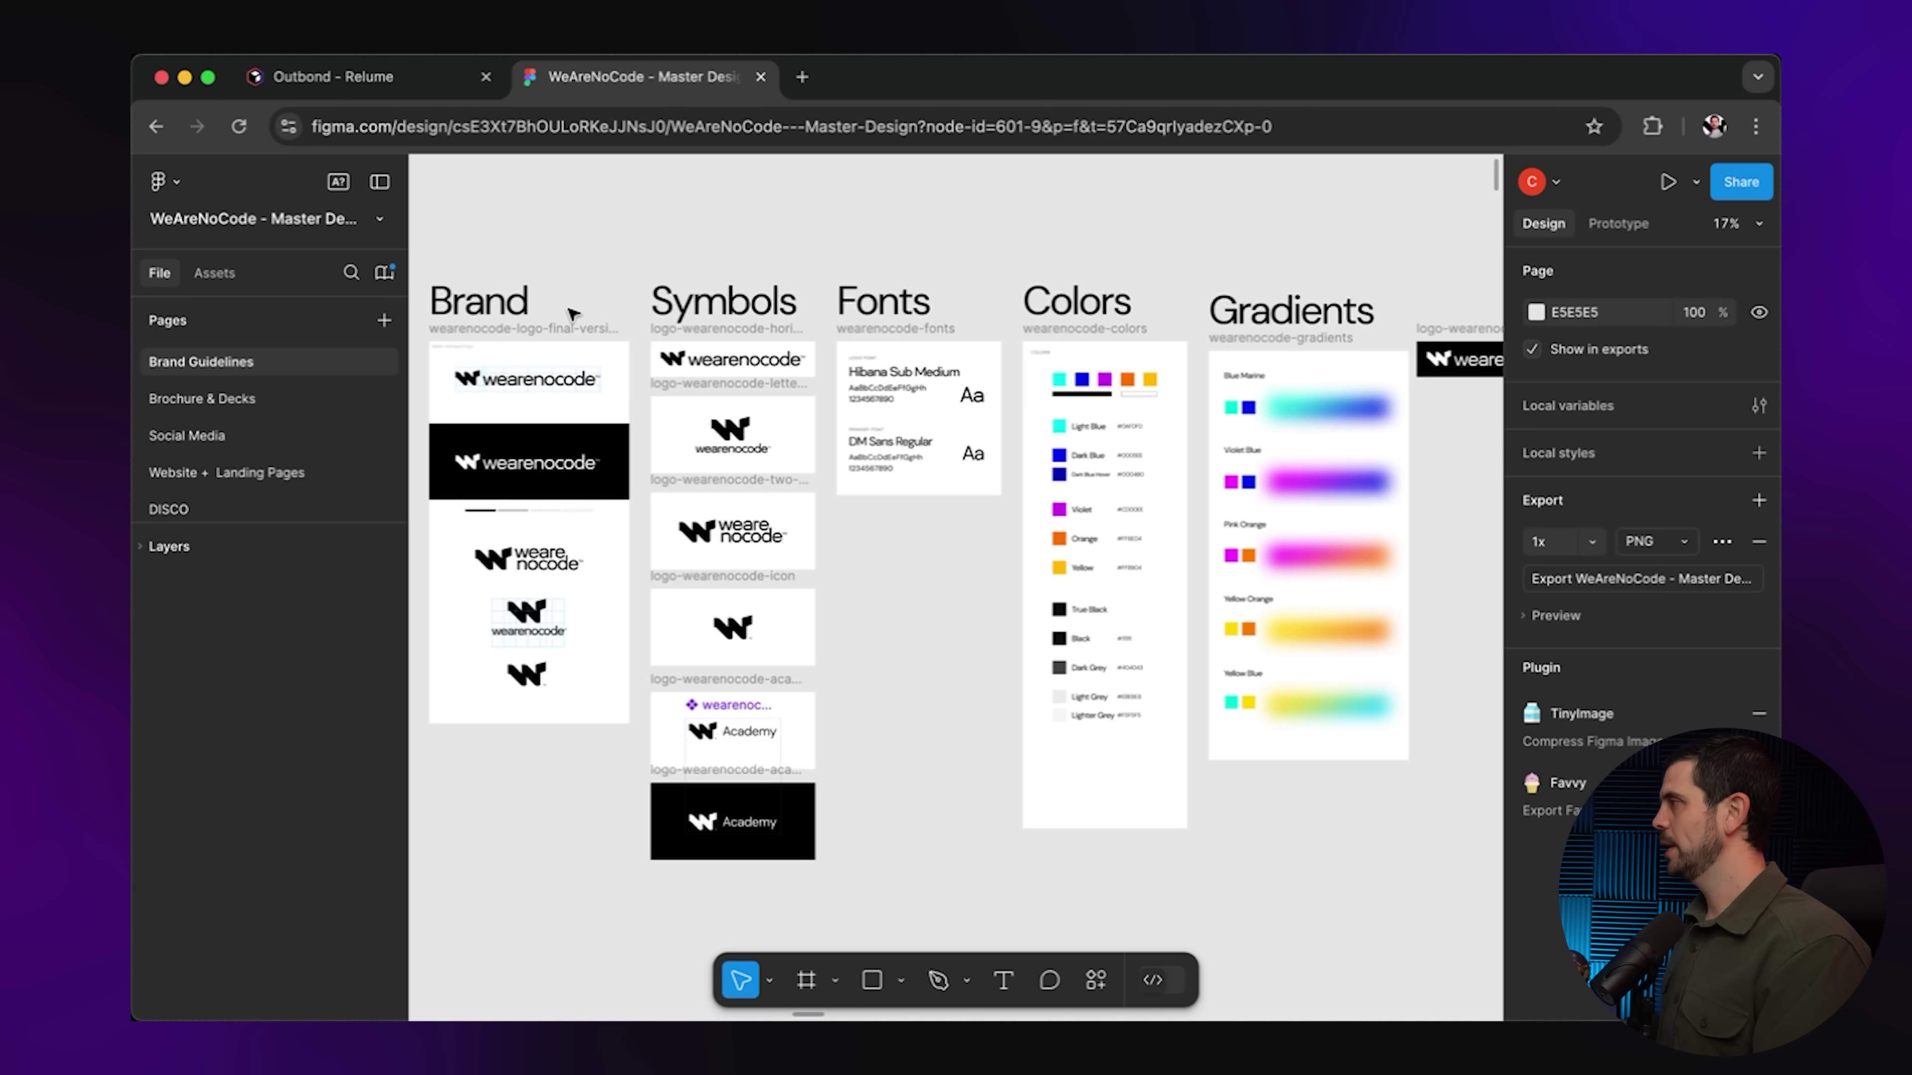
Select Figma's Dark Blue brand swatch and highlight its 0005EE fill hex value.
{"action": "scroll", "coordinate": [931, 378], "scroll_direction": "up", "scroll_amount": 5}
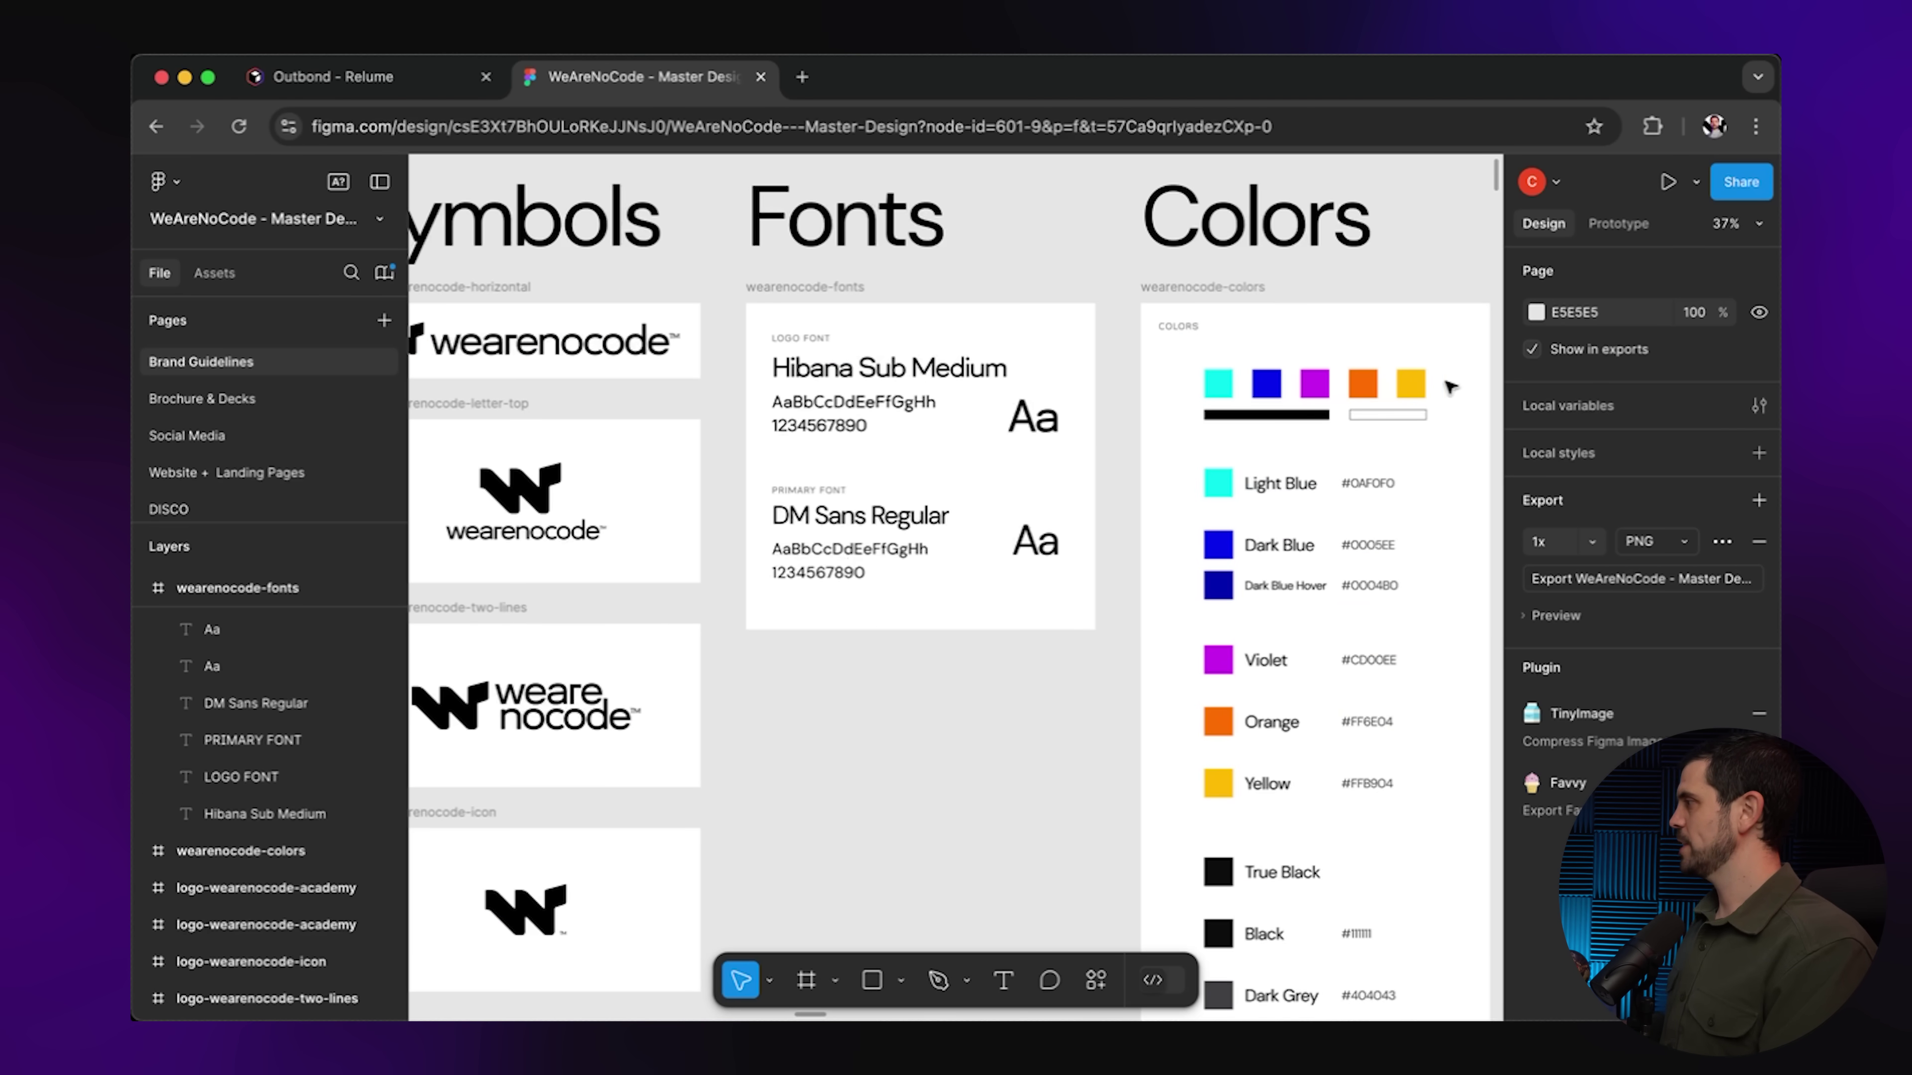
{"action": "left_click", "coordinate": [1369, 546]}
{"action": "left_click", "coordinate": [1231, 545]}
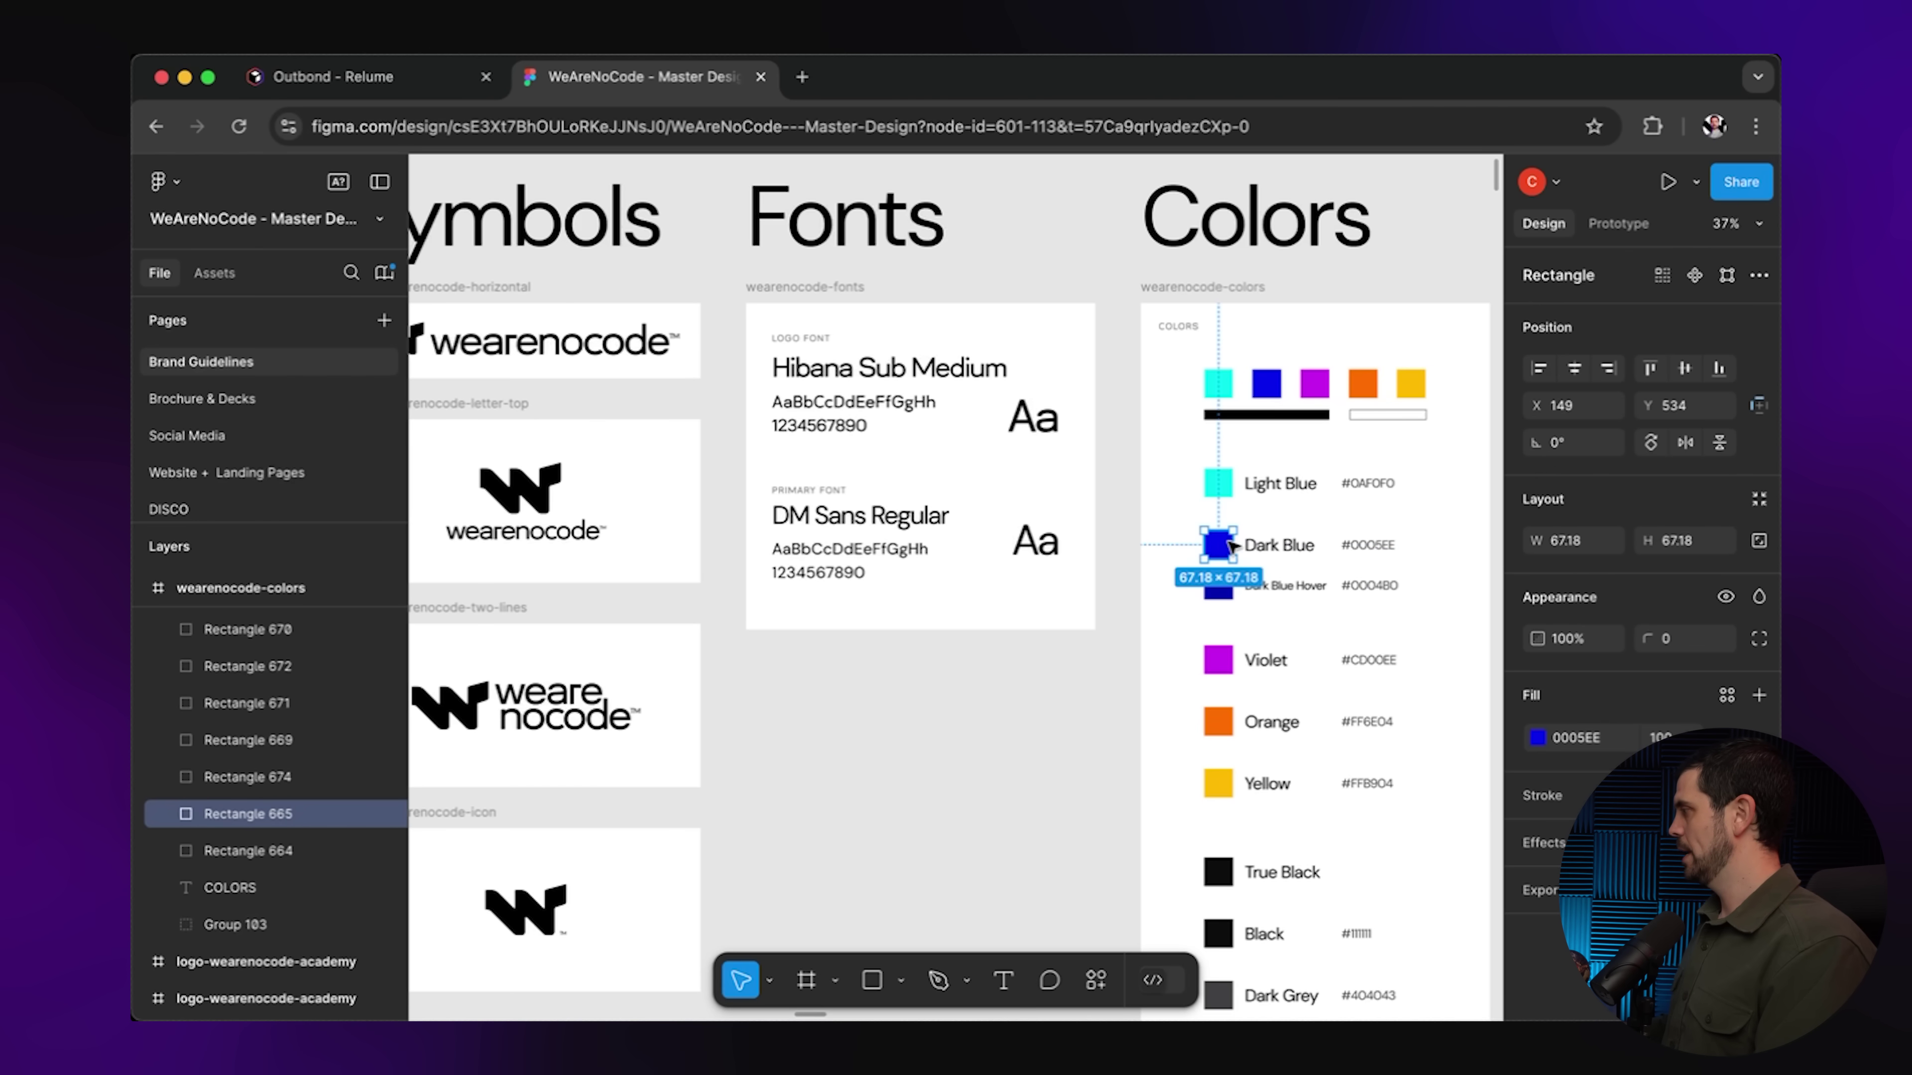
{"action": "left_click", "coordinate": [1601, 738]}
{"action": "key", "text": "super+c"}
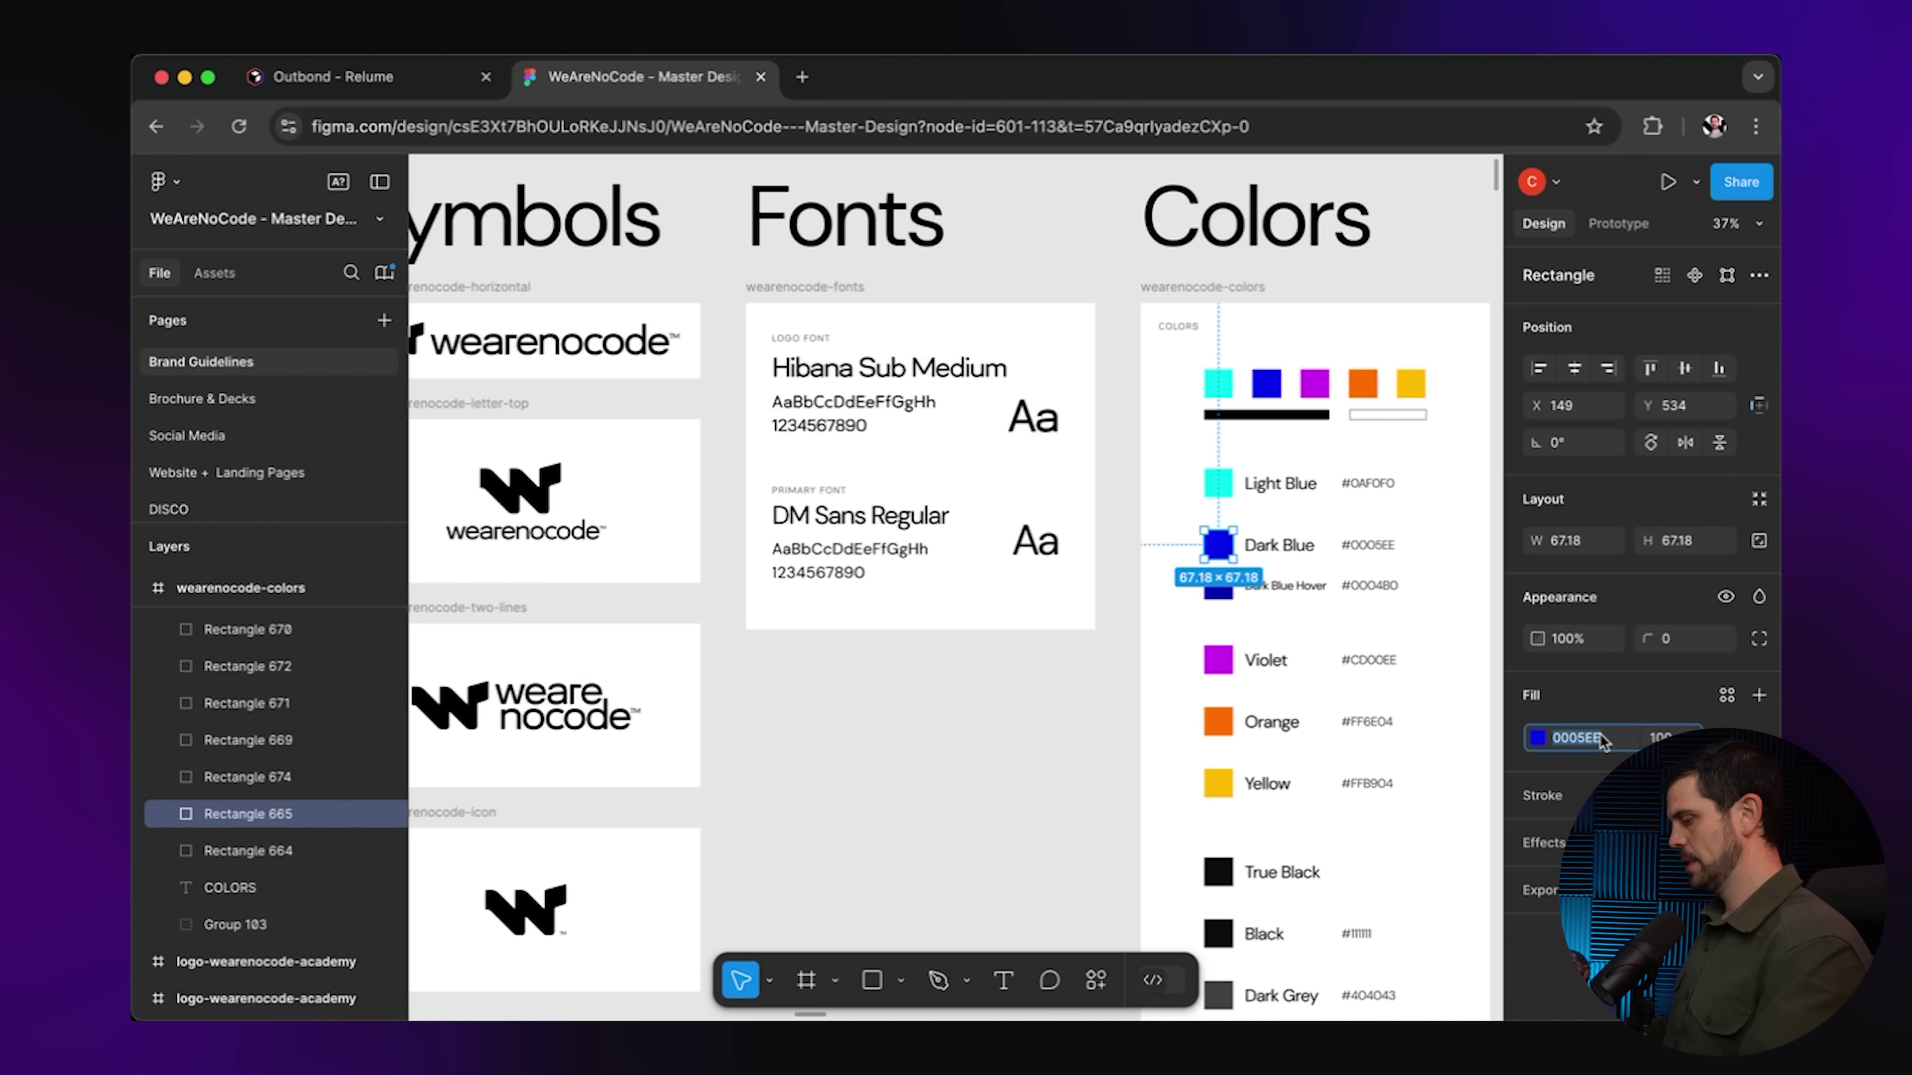
Replace Relume's A53D4B main colour with the pasted brand blue 0005EE.
{"action": "left_click", "coordinate": [331, 76]}
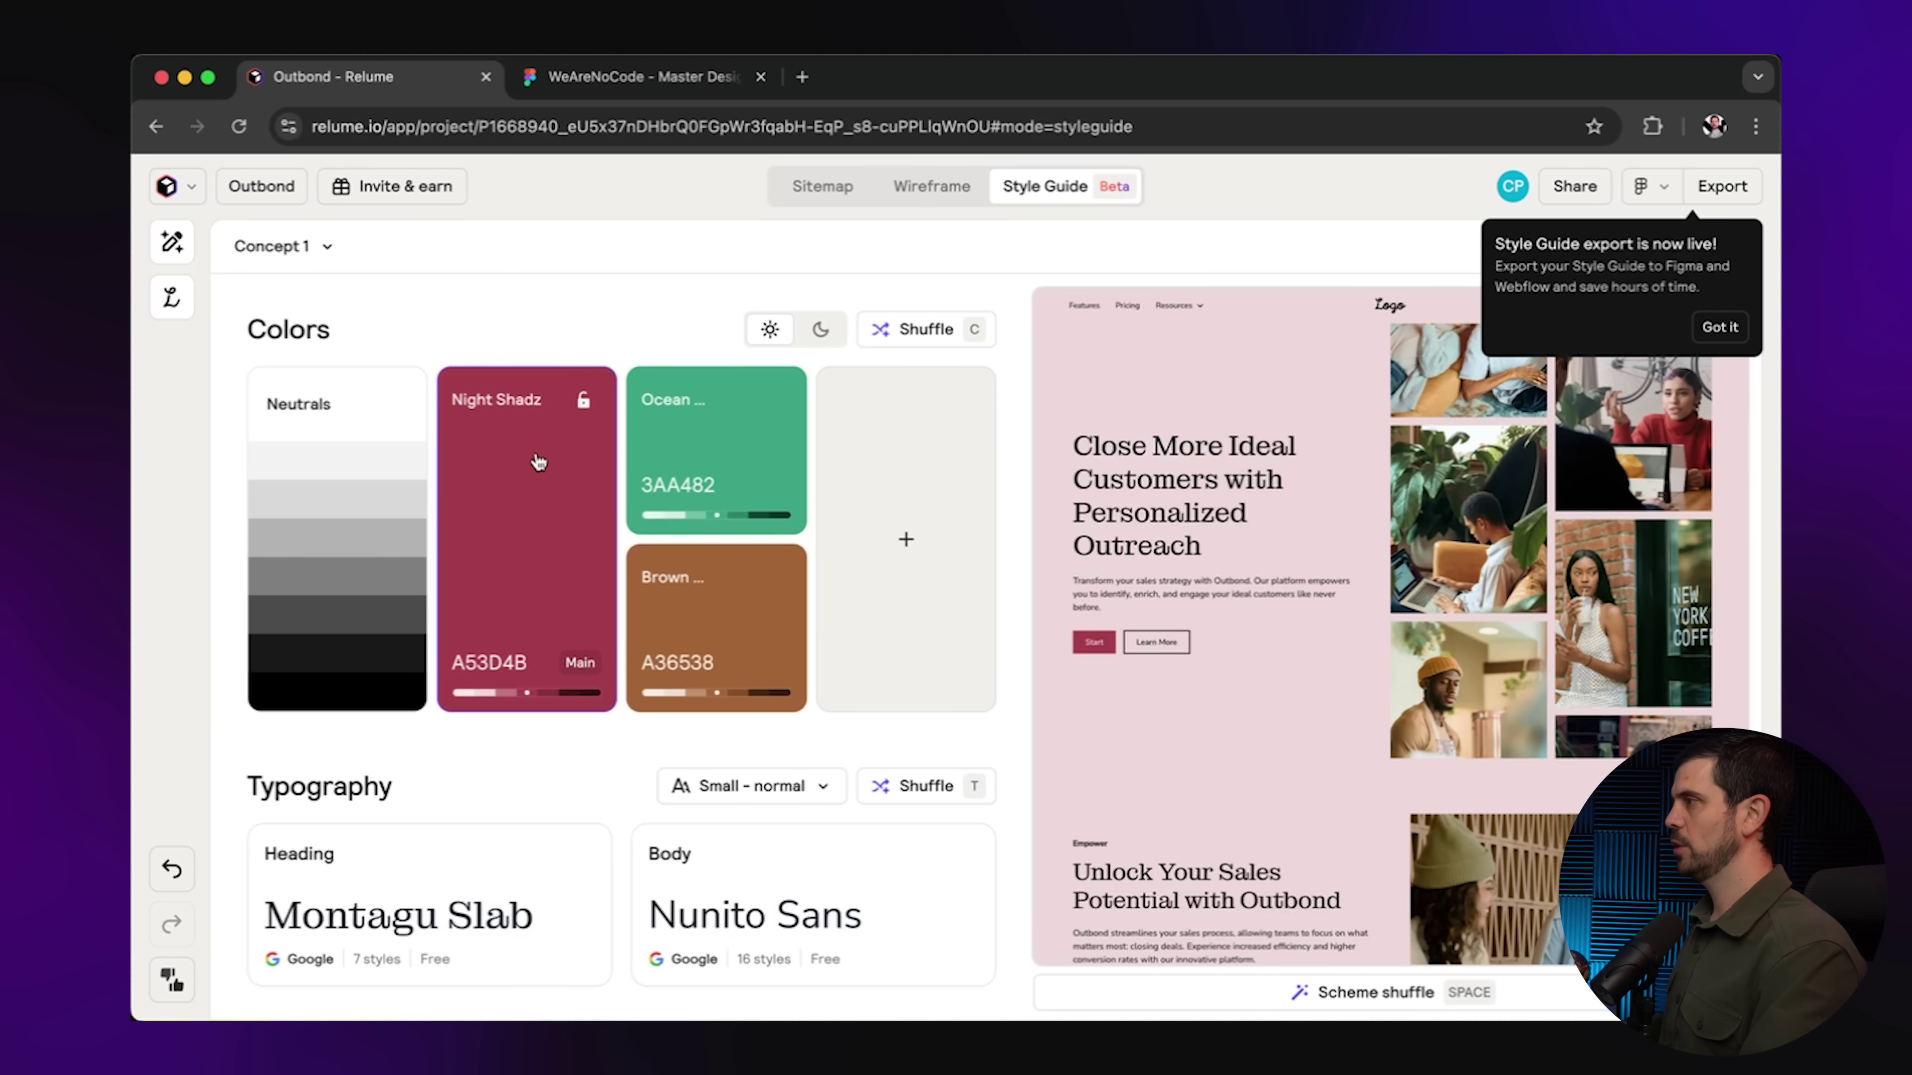
{"action": "left_click", "coordinate": [508, 652]}
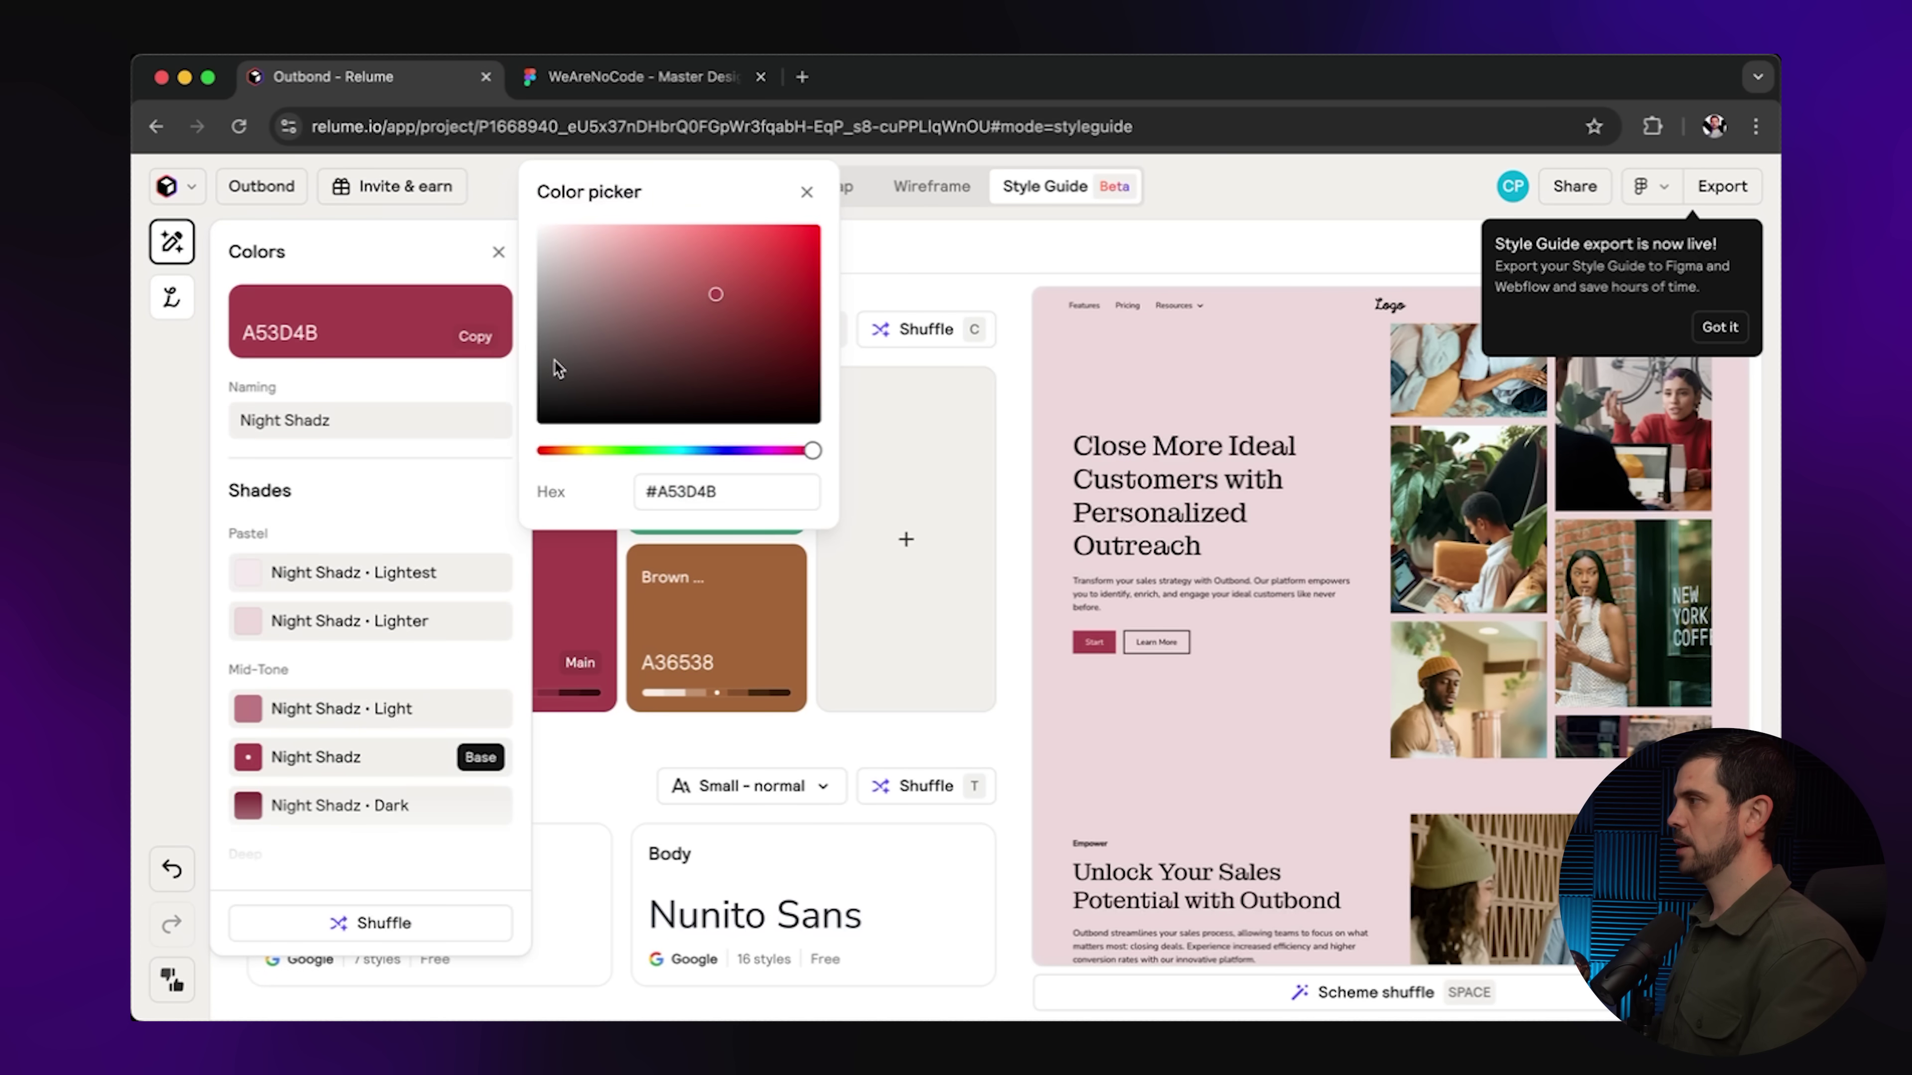
{"action": "double_click", "coordinate": [716, 502]}
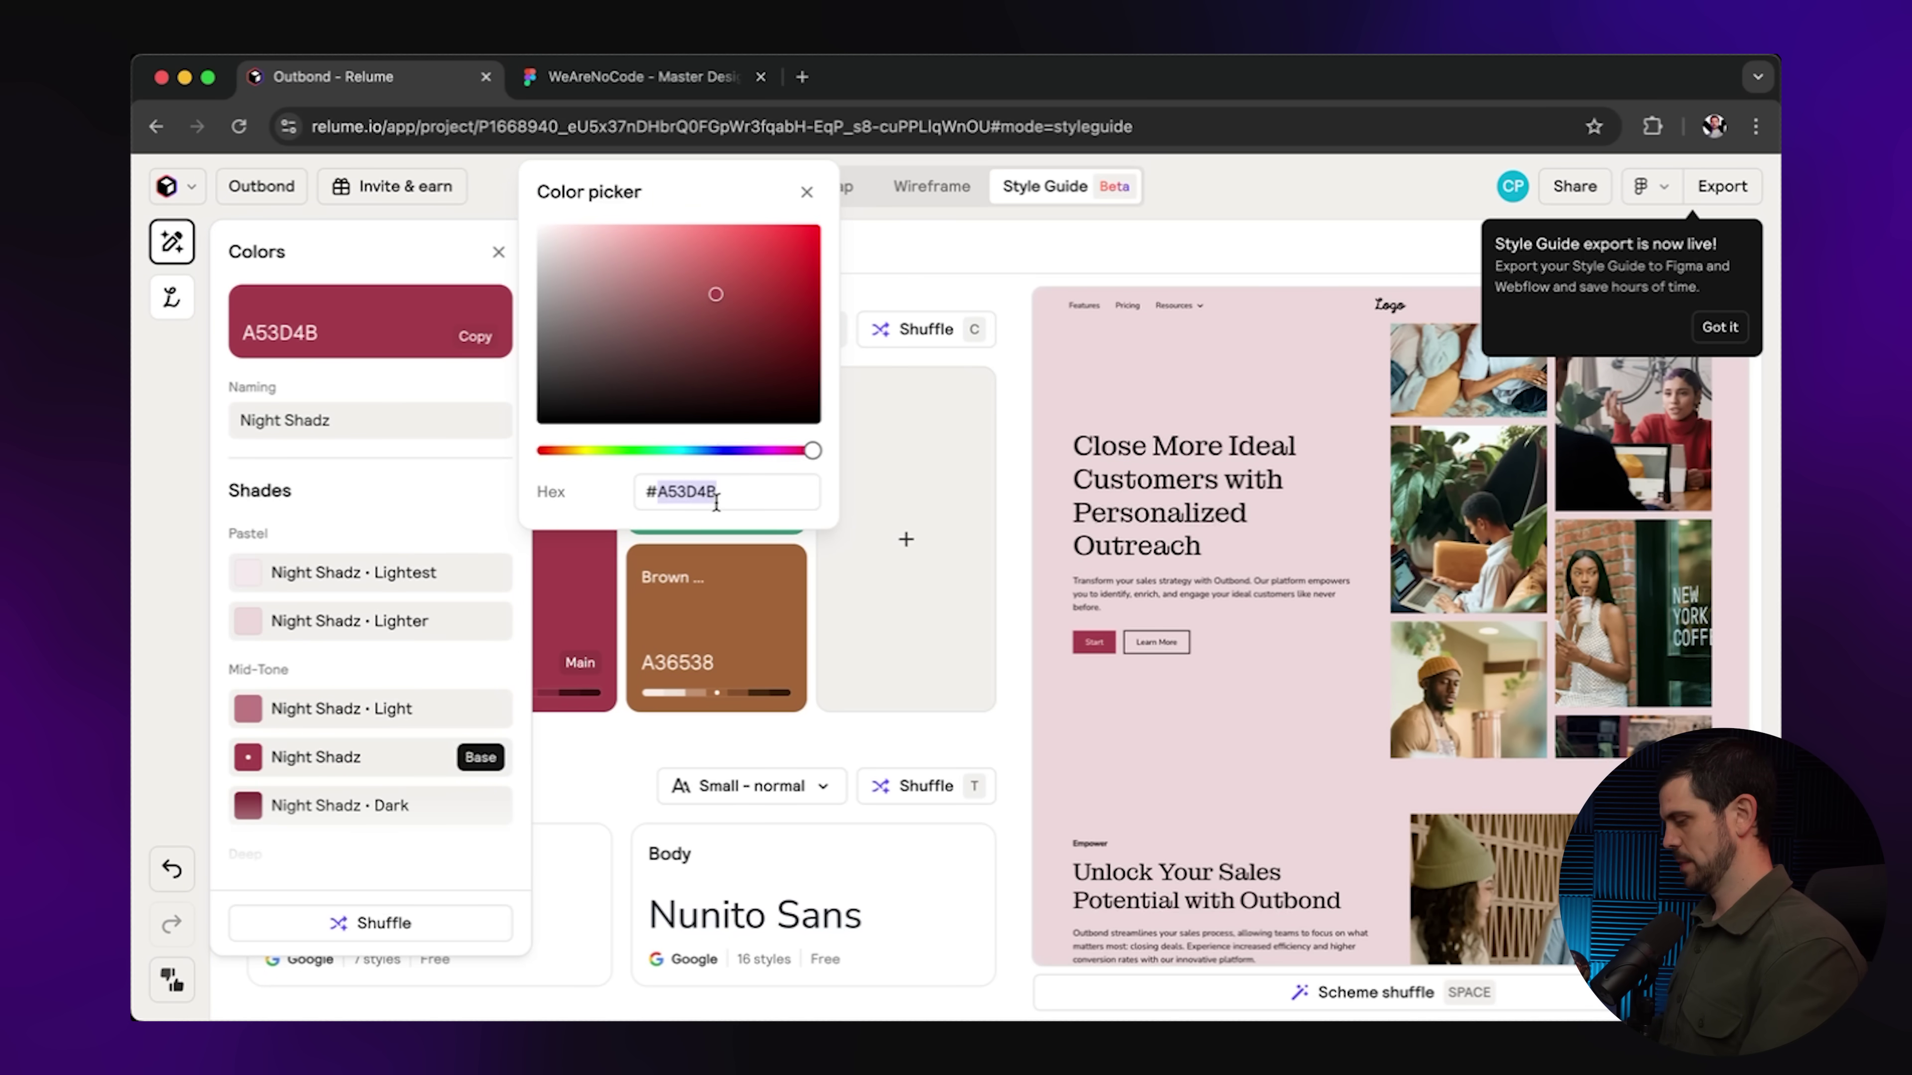
{"action": "key", "text": "super+v"}
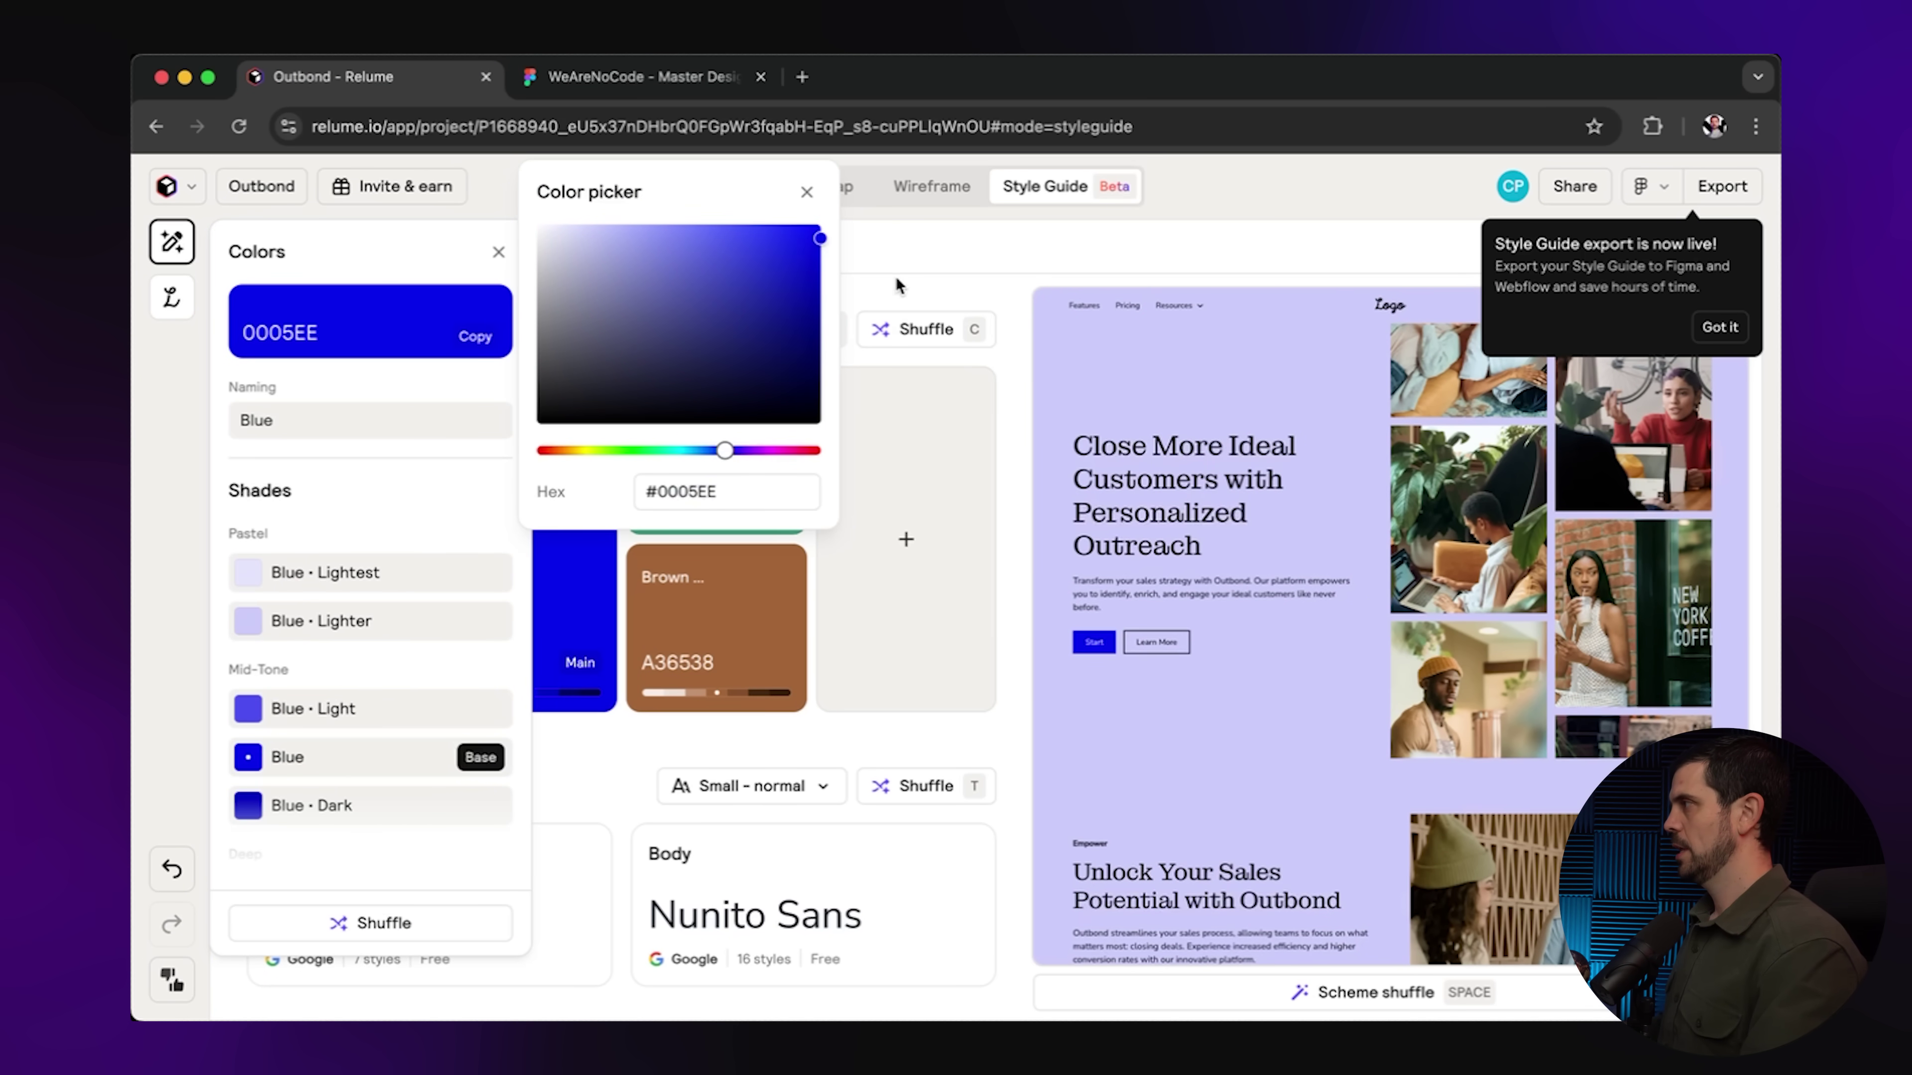
{"action": "left_click", "coordinate": [899, 284]}
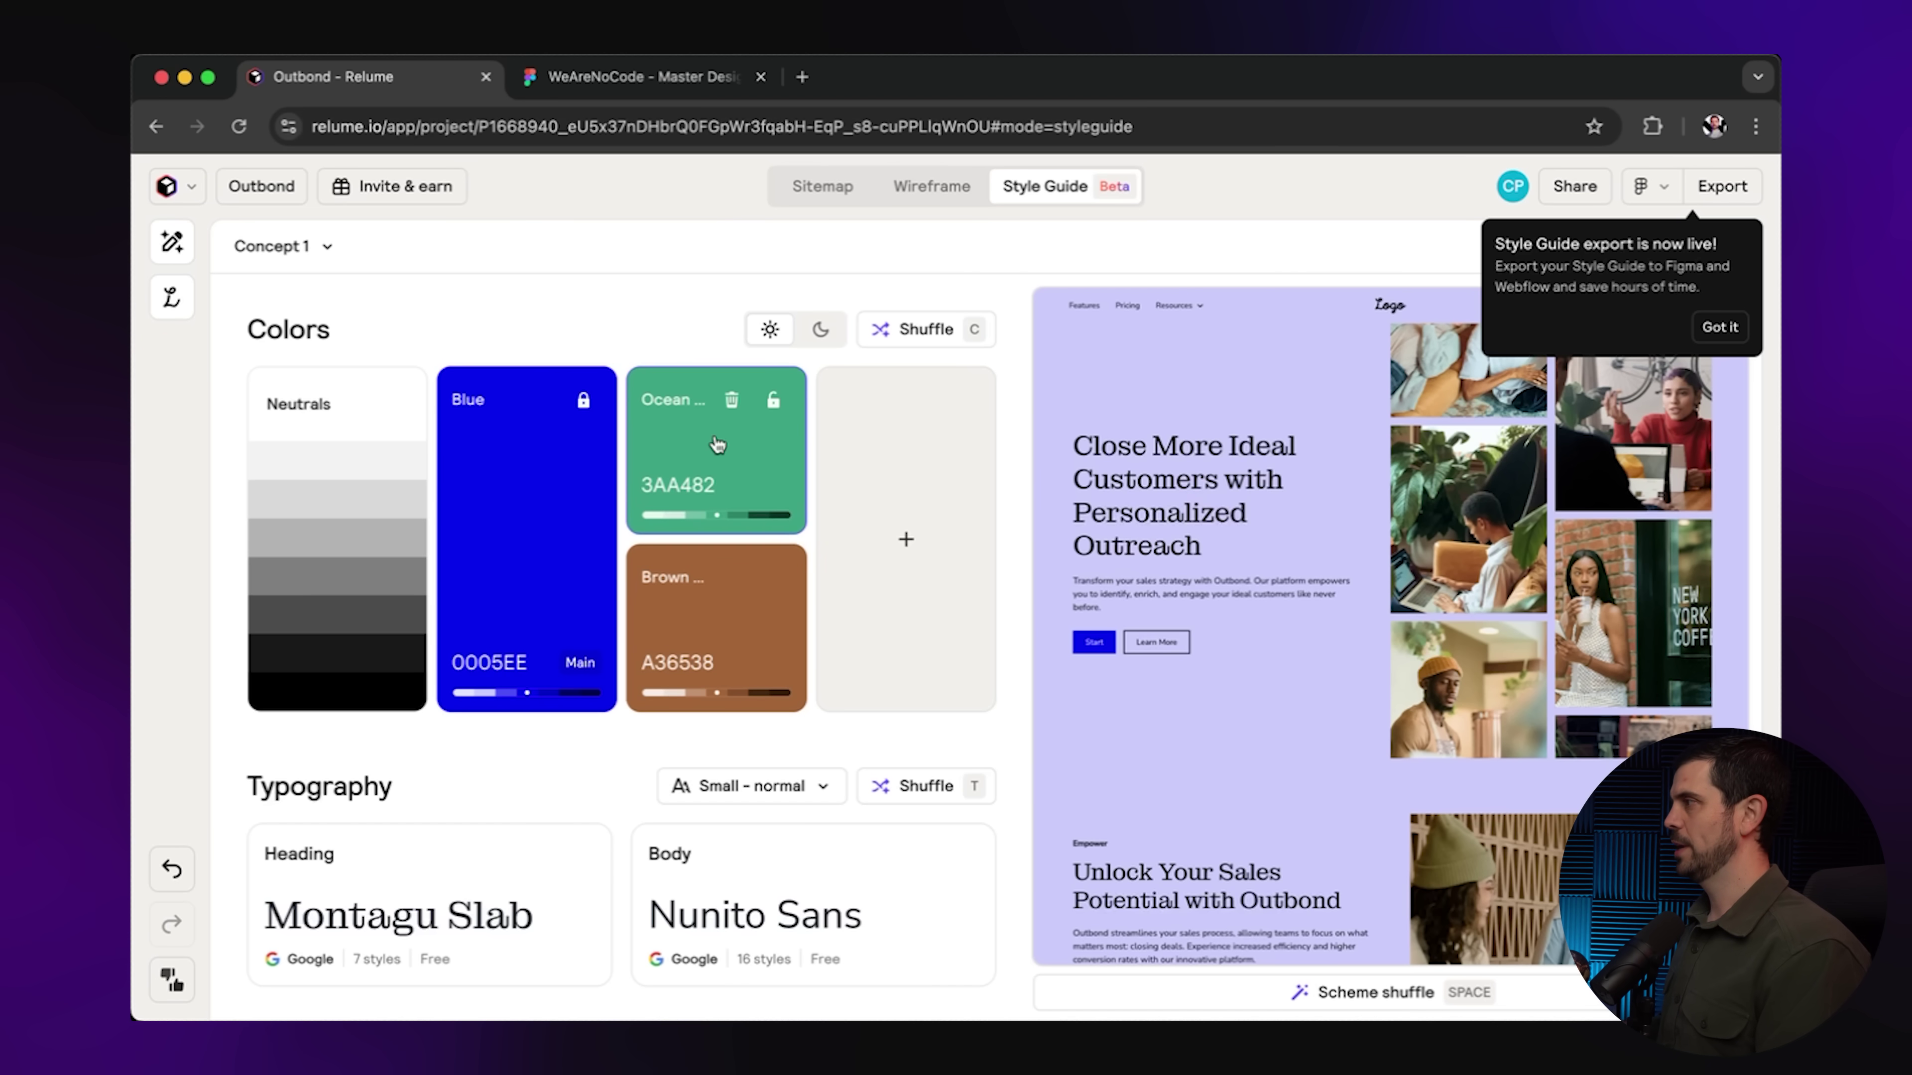
Shuffle accents, lock Electric Violet 9F02EC, and reshuffle to get the pink F600A0 accent.
{"action": "left_click", "coordinate": [920, 330]}
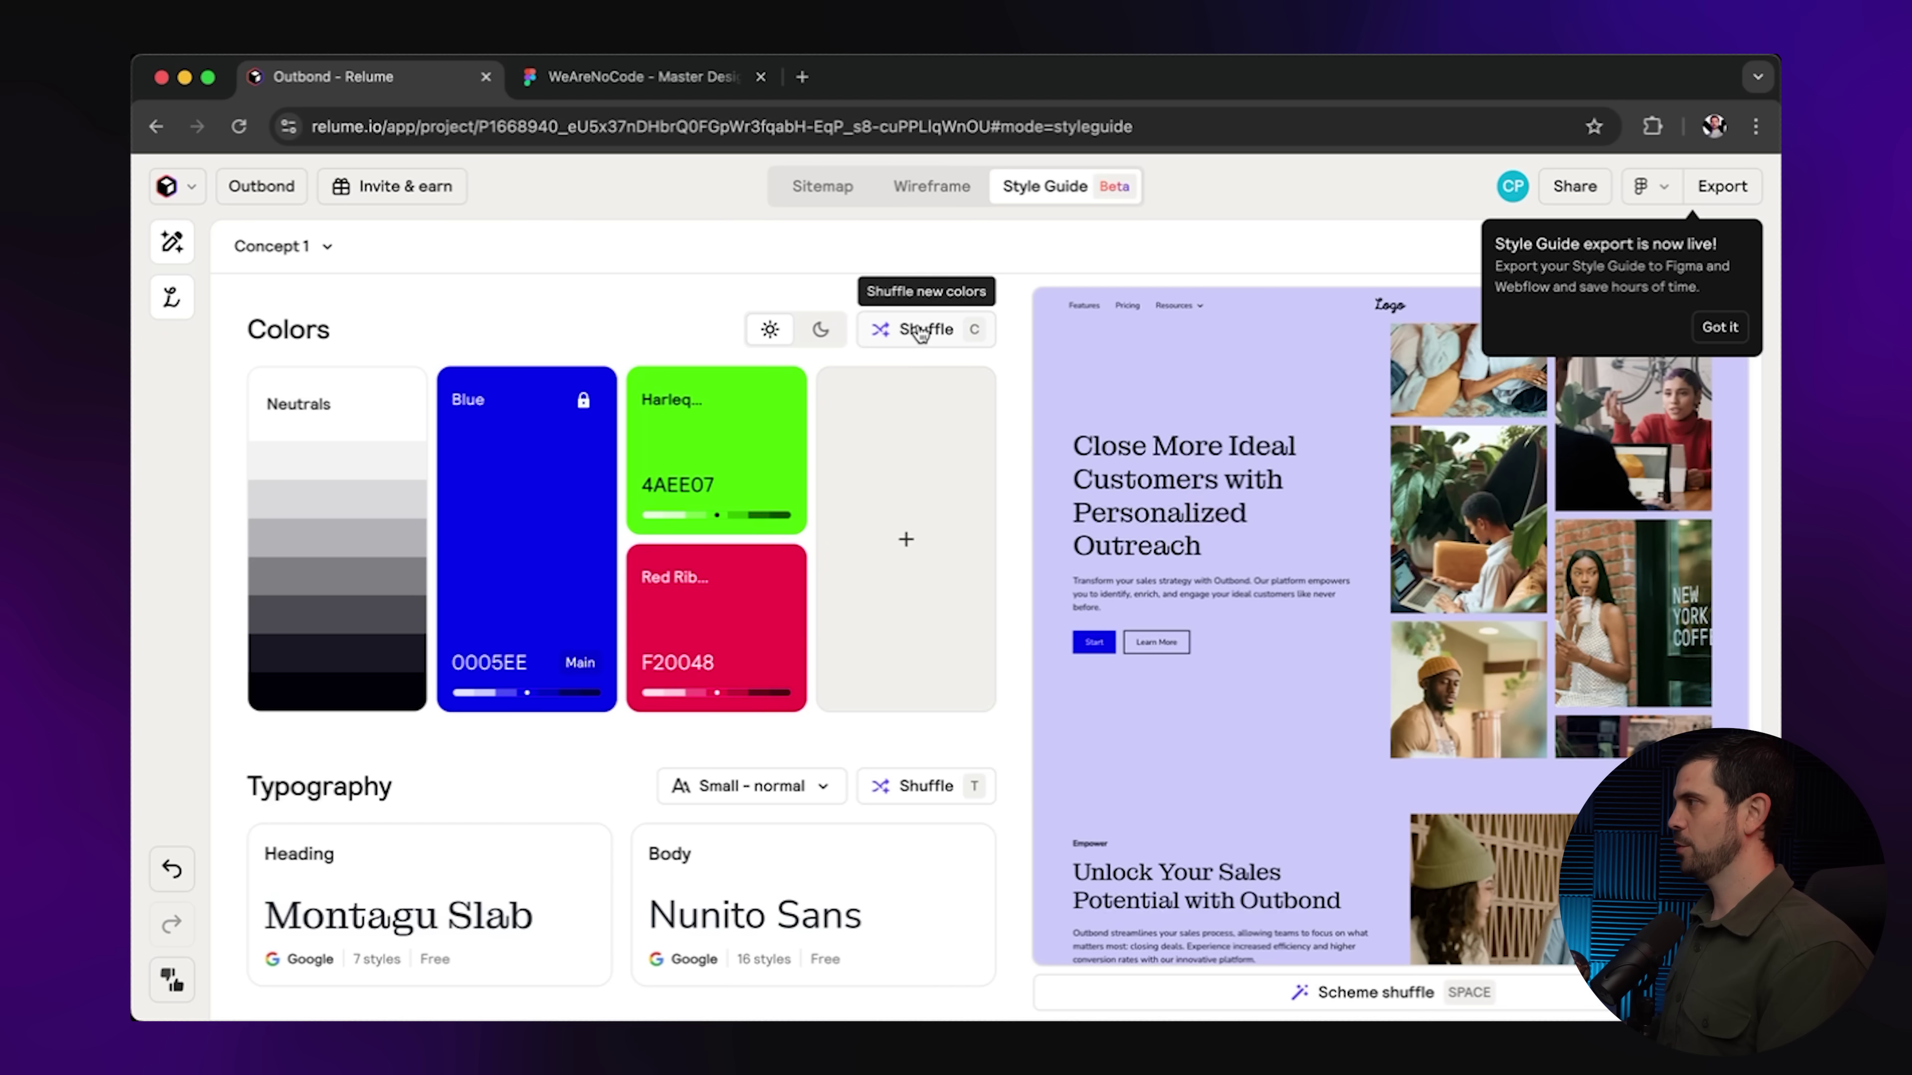
{"action": "left_click", "coordinate": [919, 331]}
{"action": "left_click", "coordinate": [919, 330]}
{"action": "left_click", "coordinate": [920, 330]}
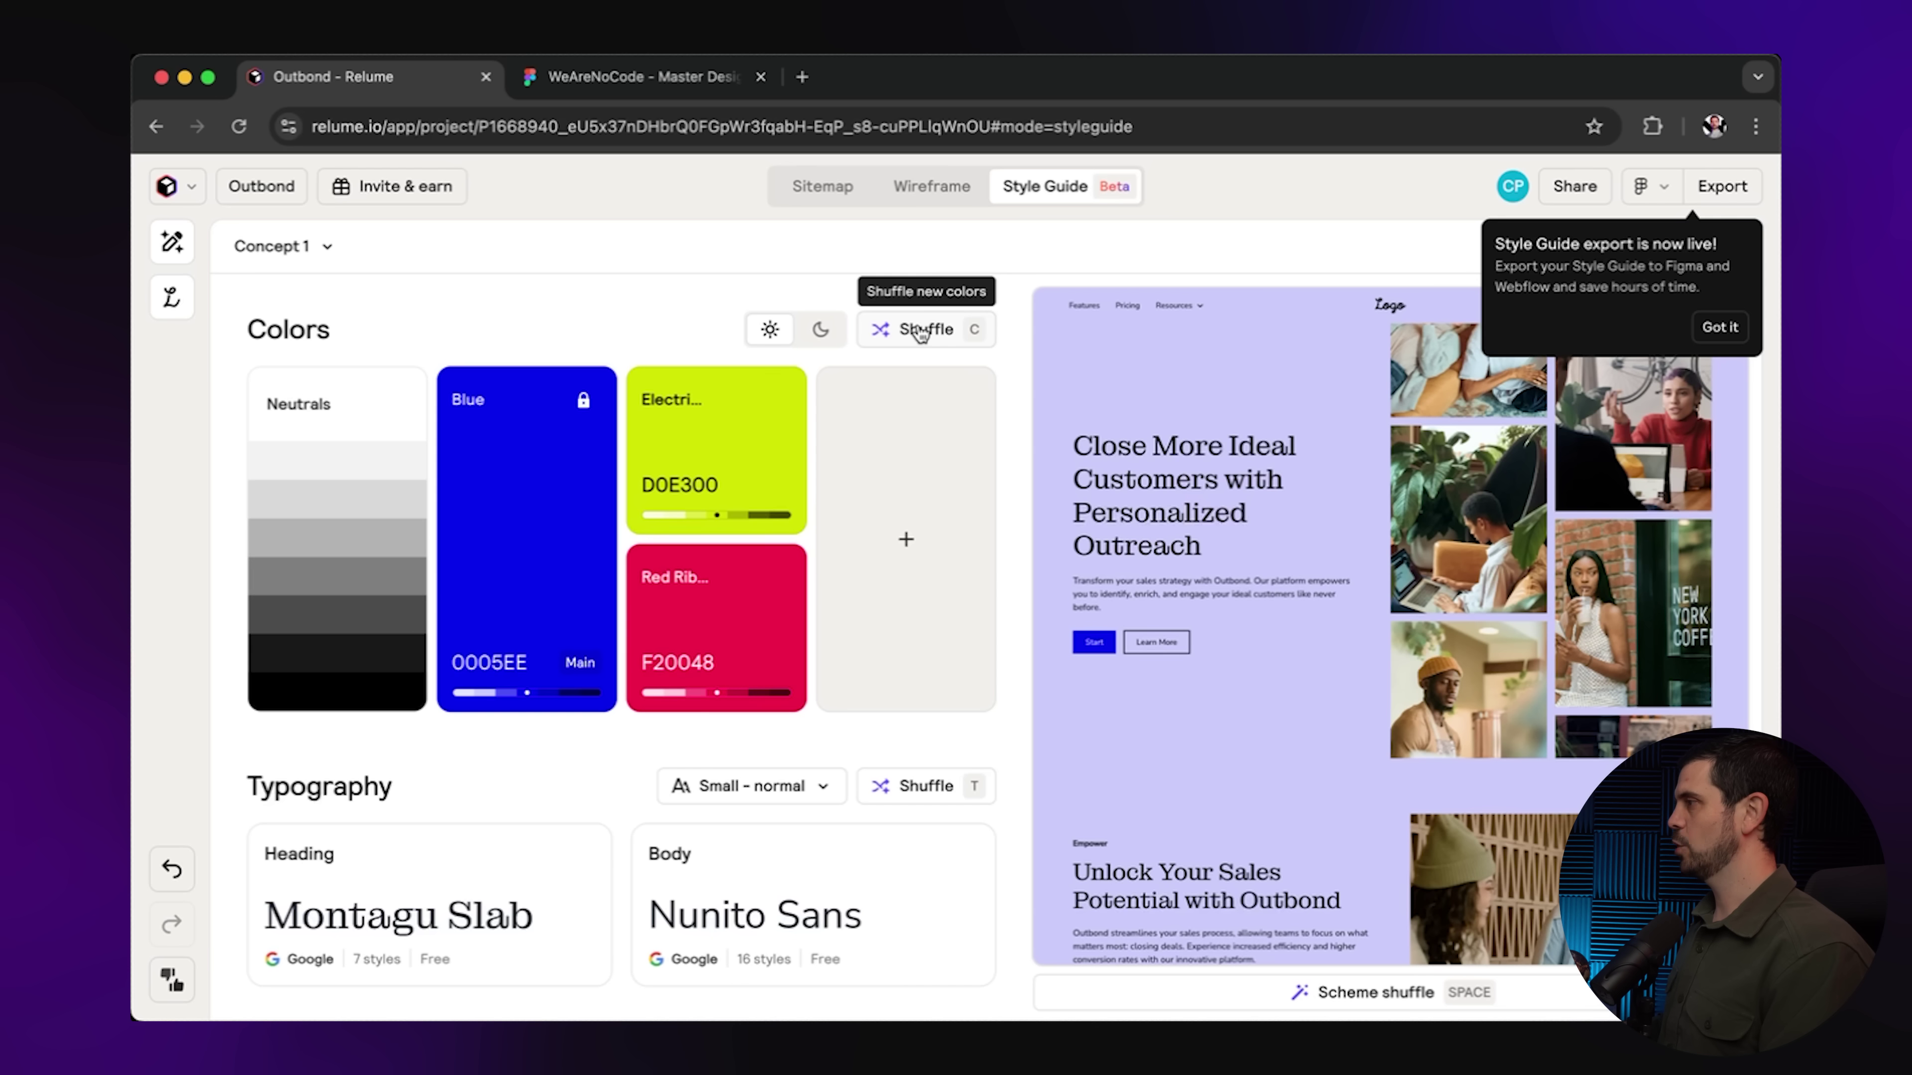
{"action": "left_click", "coordinate": [920, 330]}
{"action": "left_click", "coordinate": [919, 330]}
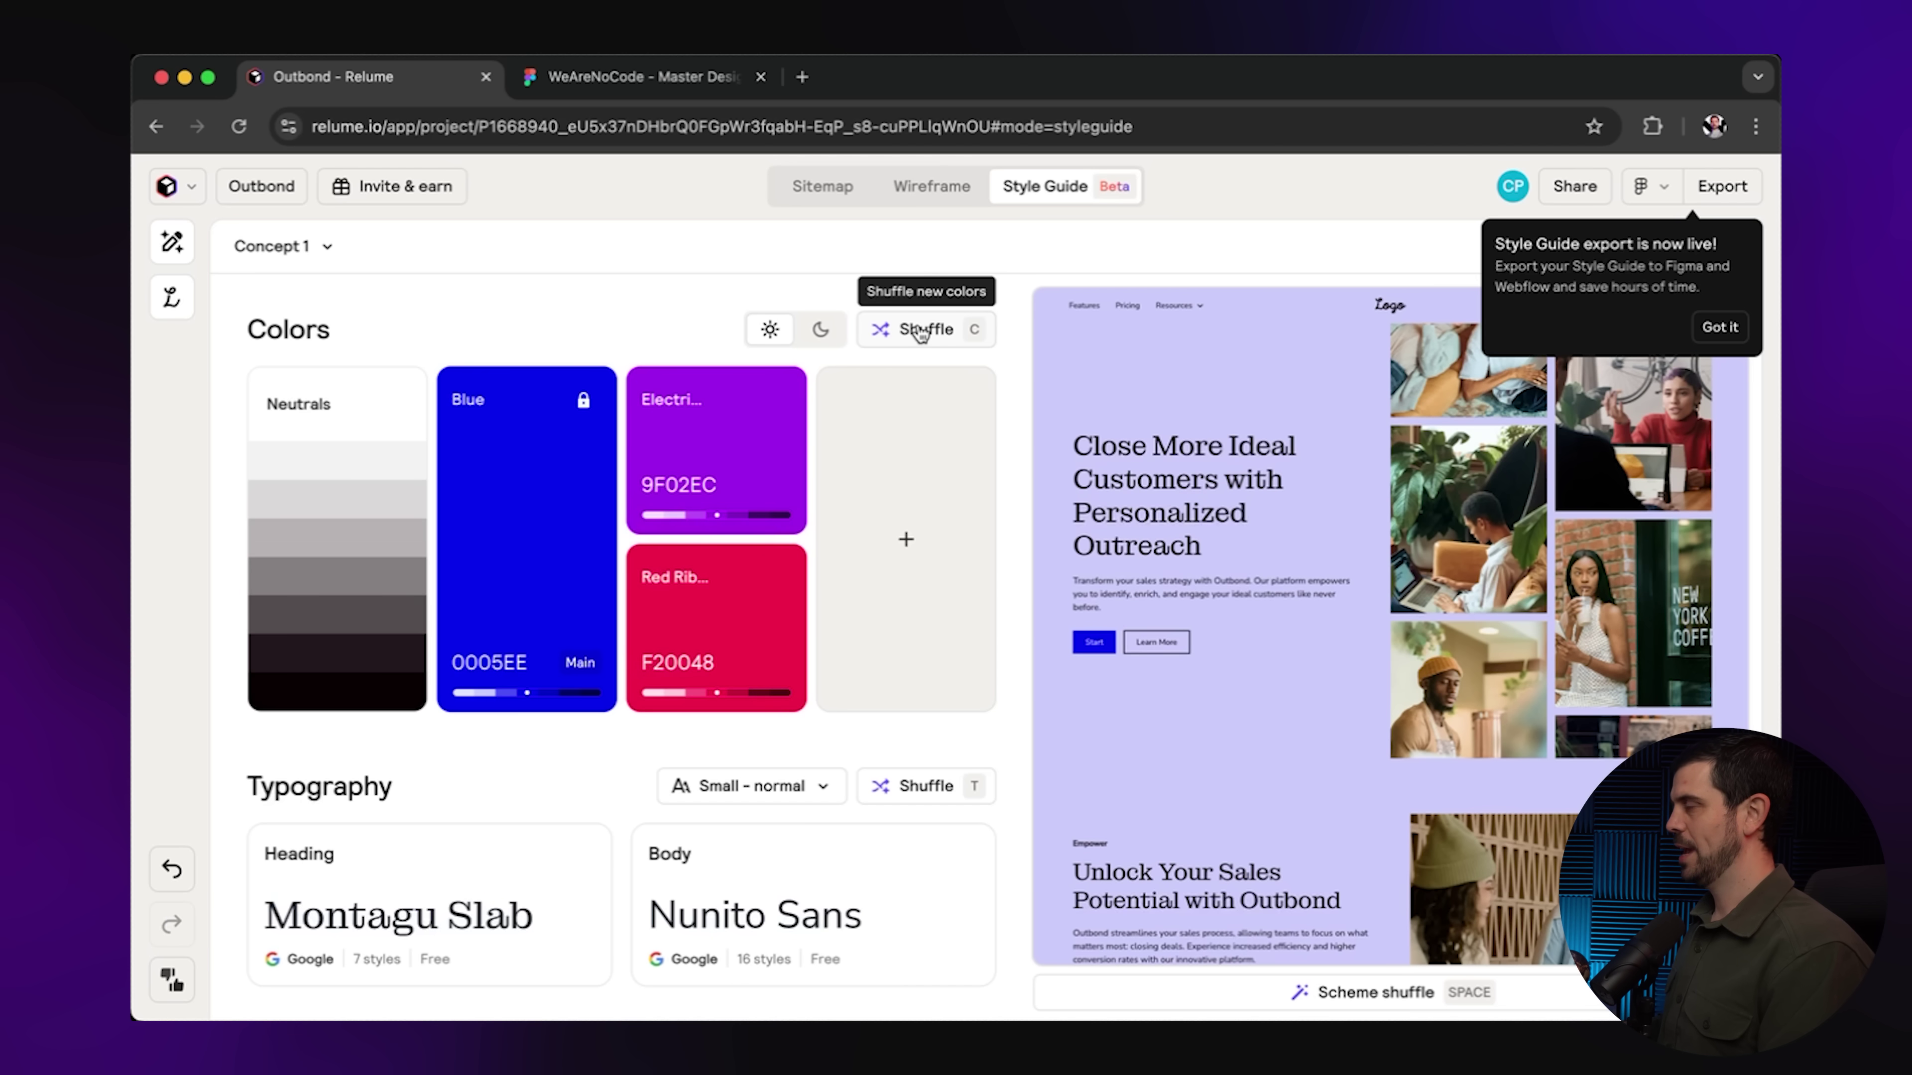
{"action": "mouse_move", "coordinate": [774, 401]}
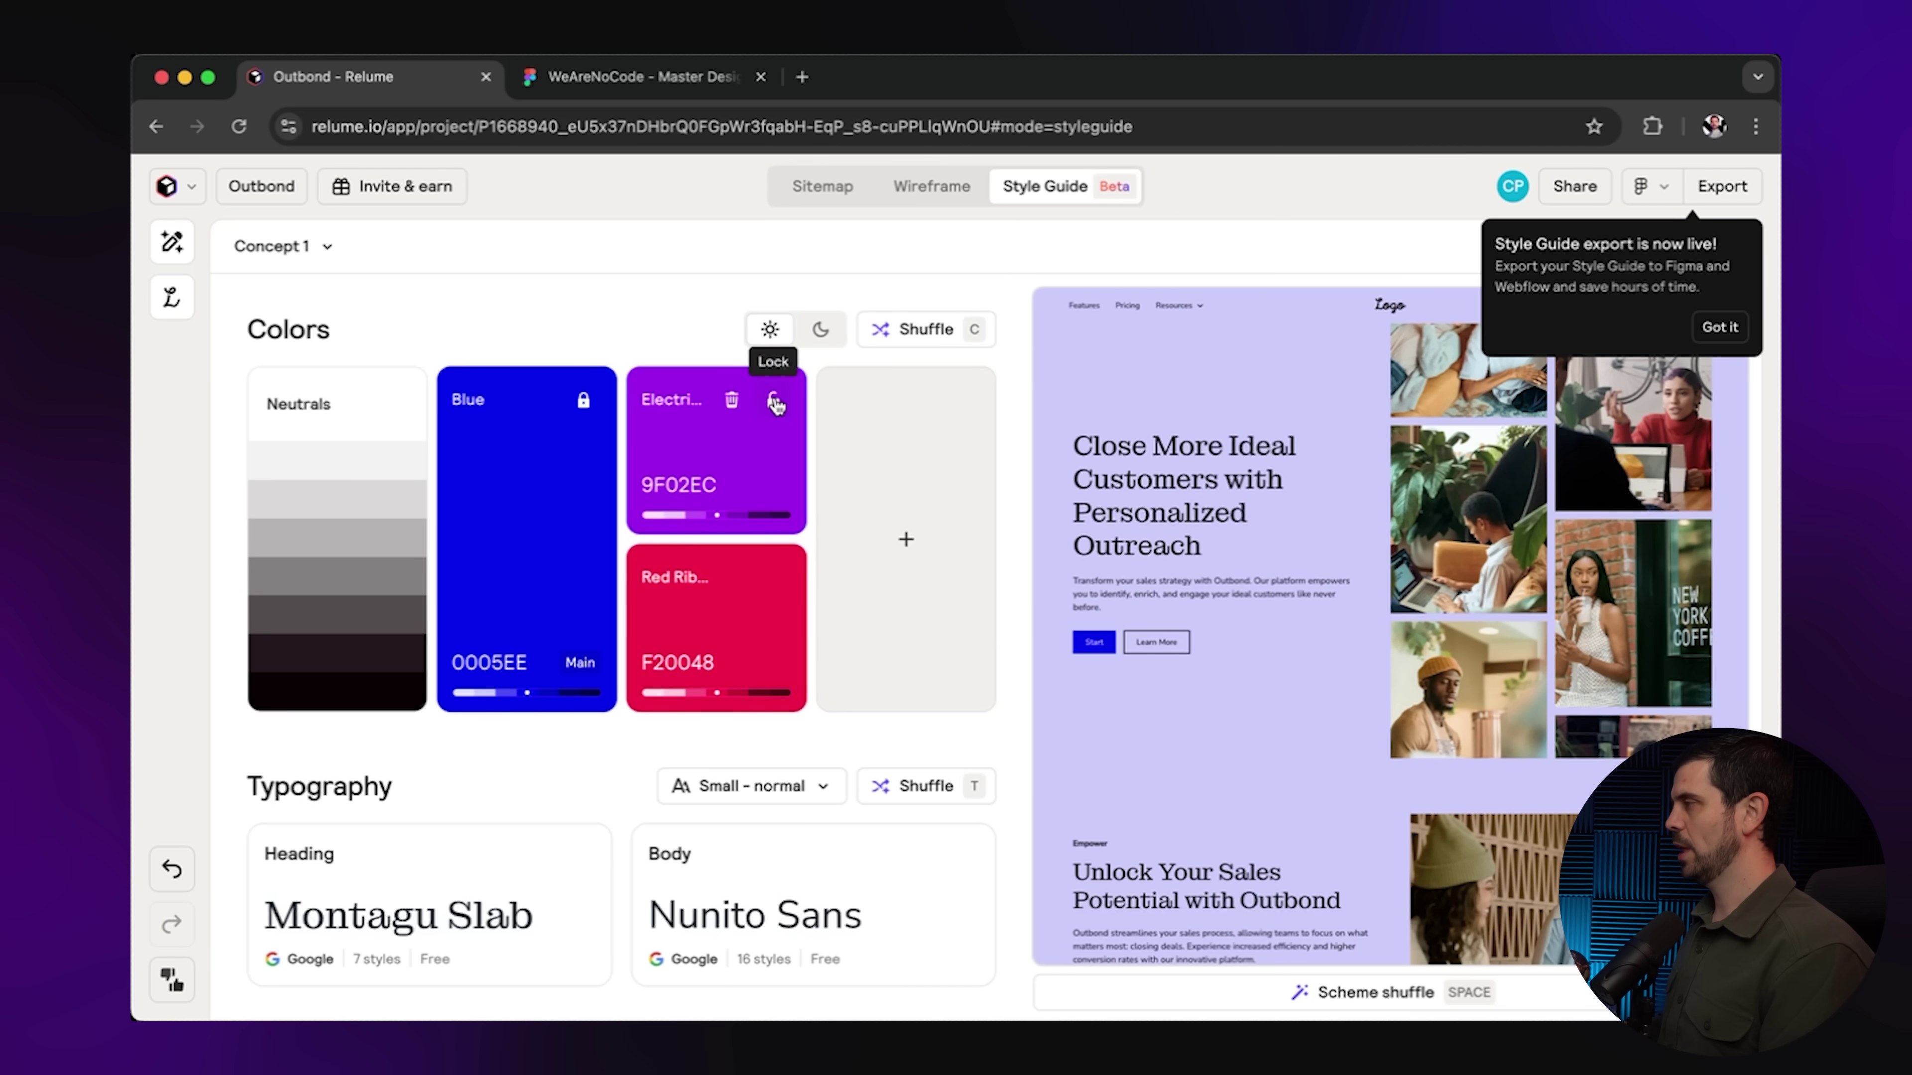
{"action": "left_click", "coordinate": [774, 401]}
{"action": "left_click", "coordinate": [906, 338]}
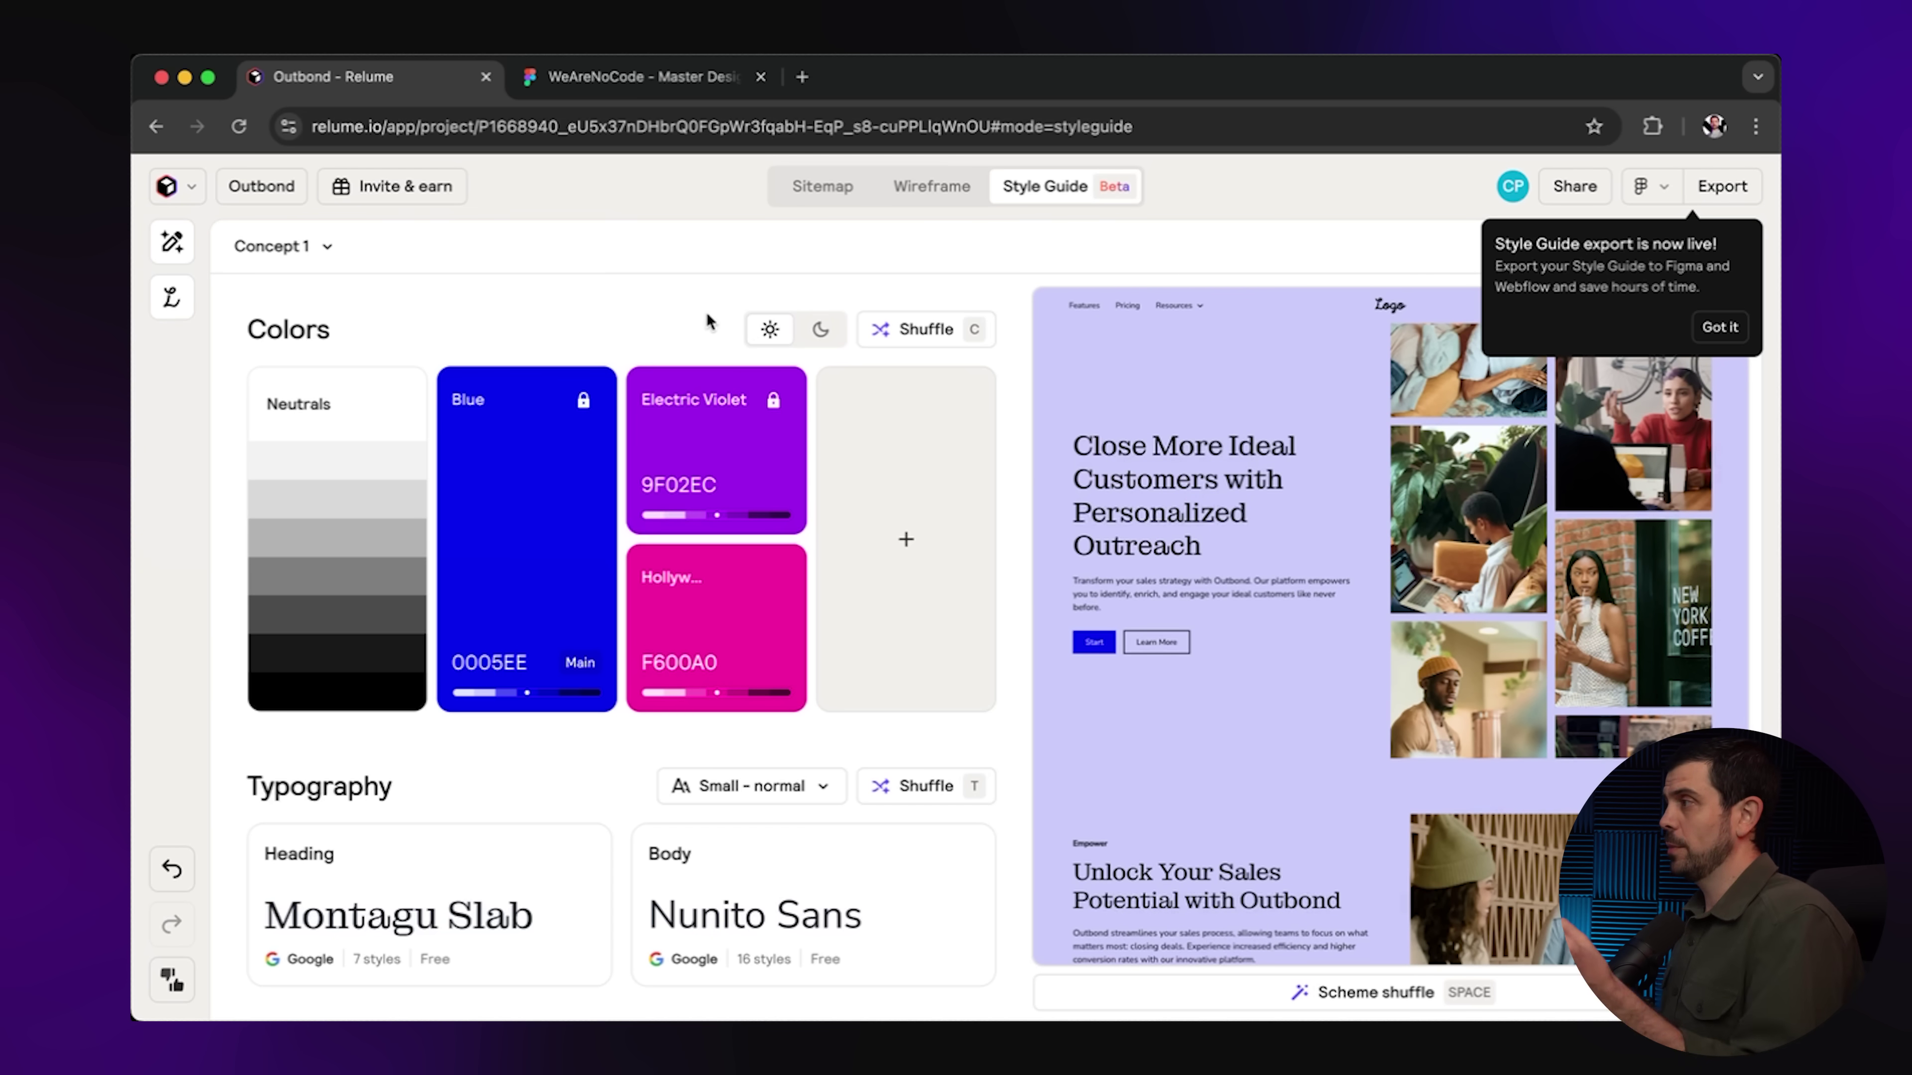
Preview dark mode and the violet colour scheme, then return to the blue scheme.
{"action": "left_click", "coordinate": [821, 334]}
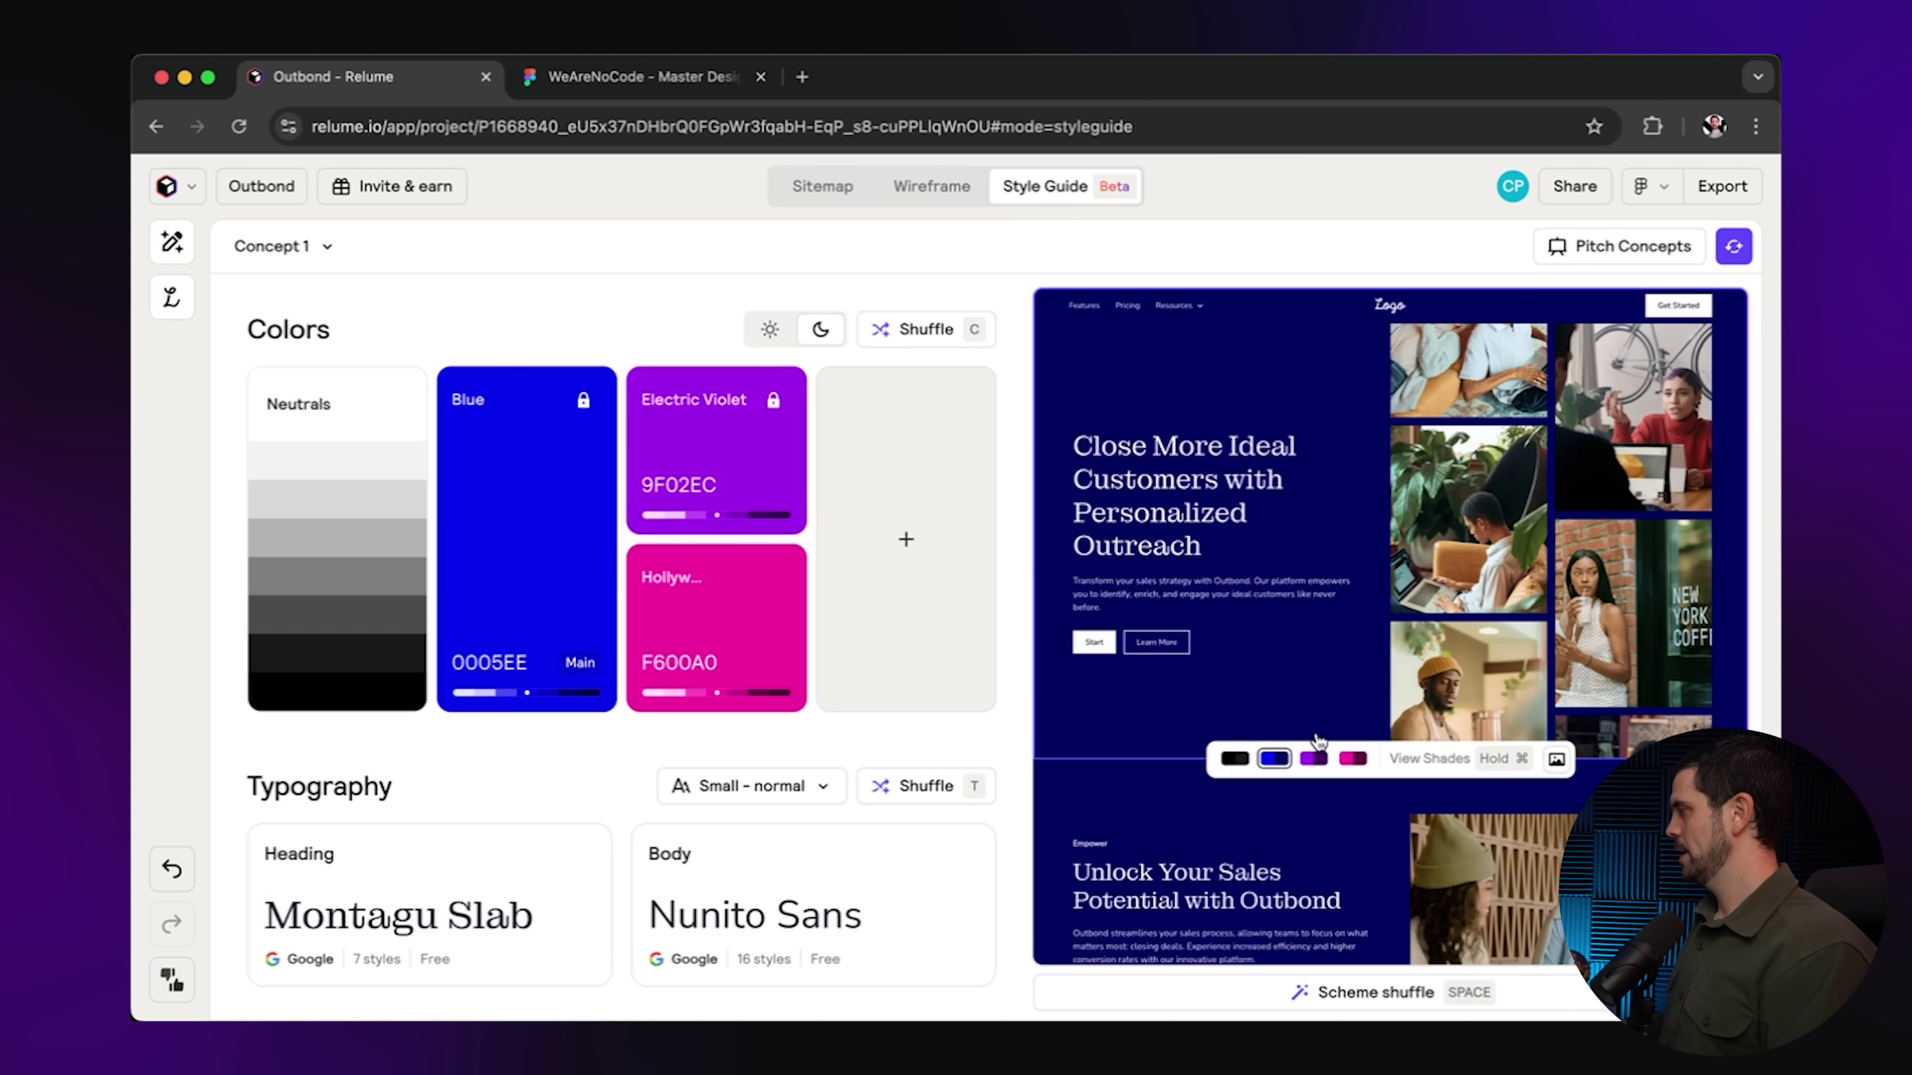
{"action": "left_click", "coordinate": [1317, 760]}
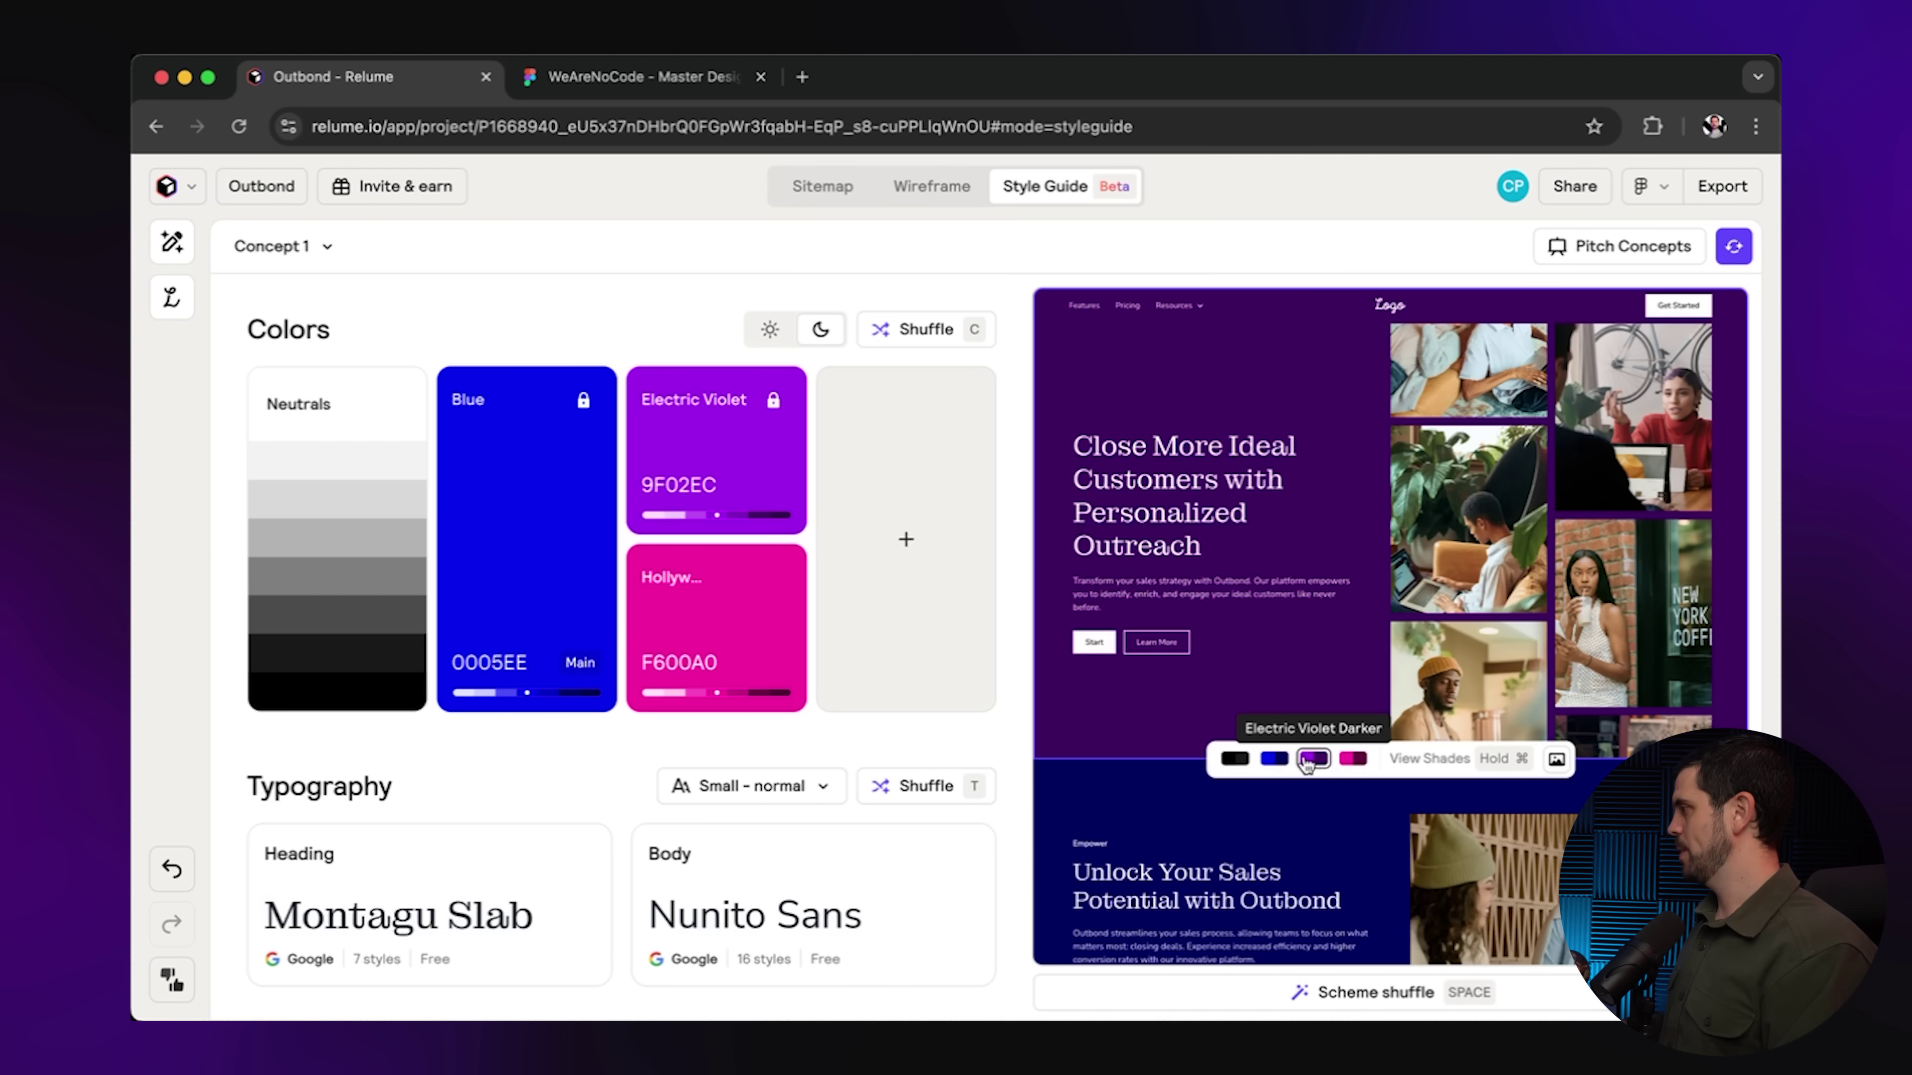
{"action": "left_click", "coordinate": [1273, 759]}
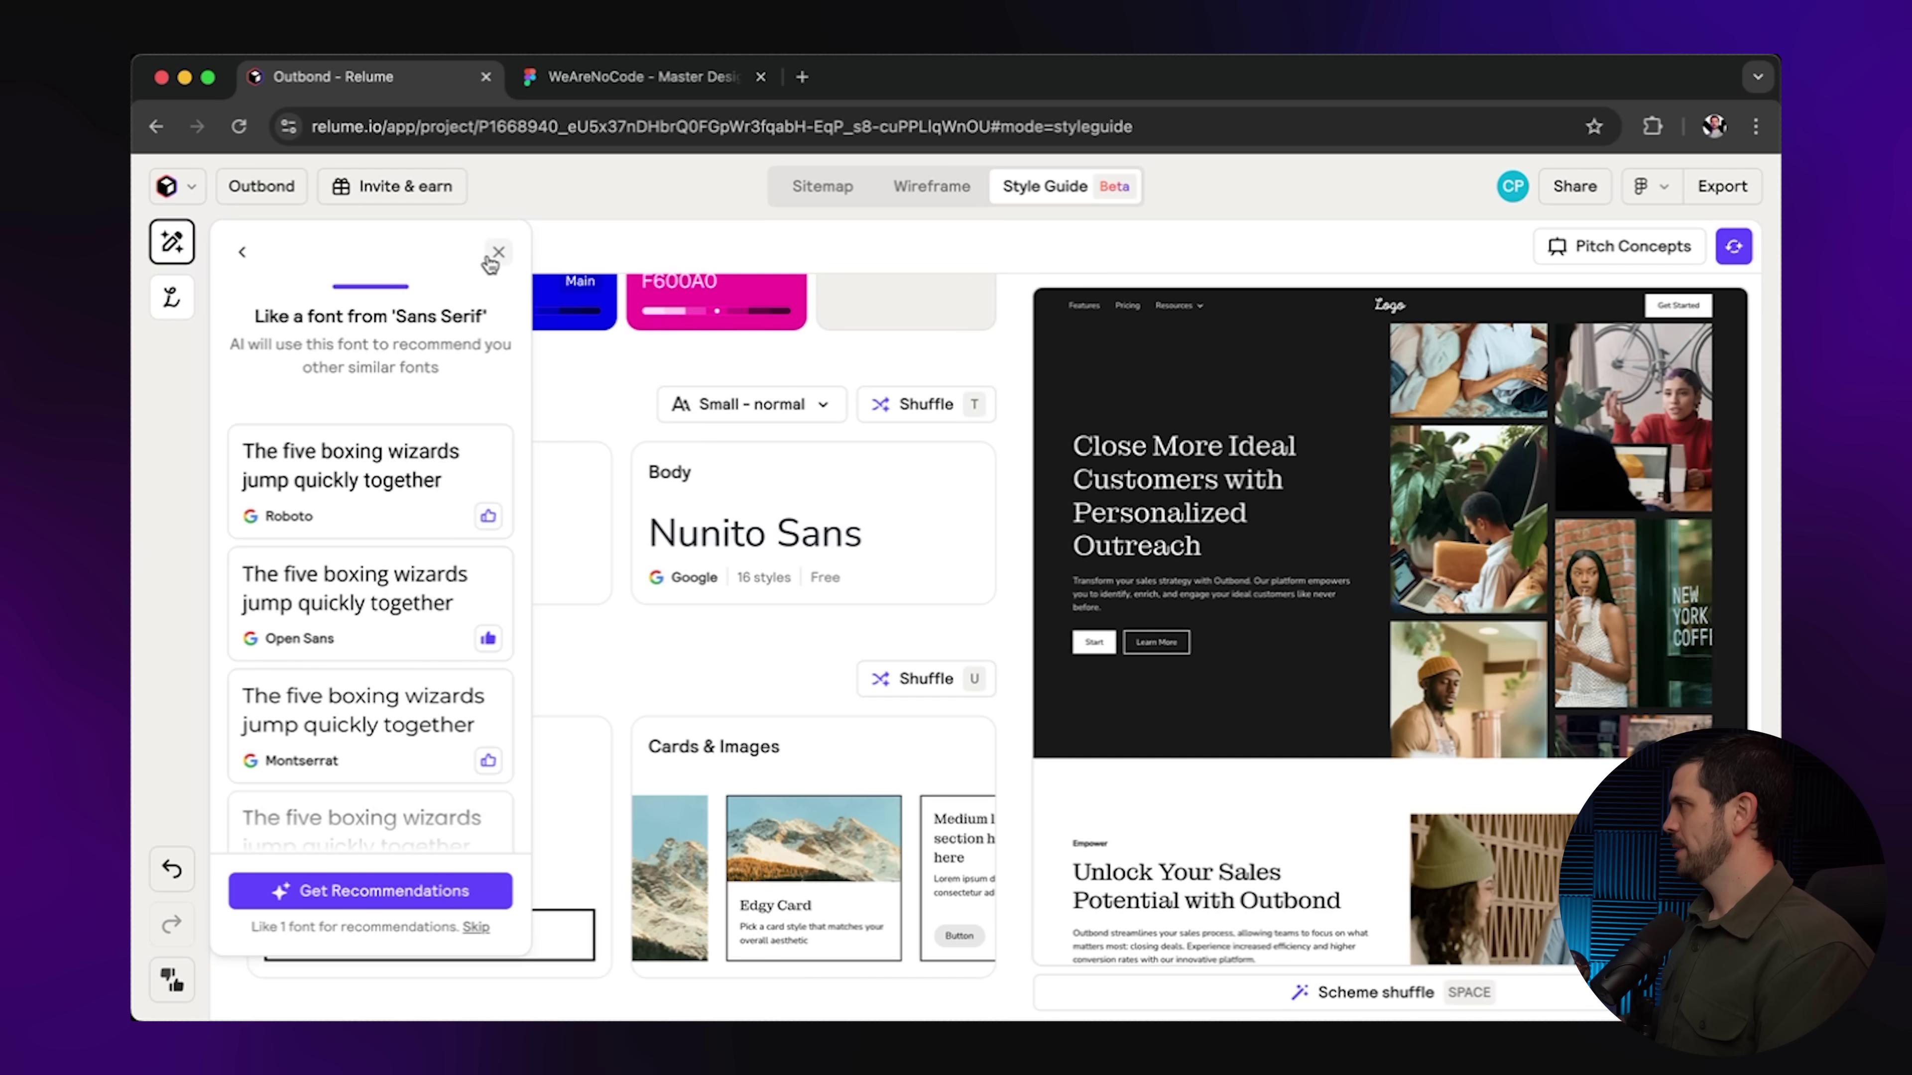
Shuffle the fonts to Oxygen for headings and Public Sans for body text.
{"action": "left_click", "coordinate": [497, 253]}
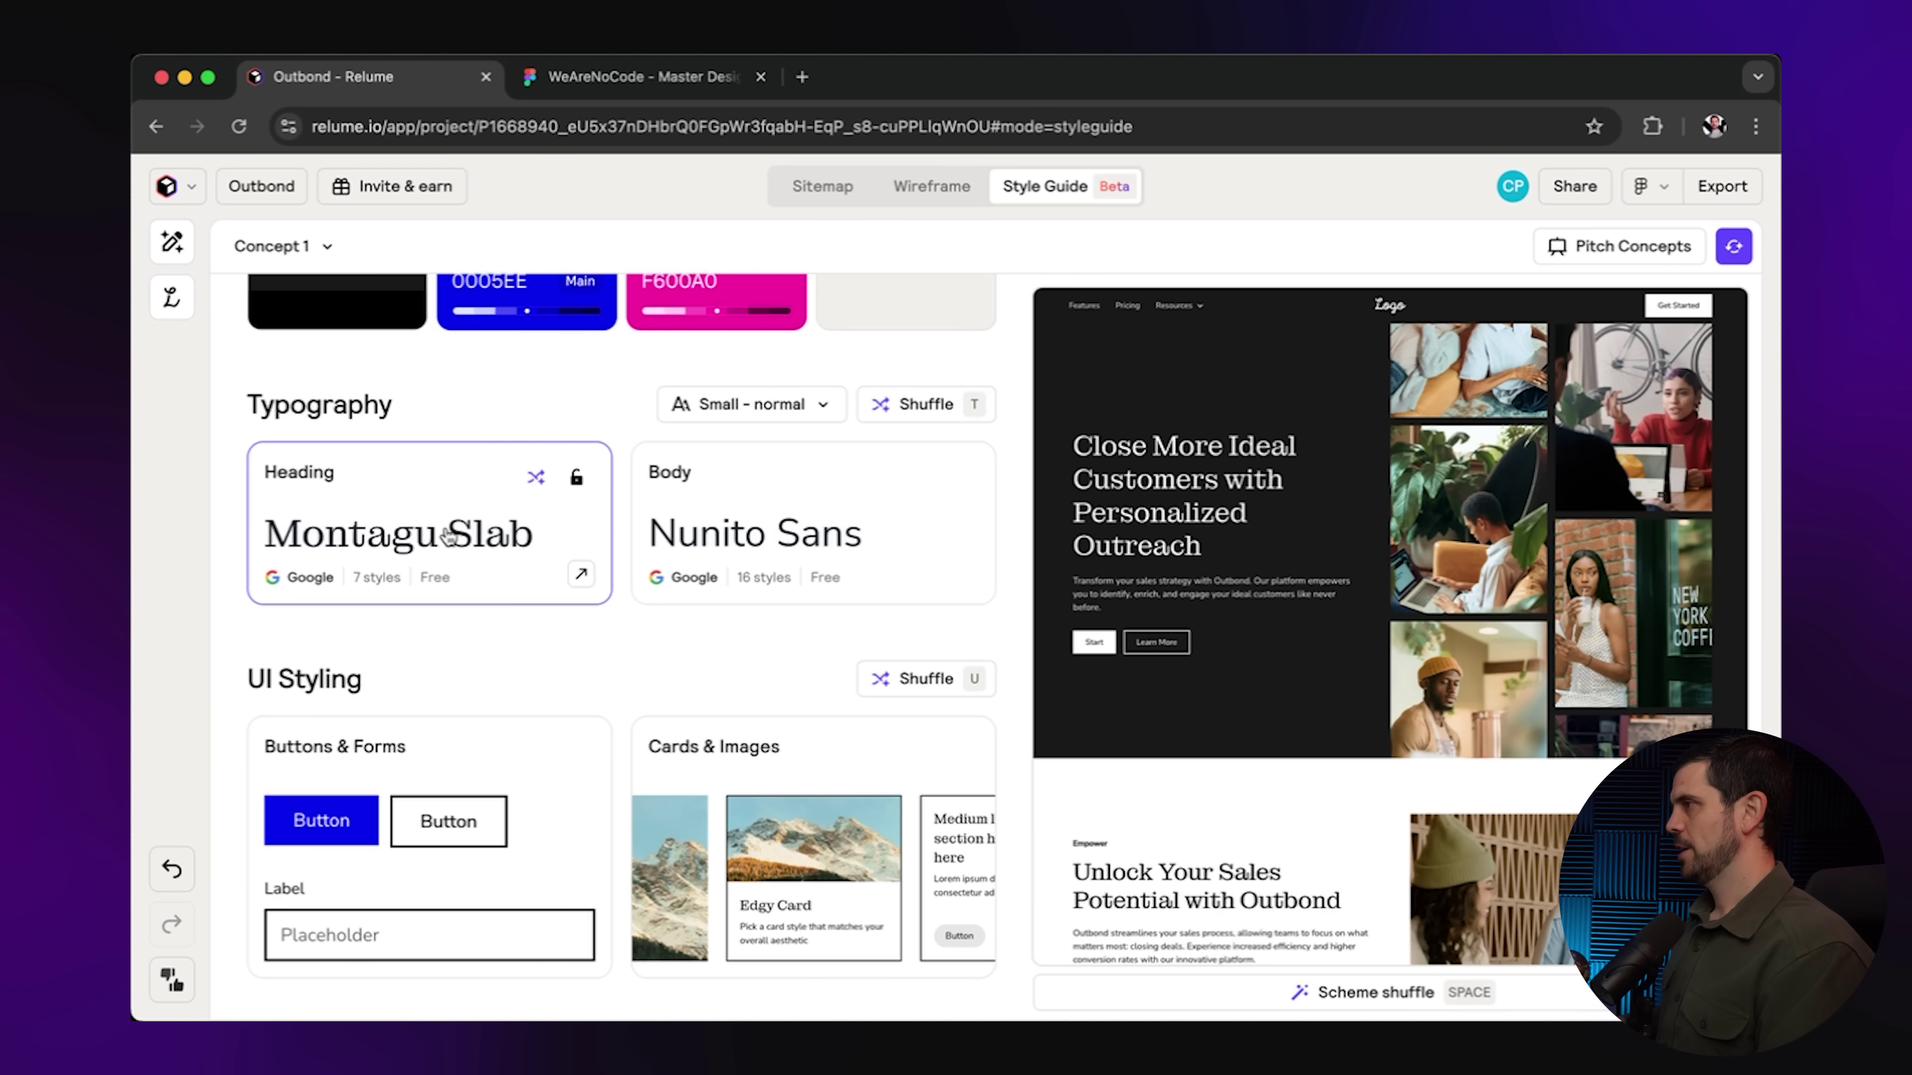
{"action": "left_click", "coordinate": [535, 481]}
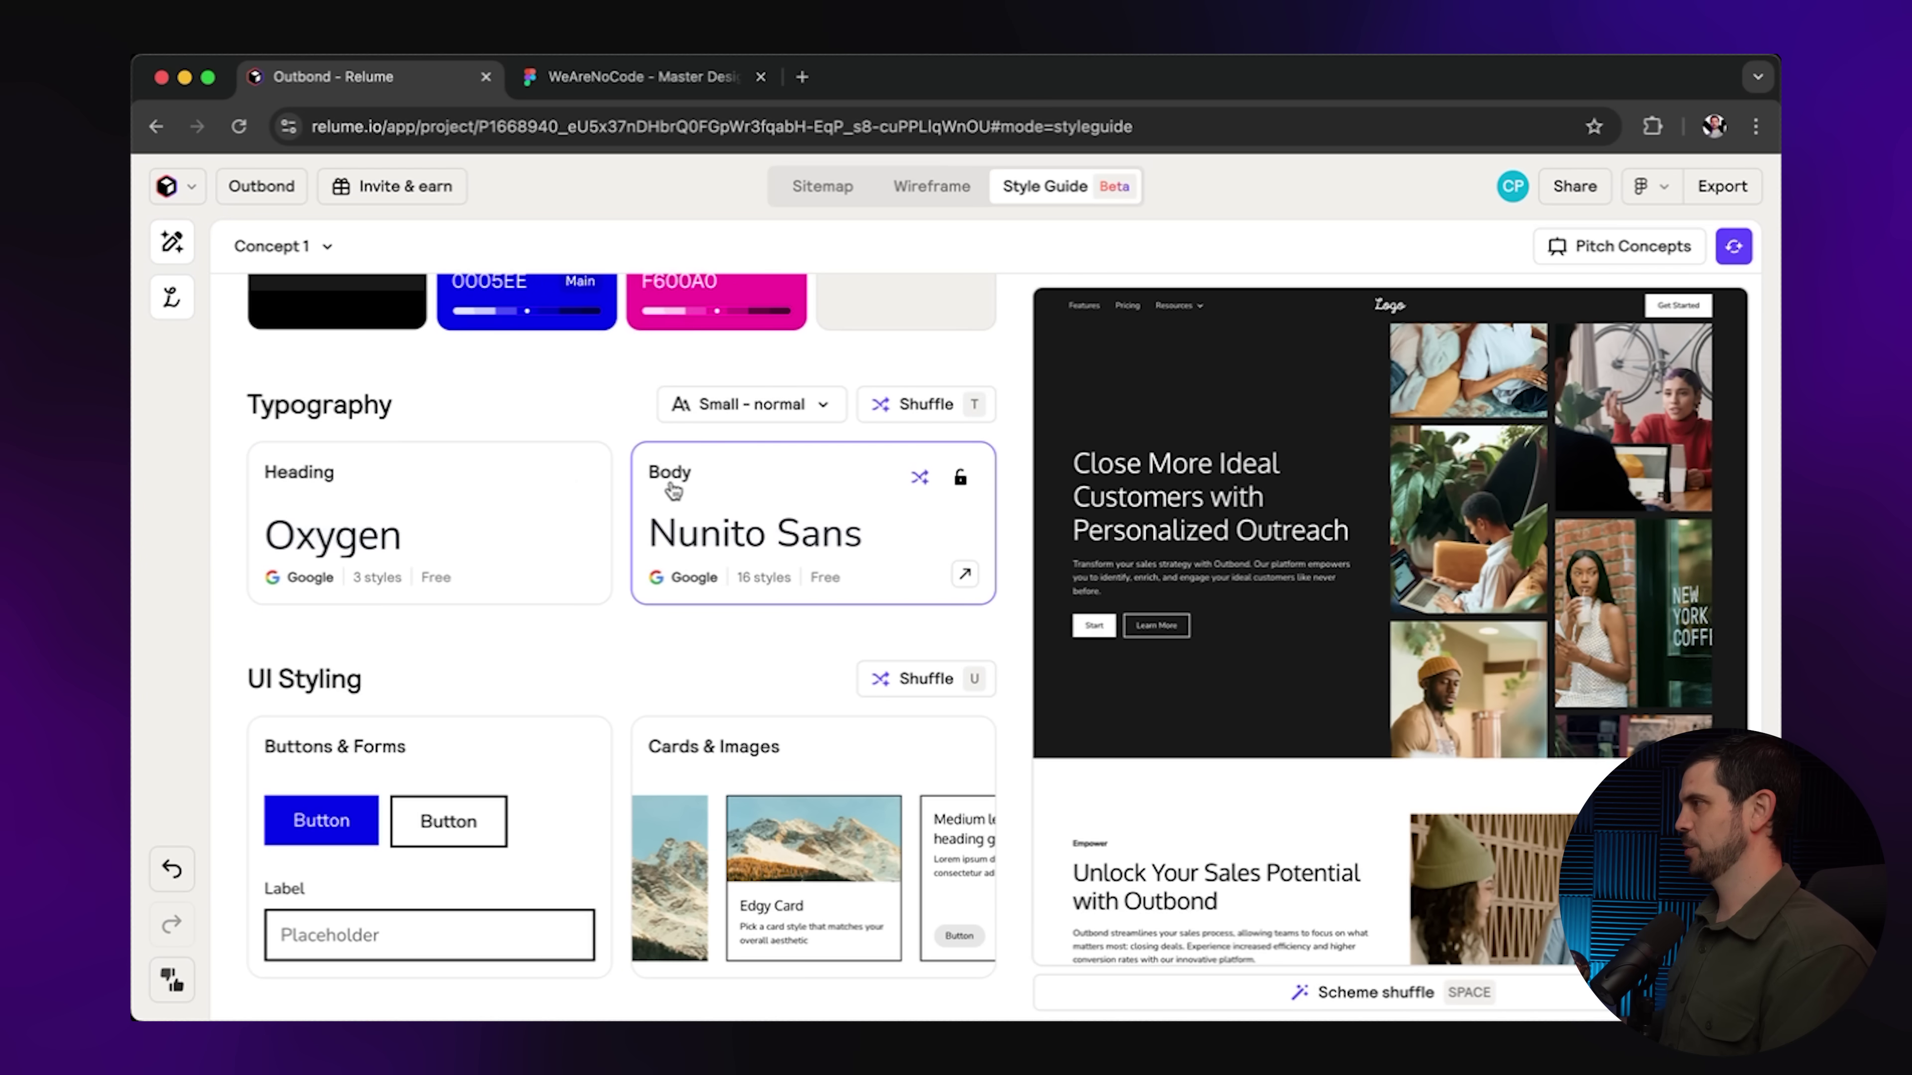
{"action": "left_click", "coordinate": [920, 478]}
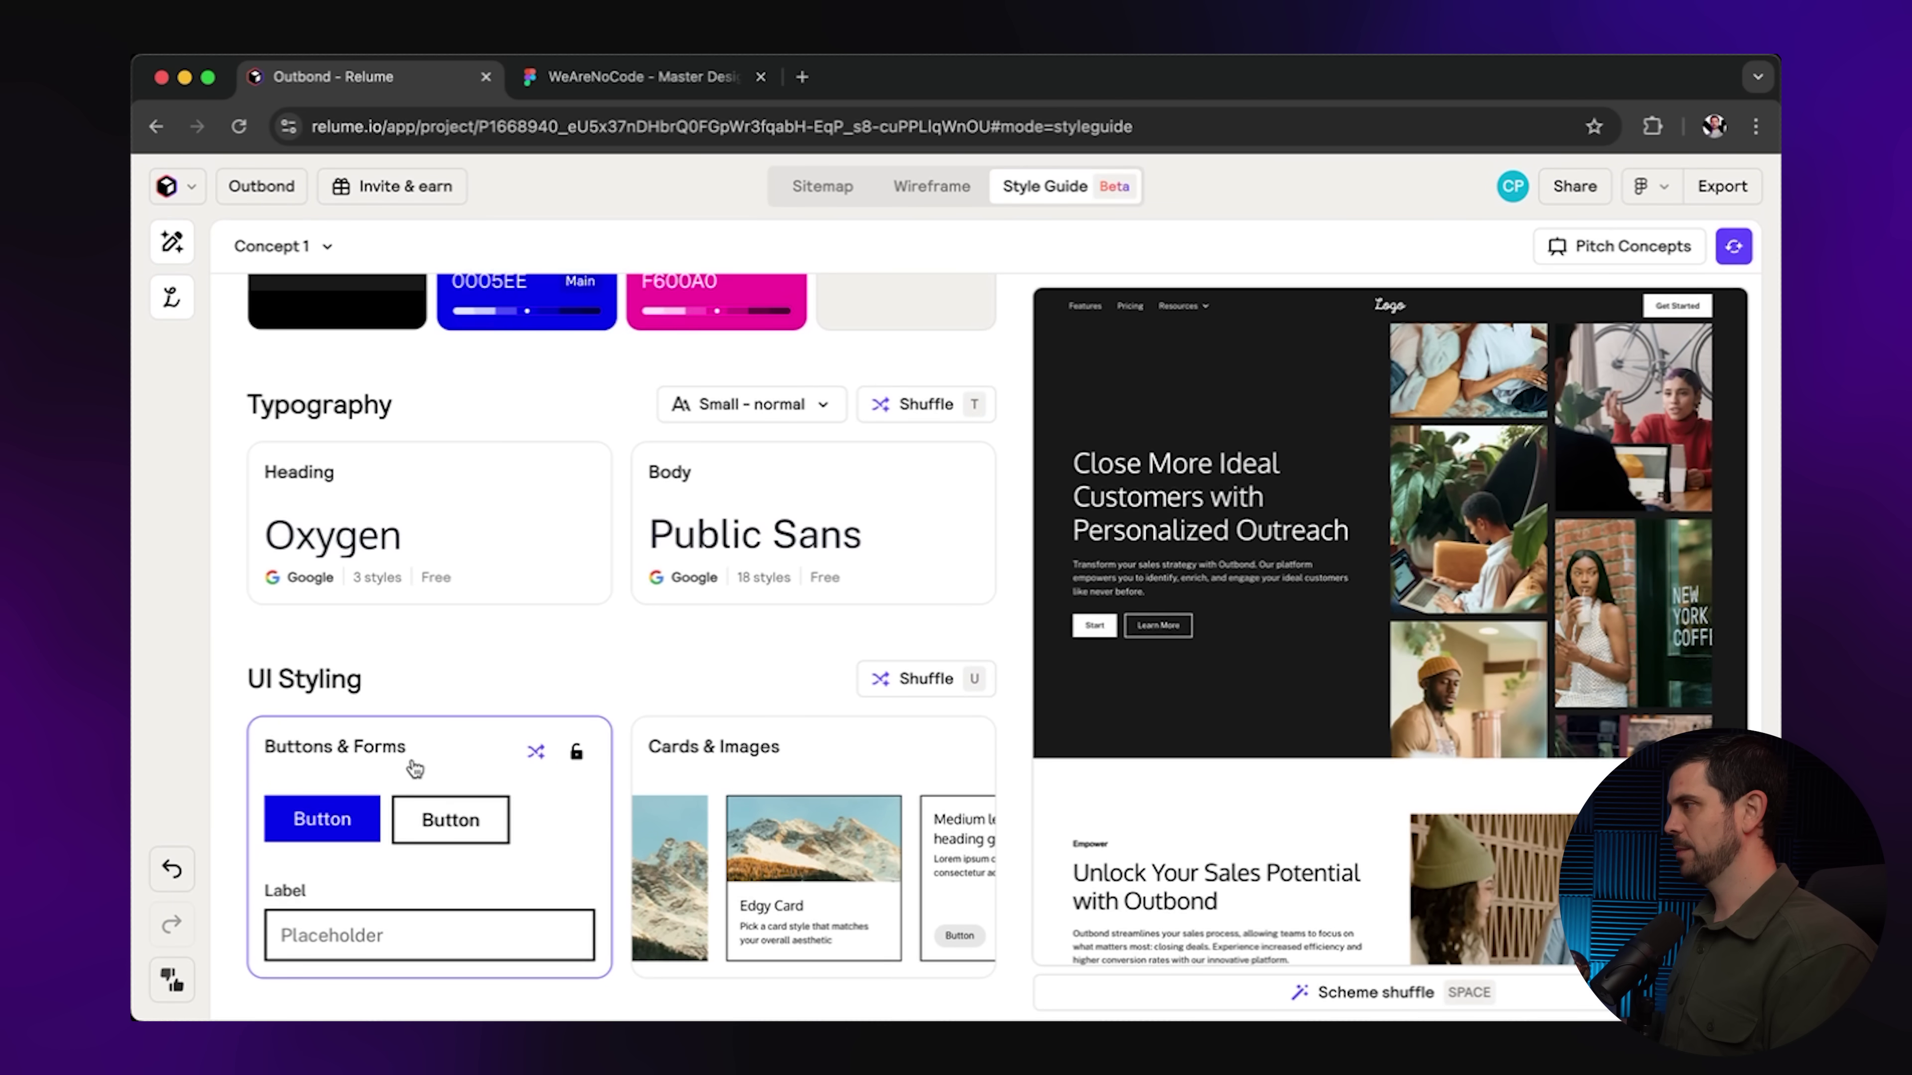
Shuffle the Buttons & Forms styling to a gradient button style.
{"action": "left_click", "coordinate": [537, 754]}
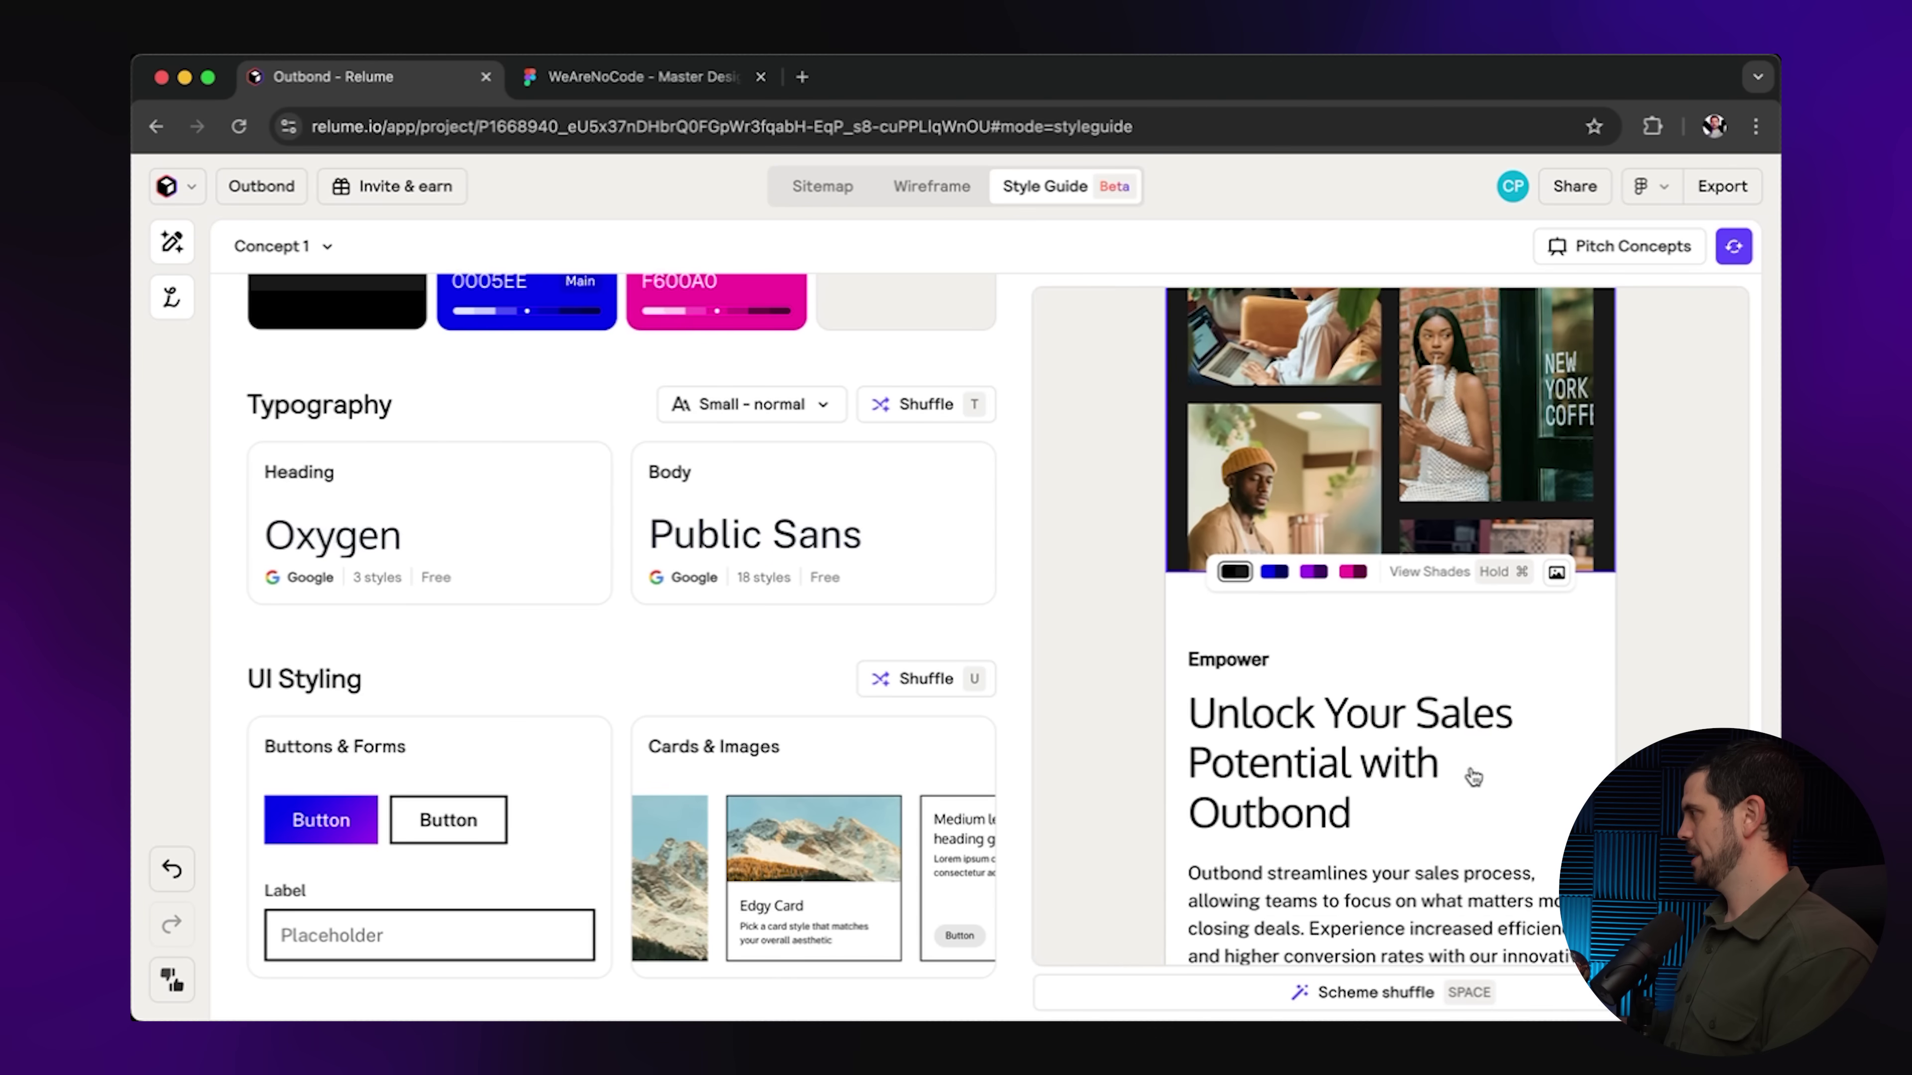
{"action": "scroll", "coordinate": [1472, 776], "scroll_direction": "down", "scroll_amount": 5}
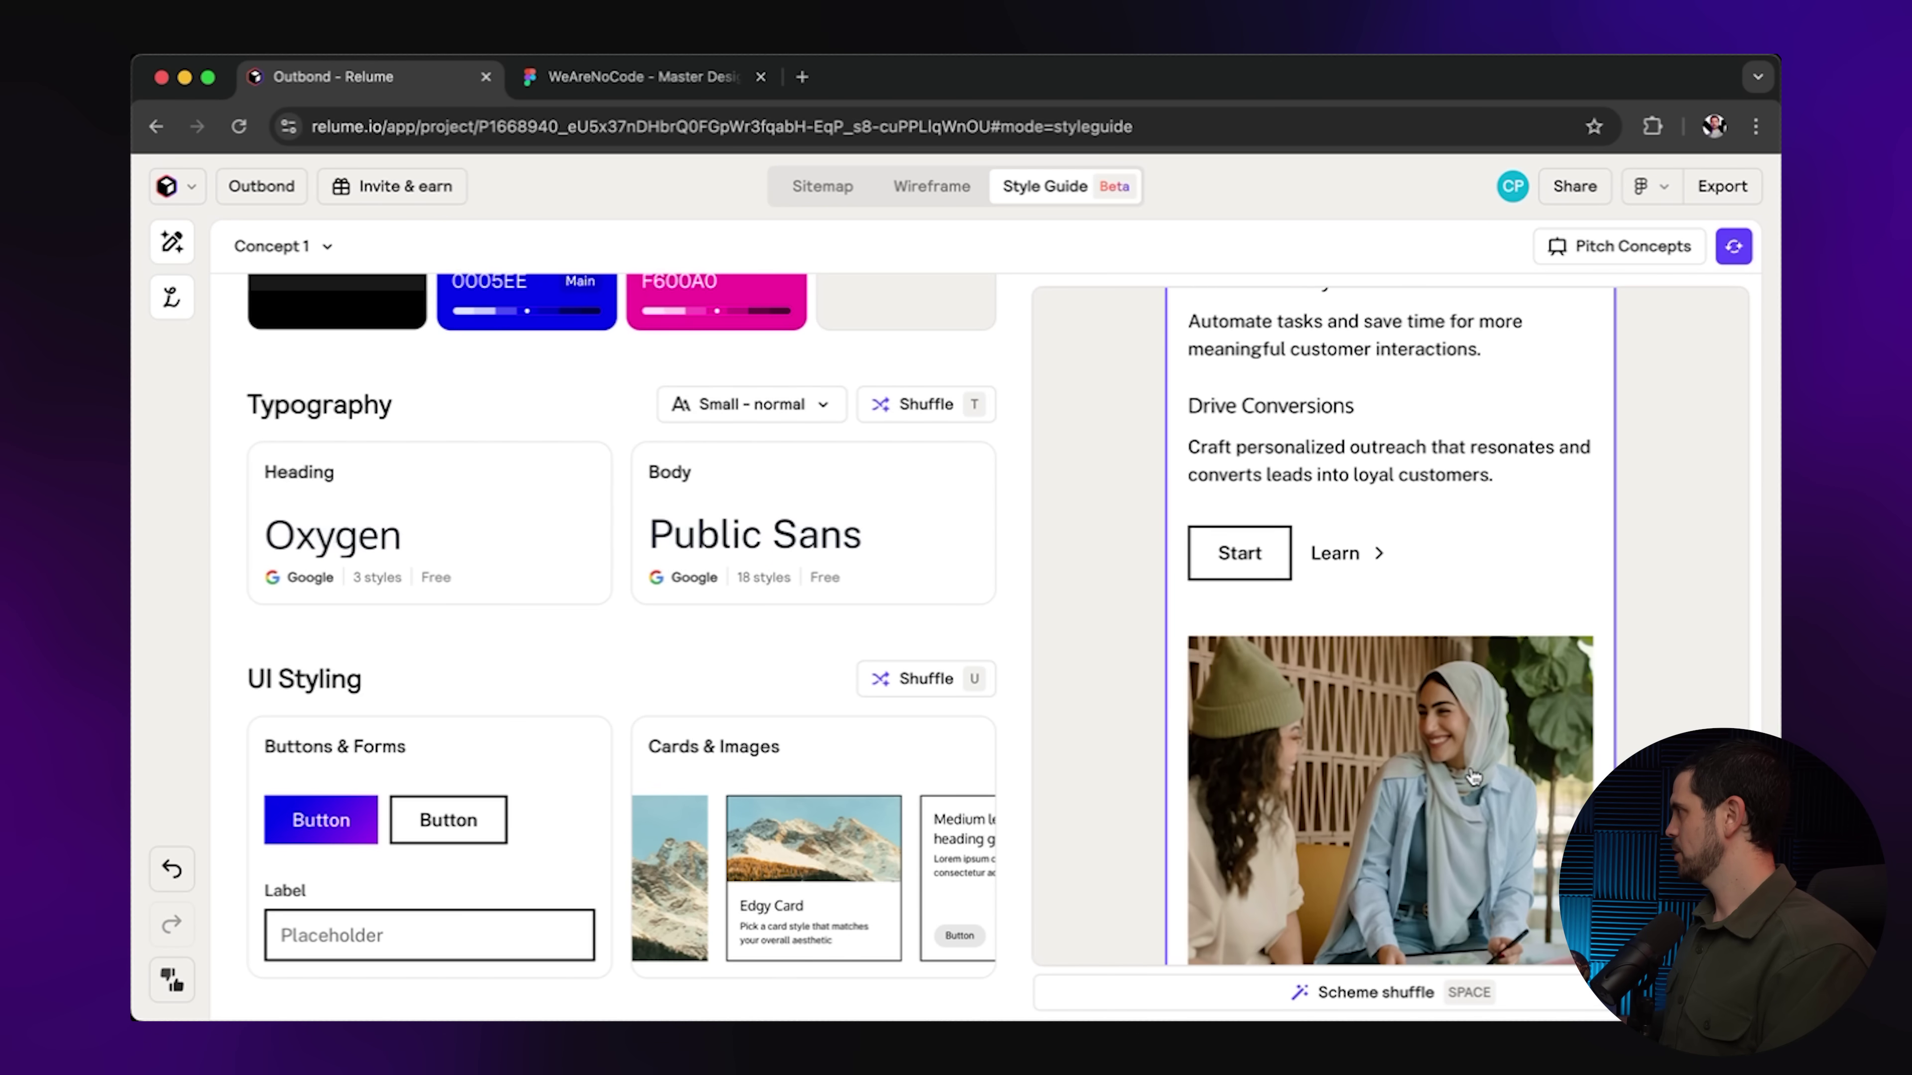
{"action": "left_click", "coordinate": [931, 190]}
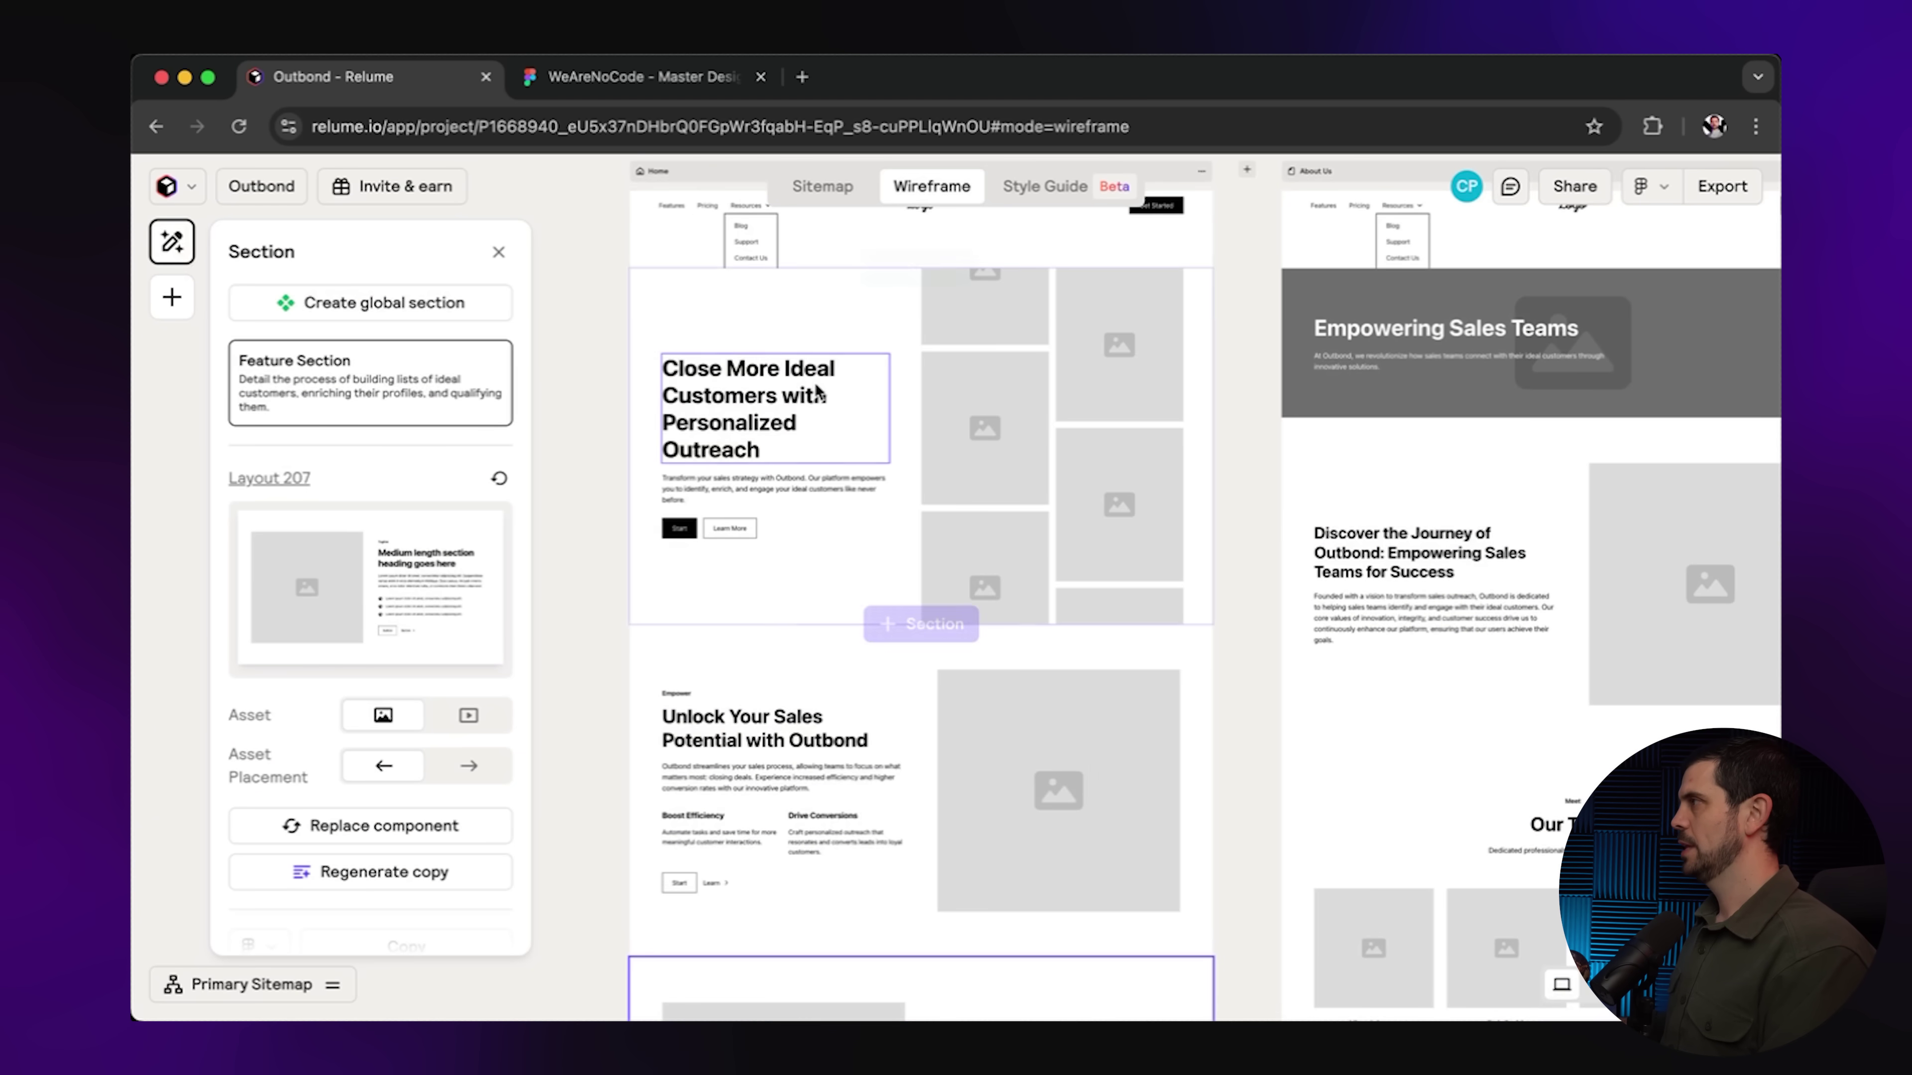
Replace the Home page navbar with the Navbar 1 layout and return to the Style Guide.
{"action": "scroll", "coordinate": [903, 452], "scroll_direction": "up", "scroll_amount": 3}
{"action": "left_click", "coordinate": [873, 375]}
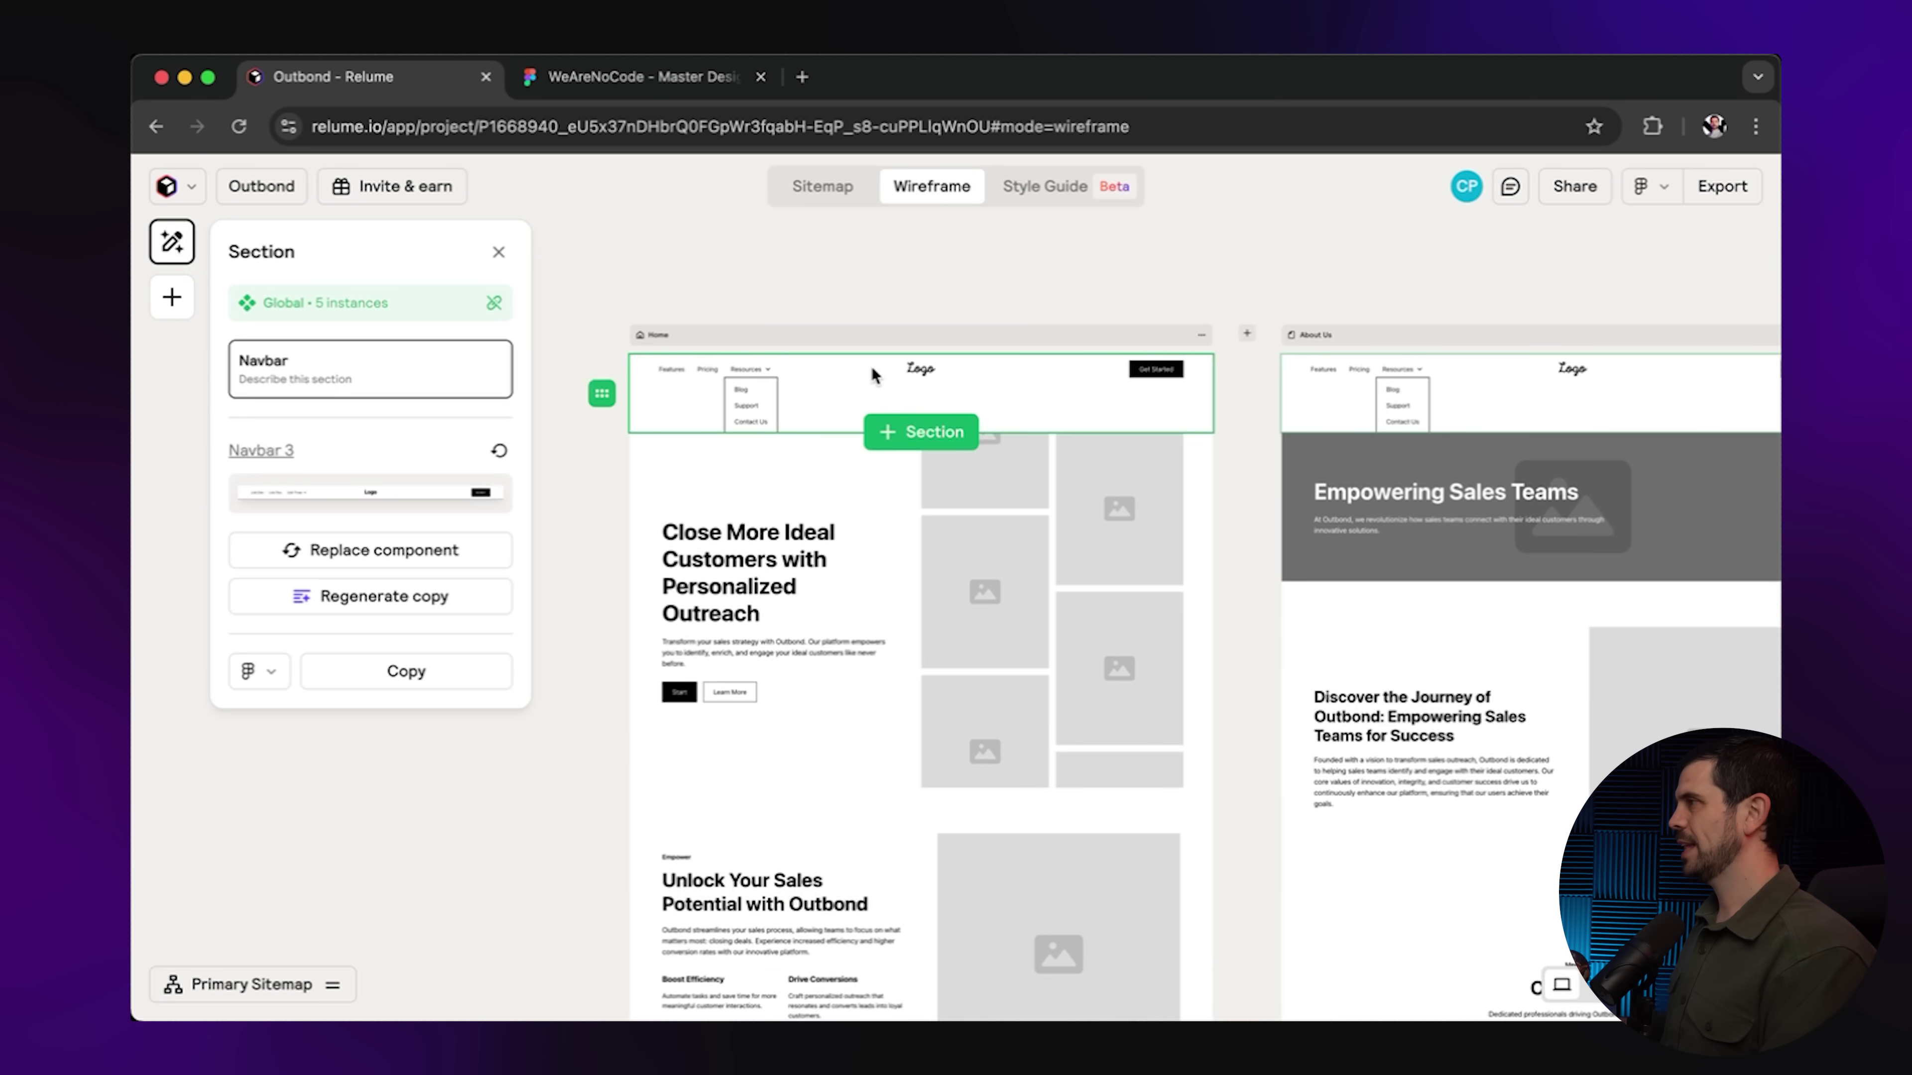
{"action": "left_click", "coordinate": [360, 551]}
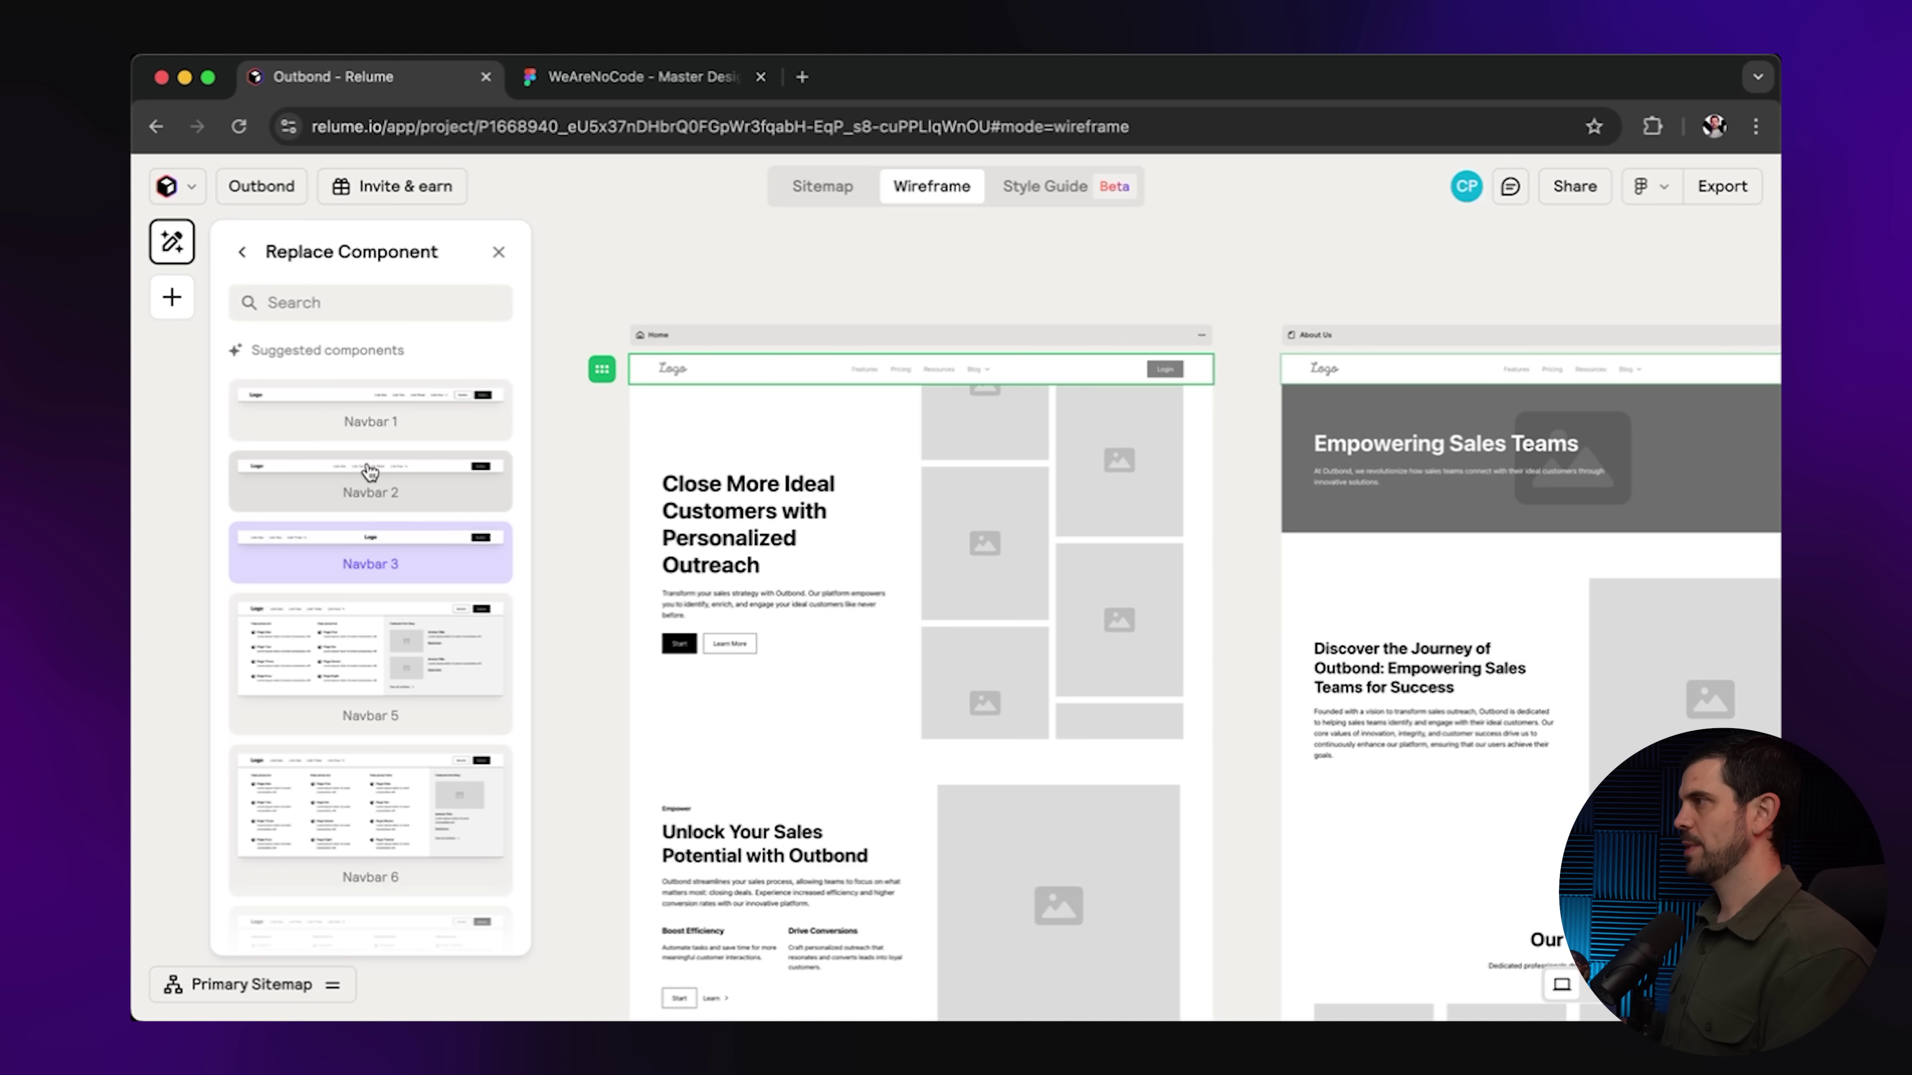
{"action": "left_click", "coordinate": [371, 405]}
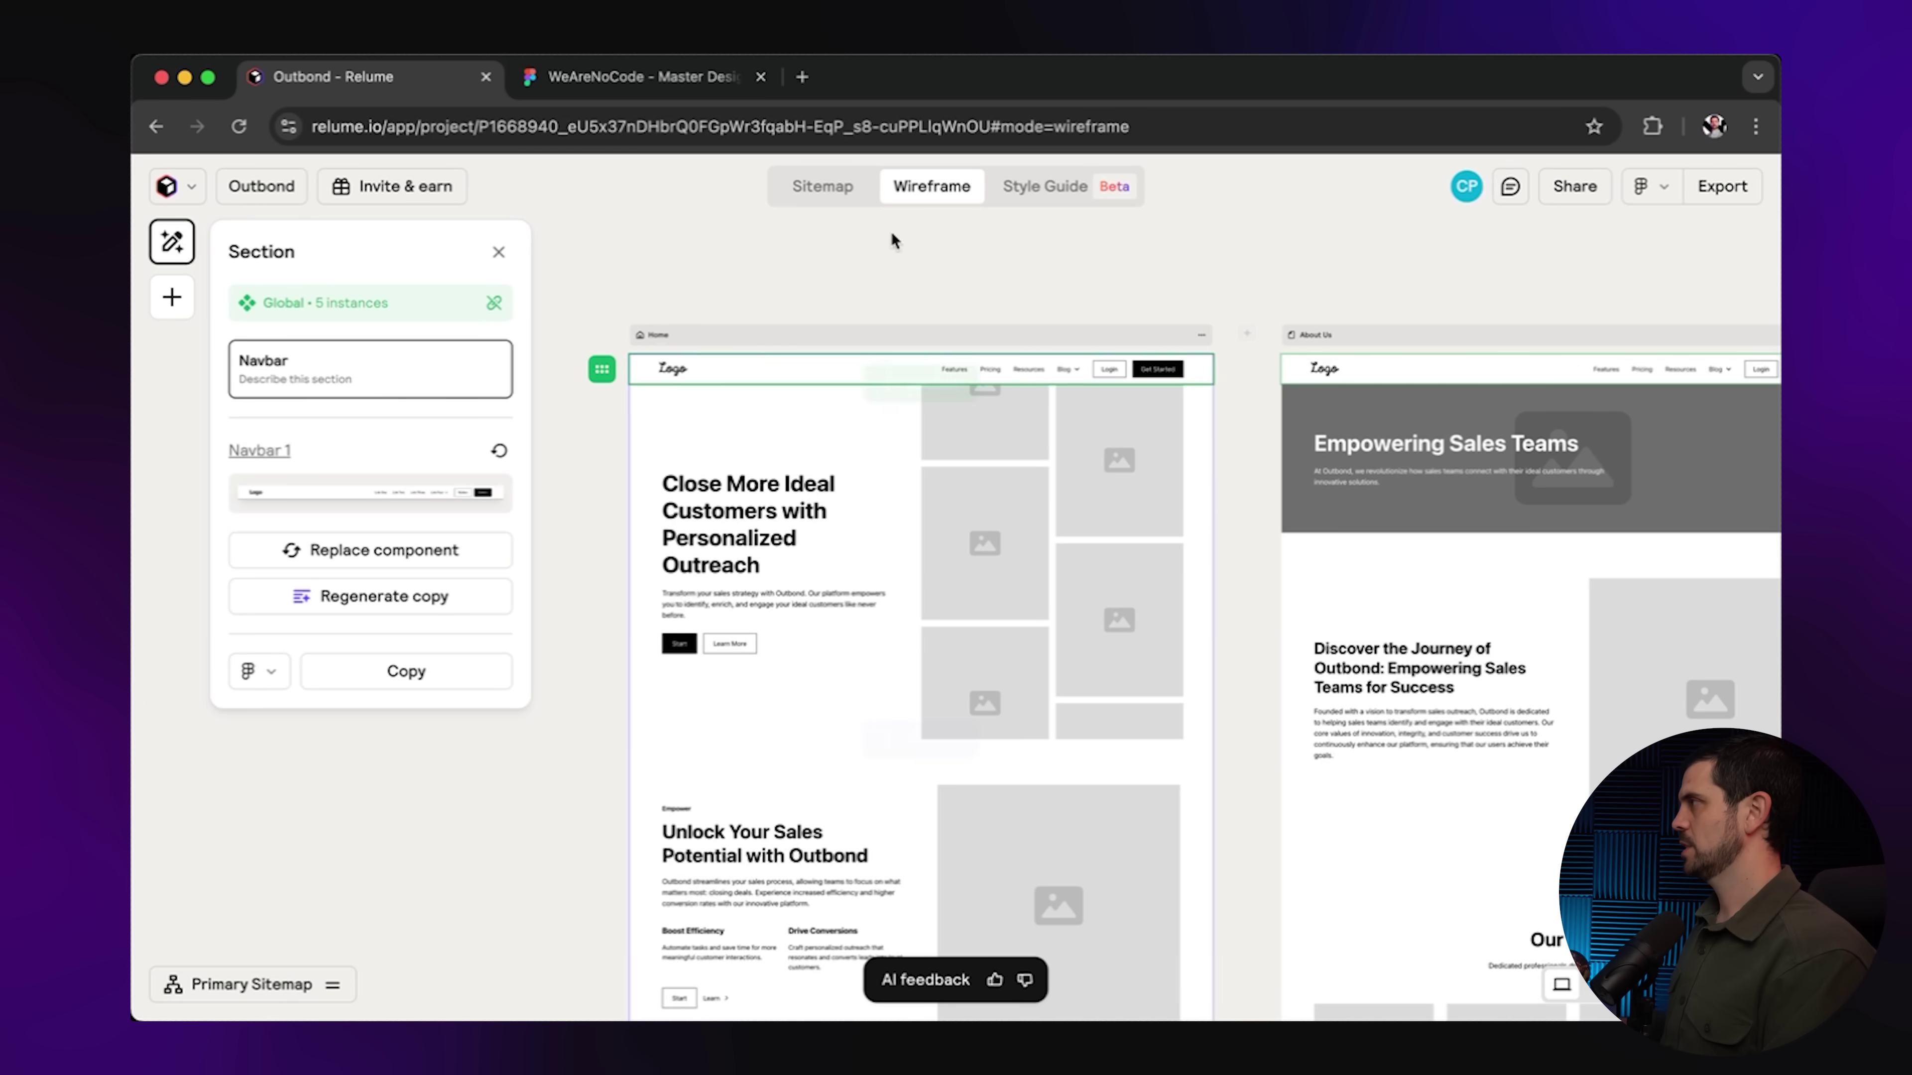
{"action": "left_click", "coordinate": [1043, 188]}
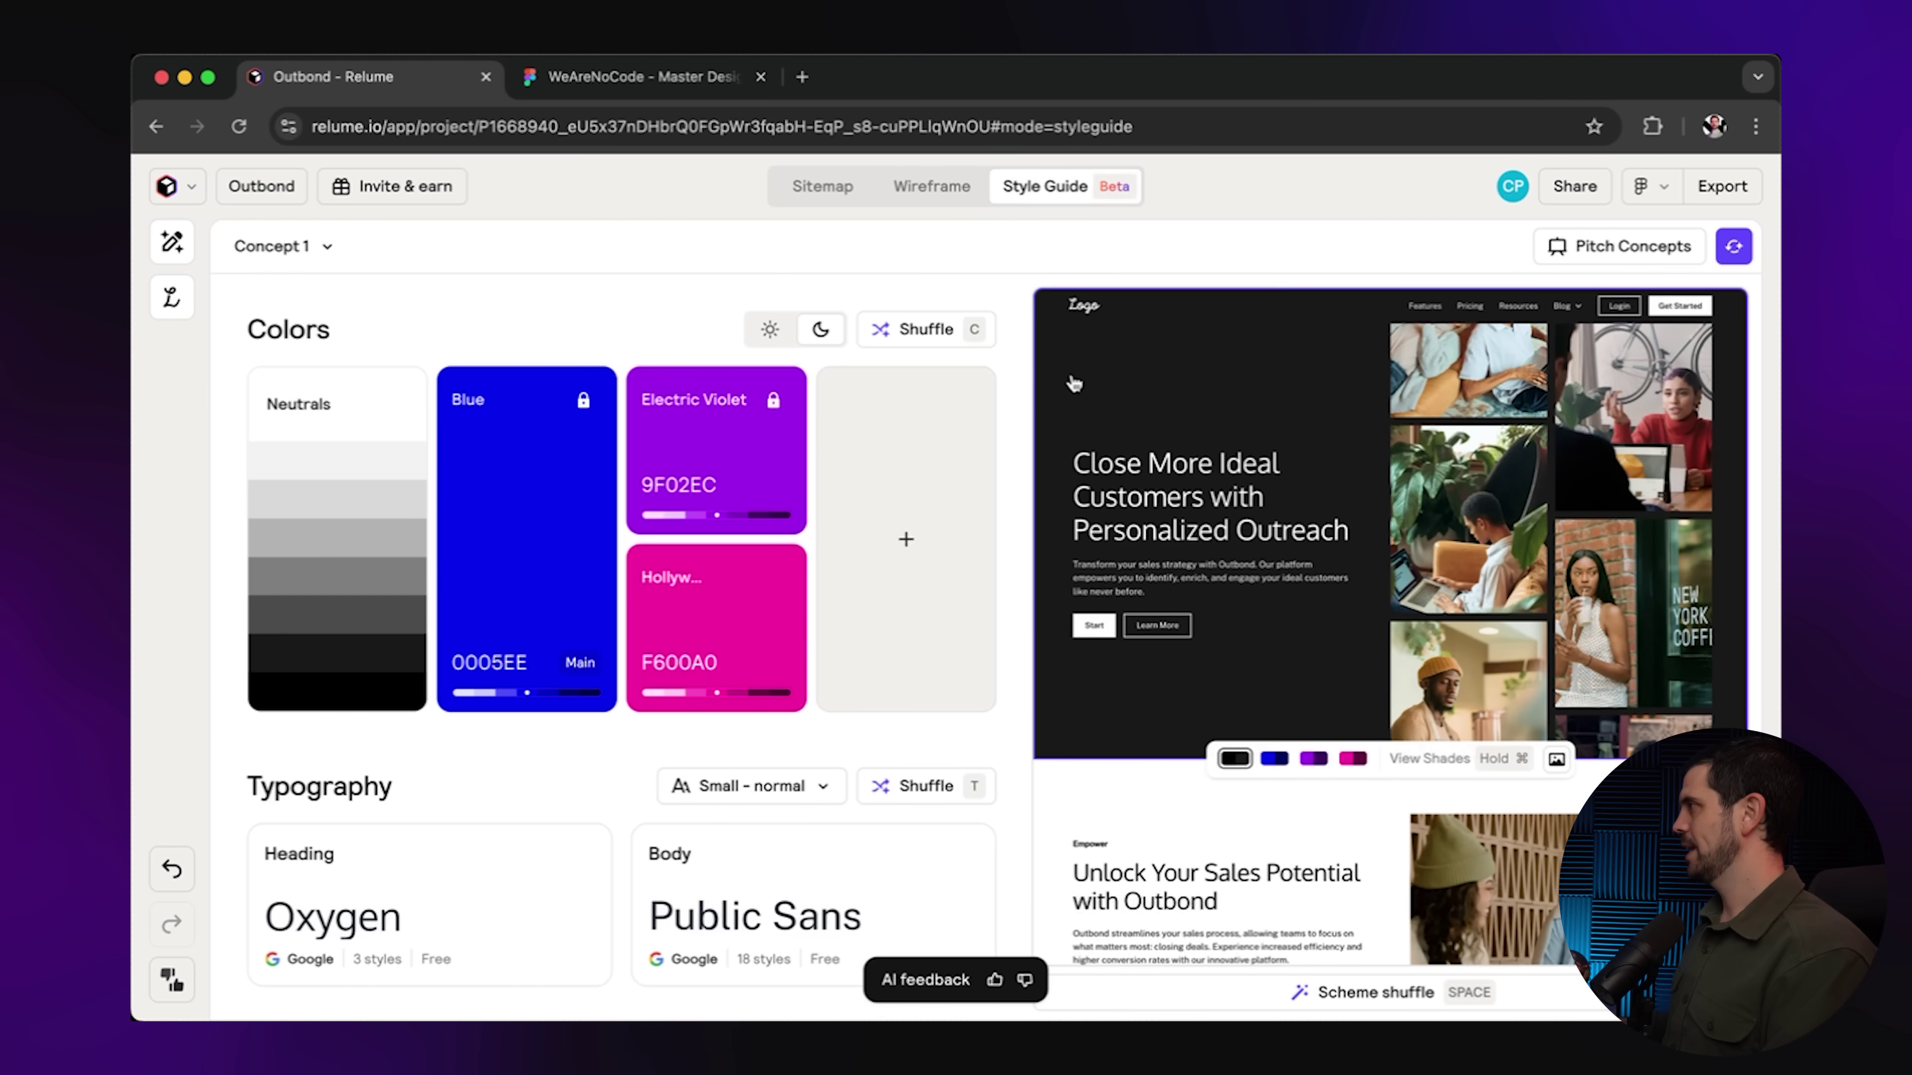
{"action": "mouse_move", "coordinate": [1318, 504]}
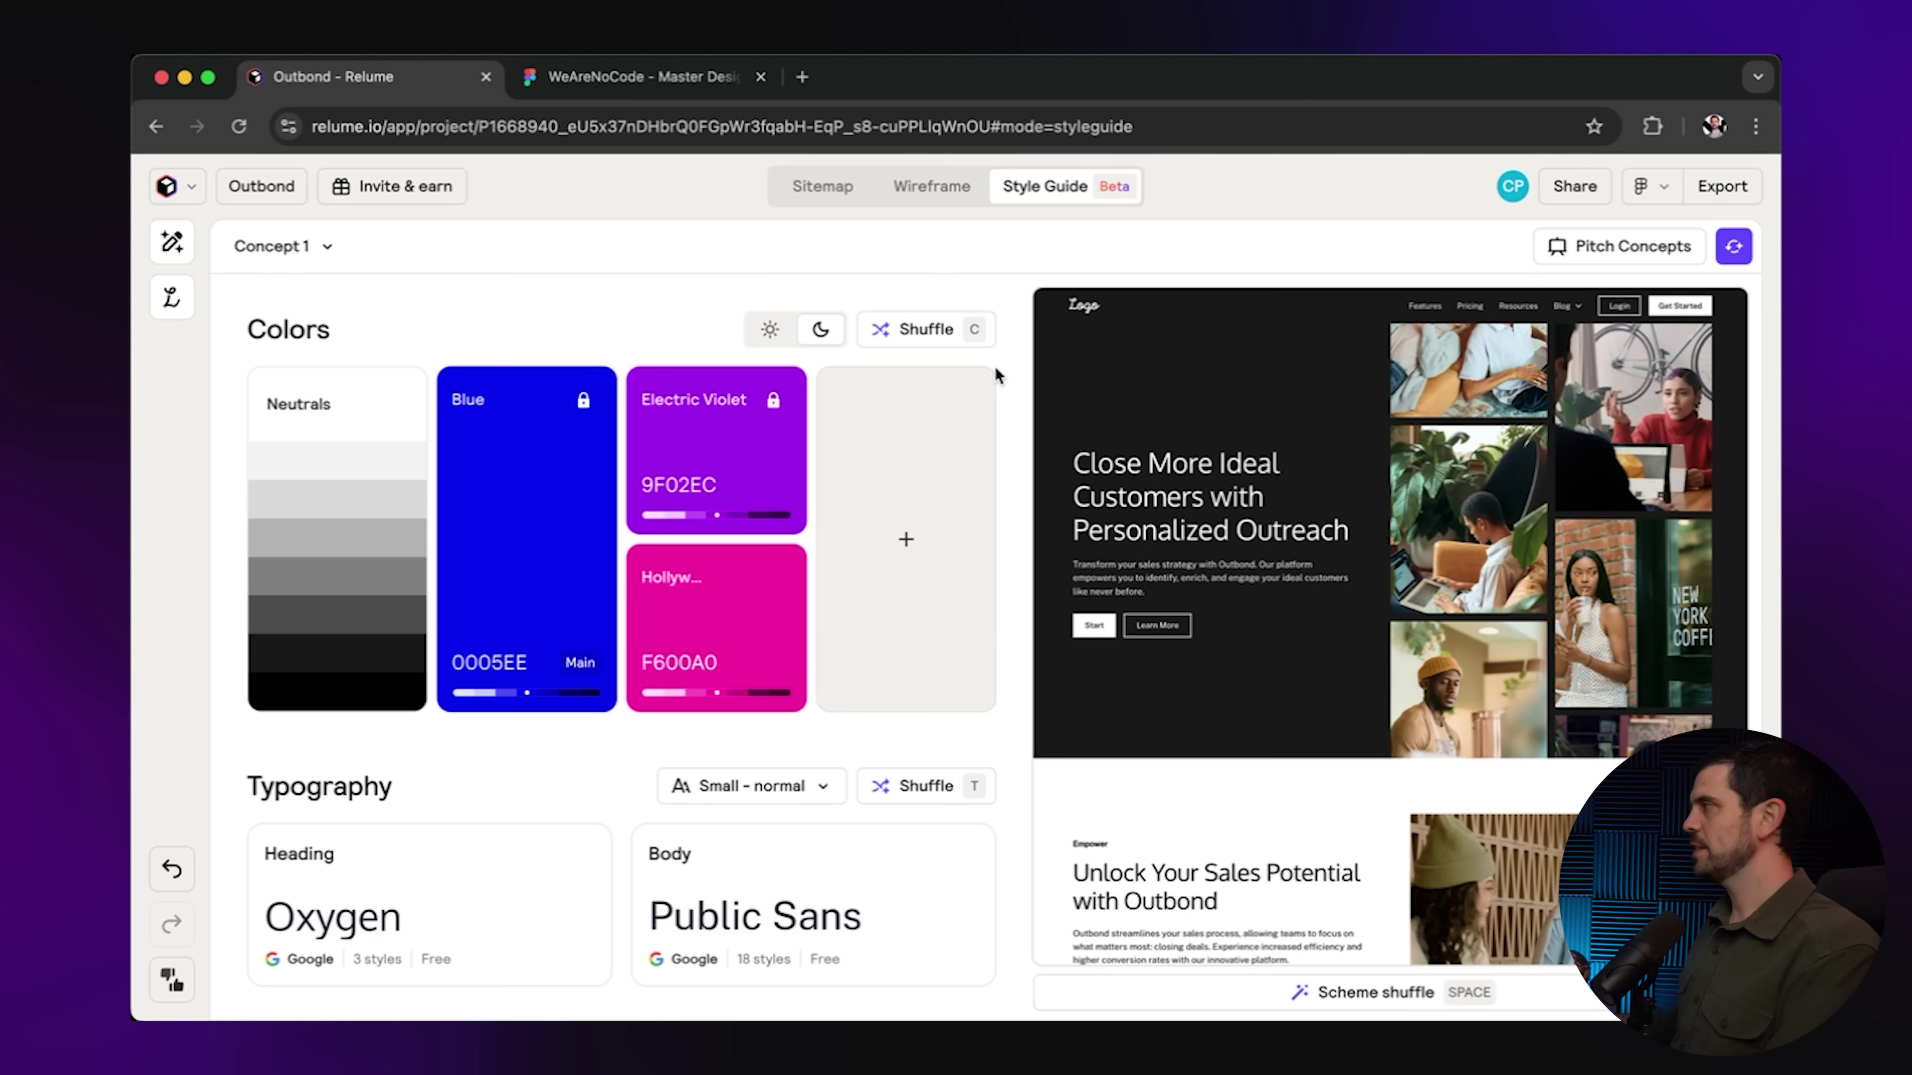
{"action": "left_click", "coordinate": [1595, 248]}
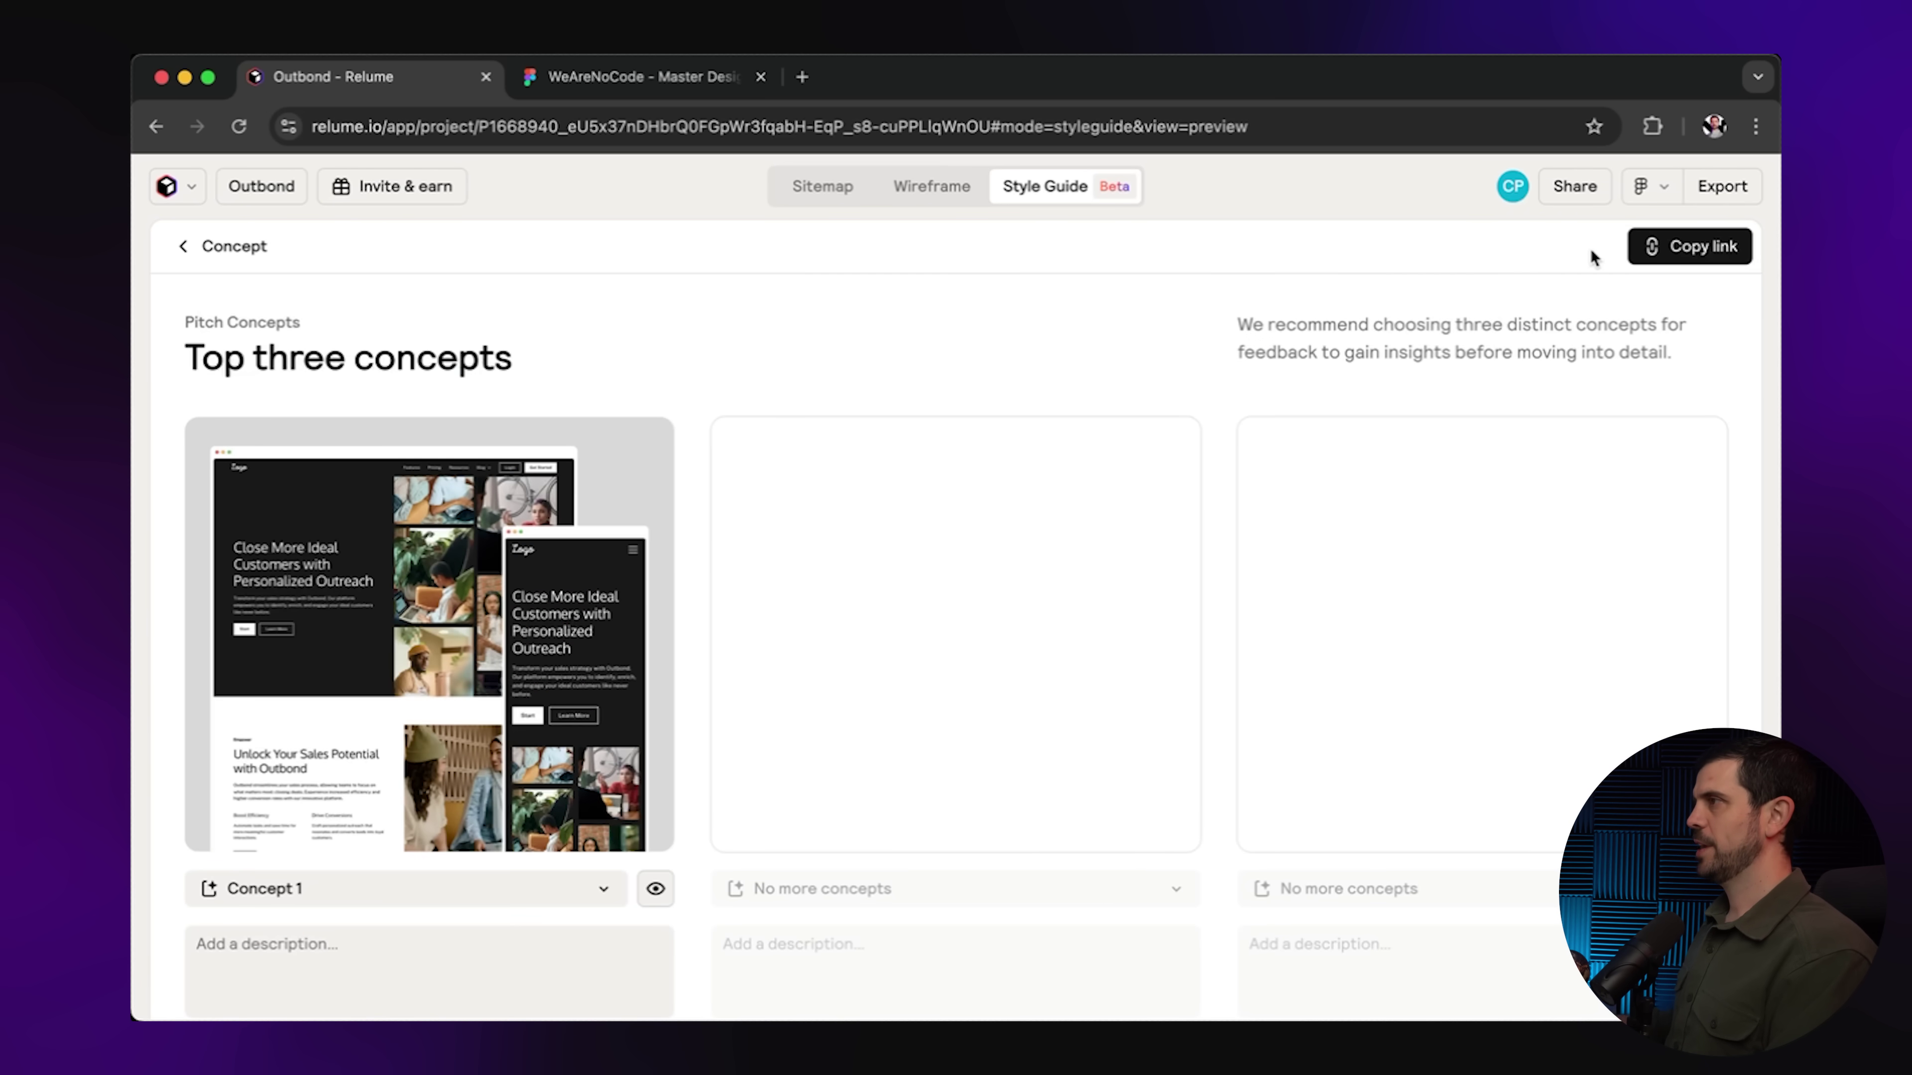
{"action": "mouse_move", "coordinate": [447, 586]}
{"action": "left_click", "coordinate": [443, 637]}
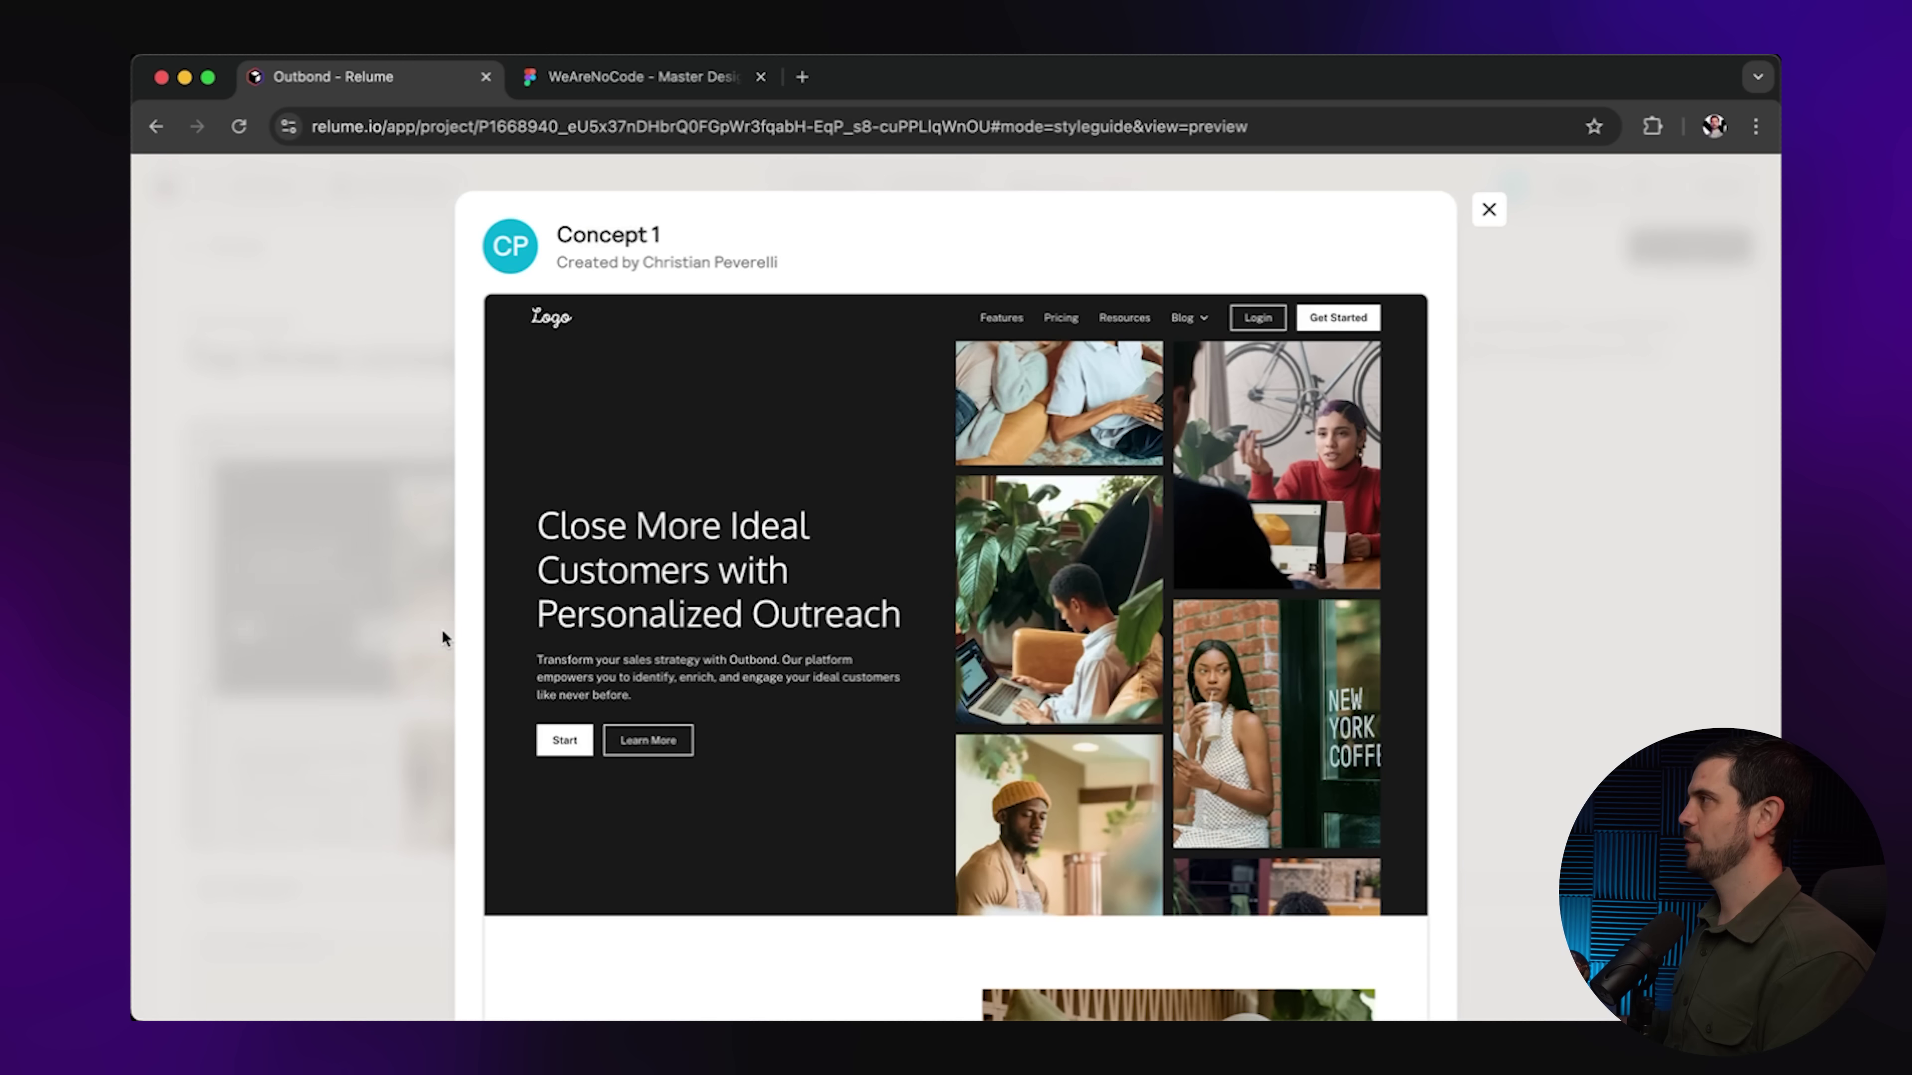
{"action": "scroll", "coordinate": [866, 511], "scroll_direction": "down", "scroll_amount": 5}
{"action": "scroll", "coordinate": [866, 512], "scroll_direction": "down", "scroll_amount": 8}
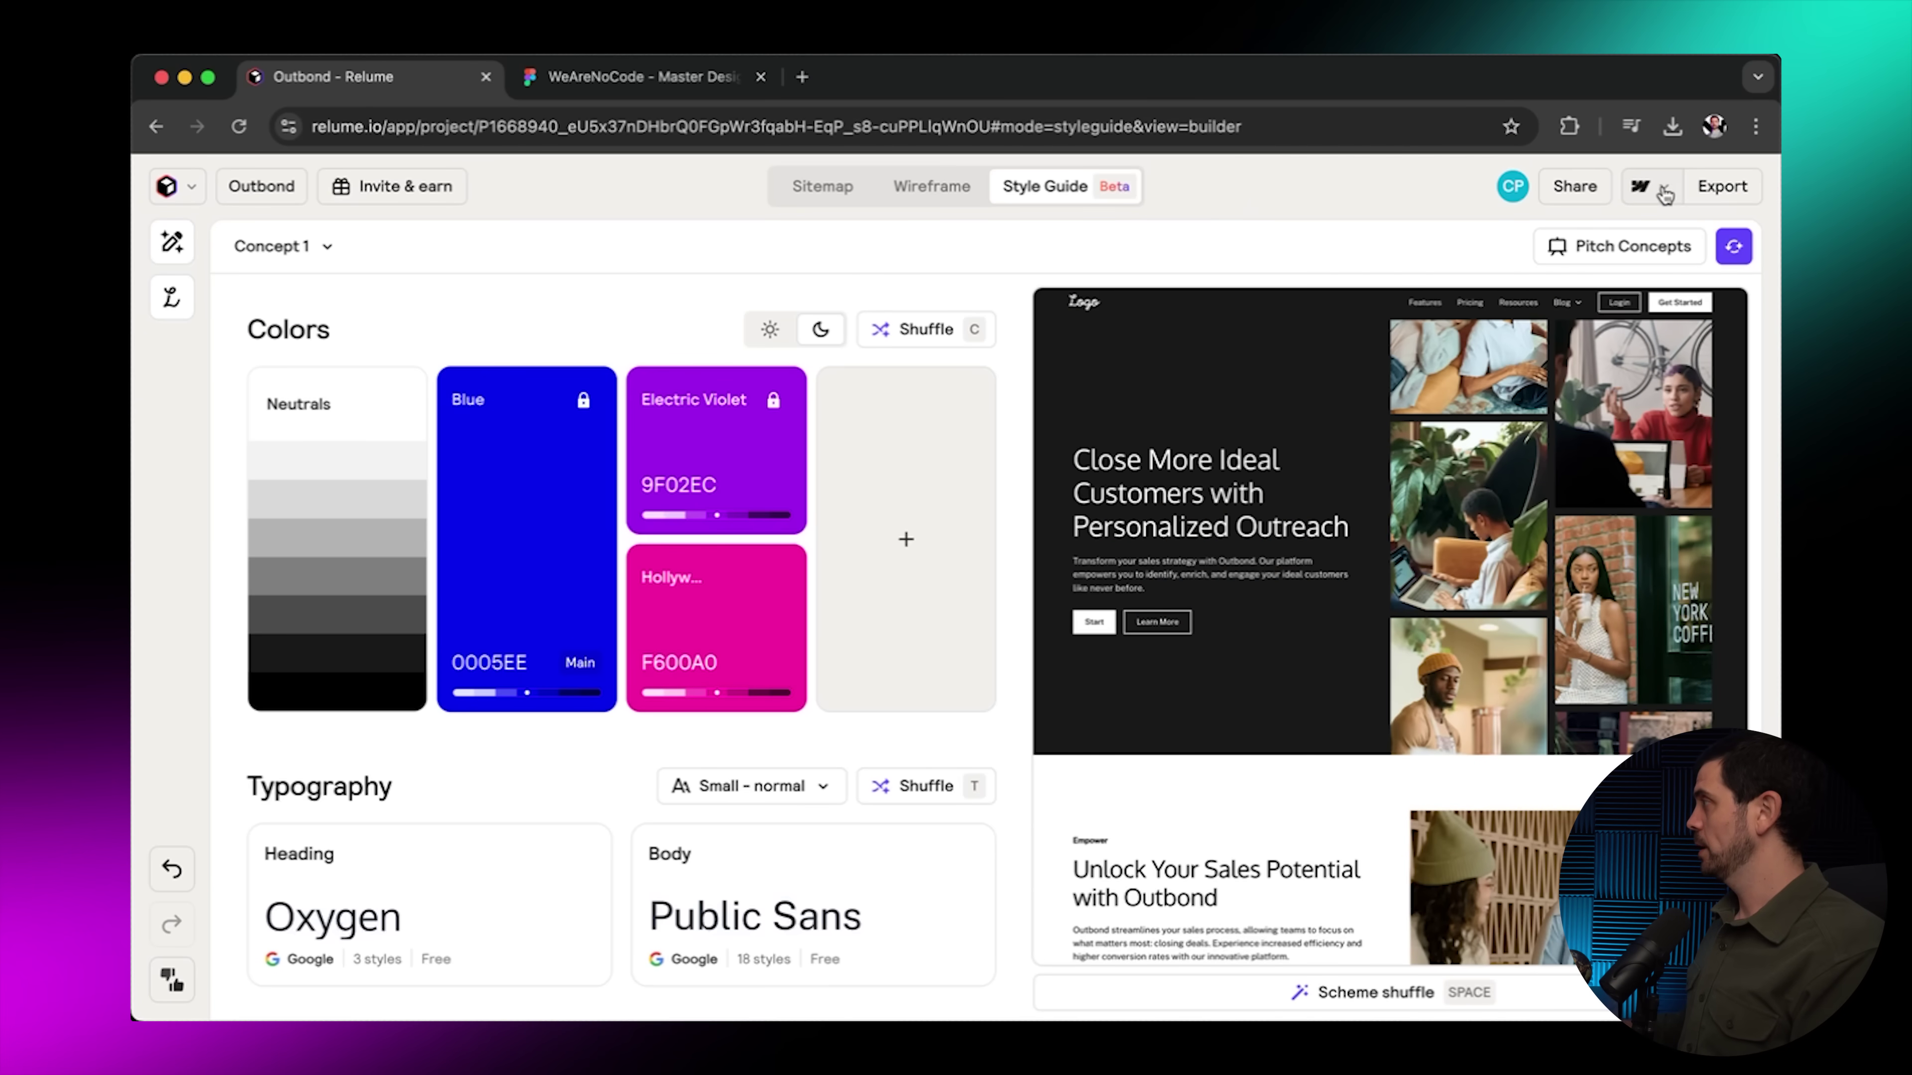
Keep Webflow as the export format and export to show the Install Webflow App steps.
{"action": "left_click", "coordinate": [1665, 193]}
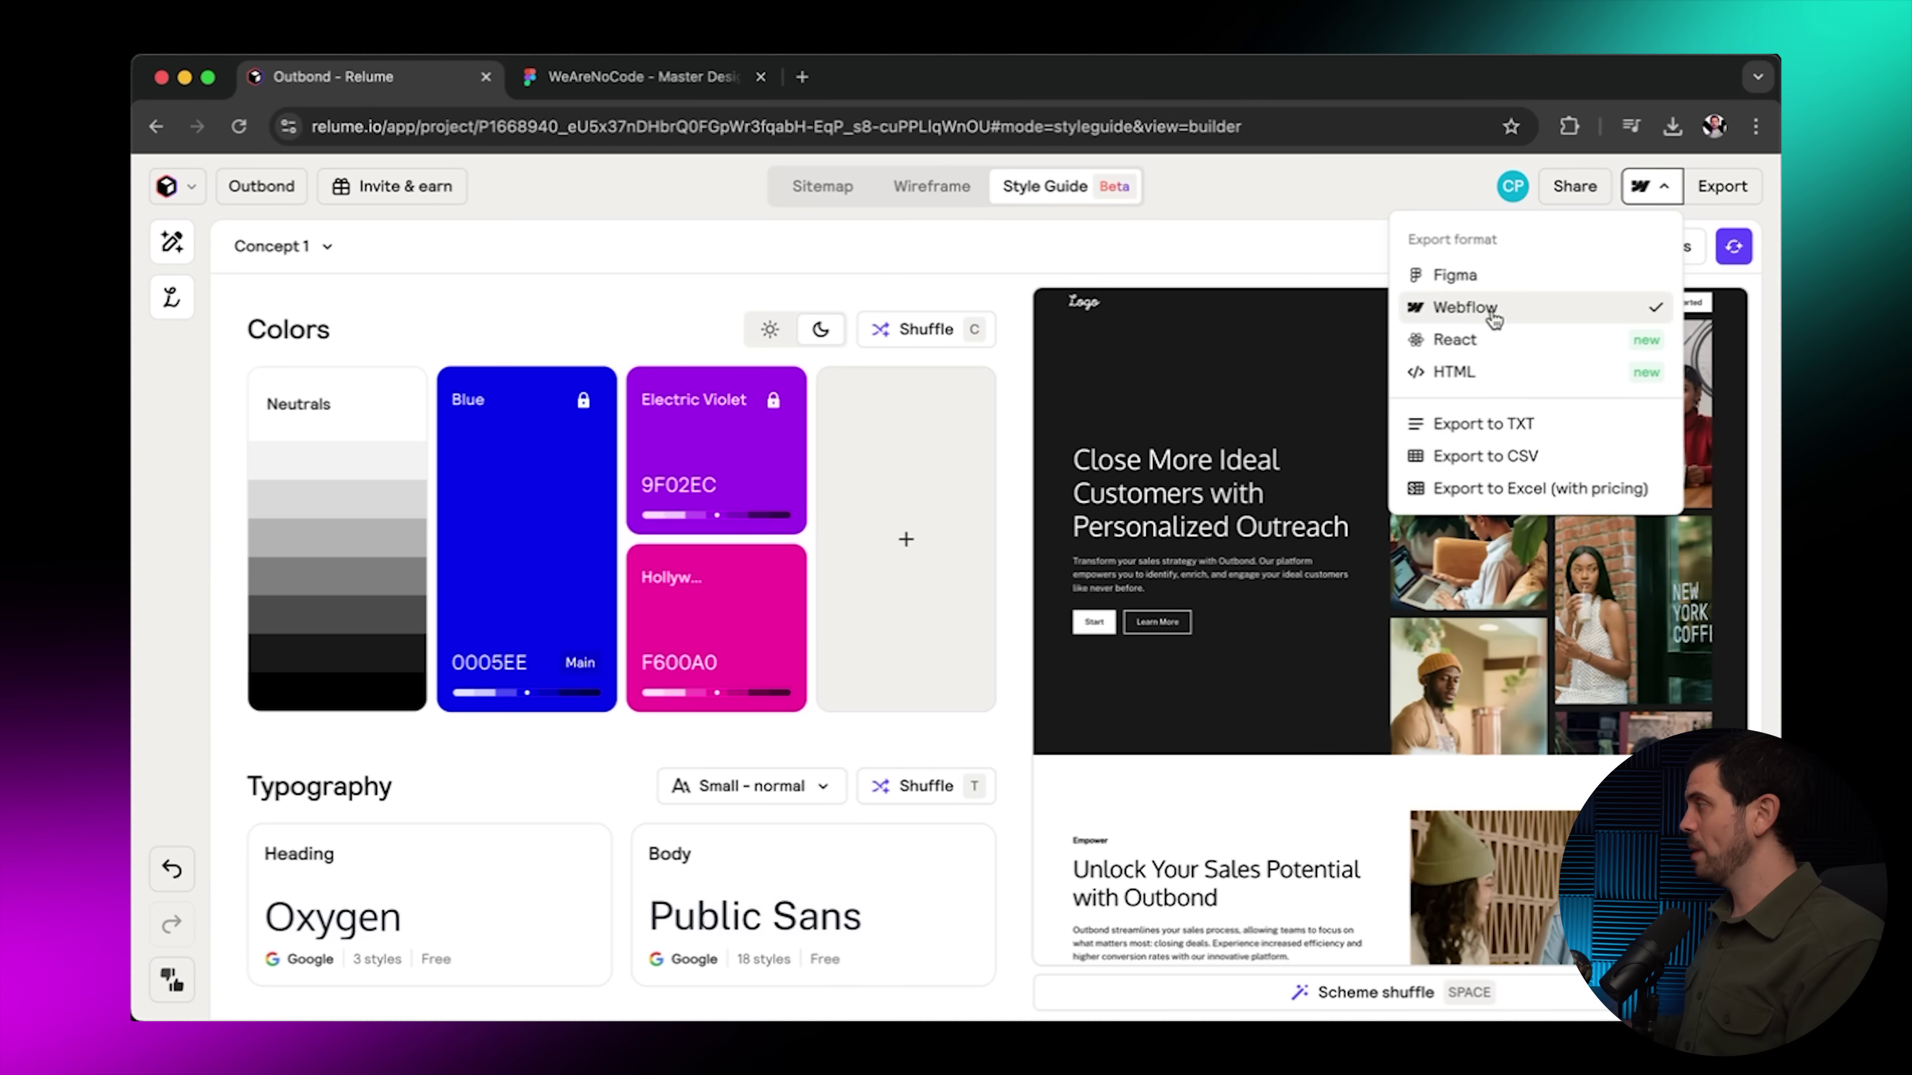
{"action": "left_click", "coordinate": [1447, 195]}
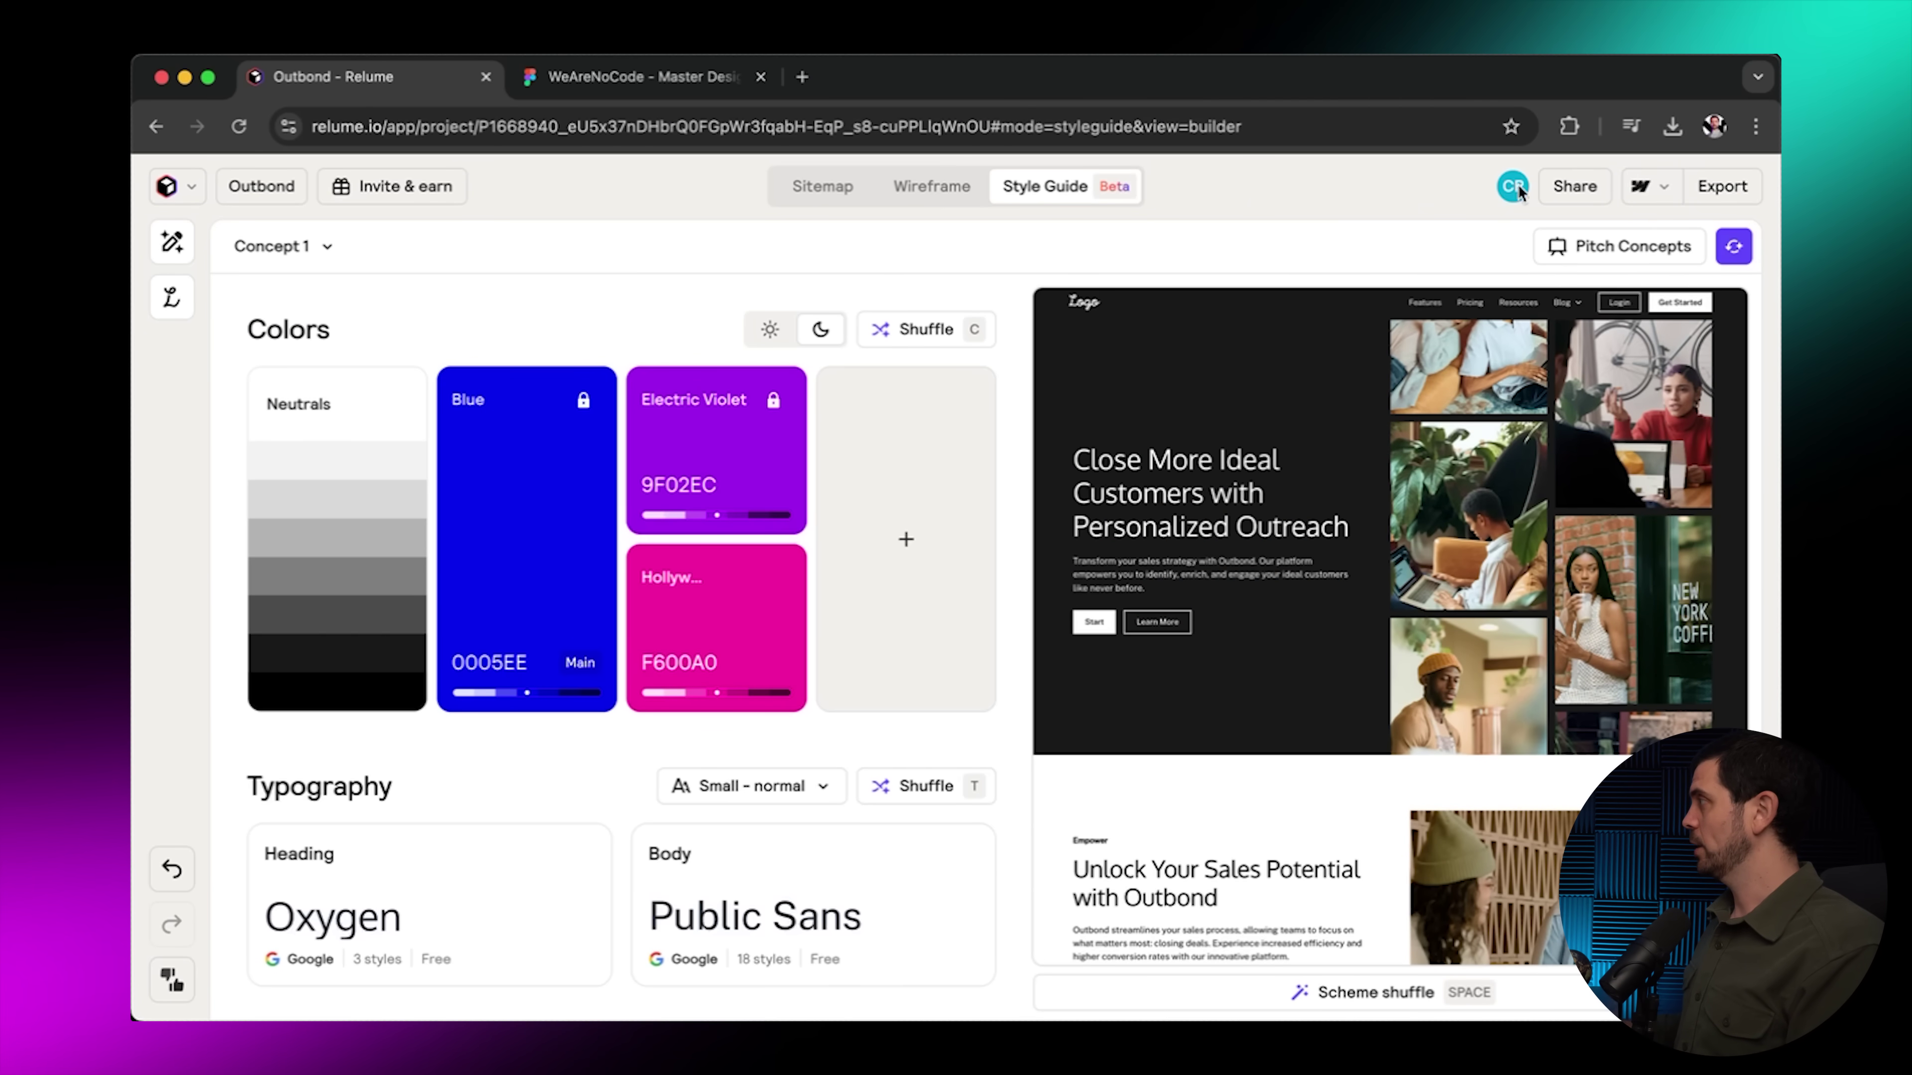
{"action": "left_click", "coordinate": [1719, 186]}
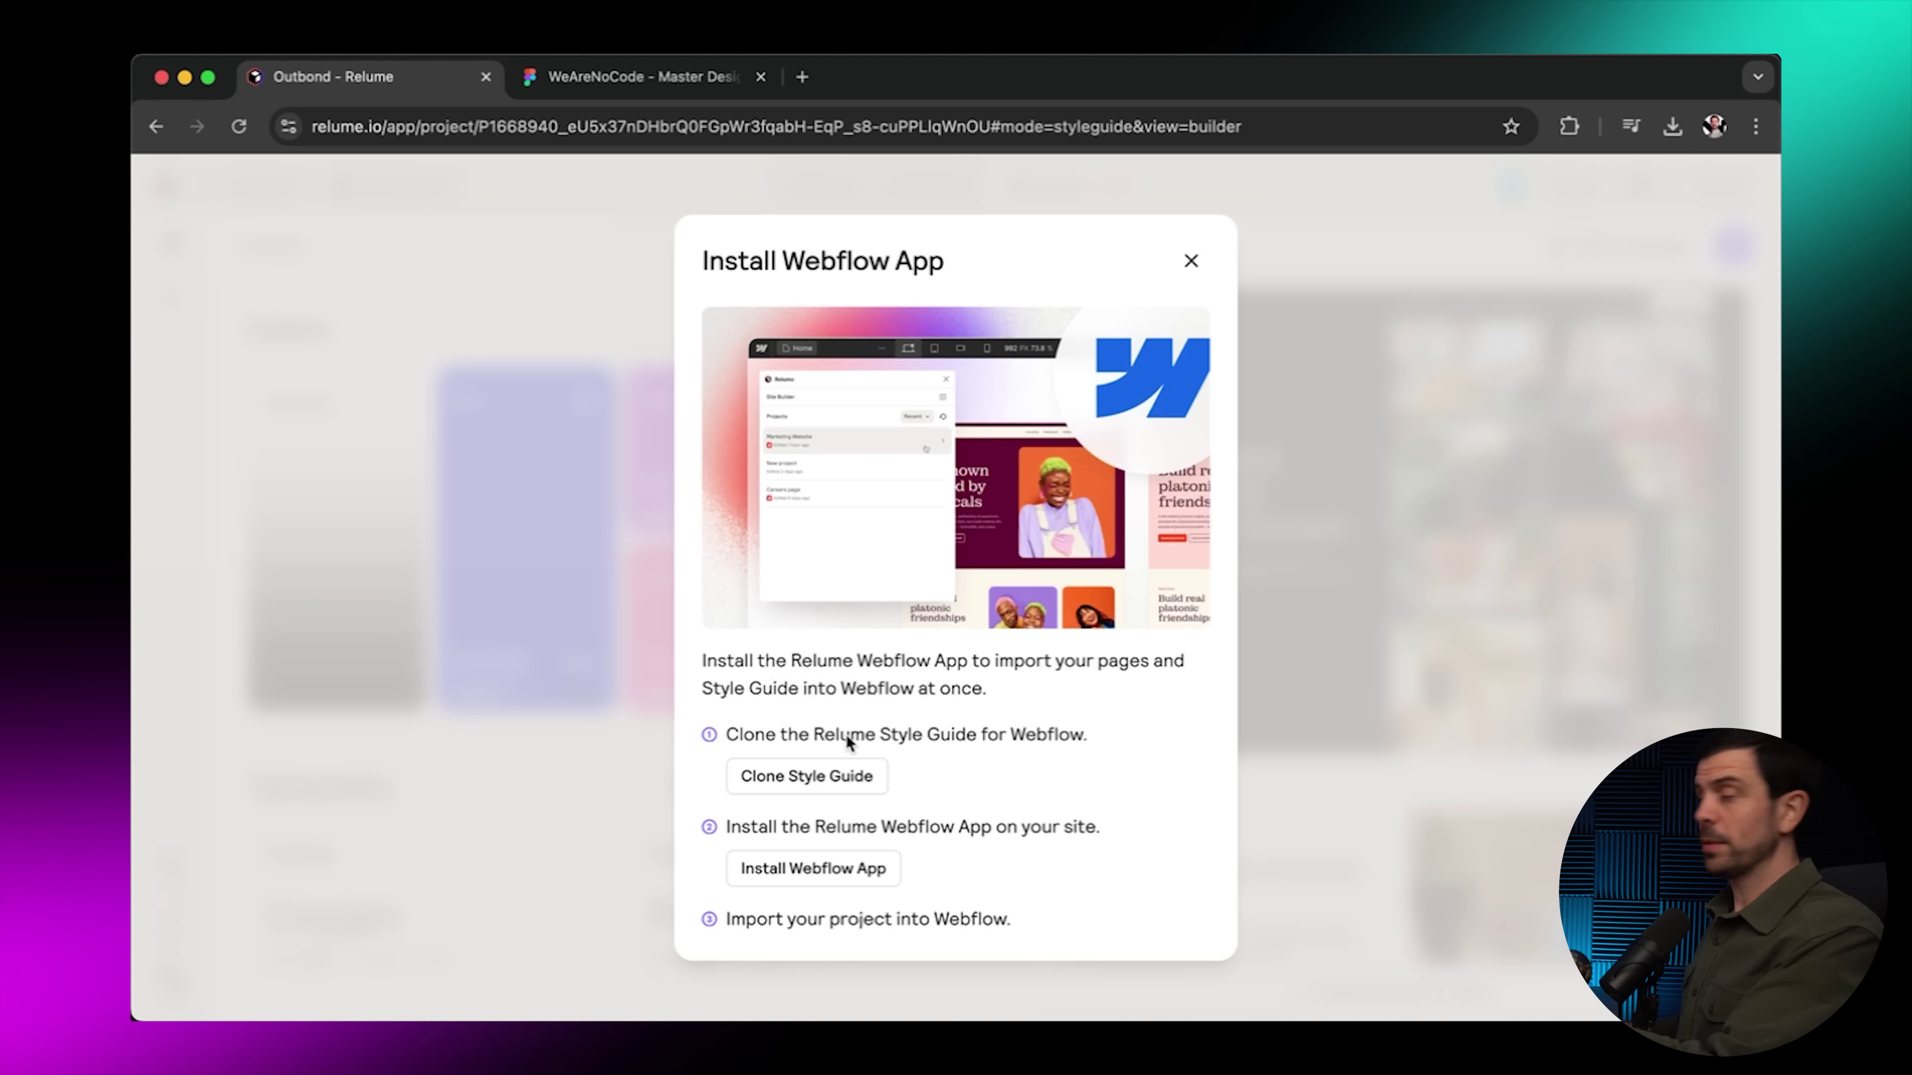
Clone the Relume Style Guide starter project into Webflow as the new Outbond site.
{"action": "left_click", "coordinate": [837, 786]}
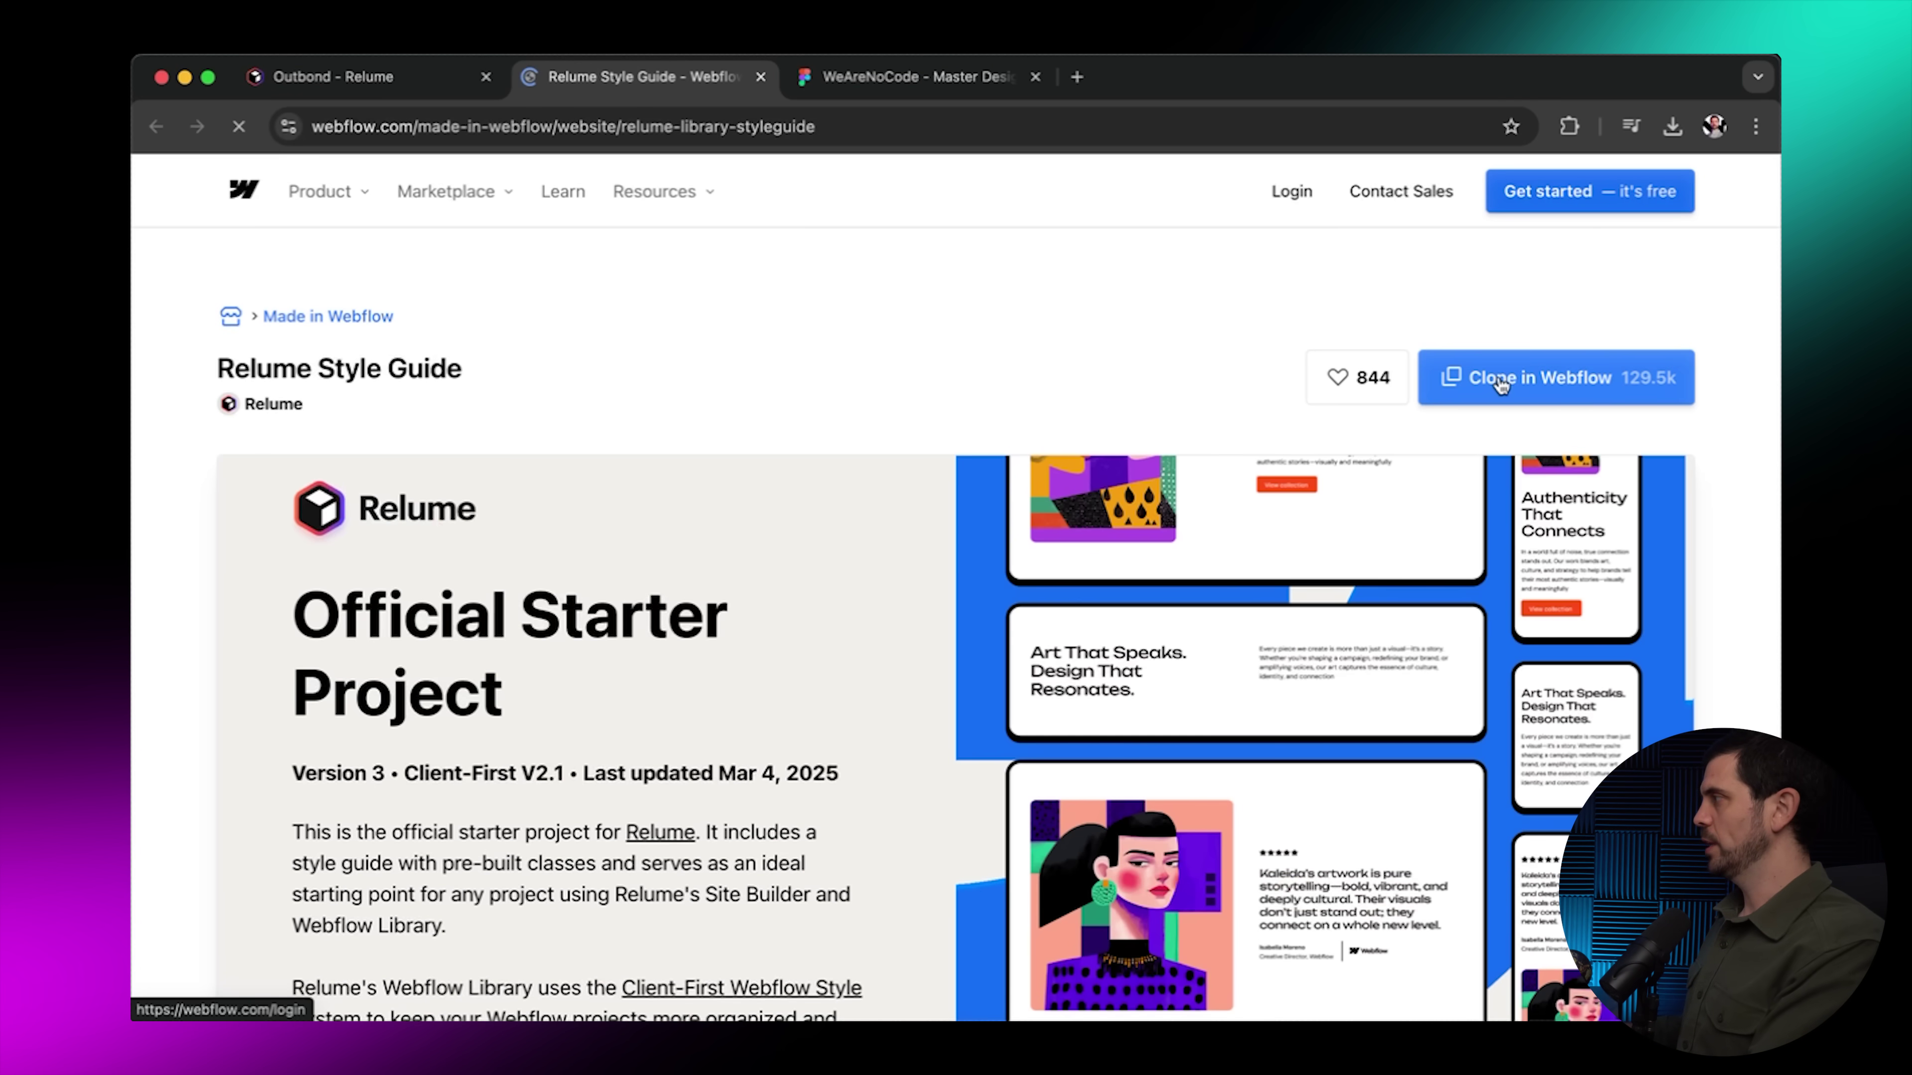
{"action": "left_click", "coordinate": [1500, 382]}
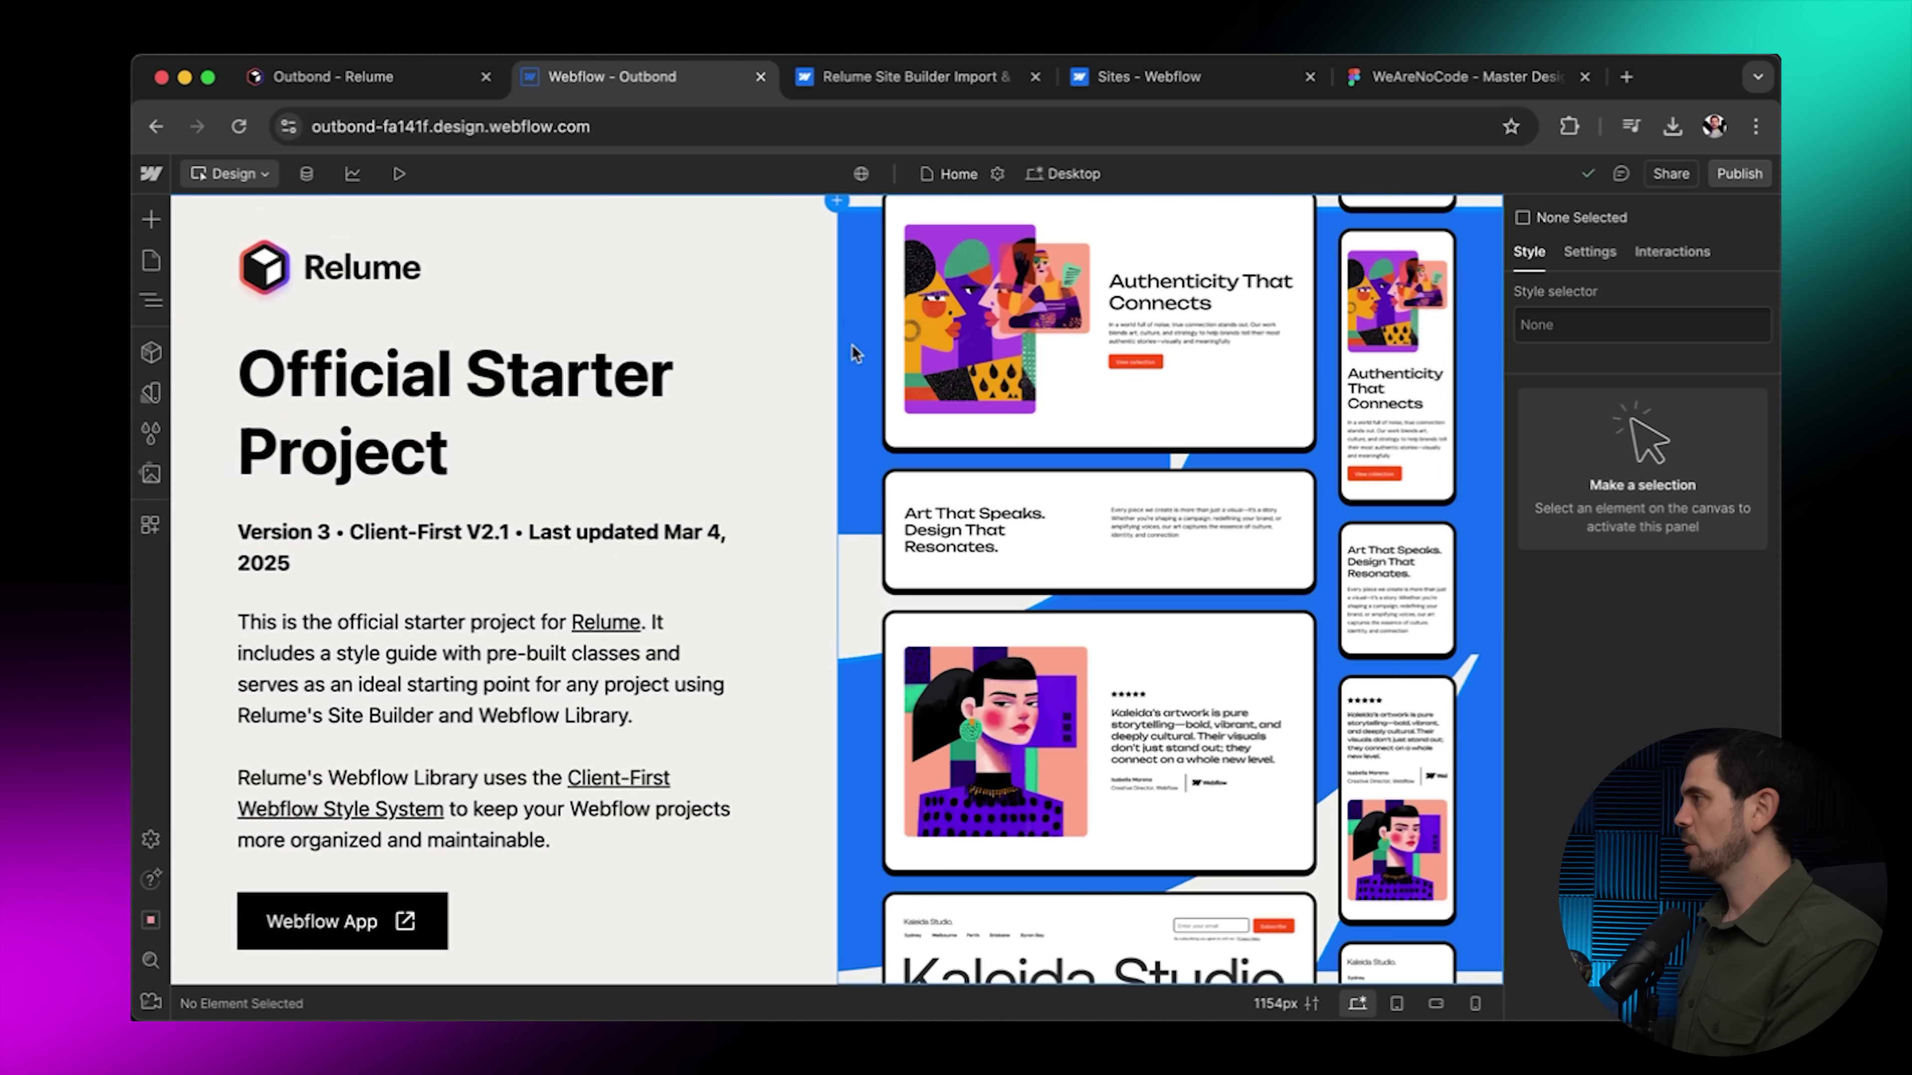
Install the Relume Site Builder Import app, log in to Relume, and open the Outbond project.
{"action": "left_click", "coordinate": [156, 525]}
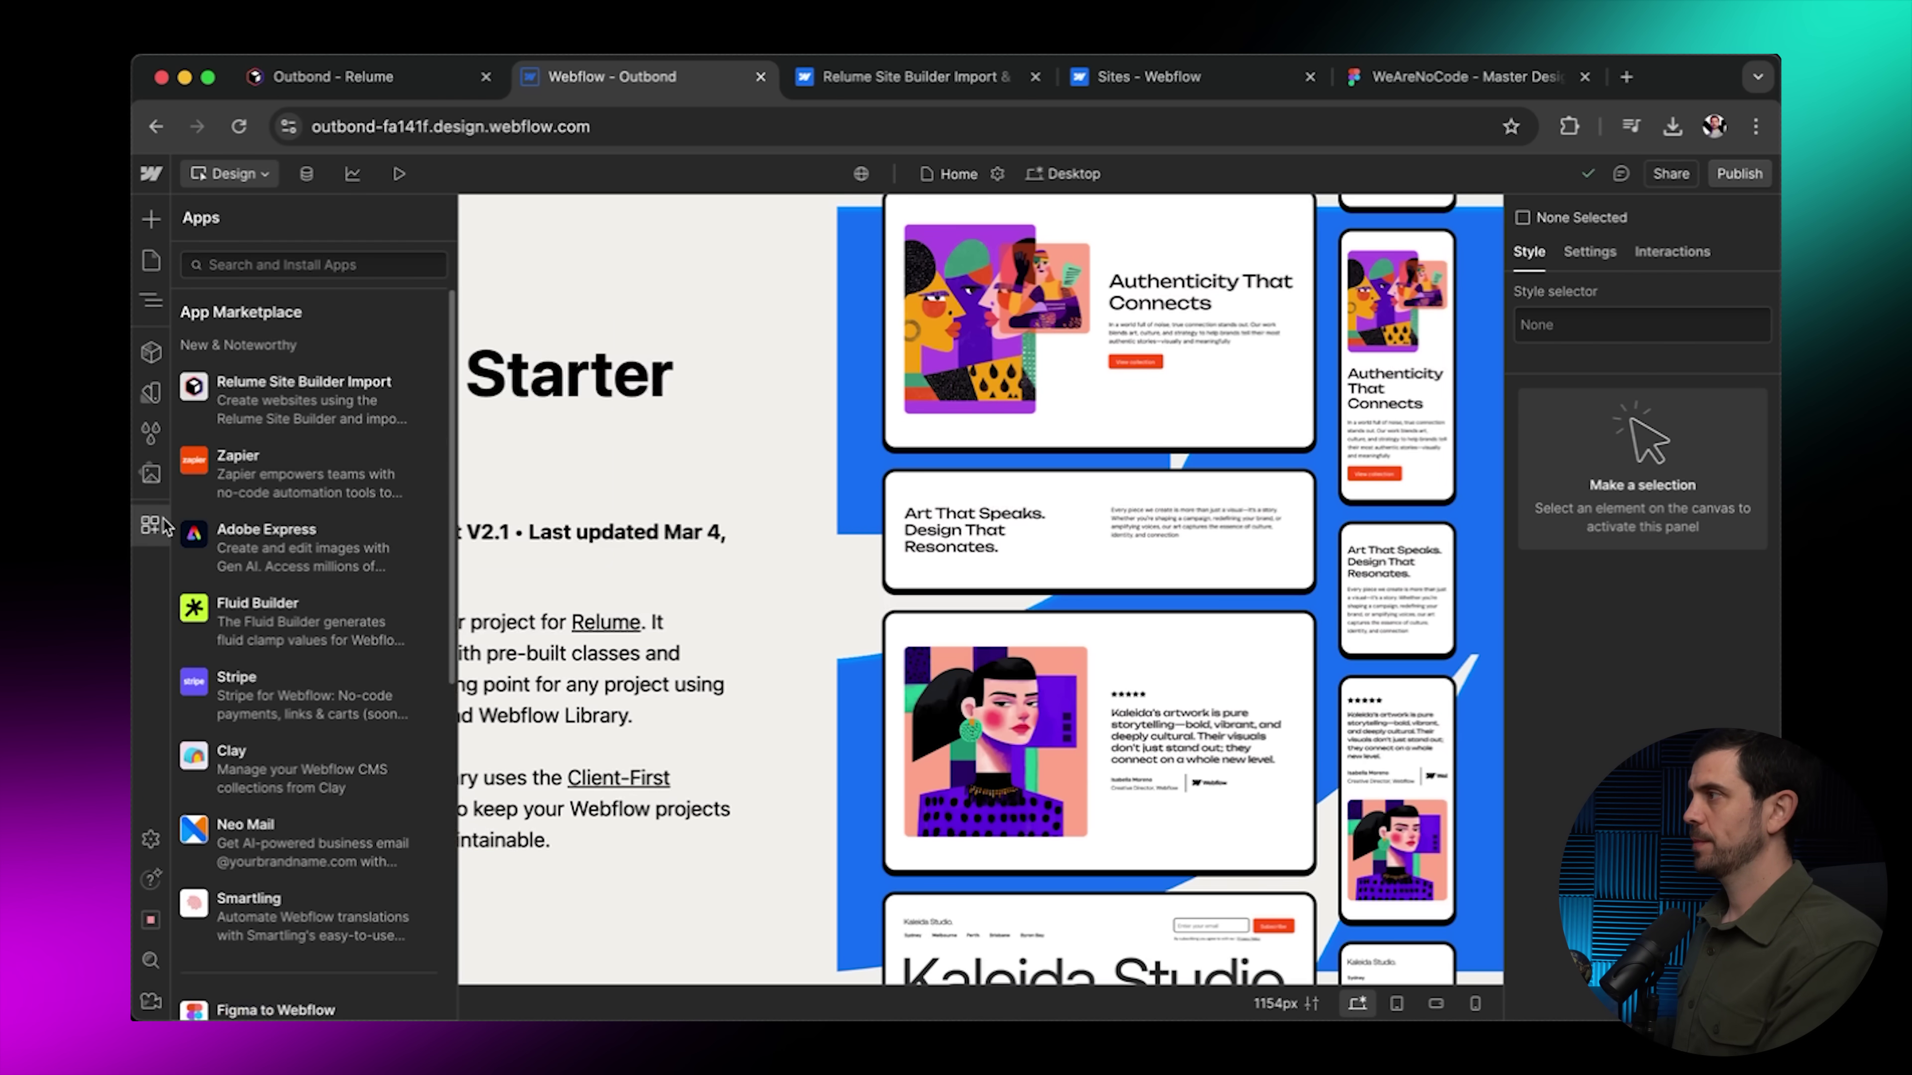
{"action": "left_click", "coordinate": [264, 396]}
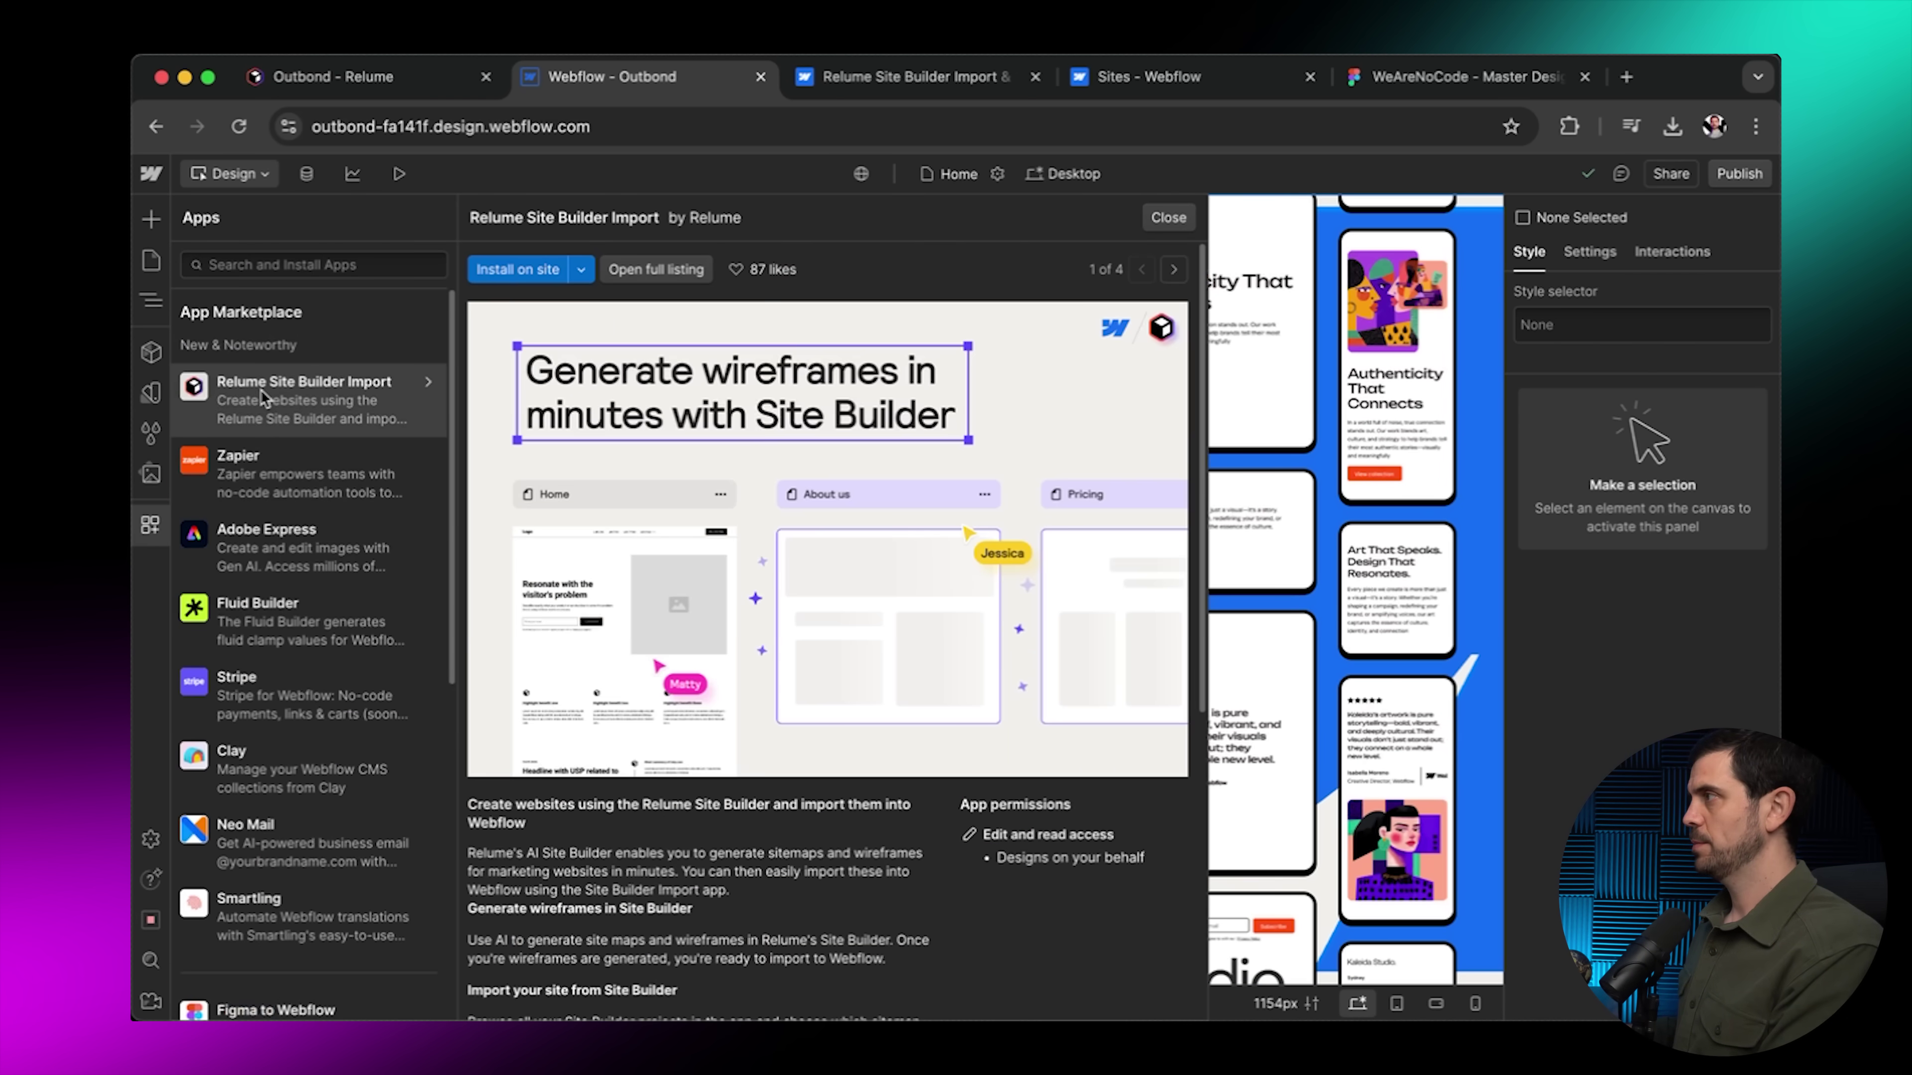
{"action": "left_click", "coordinate": [519, 272]}
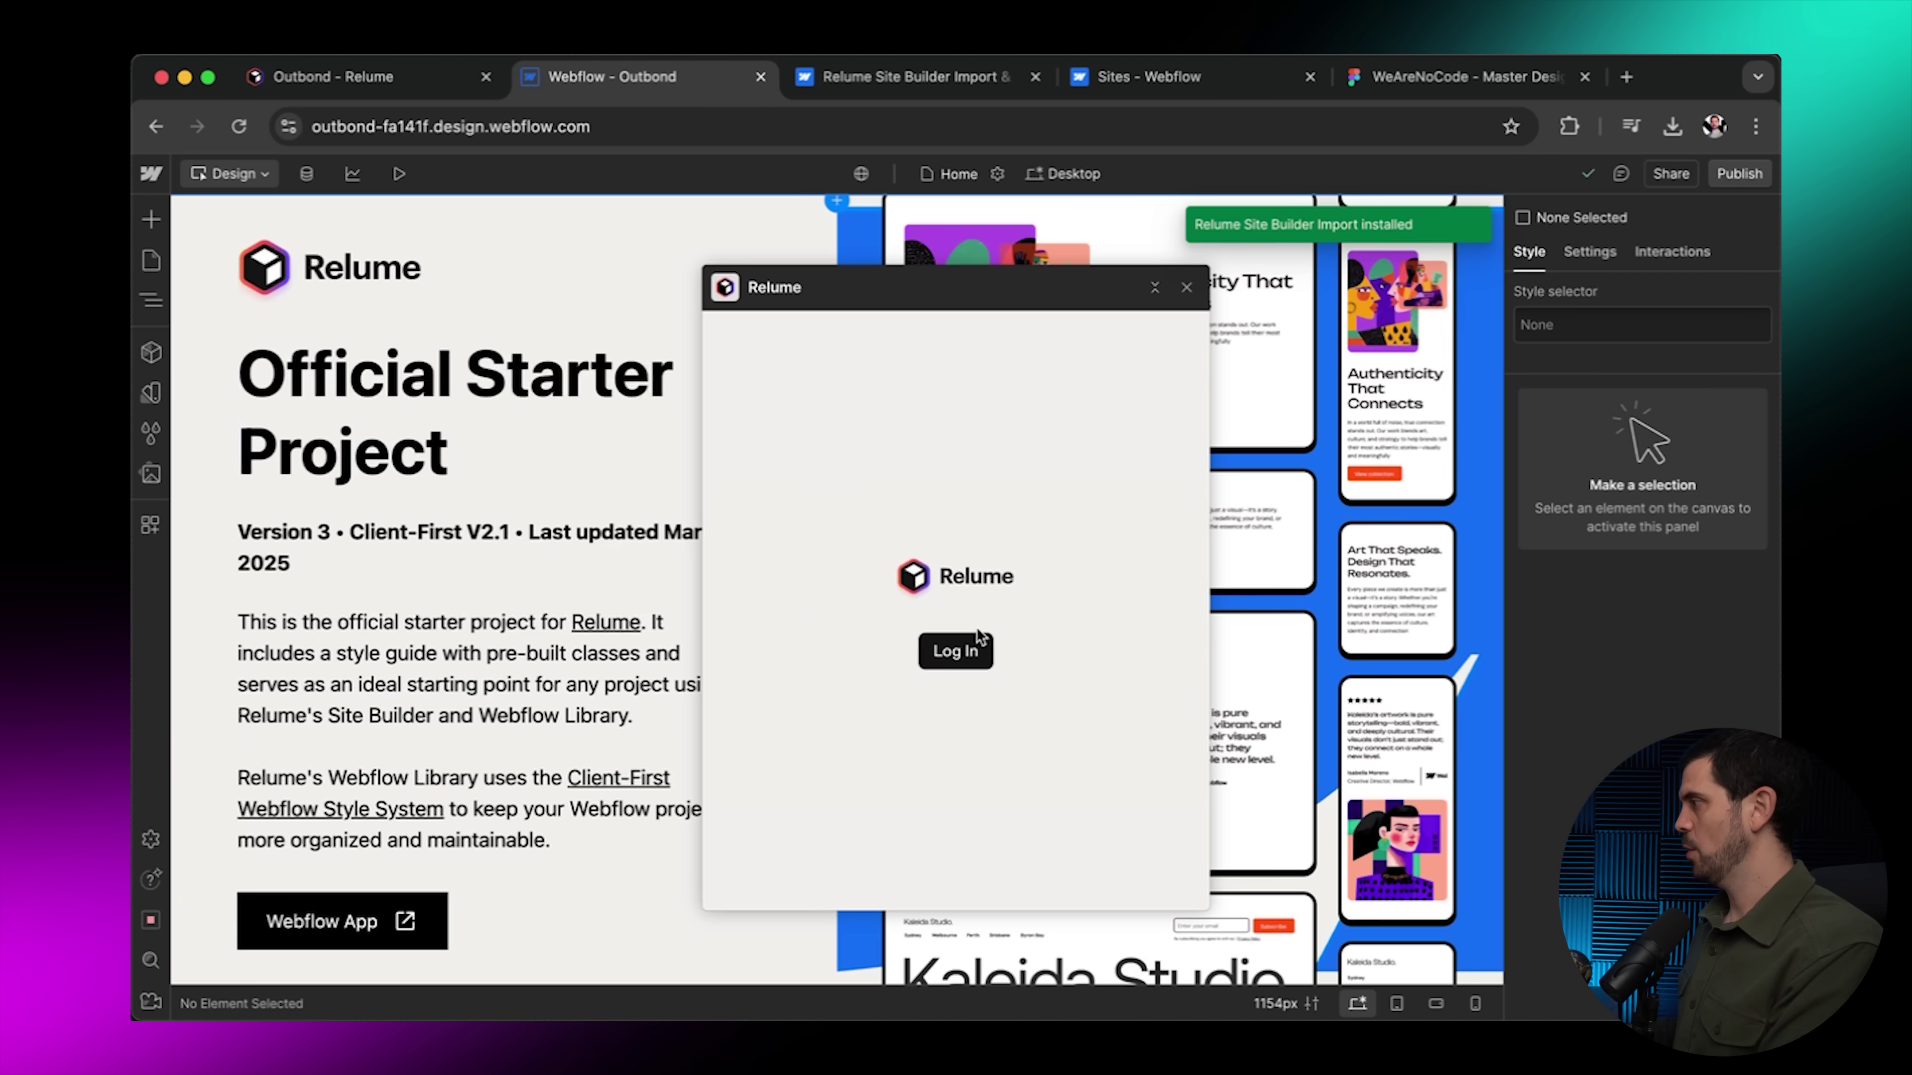
{"action": "left_click", "coordinate": [957, 654]}
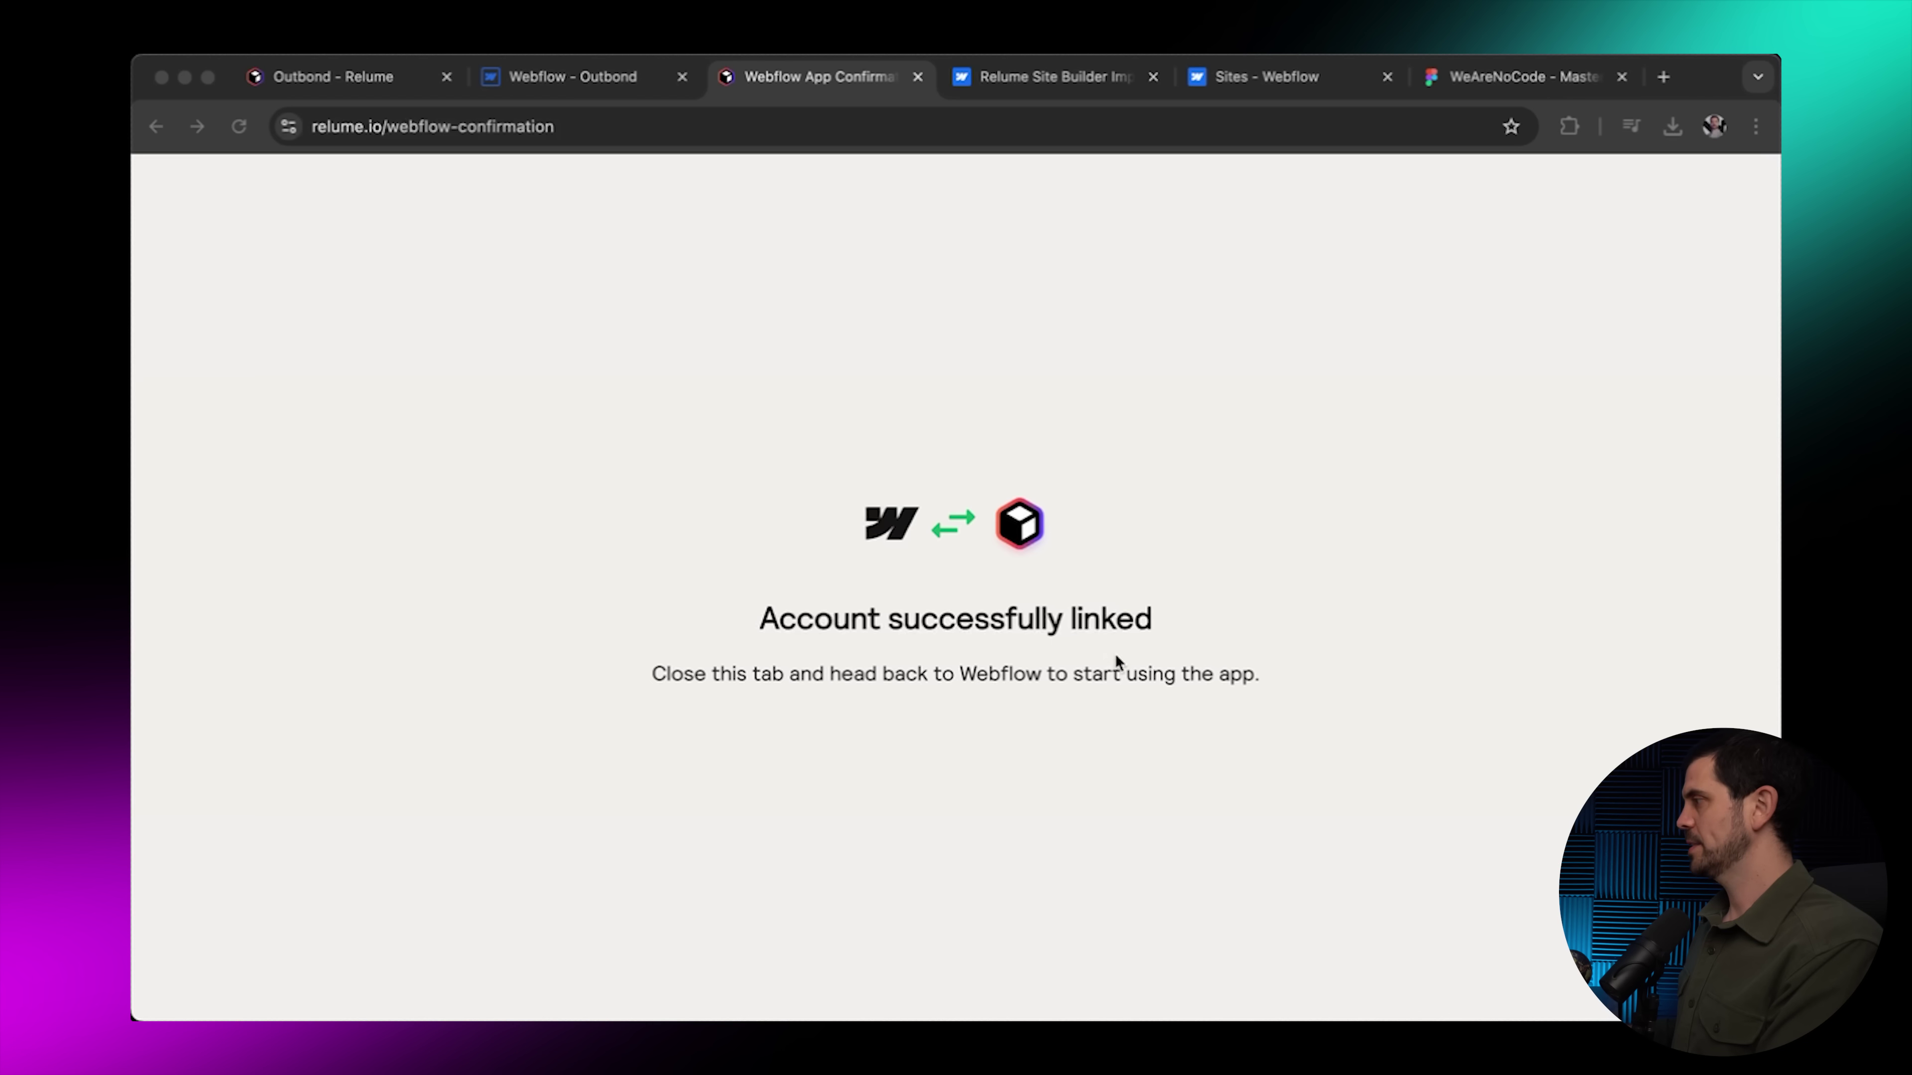
{"action": "left_click", "coordinate": [572, 76]}
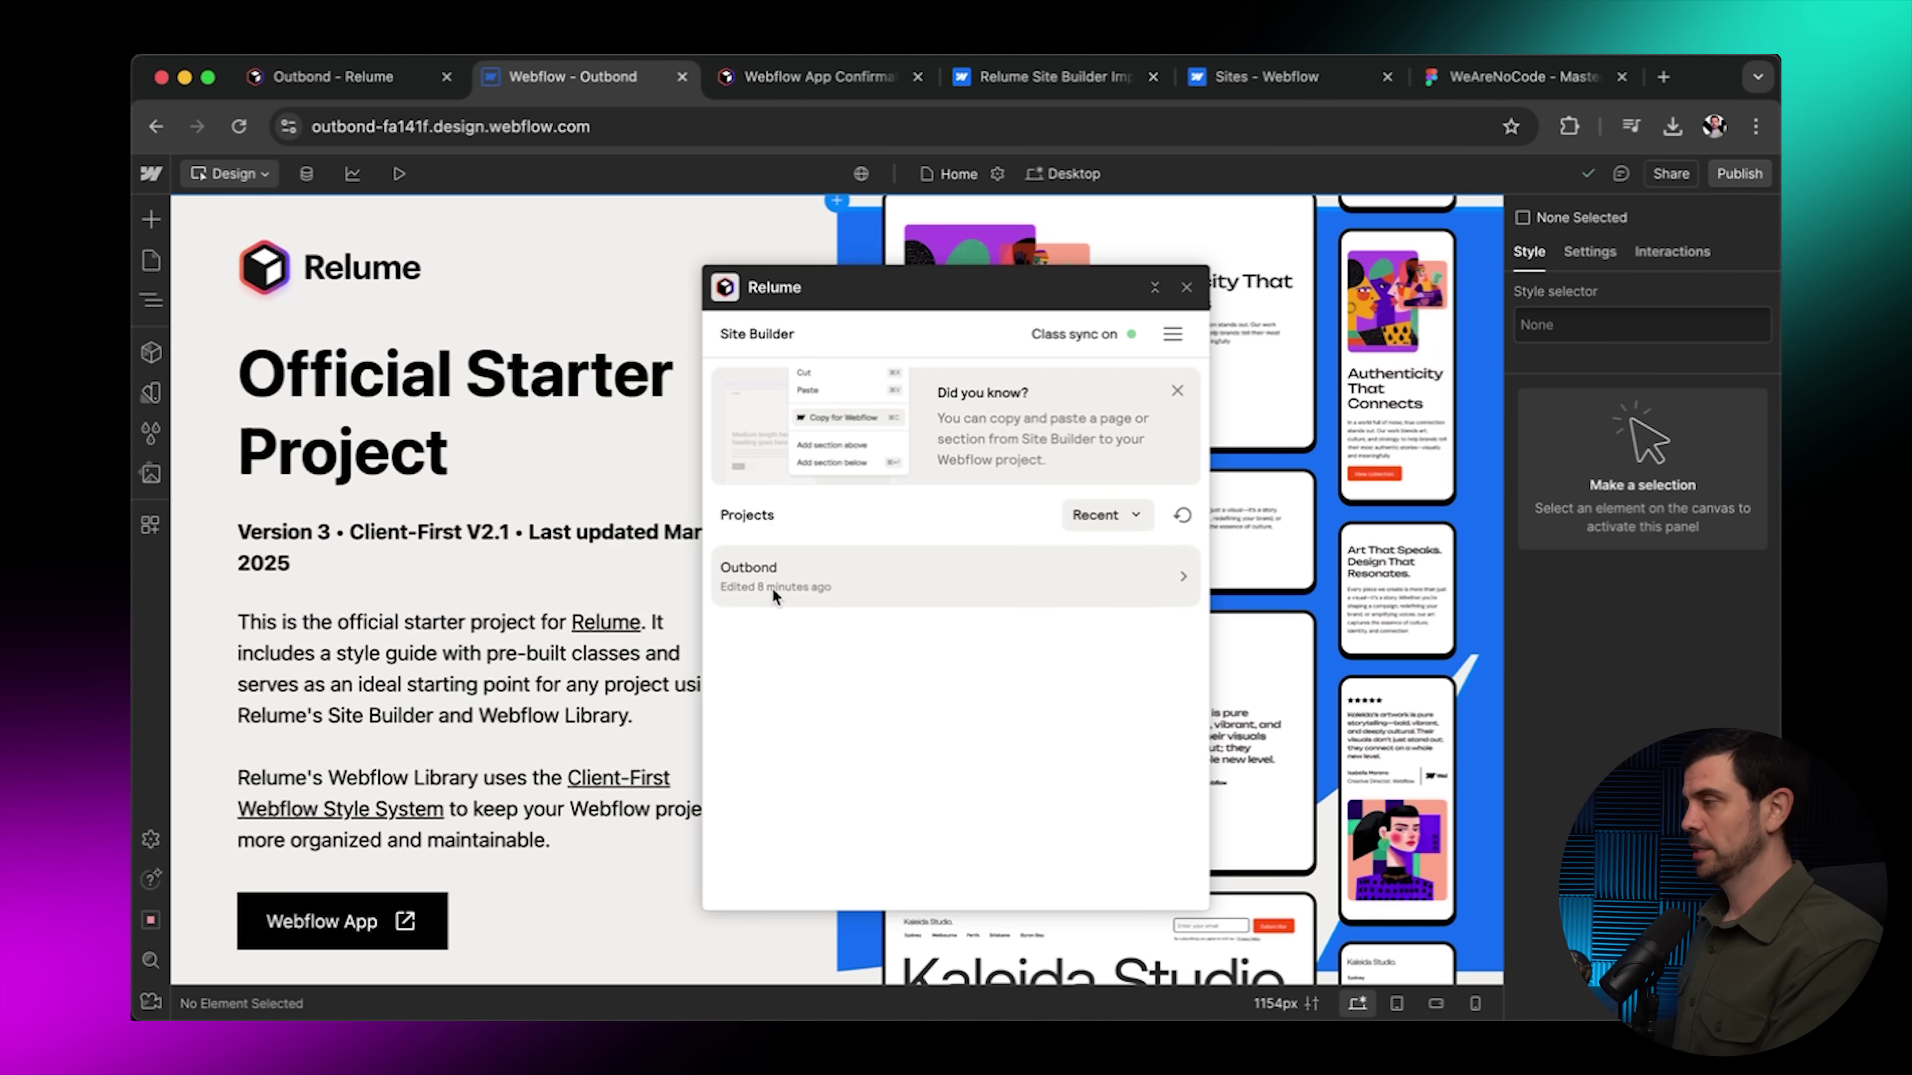
{"action": "left_click", "coordinate": [834, 576]}
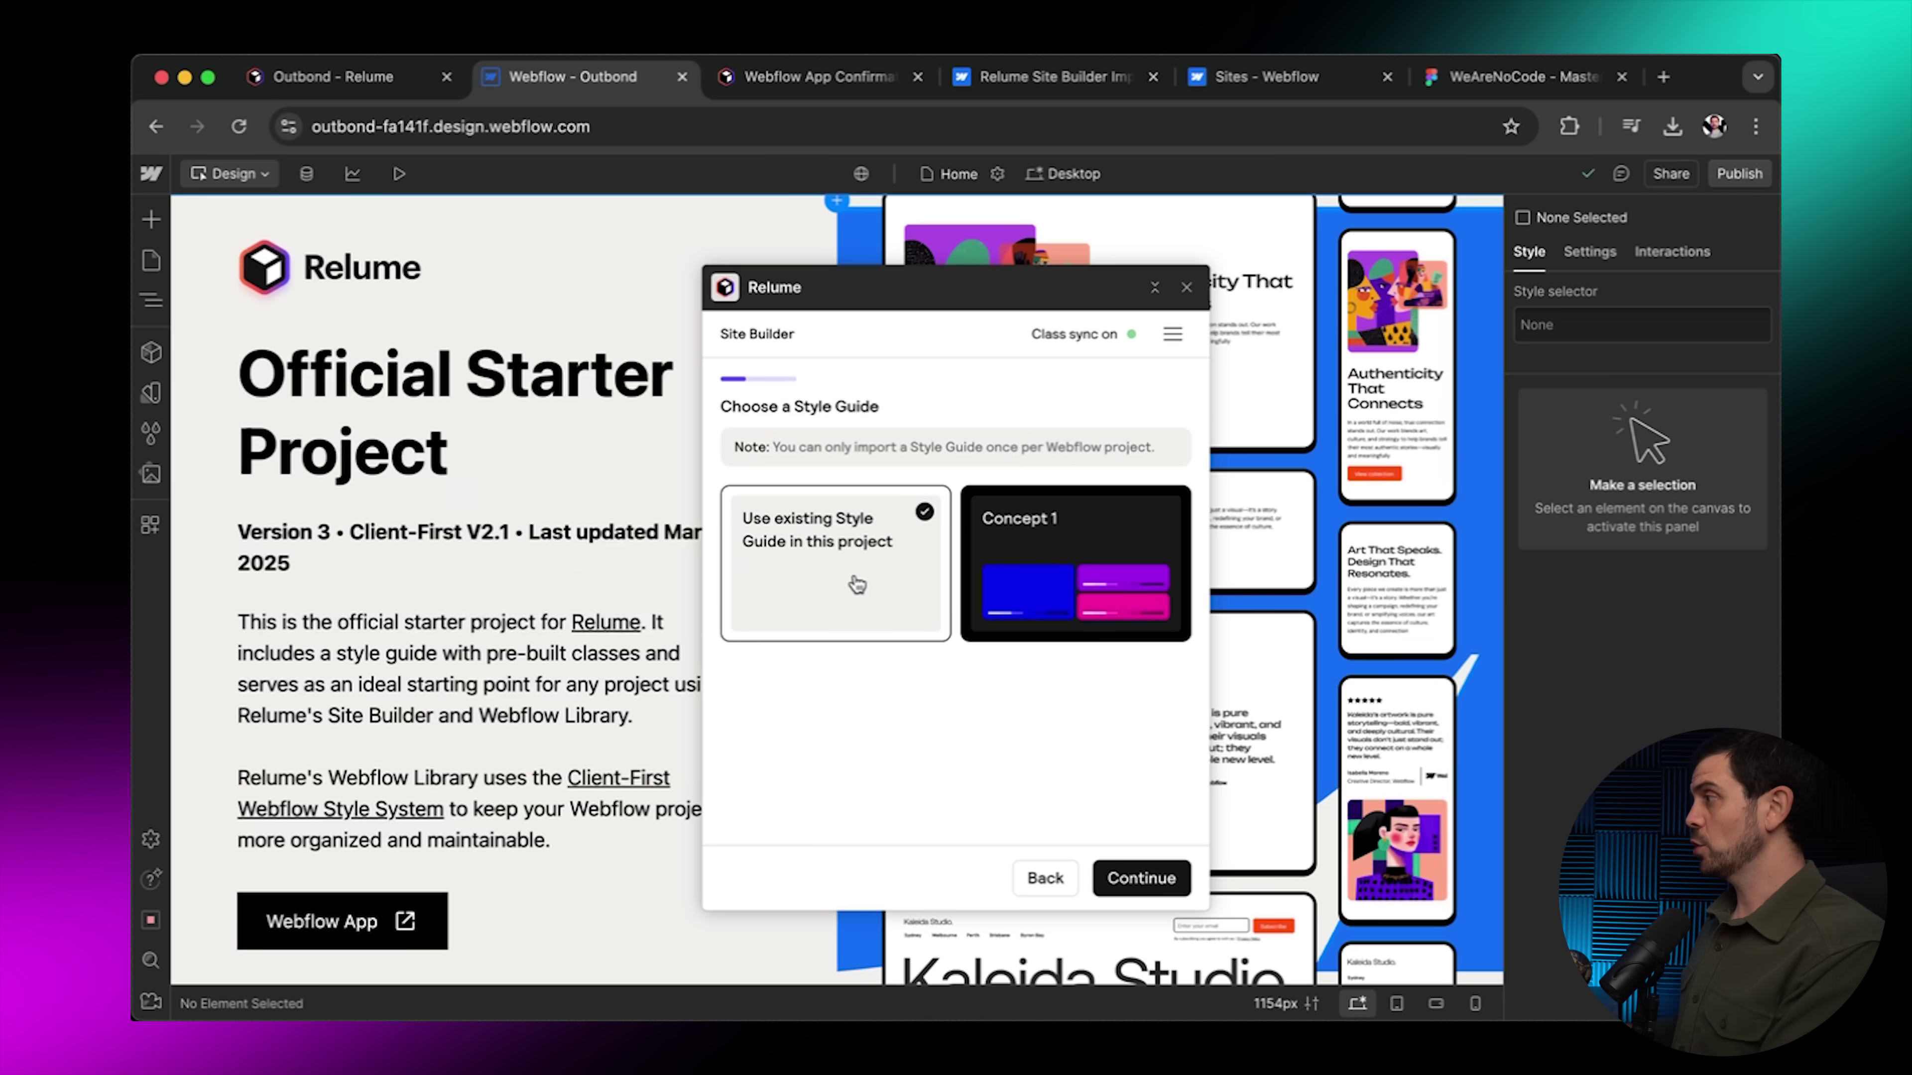
Choose the Concept 1 style guide, select only the Home page, and start the import.
{"action": "left_click", "coordinate": [1078, 550]}
{"action": "left_click", "coordinate": [1141, 878]}
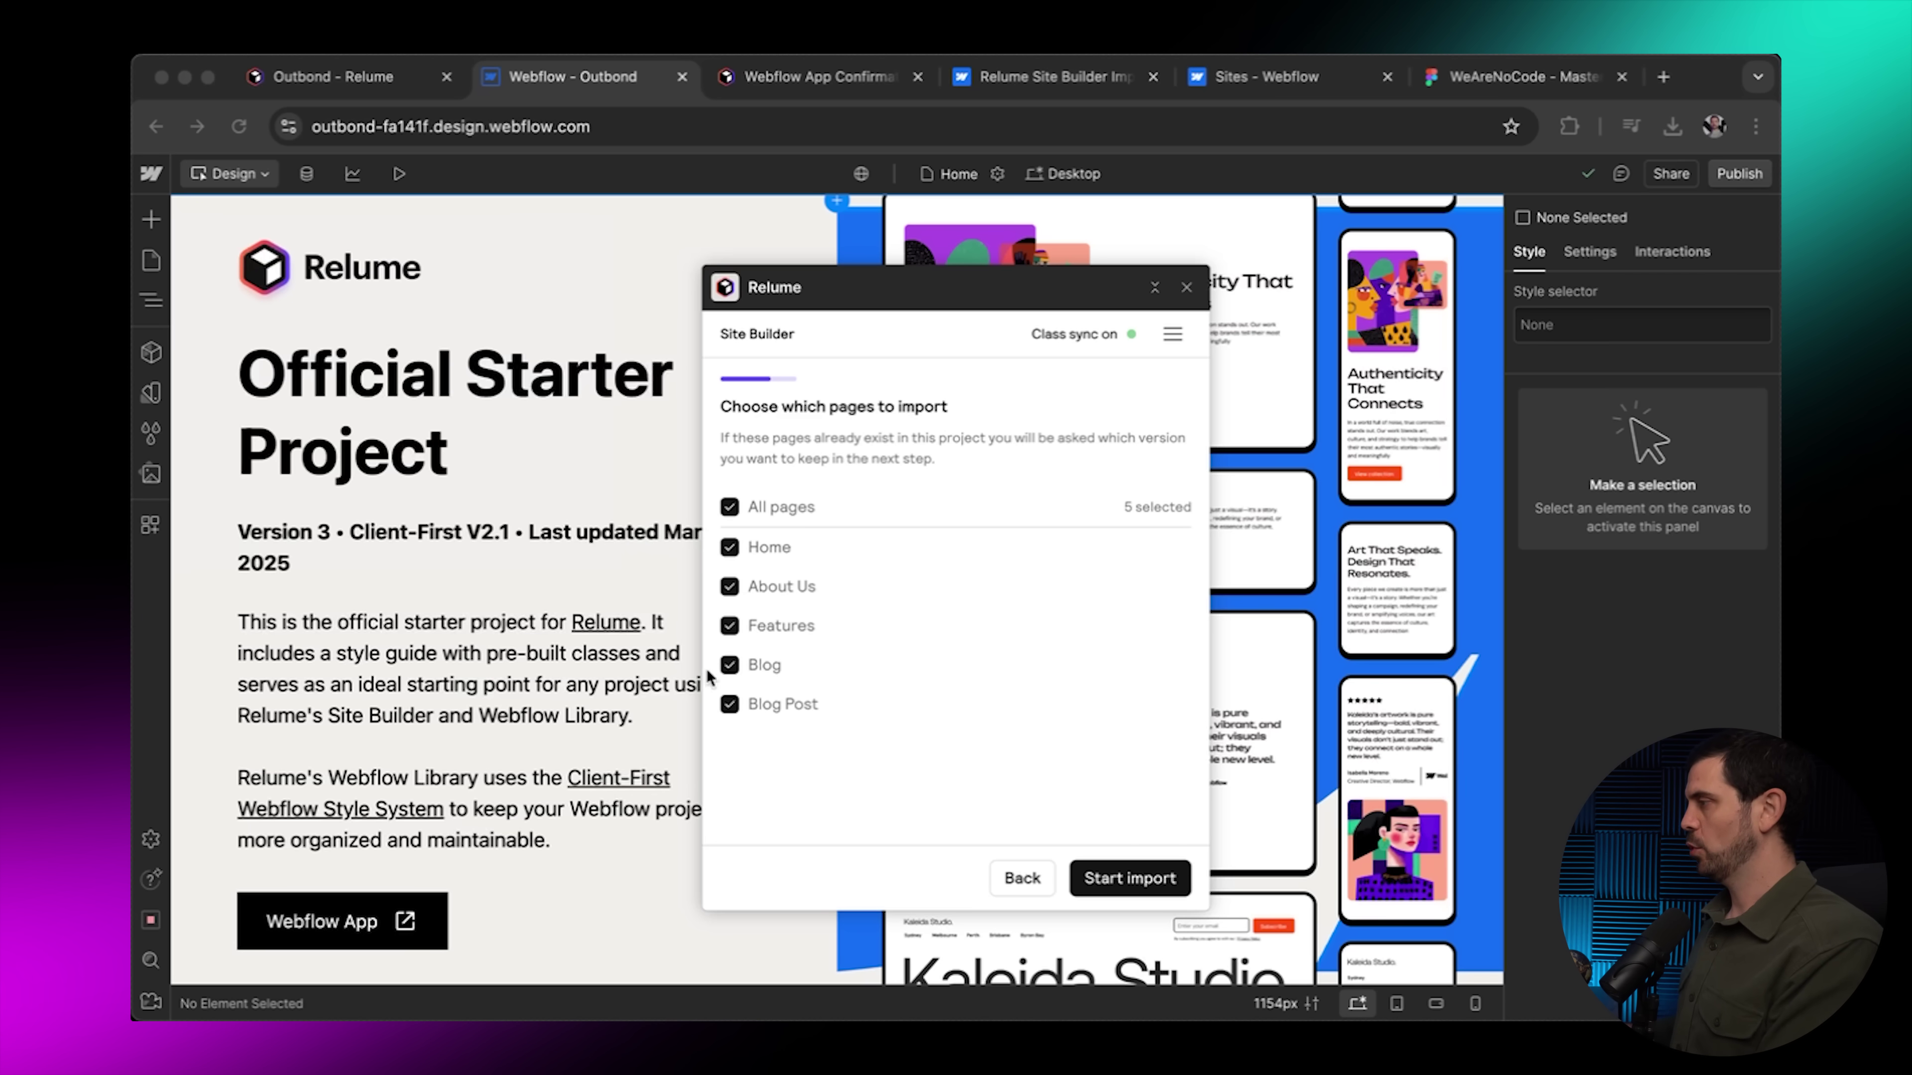
{"action": "left_click", "coordinate": [730, 591]}
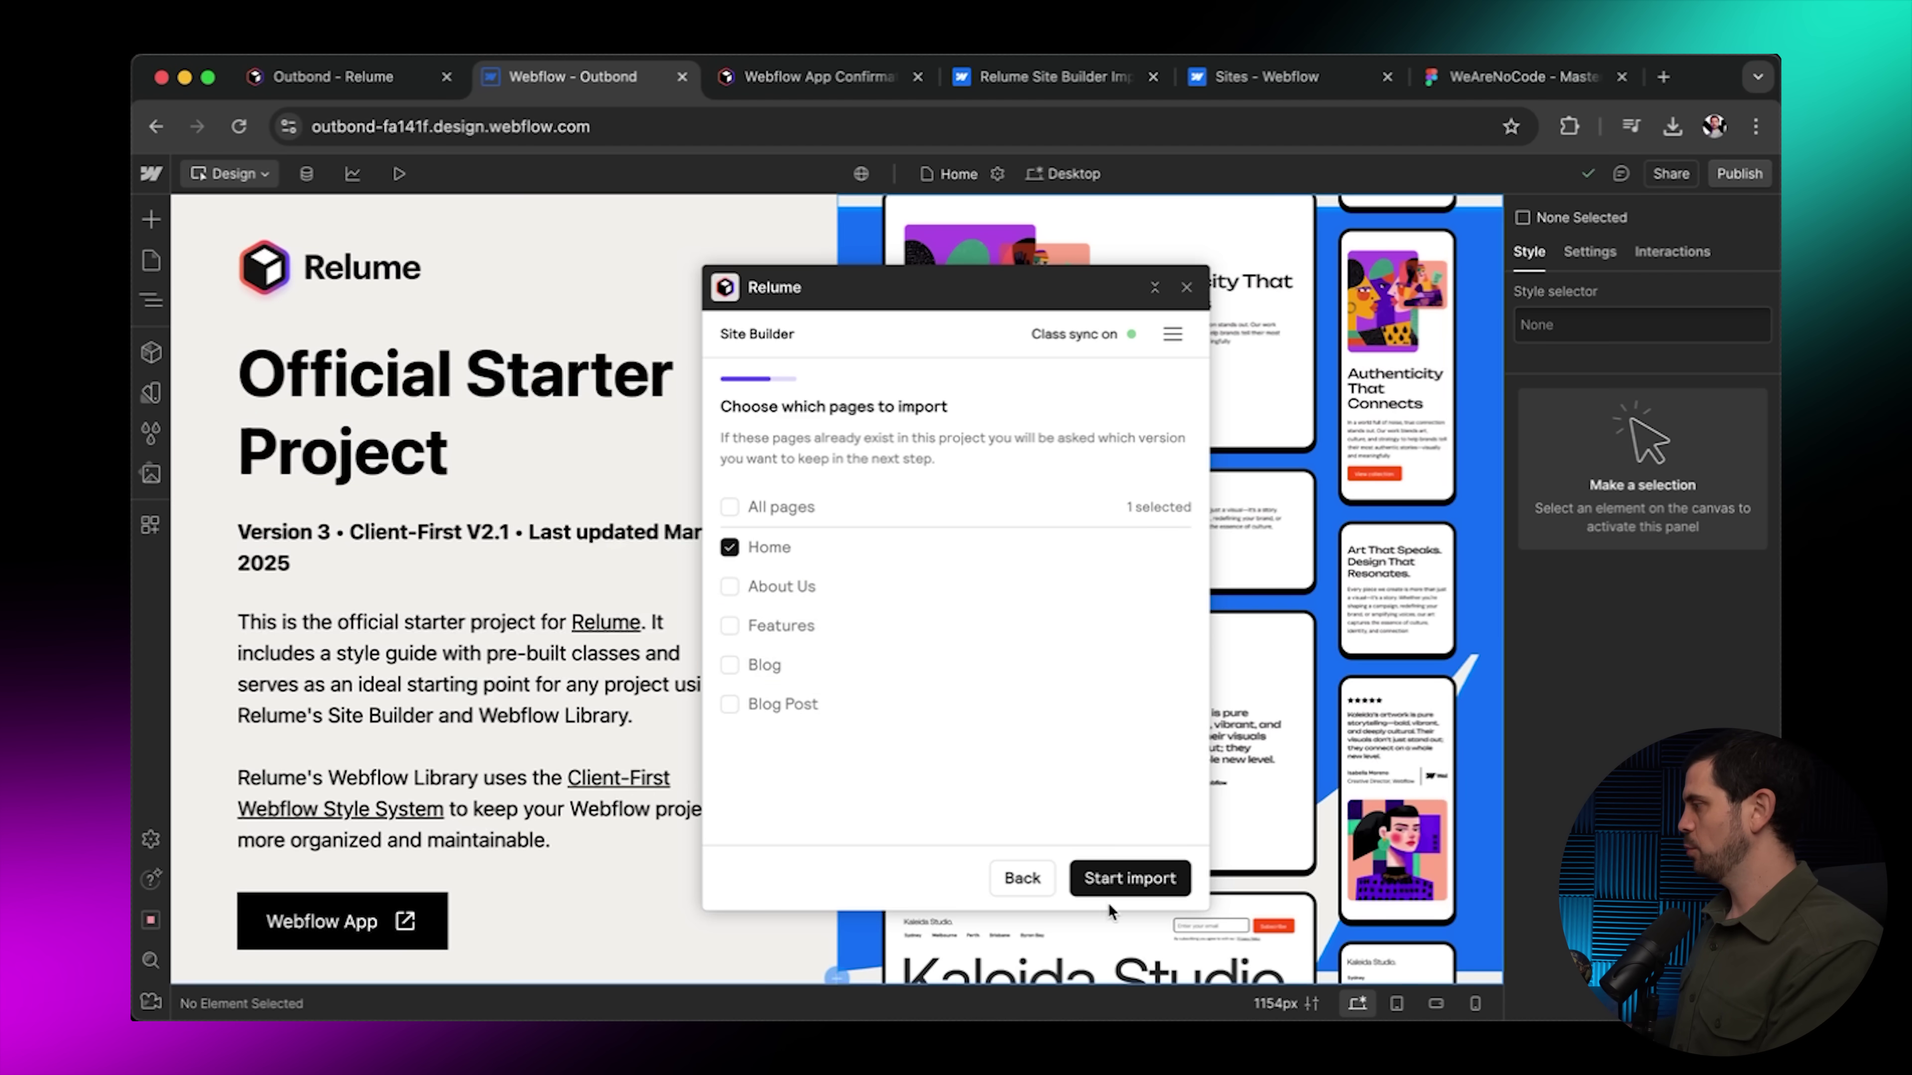
{"action": "left_click", "coordinate": [1120, 888]}
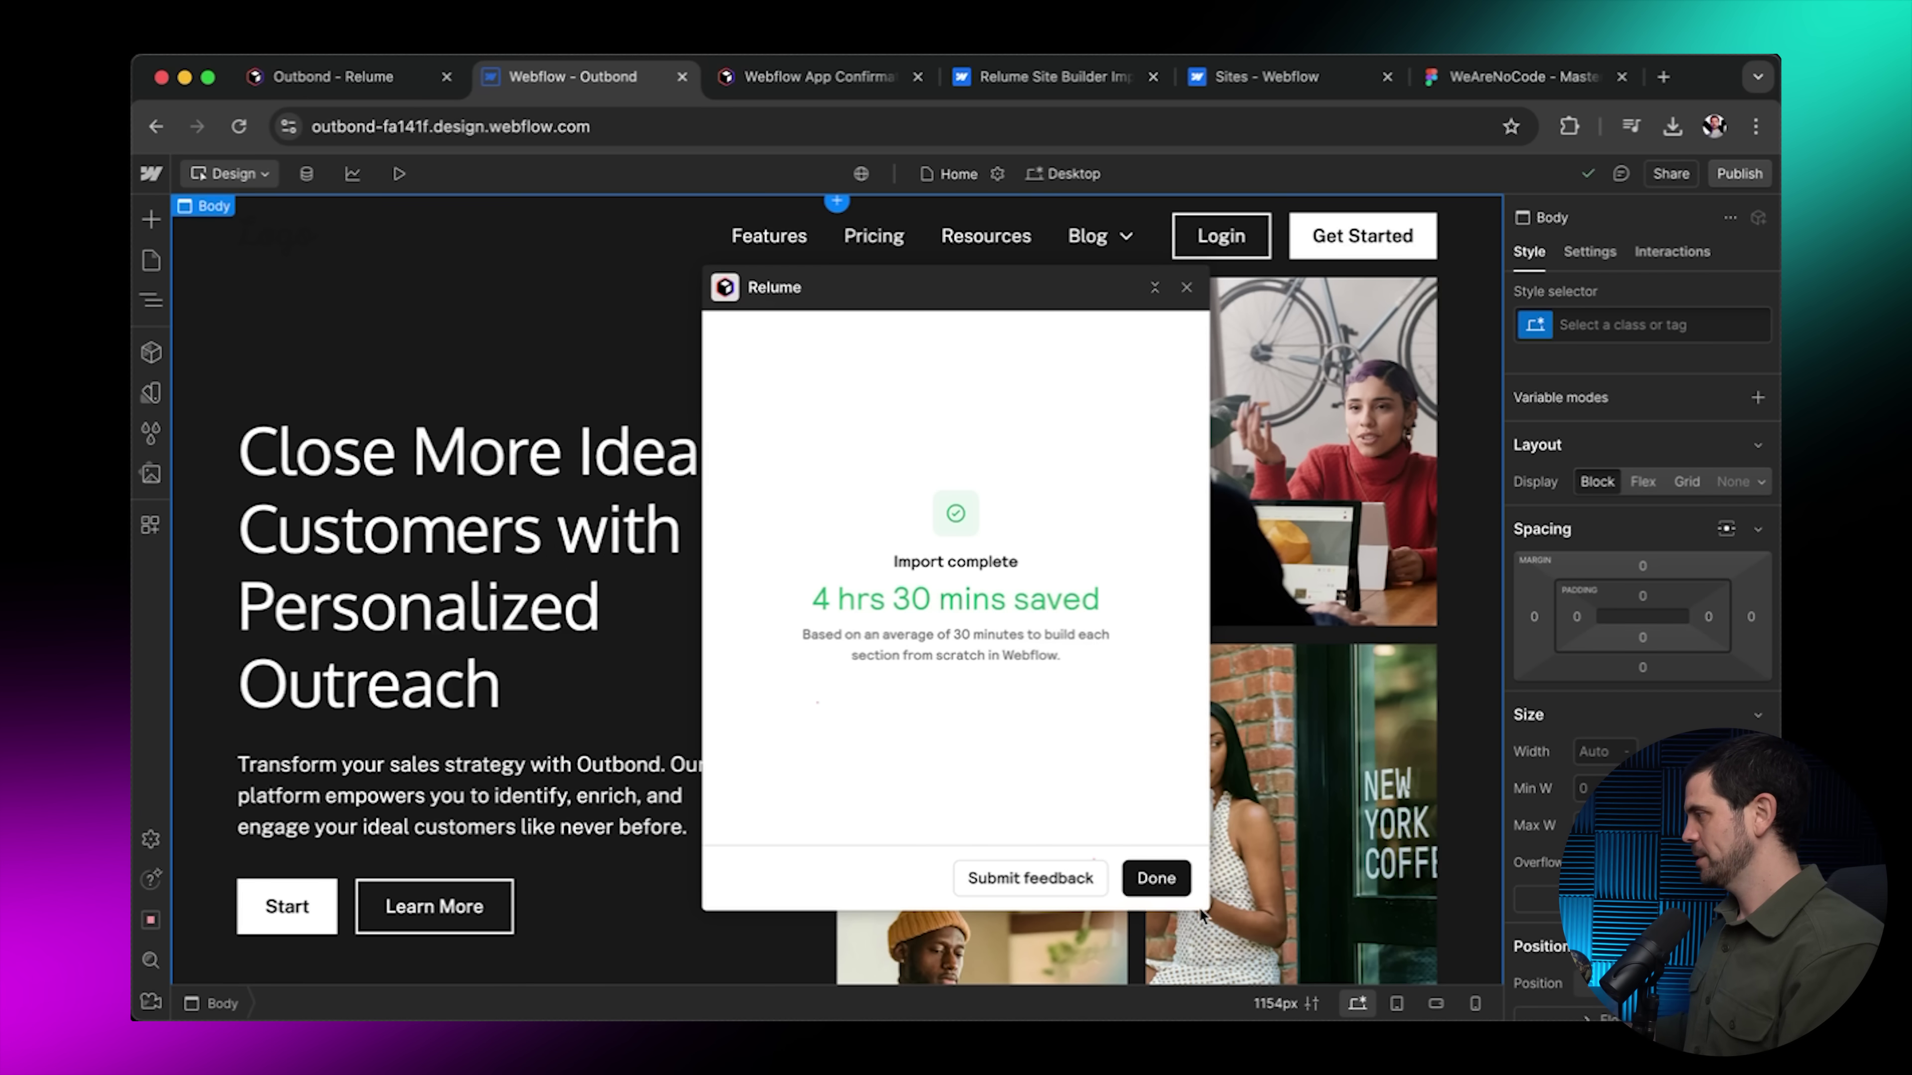
Close the import summary and scroll through the Outbond homepage sections and back to the top.
{"action": "left_click", "coordinate": [1156, 878]}
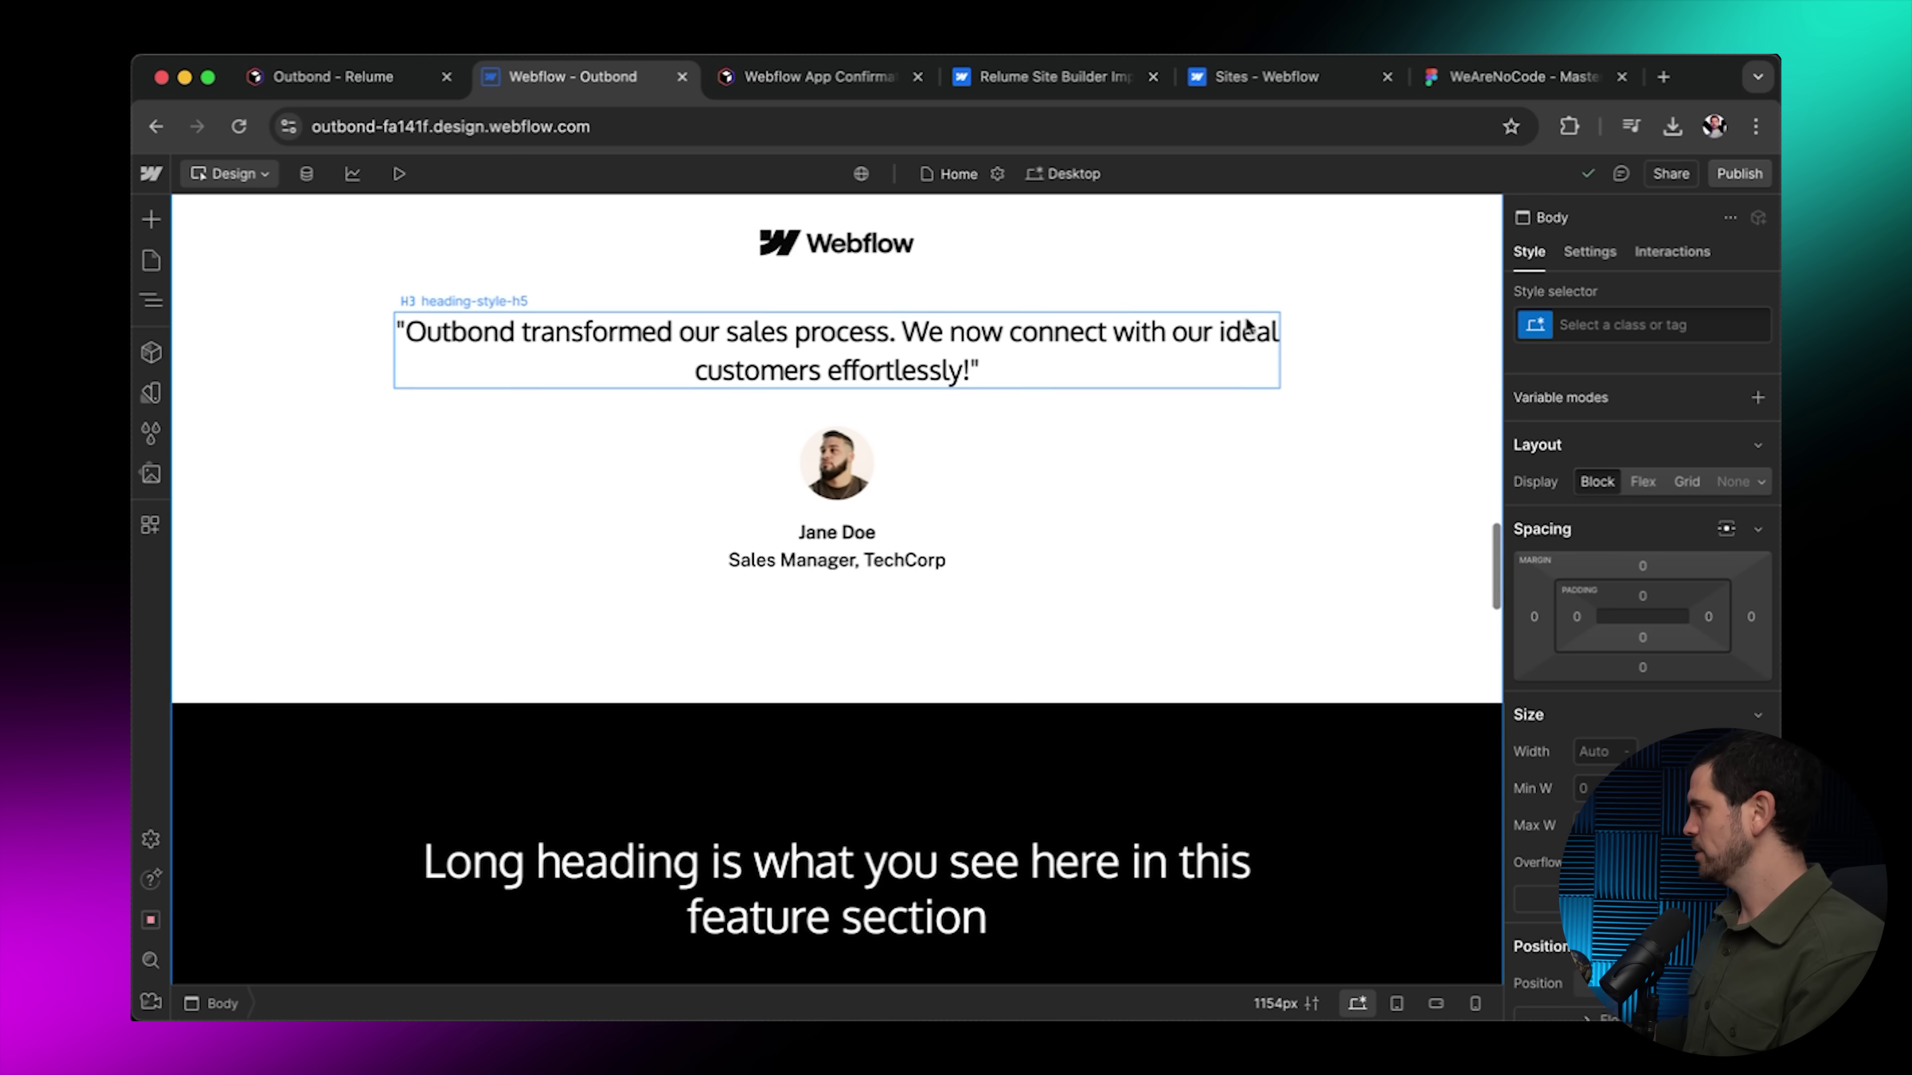
{"action": "scroll", "coordinate": [1246, 319], "scroll_direction": "up", "scroll_amount": 5}
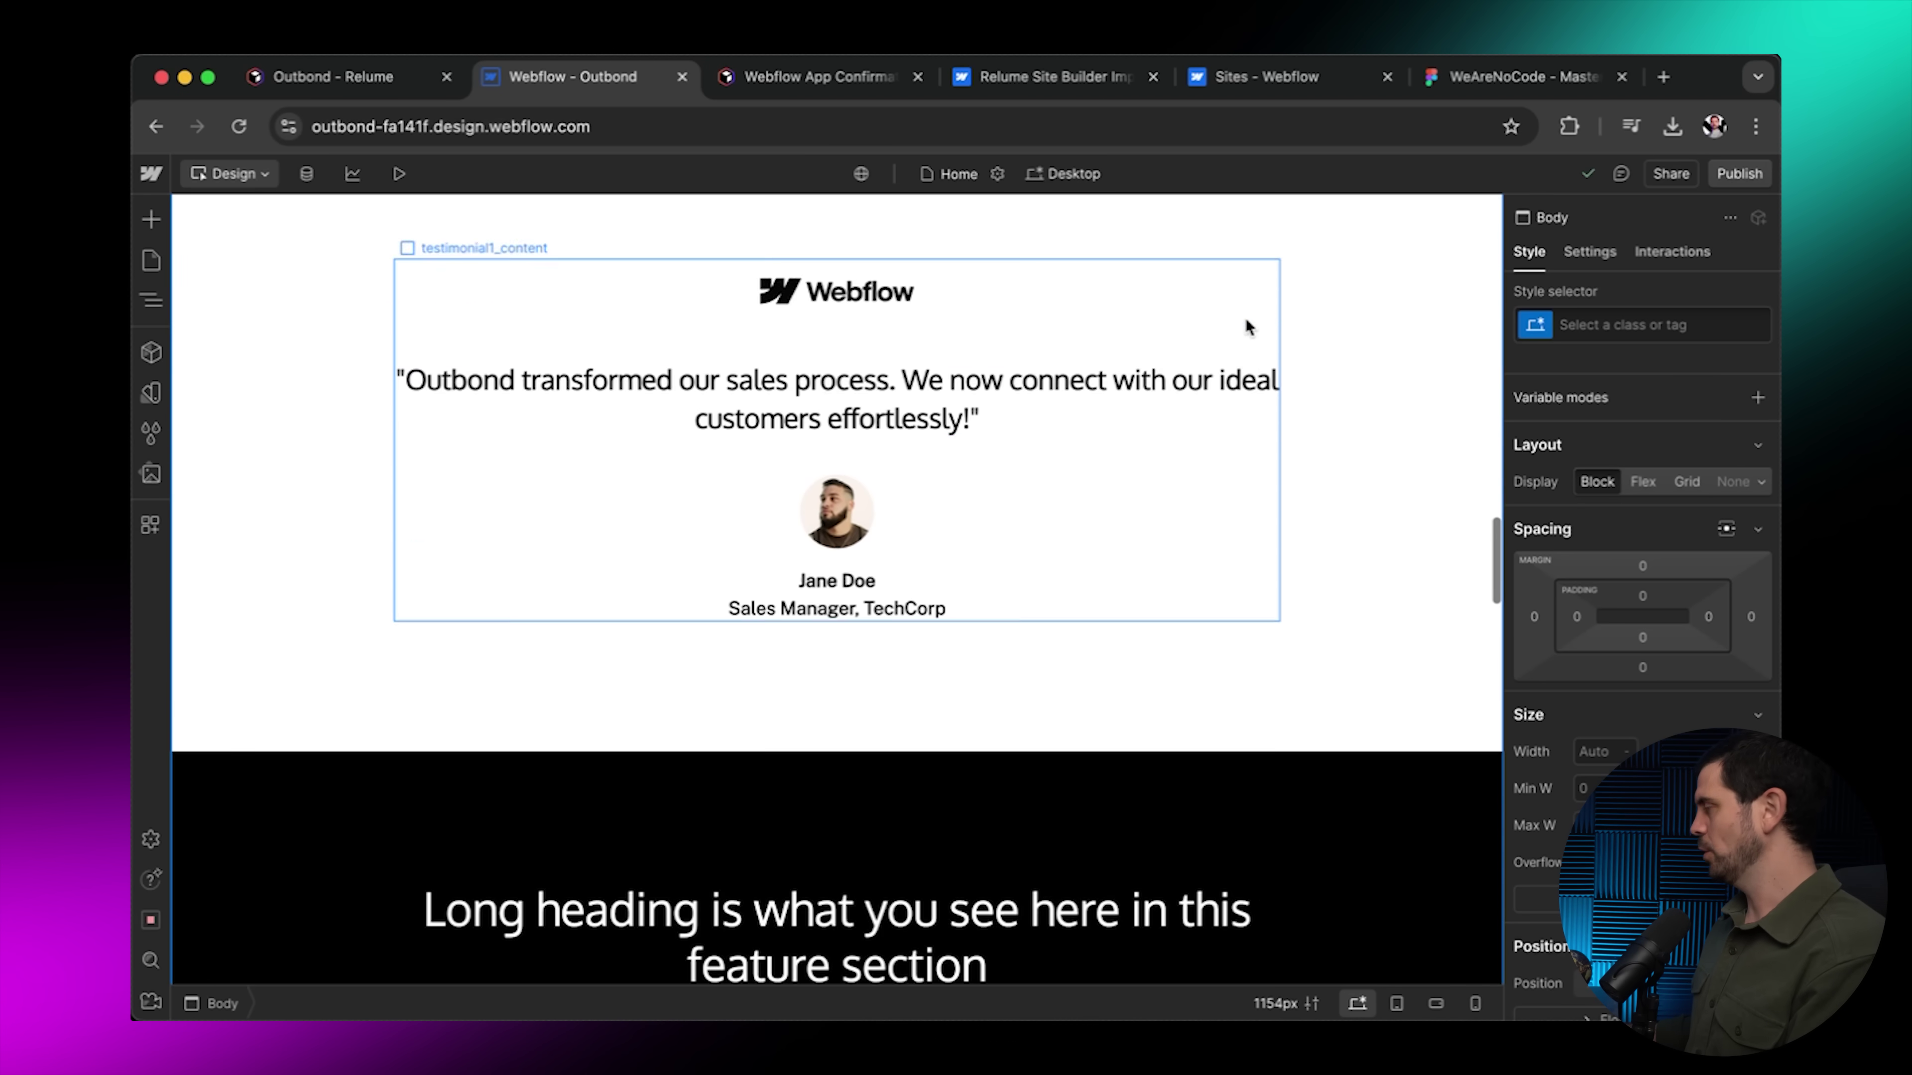
{"action": "scroll", "coordinate": [1246, 319], "scroll_direction": "down", "scroll_amount": 15}
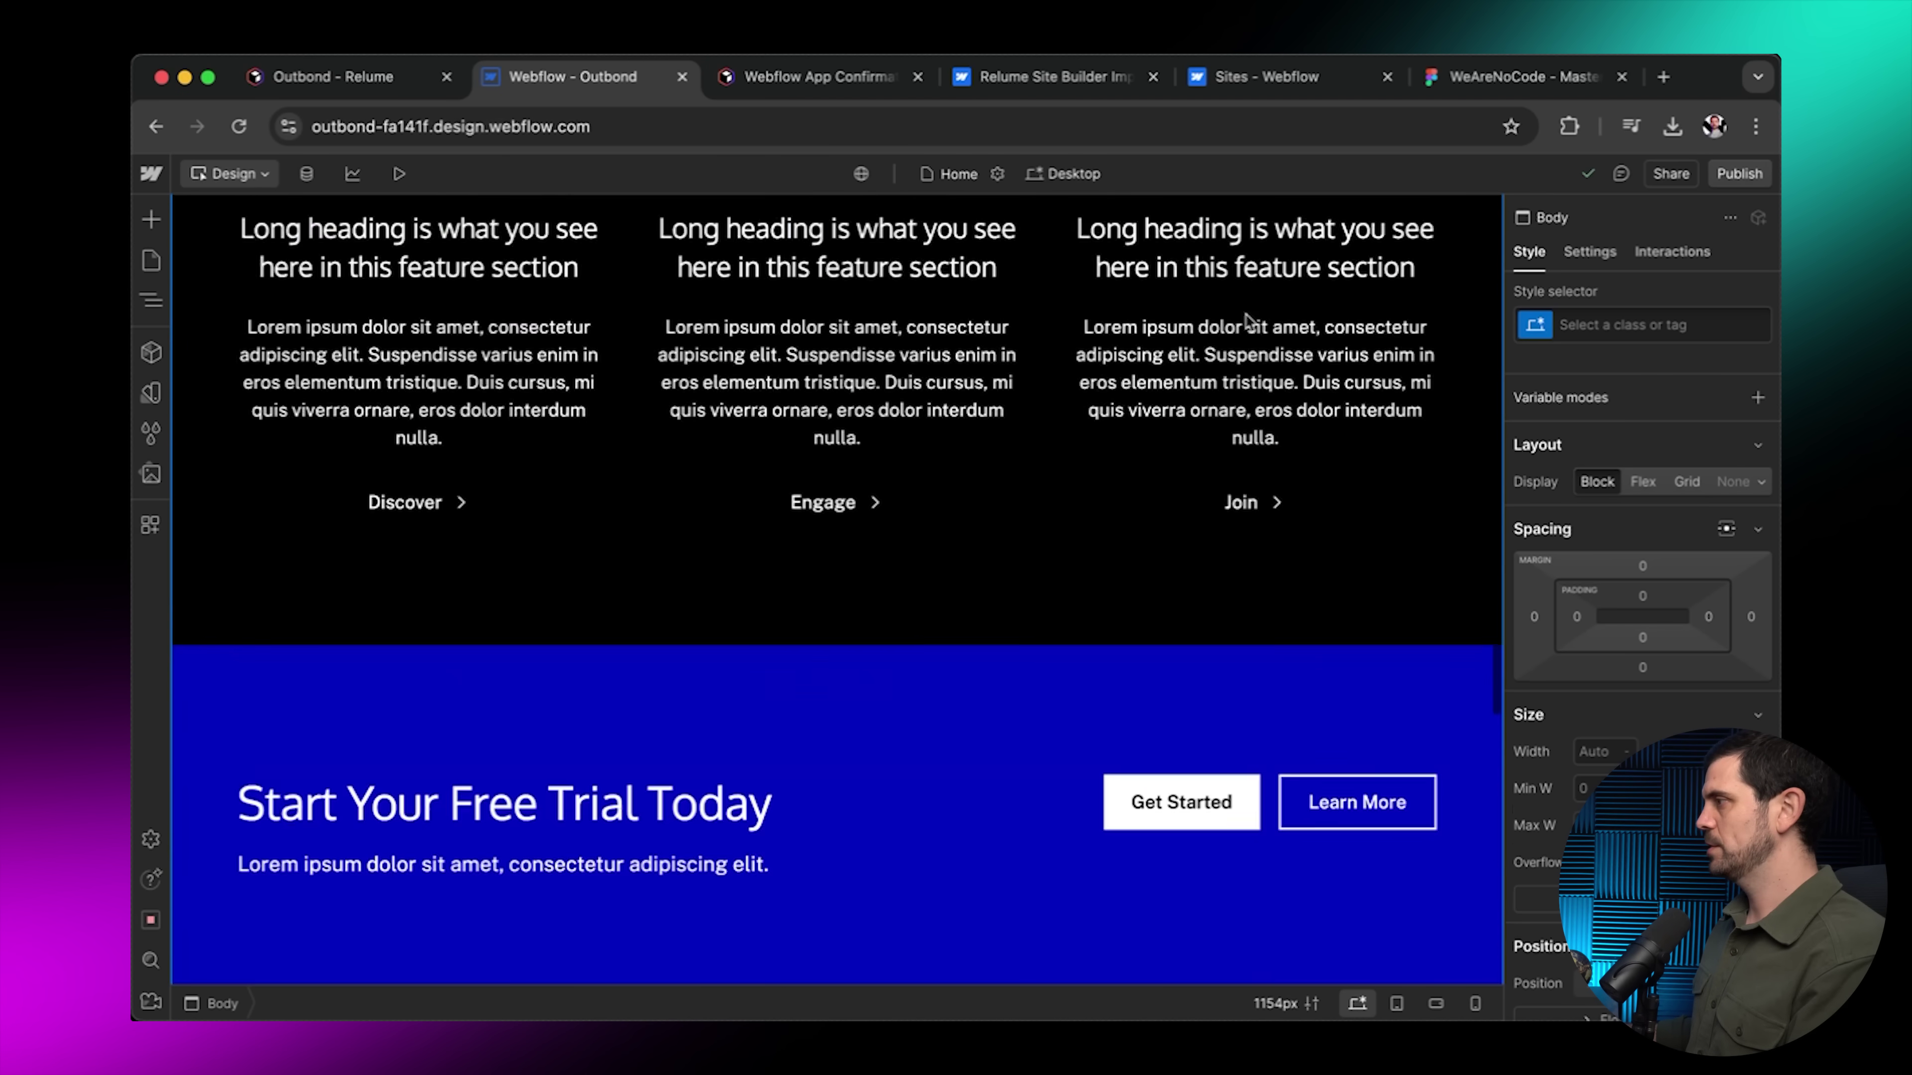
{"action": "scroll", "coordinate": [1245, 322], "scroll_direction": "down", "scroll_amount": 8}
{"action": "scroll", "coordinate": [1246, 322], "scroll_direction": "up", "scroll_amount": 15}
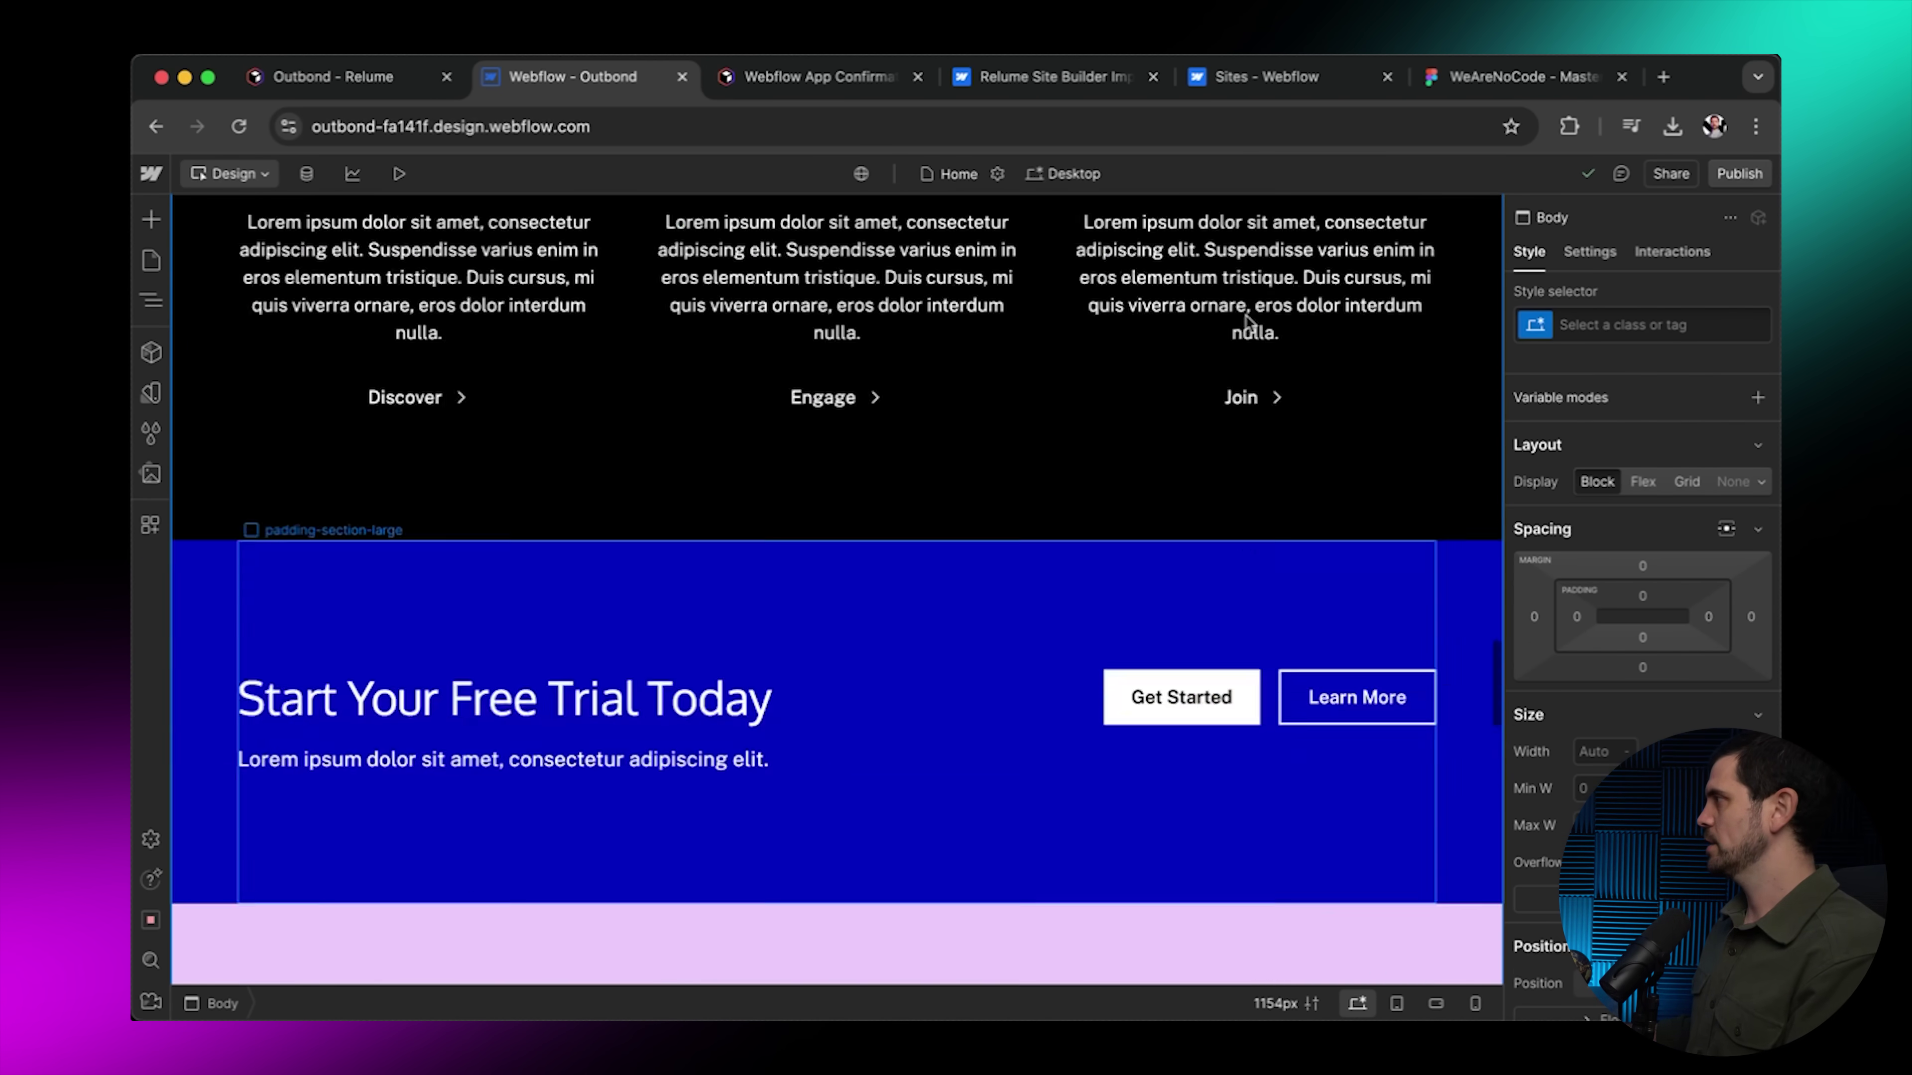
{"action": "scroll", "coordinate": [1246, 322], "scroll_direction": "up", "scroll_amount": 20}
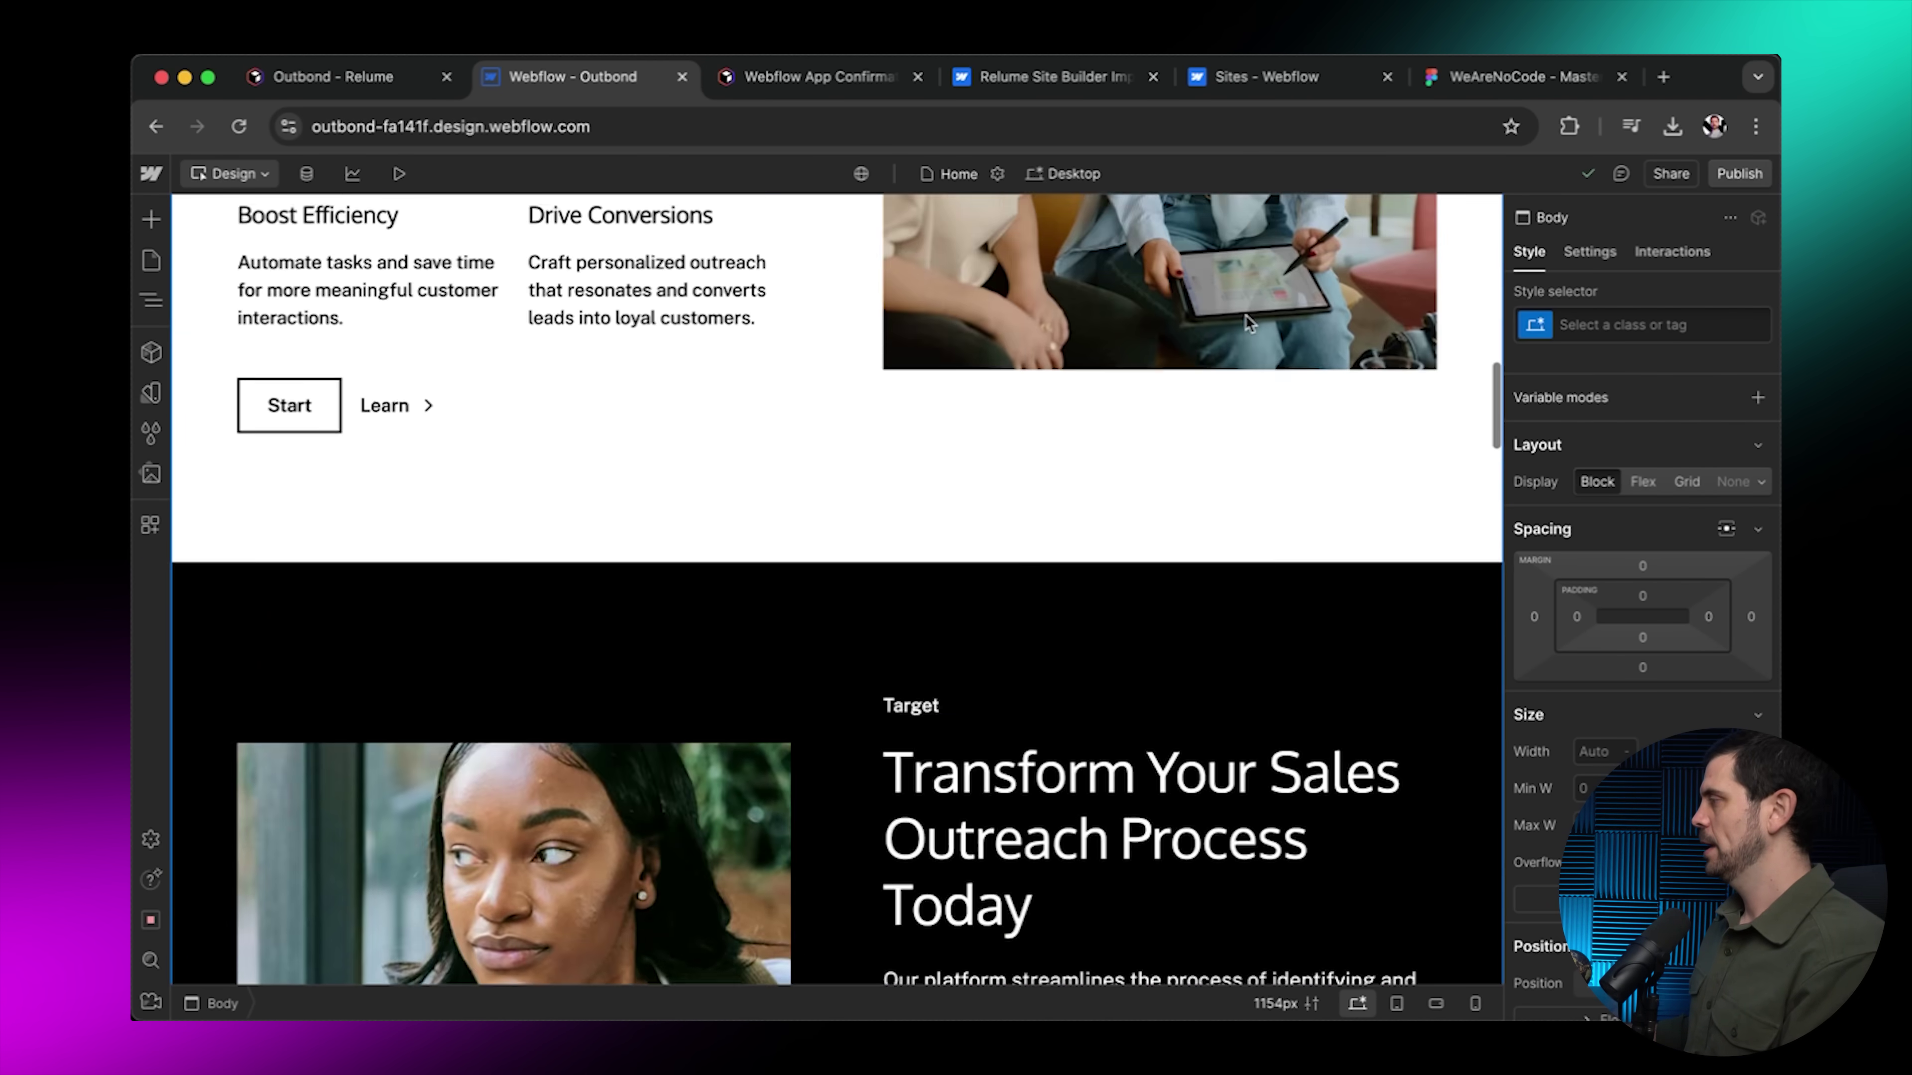
{"action": "scroll", "coordinate": [1246, 322], "scroll_direction": "up", "scroll_amount": 3}
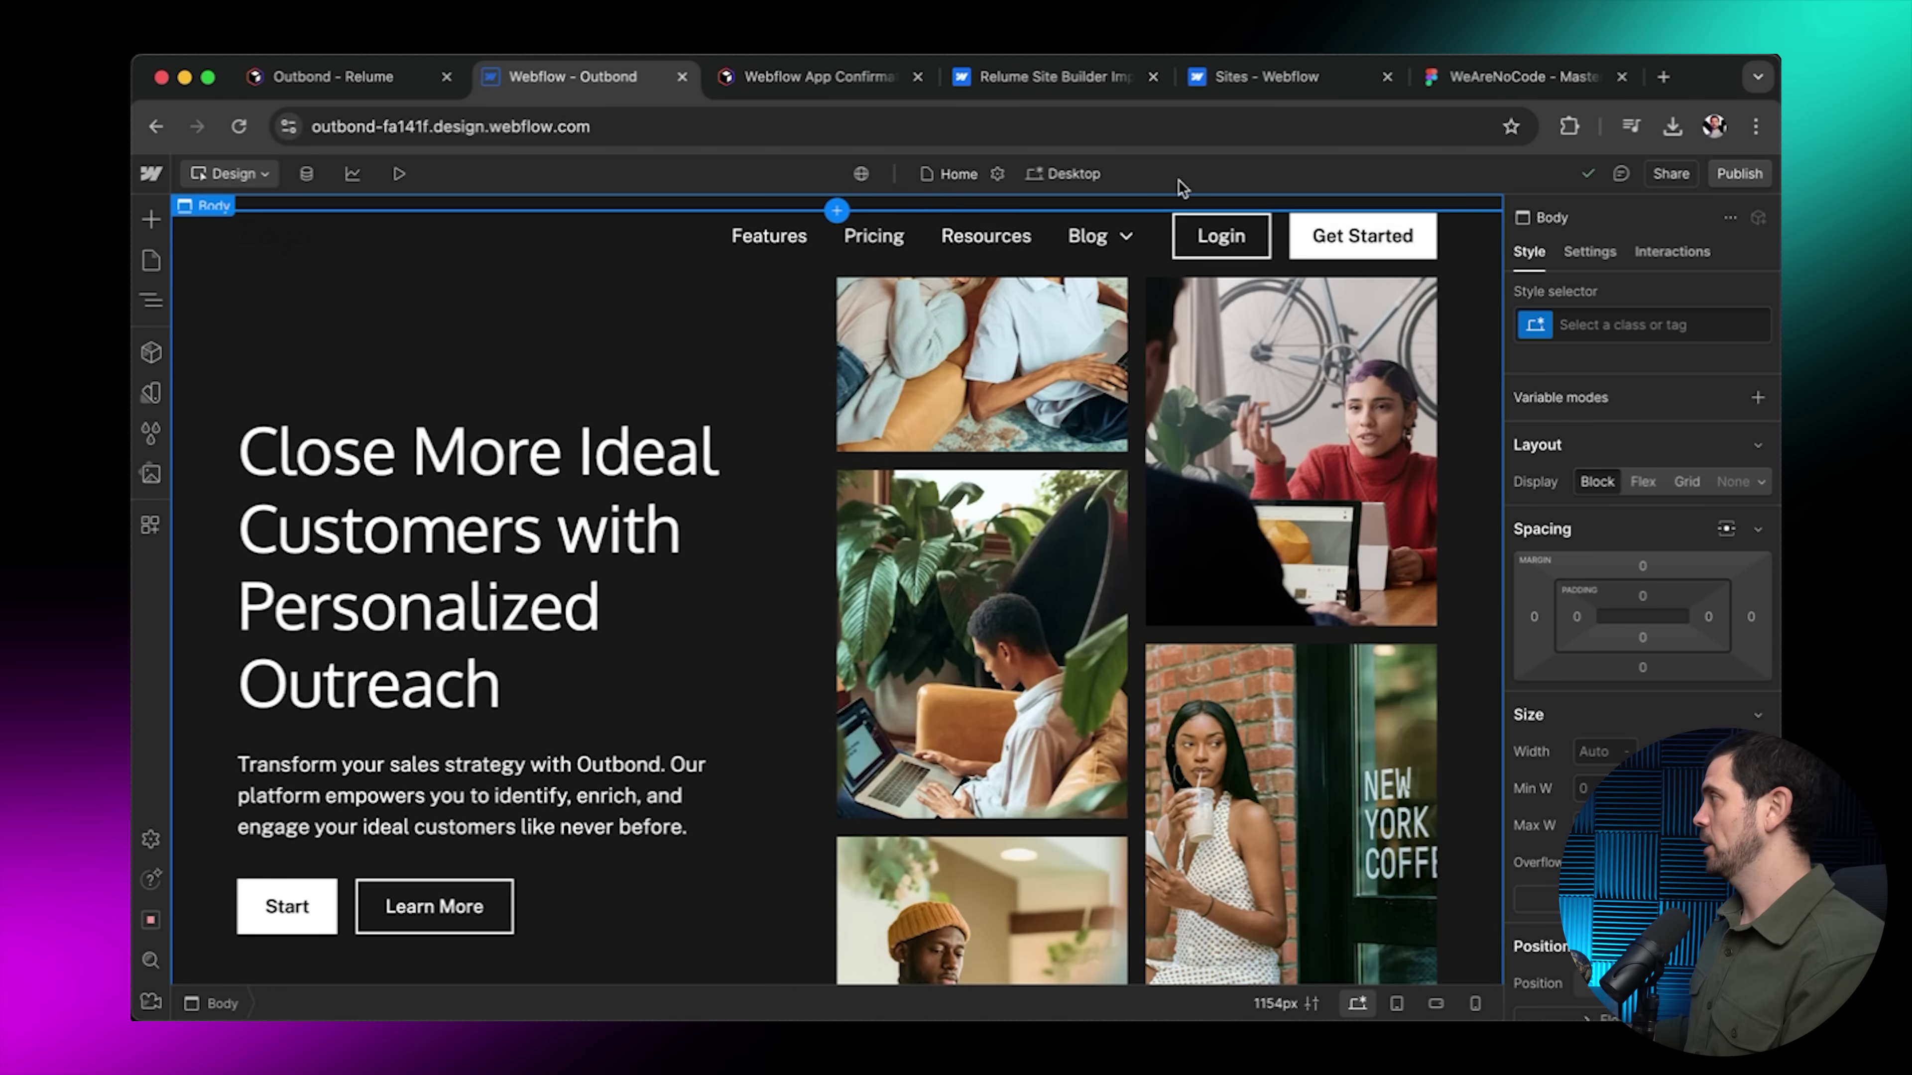
Publish to outbond-fa141f.webflow.io, scroll the live homepage, then go back to the Designer.
{"action": "left_click", "coordinate": [1739, 174]}
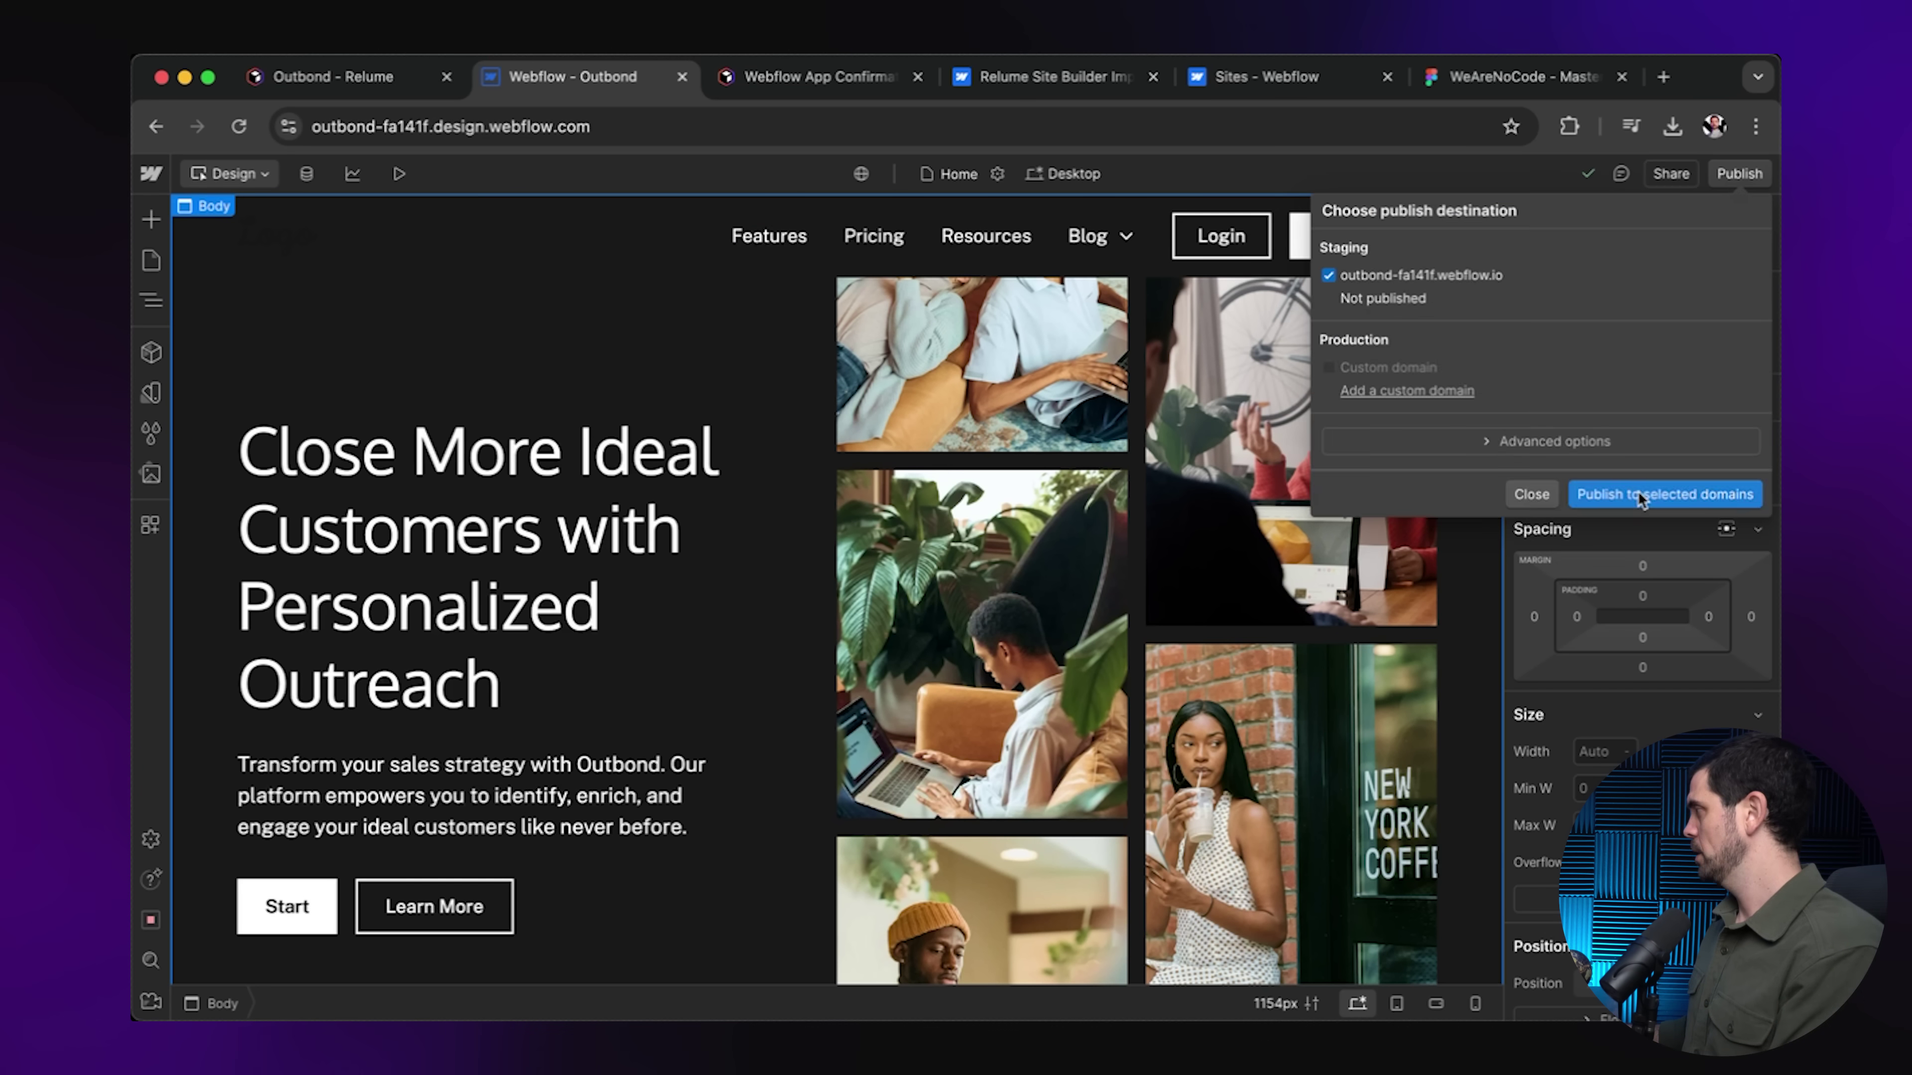
{"action": "left_click", "coordinate": [1648, 494]}
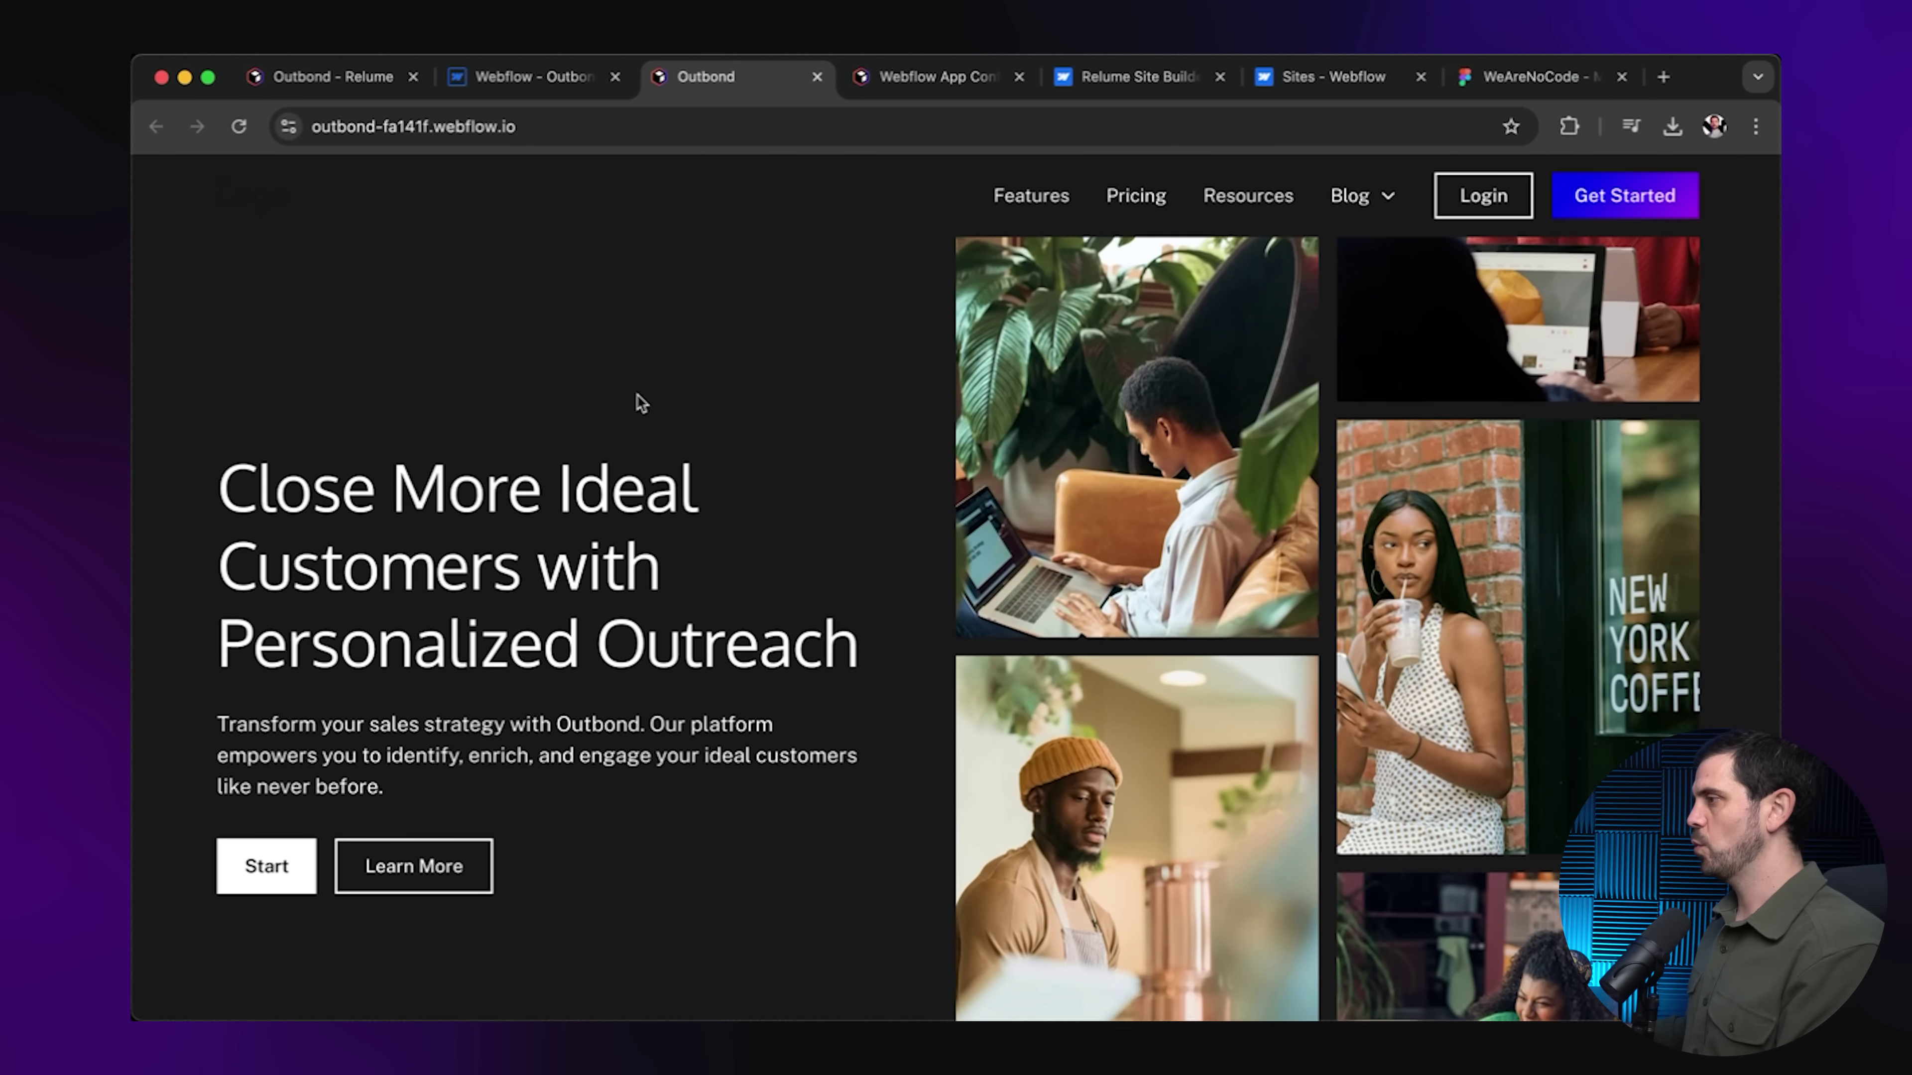
{"action": "scroll", "coordinate": [665, 410], "scroll_direction": "down", "scroll_amount": 8}
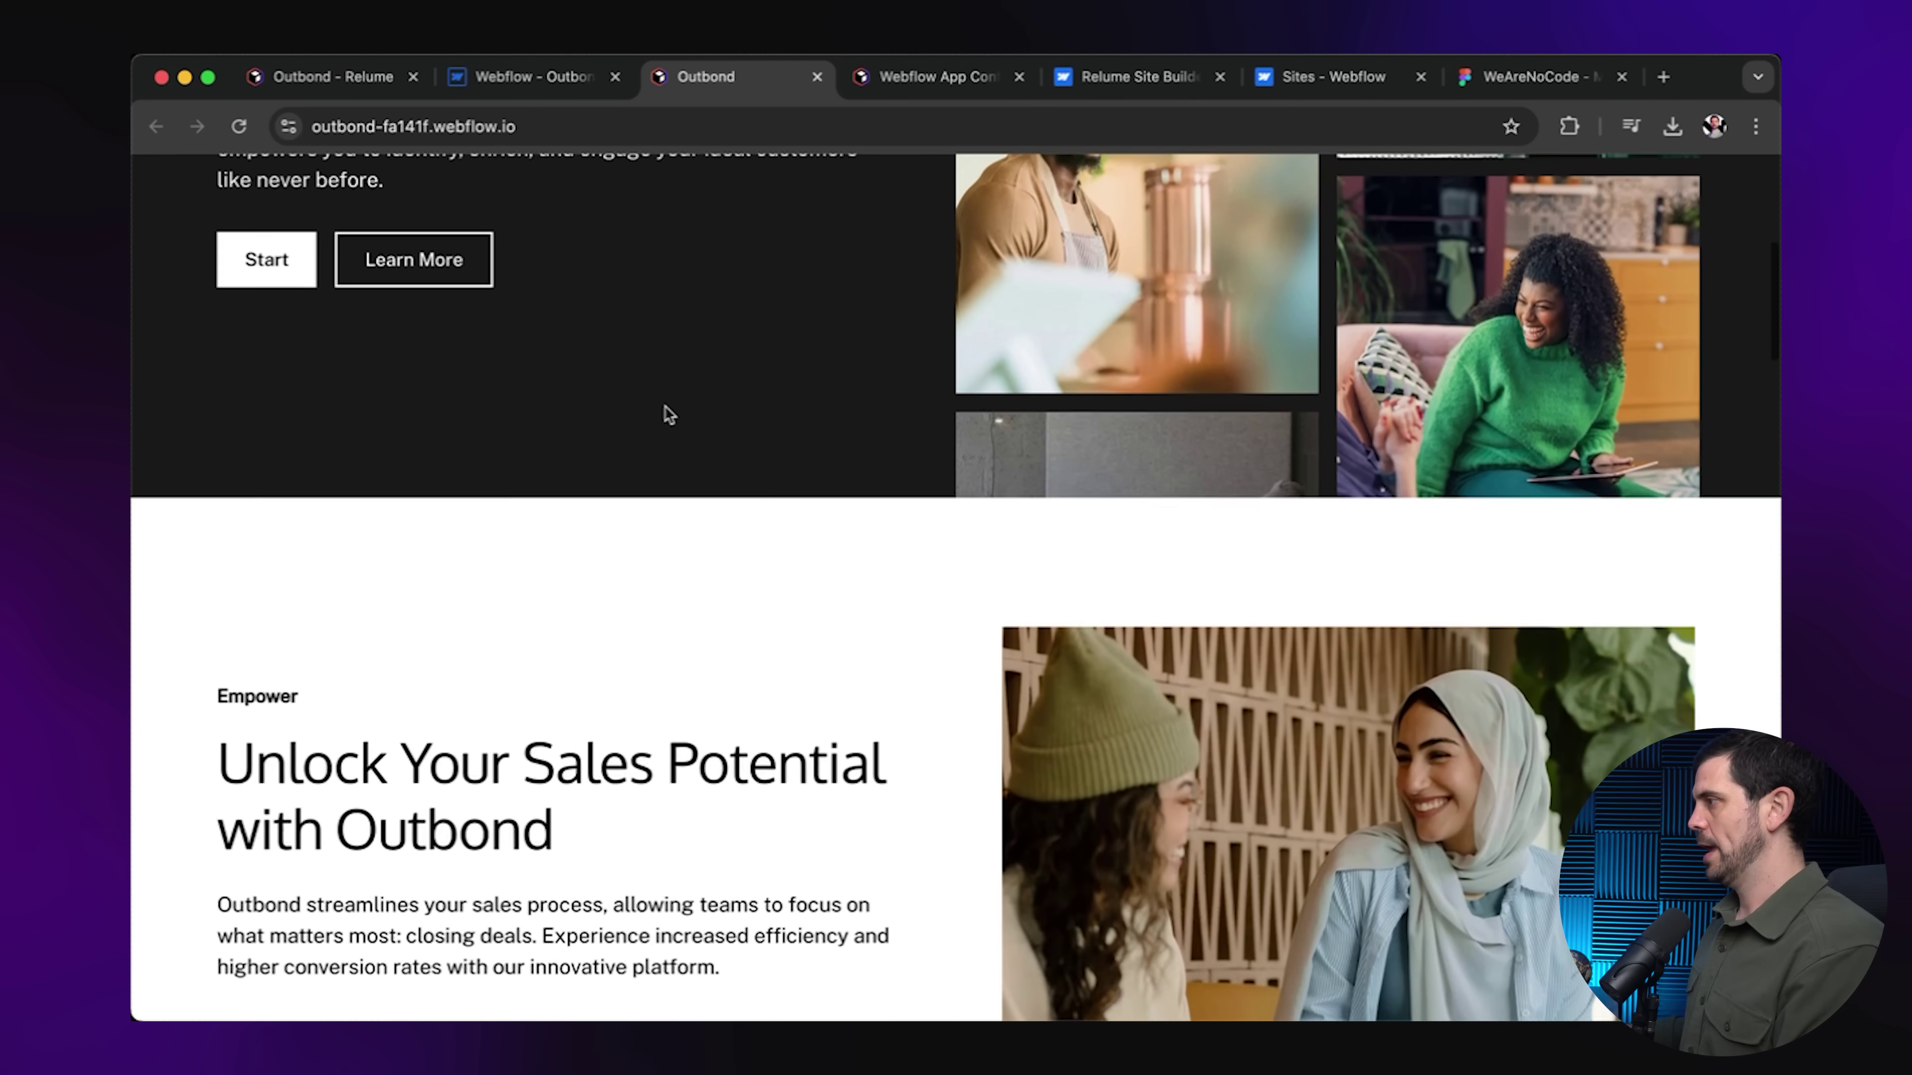
{"action": "scroll", "coordinate": [664, 411], "scroll_direction": "down", "scroll_amount": 10}
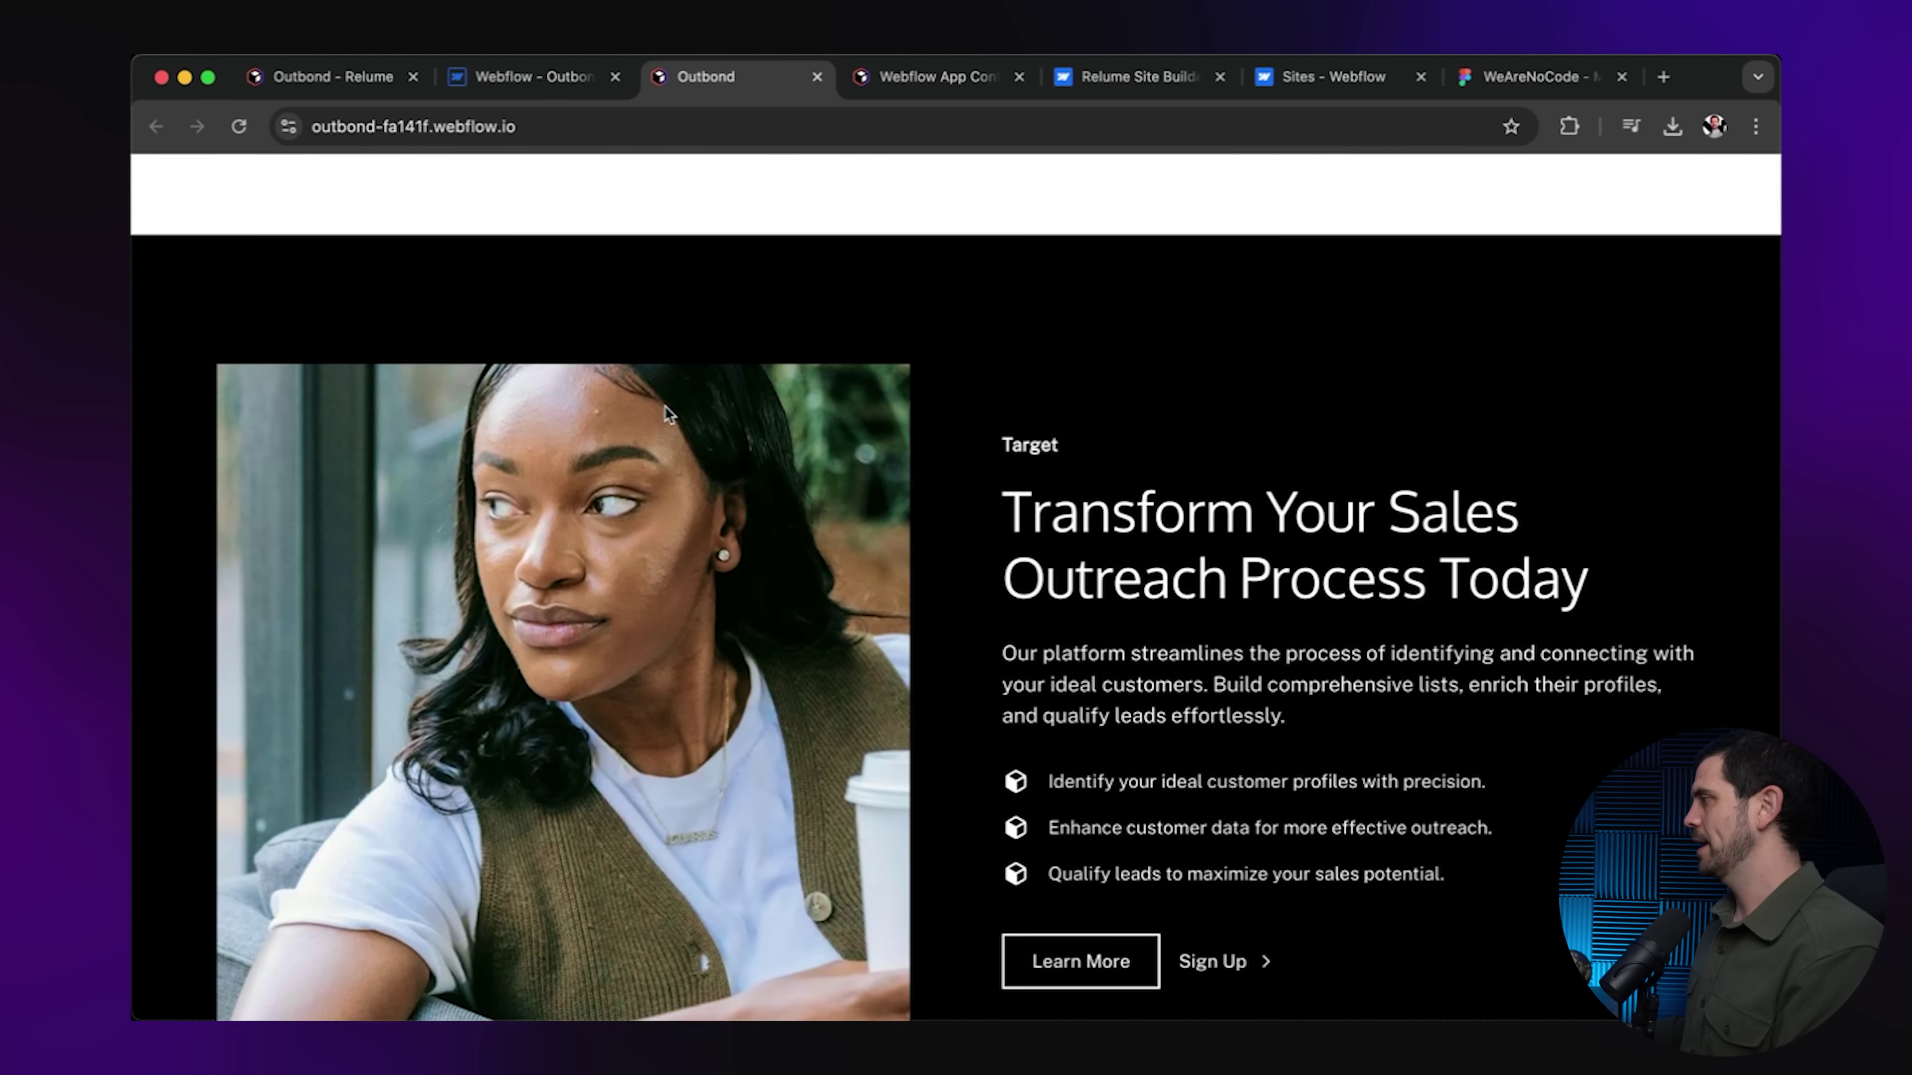
{"action": "scroll", "coordinate": [665, 406], "scroll_direction": "down", "scroll_amount": 3}
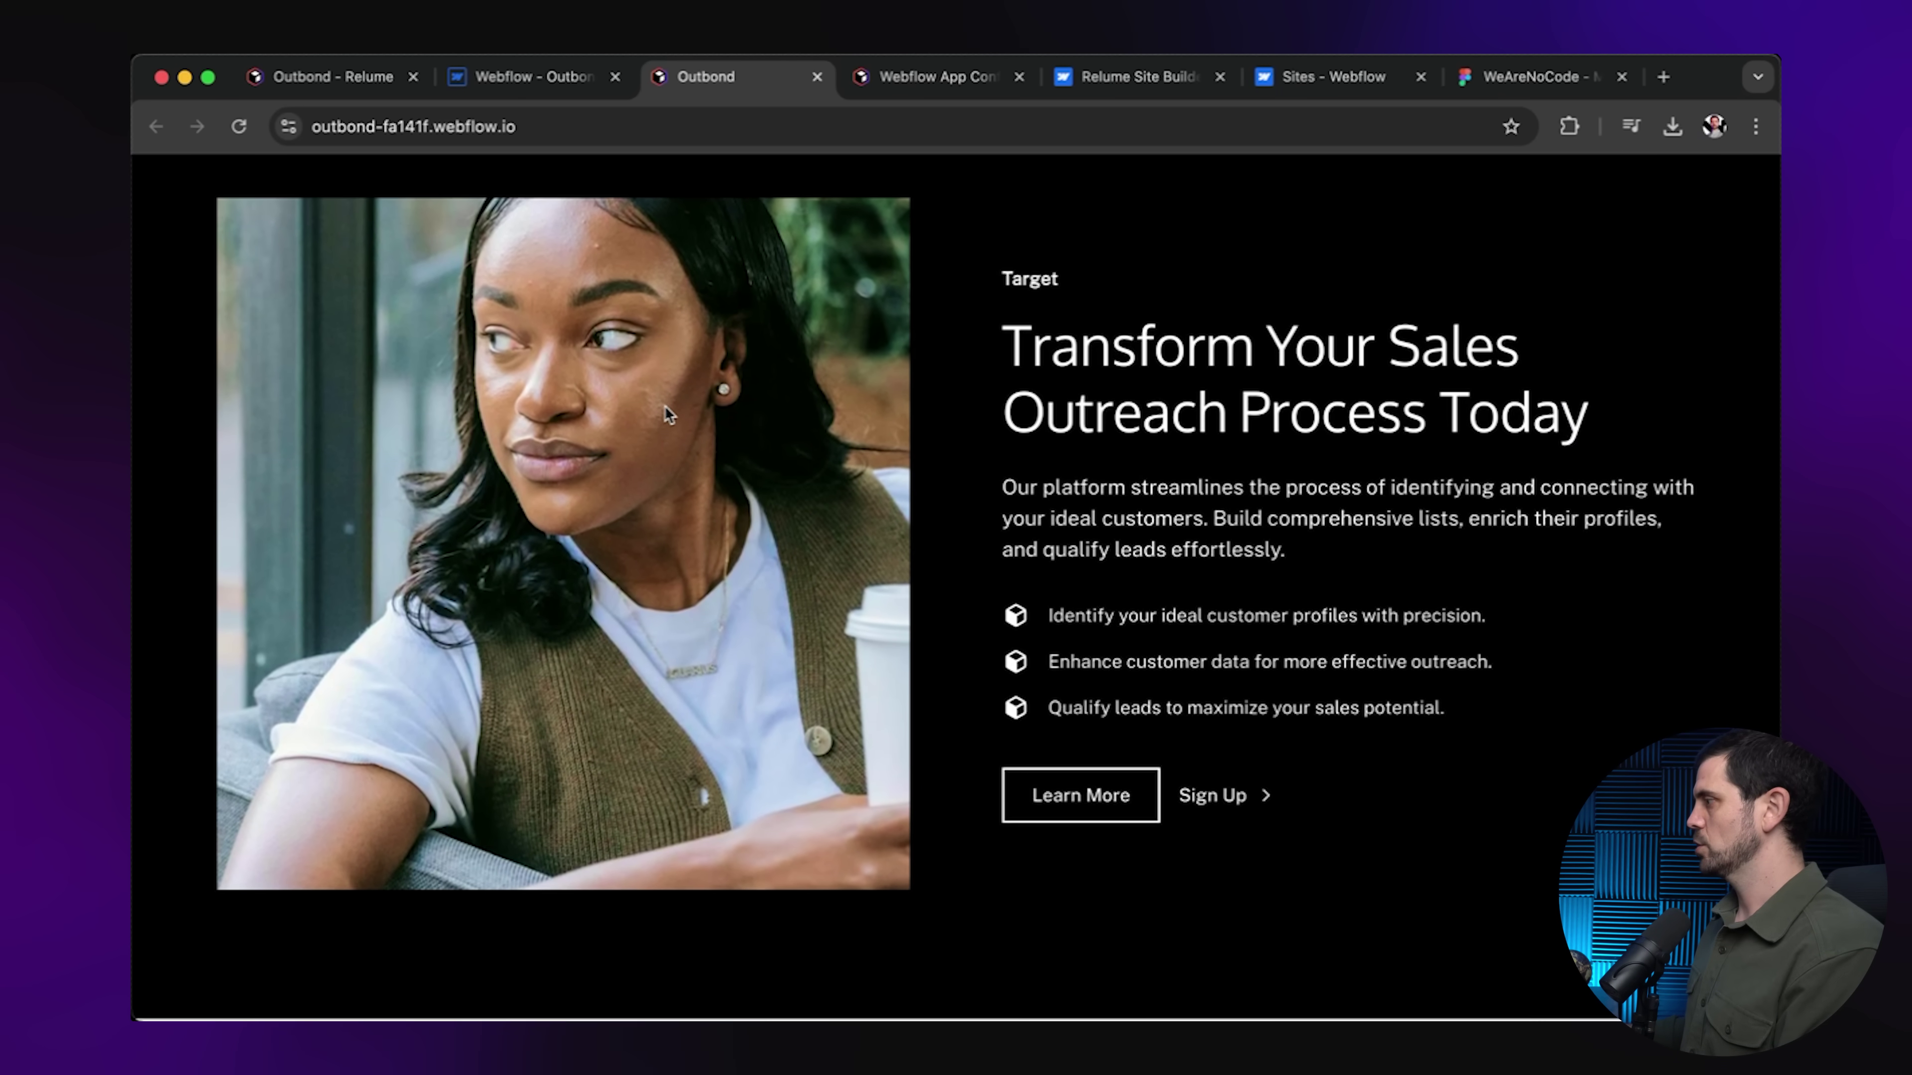
{"action": "scroll", "coordinate": [664, 406], "scroll_direction": "up", "scroll_amount": 20}
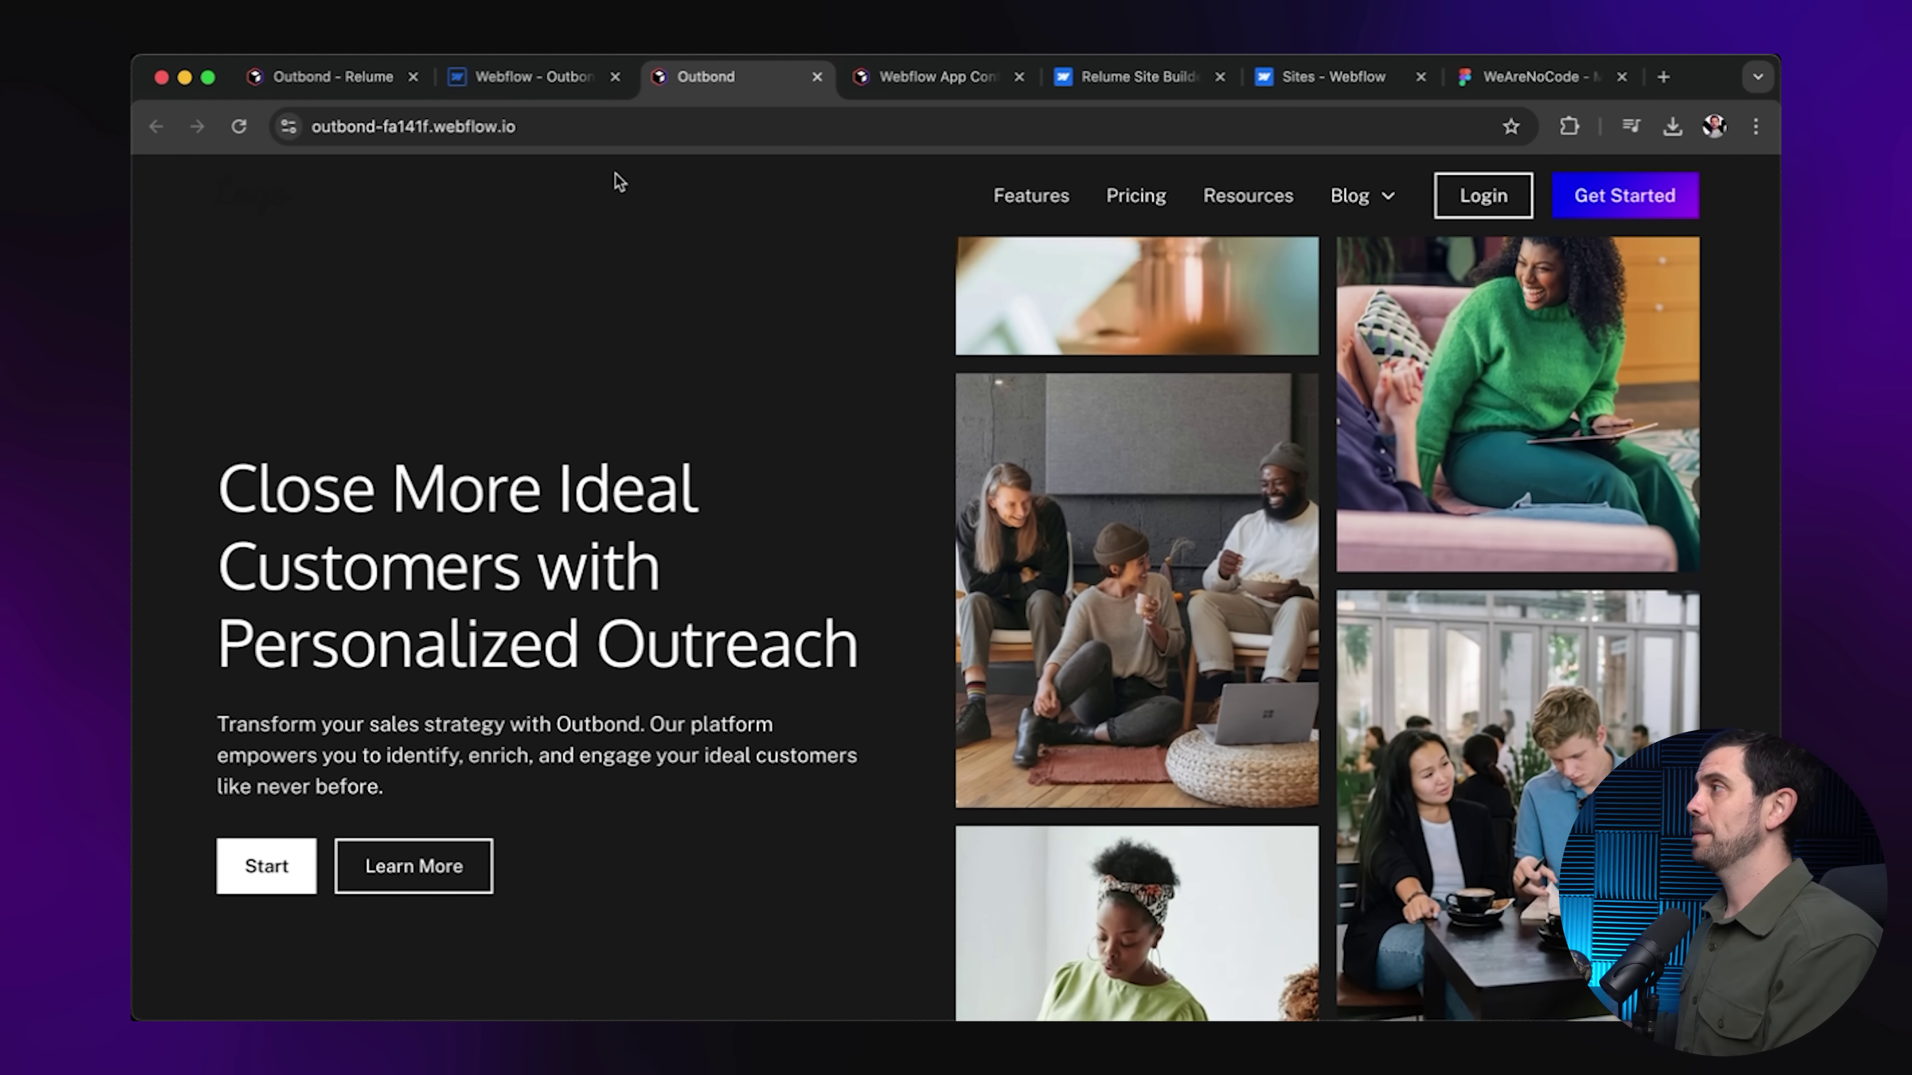
{"action": "left_click", "coordinate": [531, 76]}
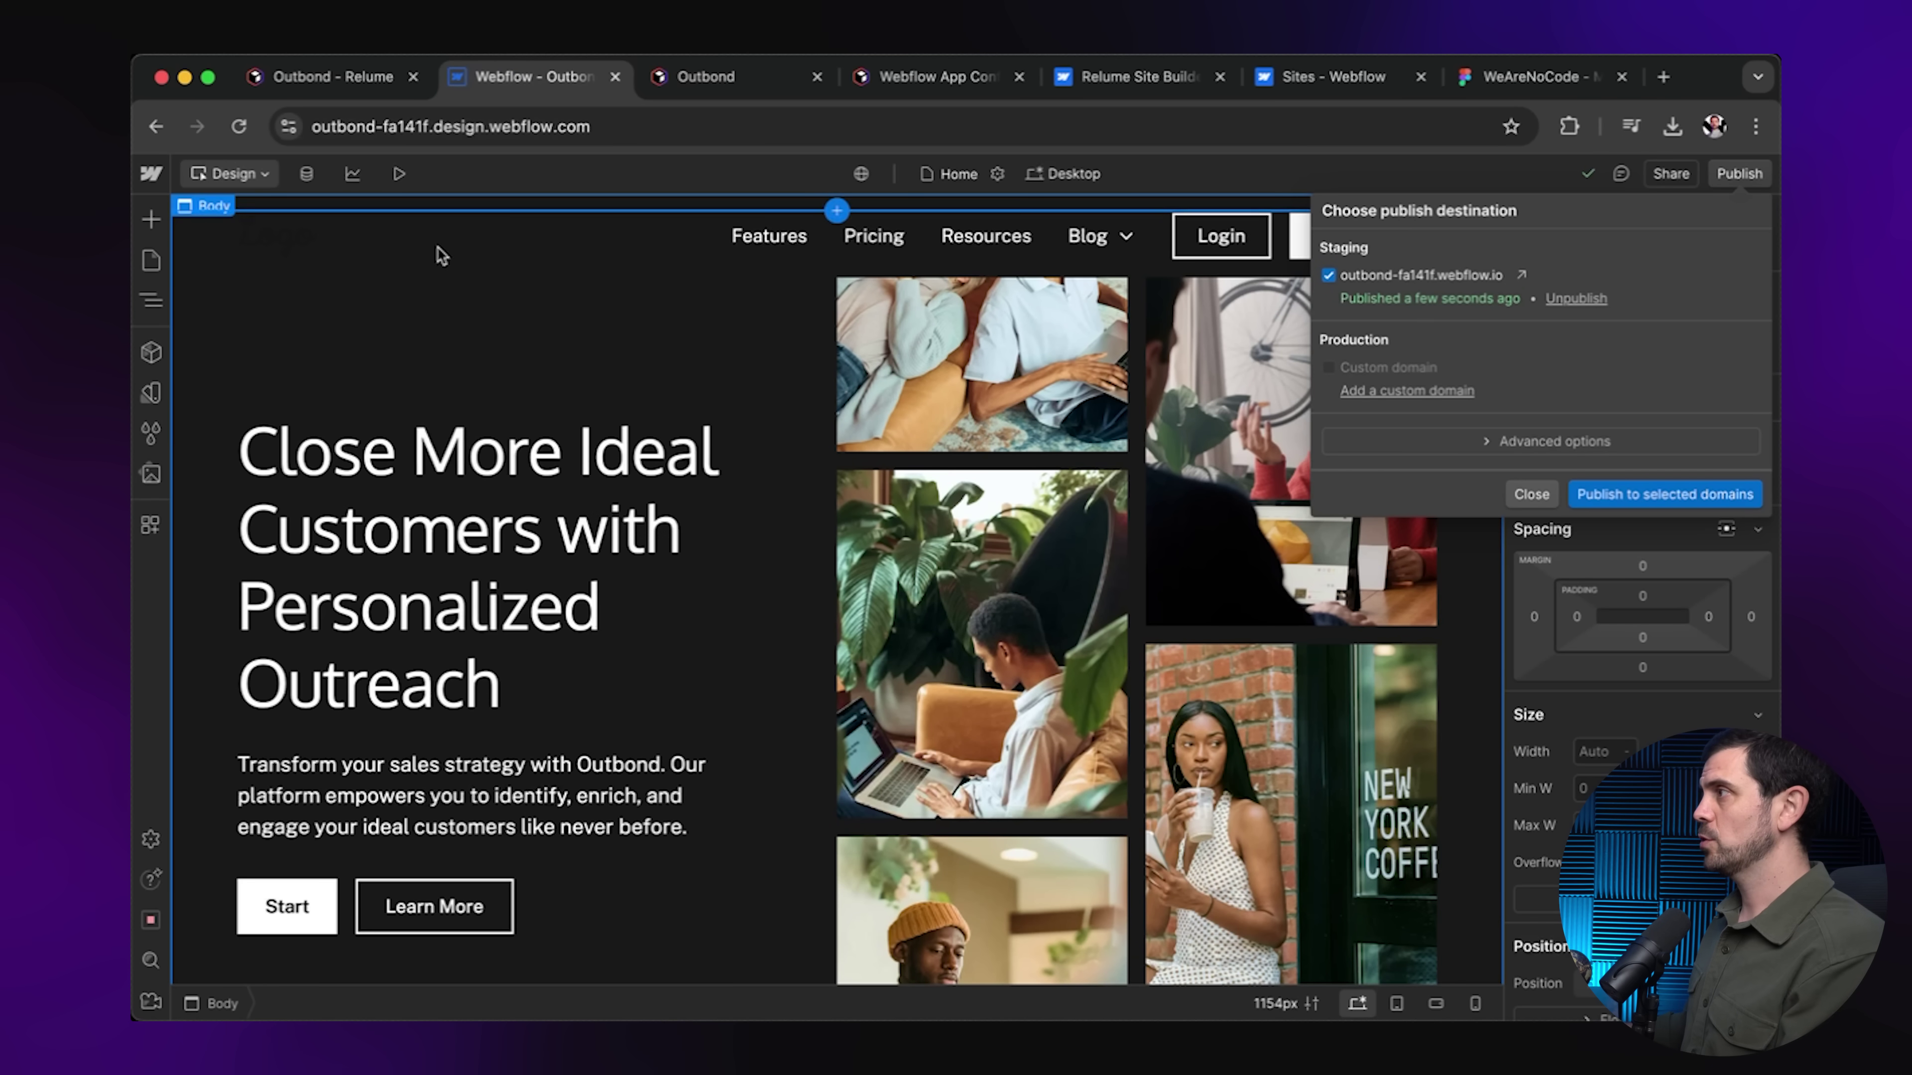
Swap the Navbar component's logo image, undoing an accidental photo, then preview the homepage.
{"action": "left_click", "coordinate": [648, 251]}
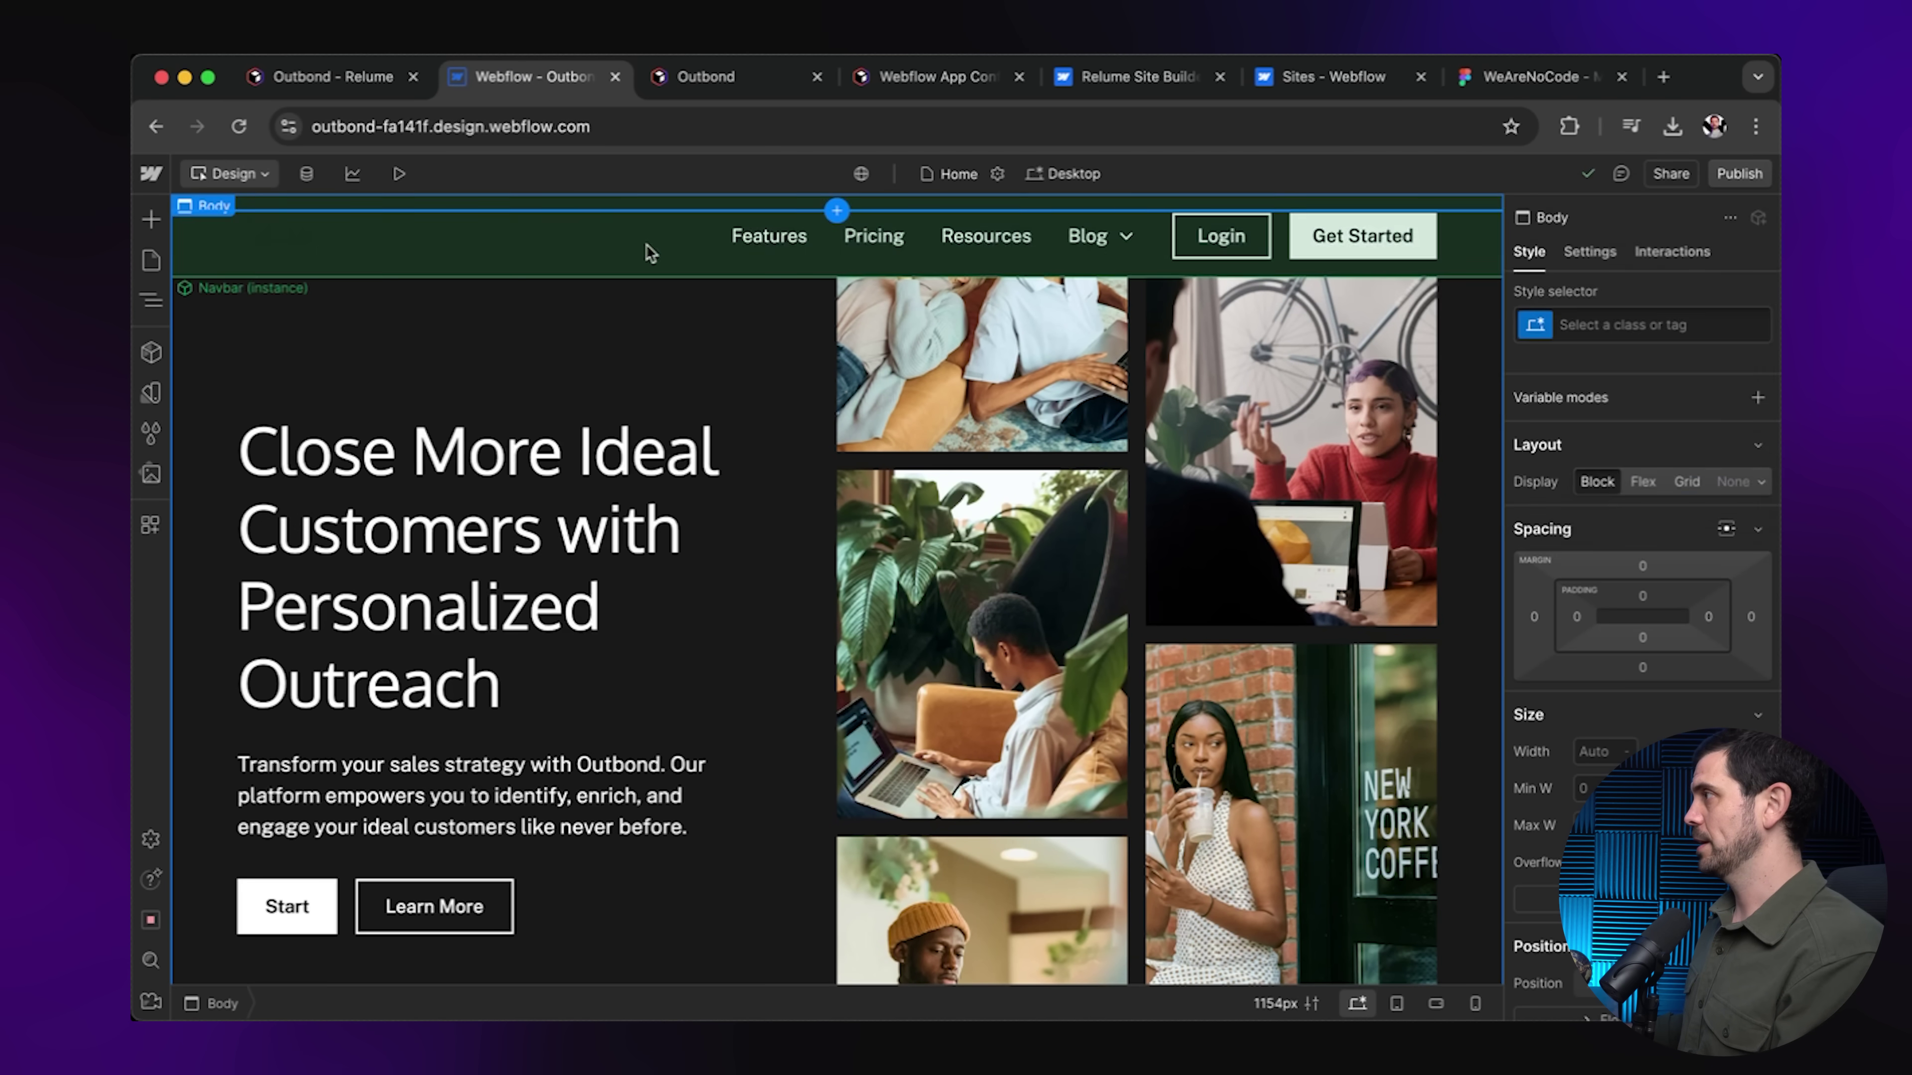
{"action": "left_click", "coordinate": [275, 256]}
{"action": "double_click", "coordinate": [299, 247]}
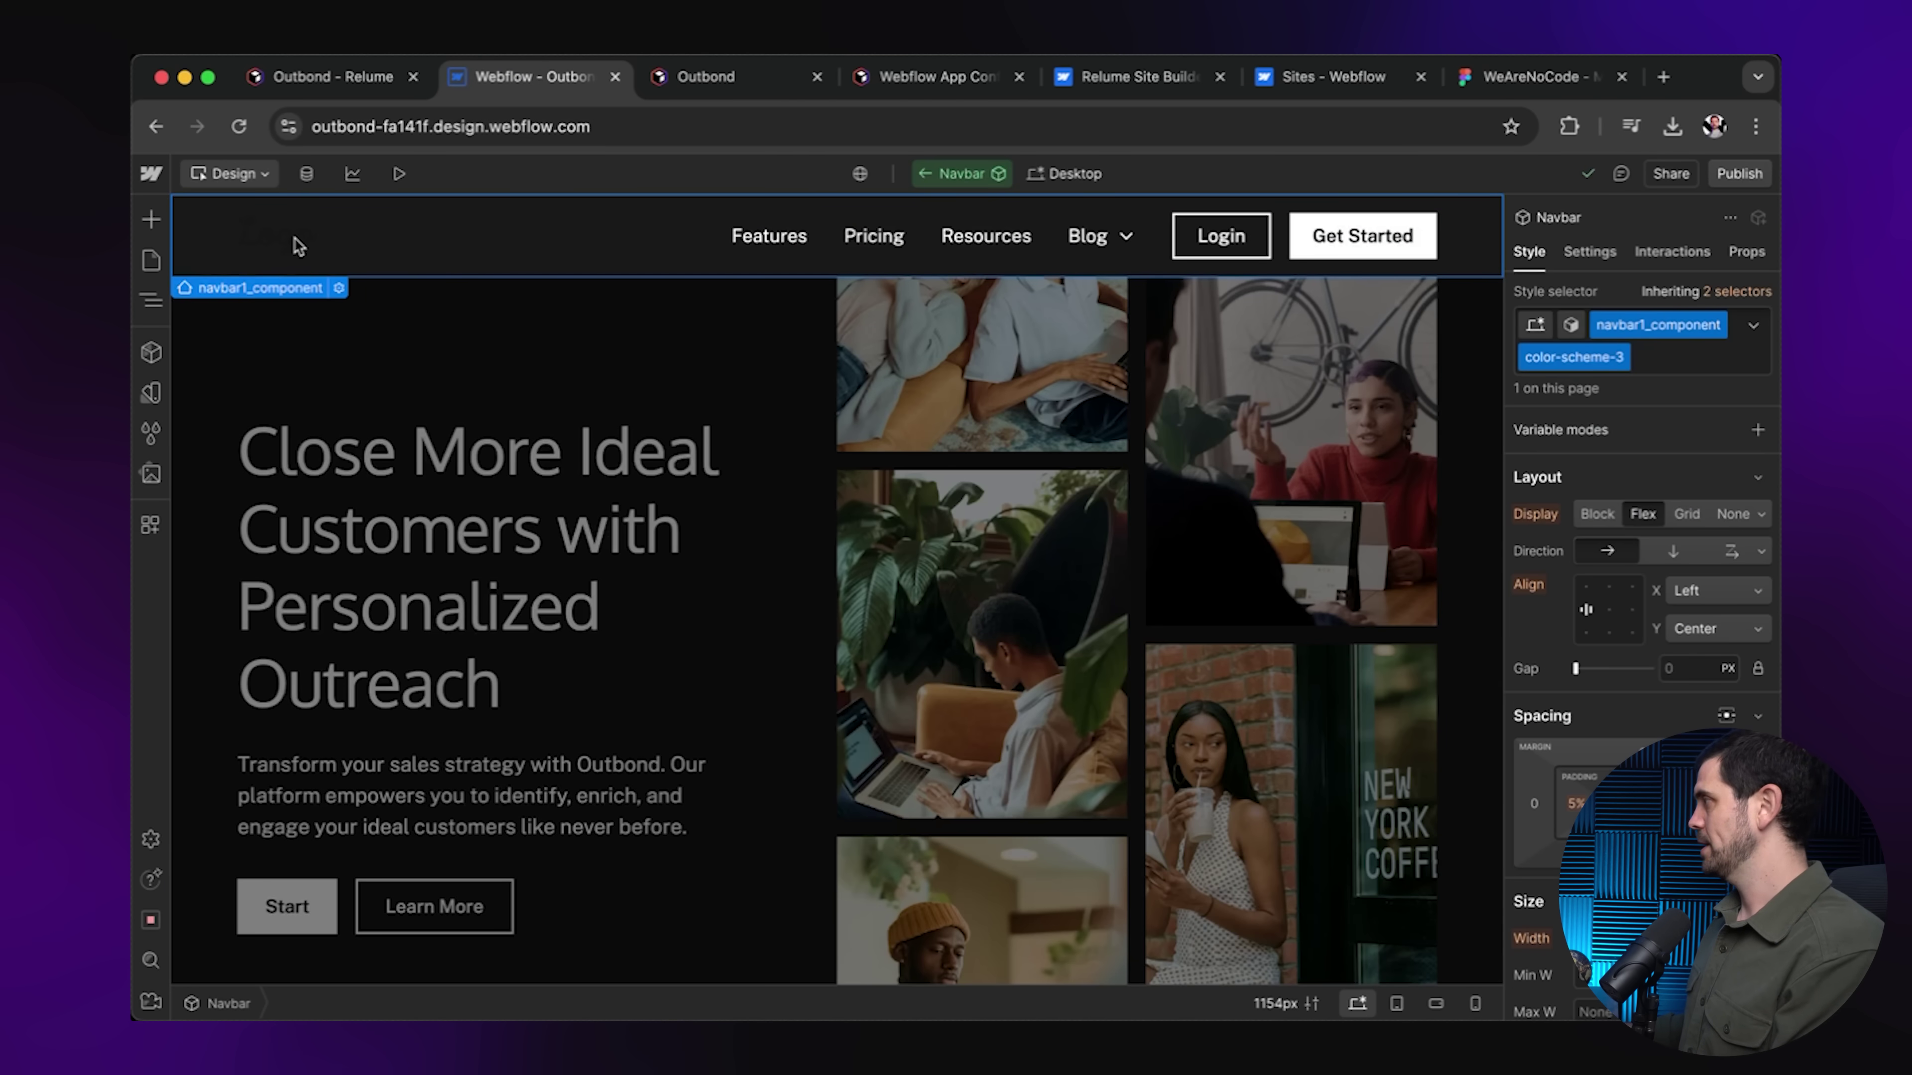
{"action": "double_click", "coordinate": [308, 235]}
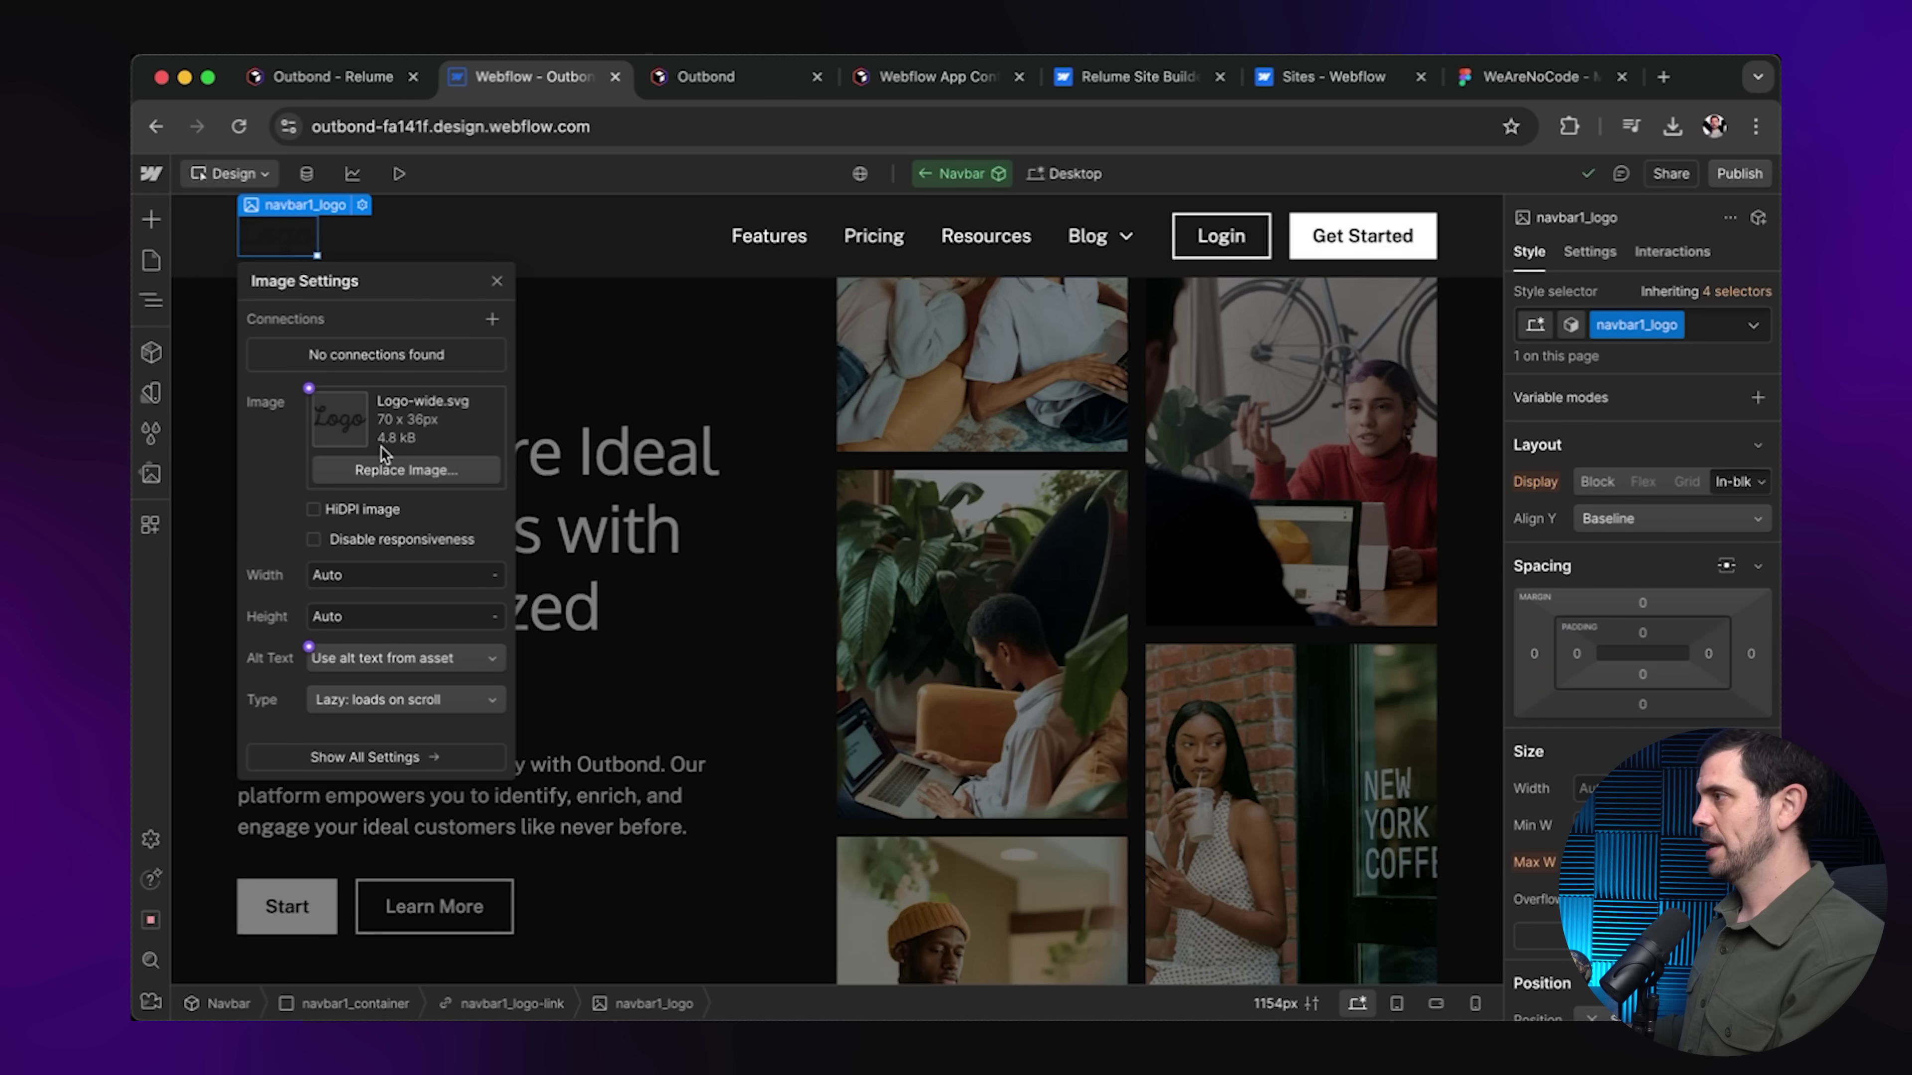
{"action": "left_click", "coordinate": [381, 471]}
{"action": "left_click", "coordinate": [381, 462]}
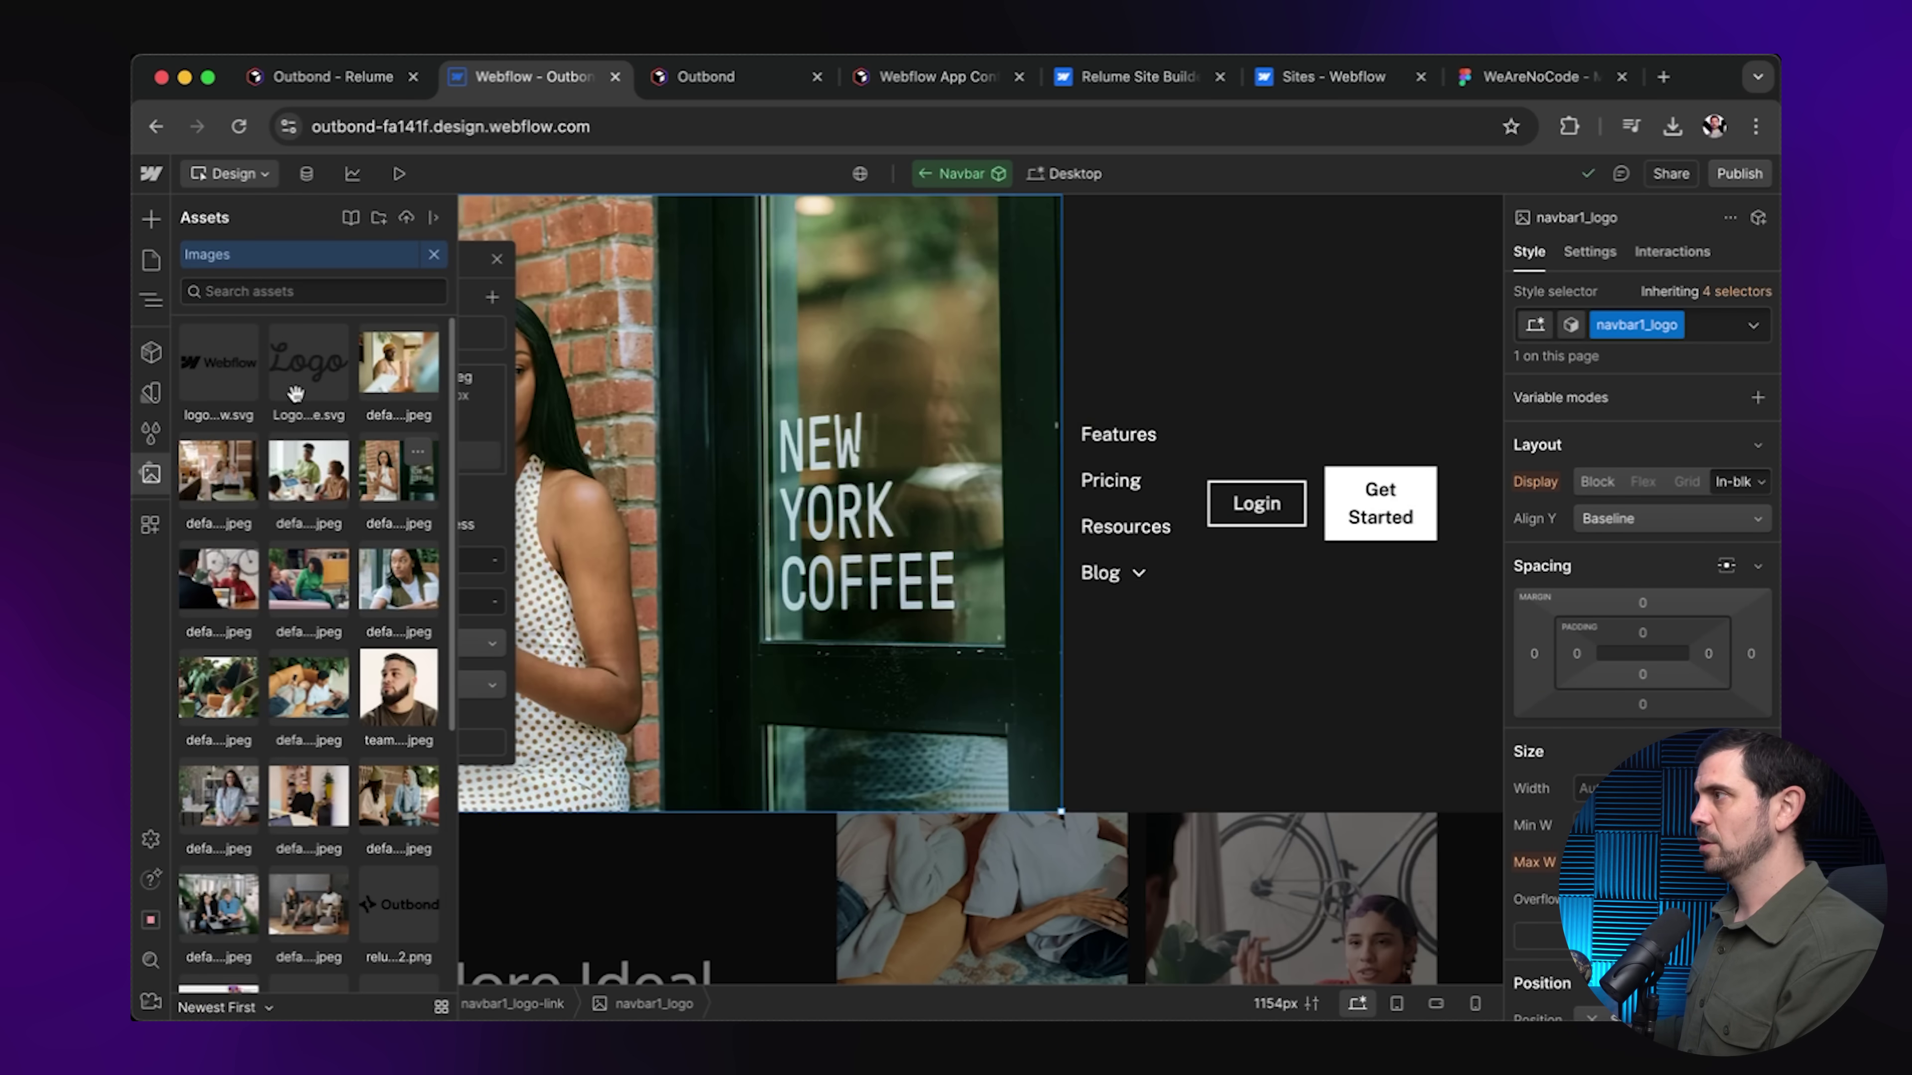
{"action": "key", "text": "super+z"}
{"action": "left_click", "coordinate": [769, 571]}
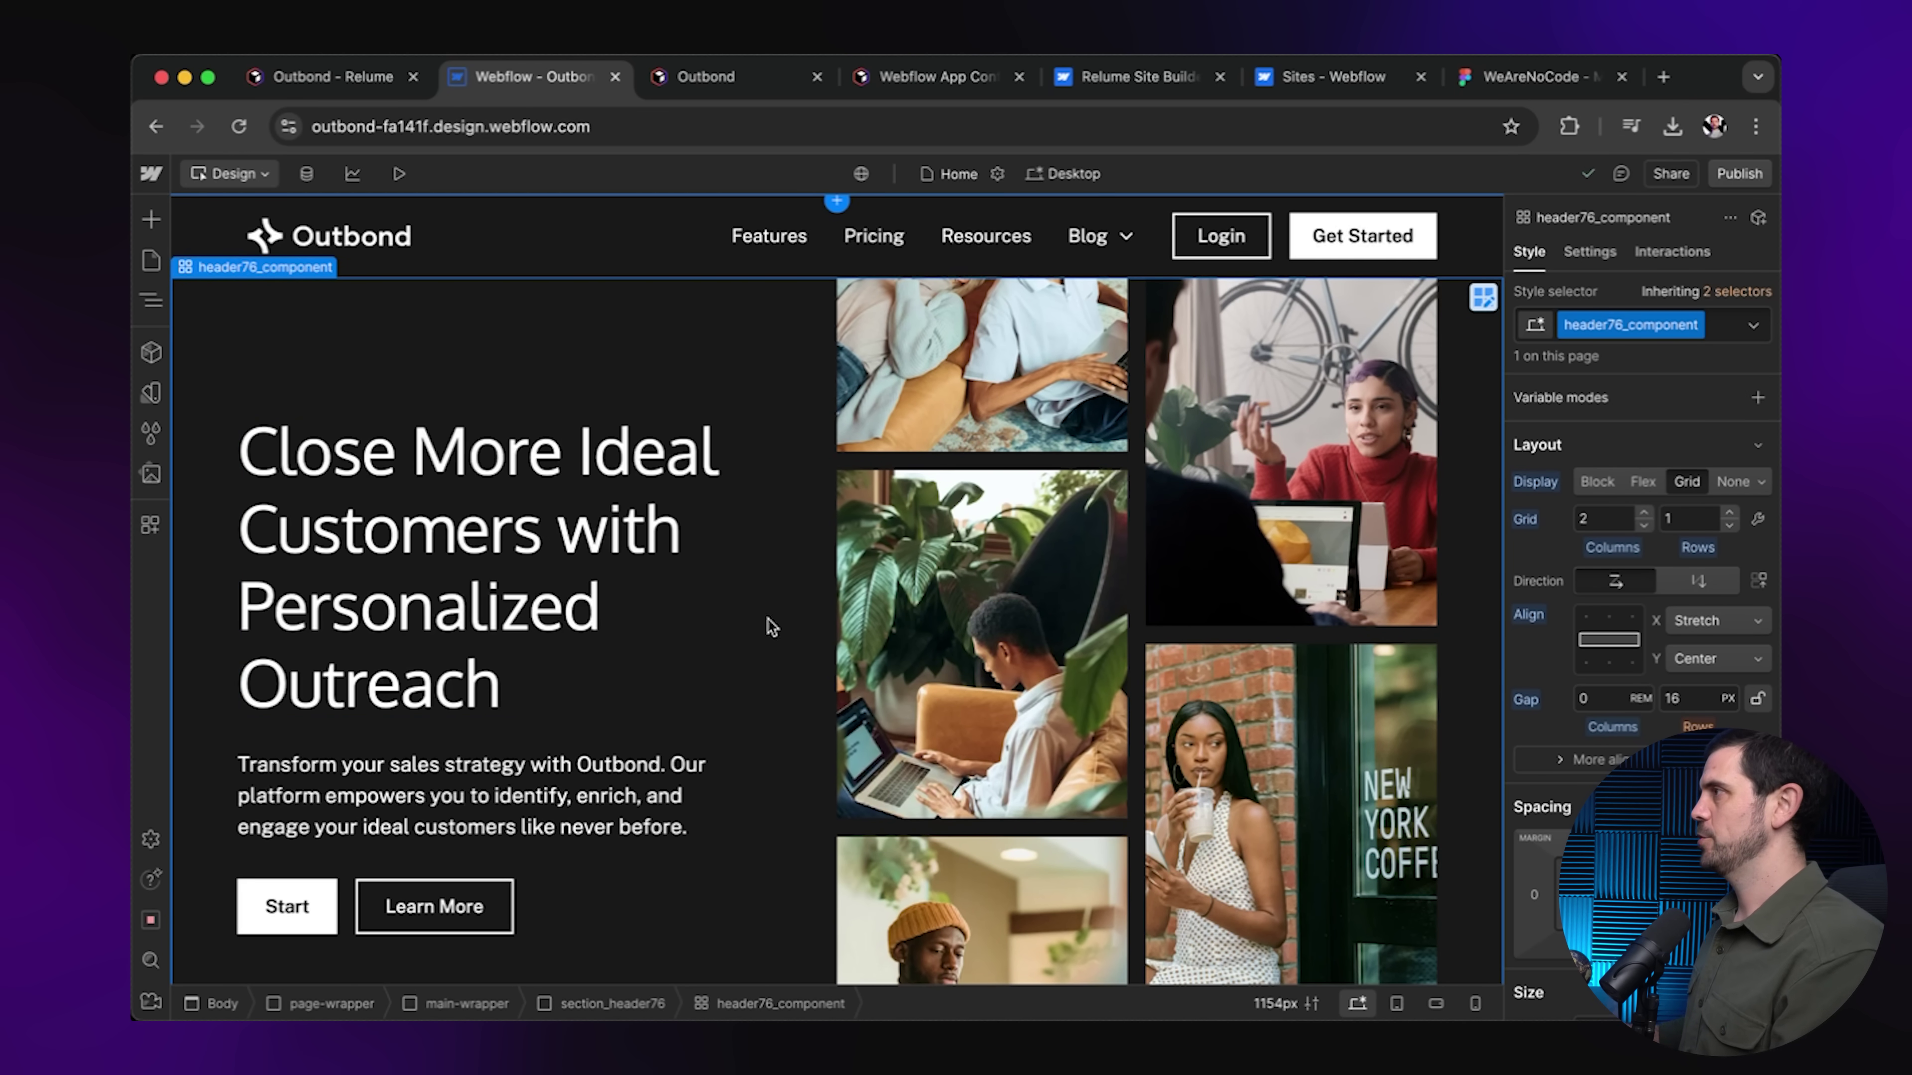
{"action": "left_click", "coordinate": [398, 173]}
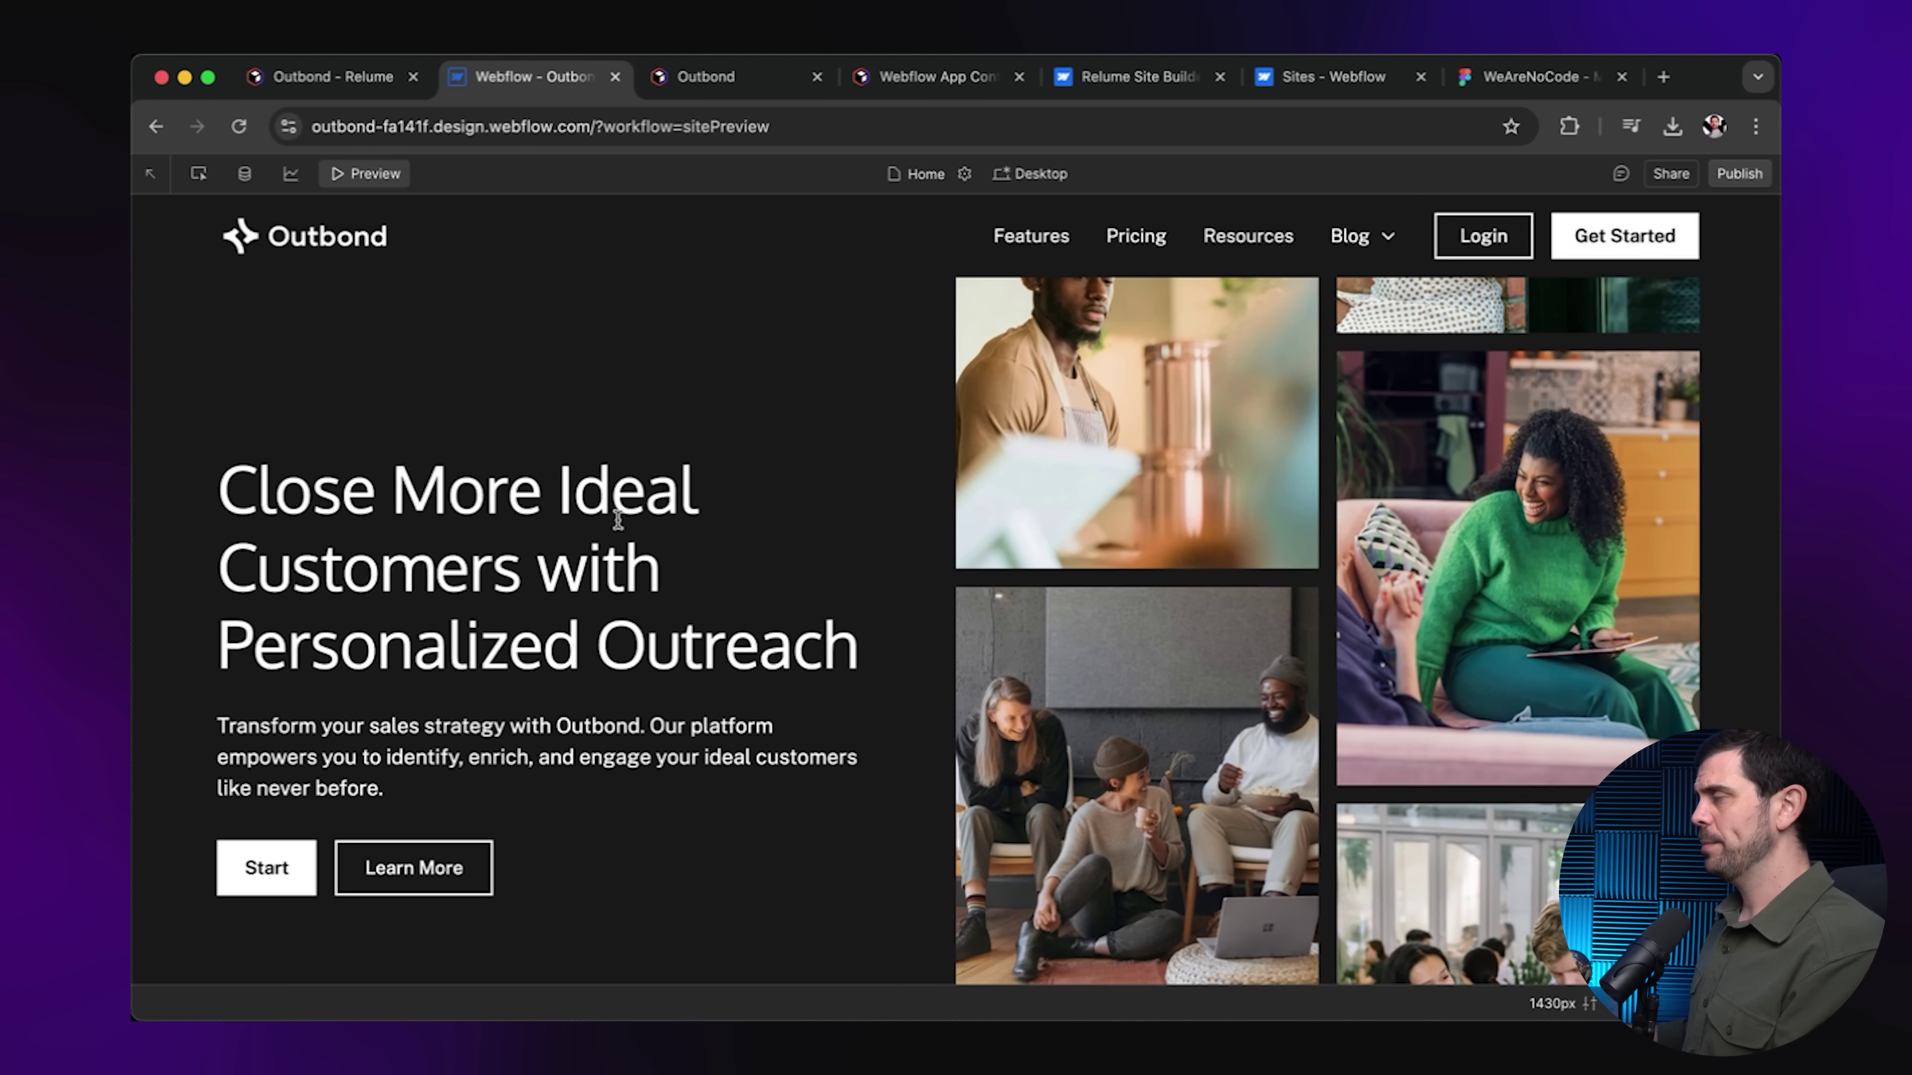
{"action": "scroll", "coordinate": [734, 504], "scroll_direction": "down", "scroll_amount": 1}
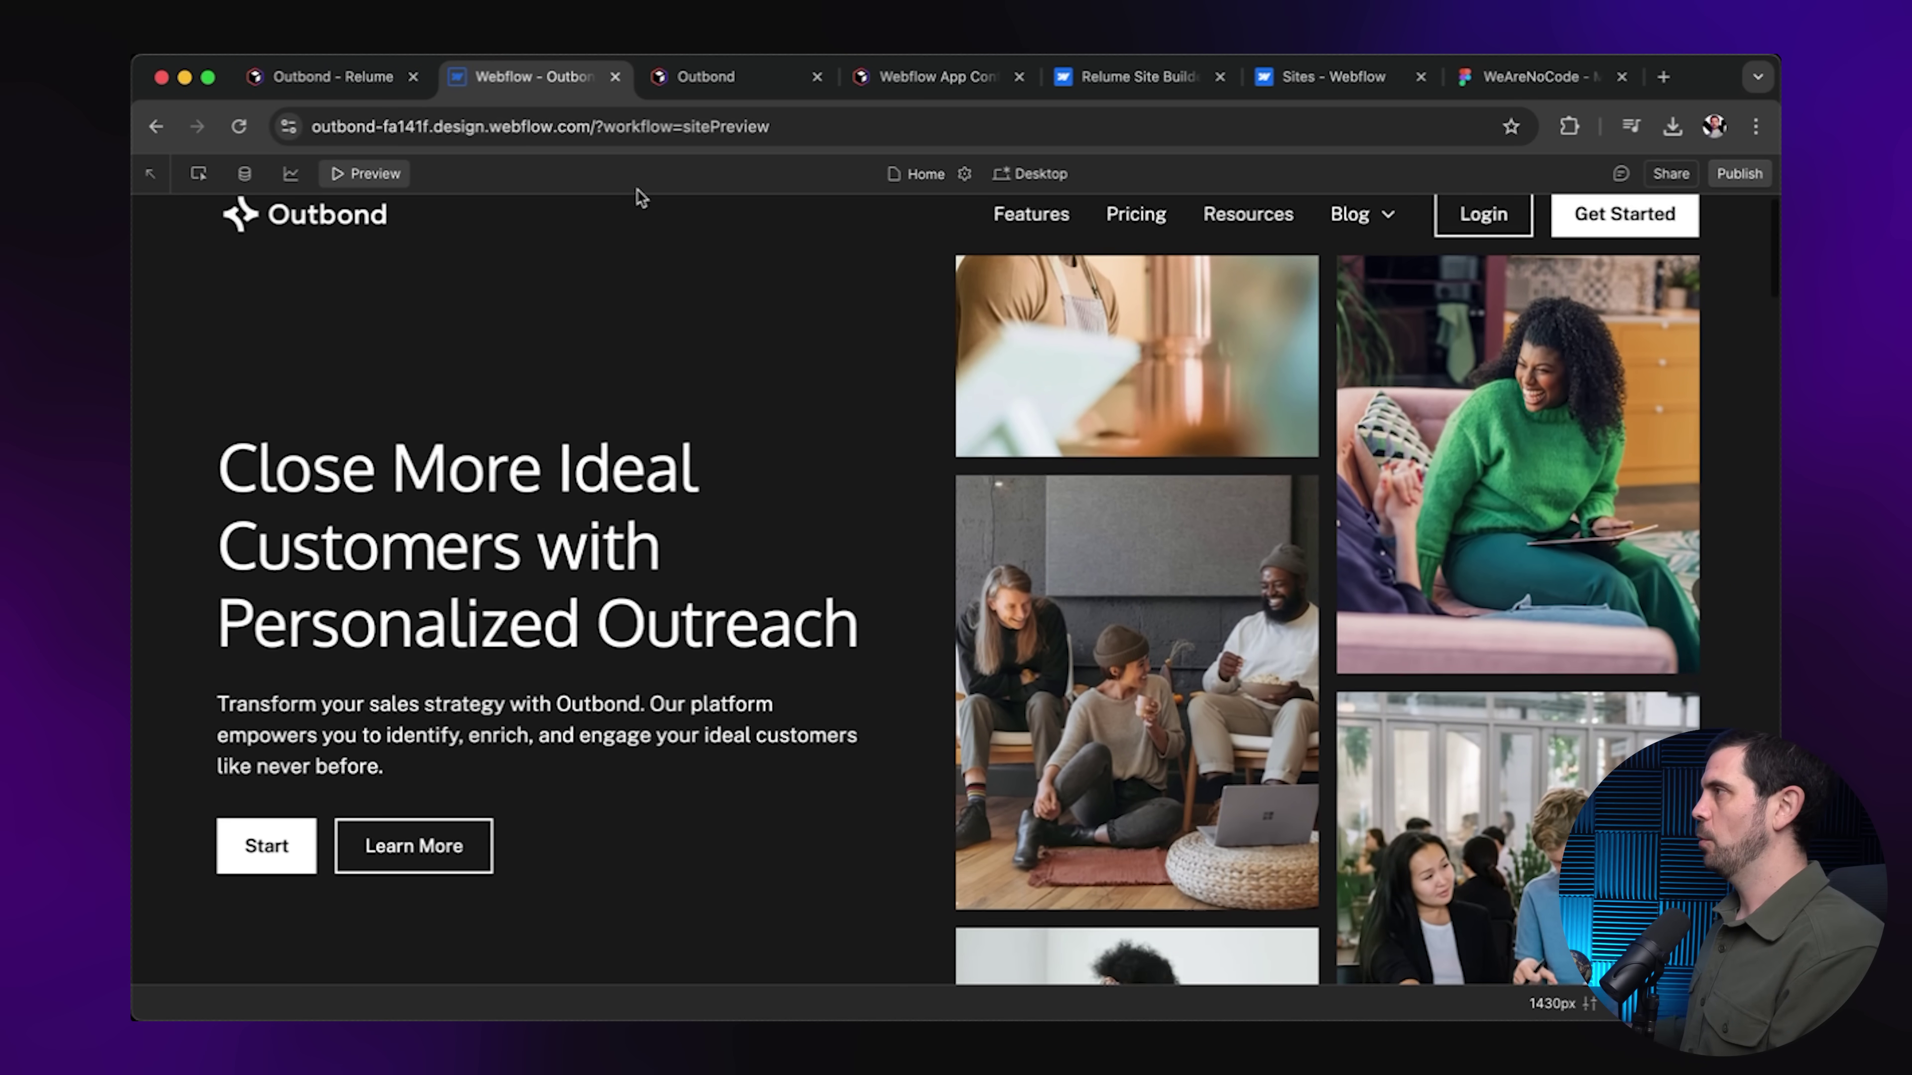
Replace the Target section photo with an uploaded envelope illustration.
{"action": "left_click", "coordinate": [365, 174]}
{"action": "scroll", "coordinate": [1089, 539], "scroll_direction": "down", "scroll_amount": 10}
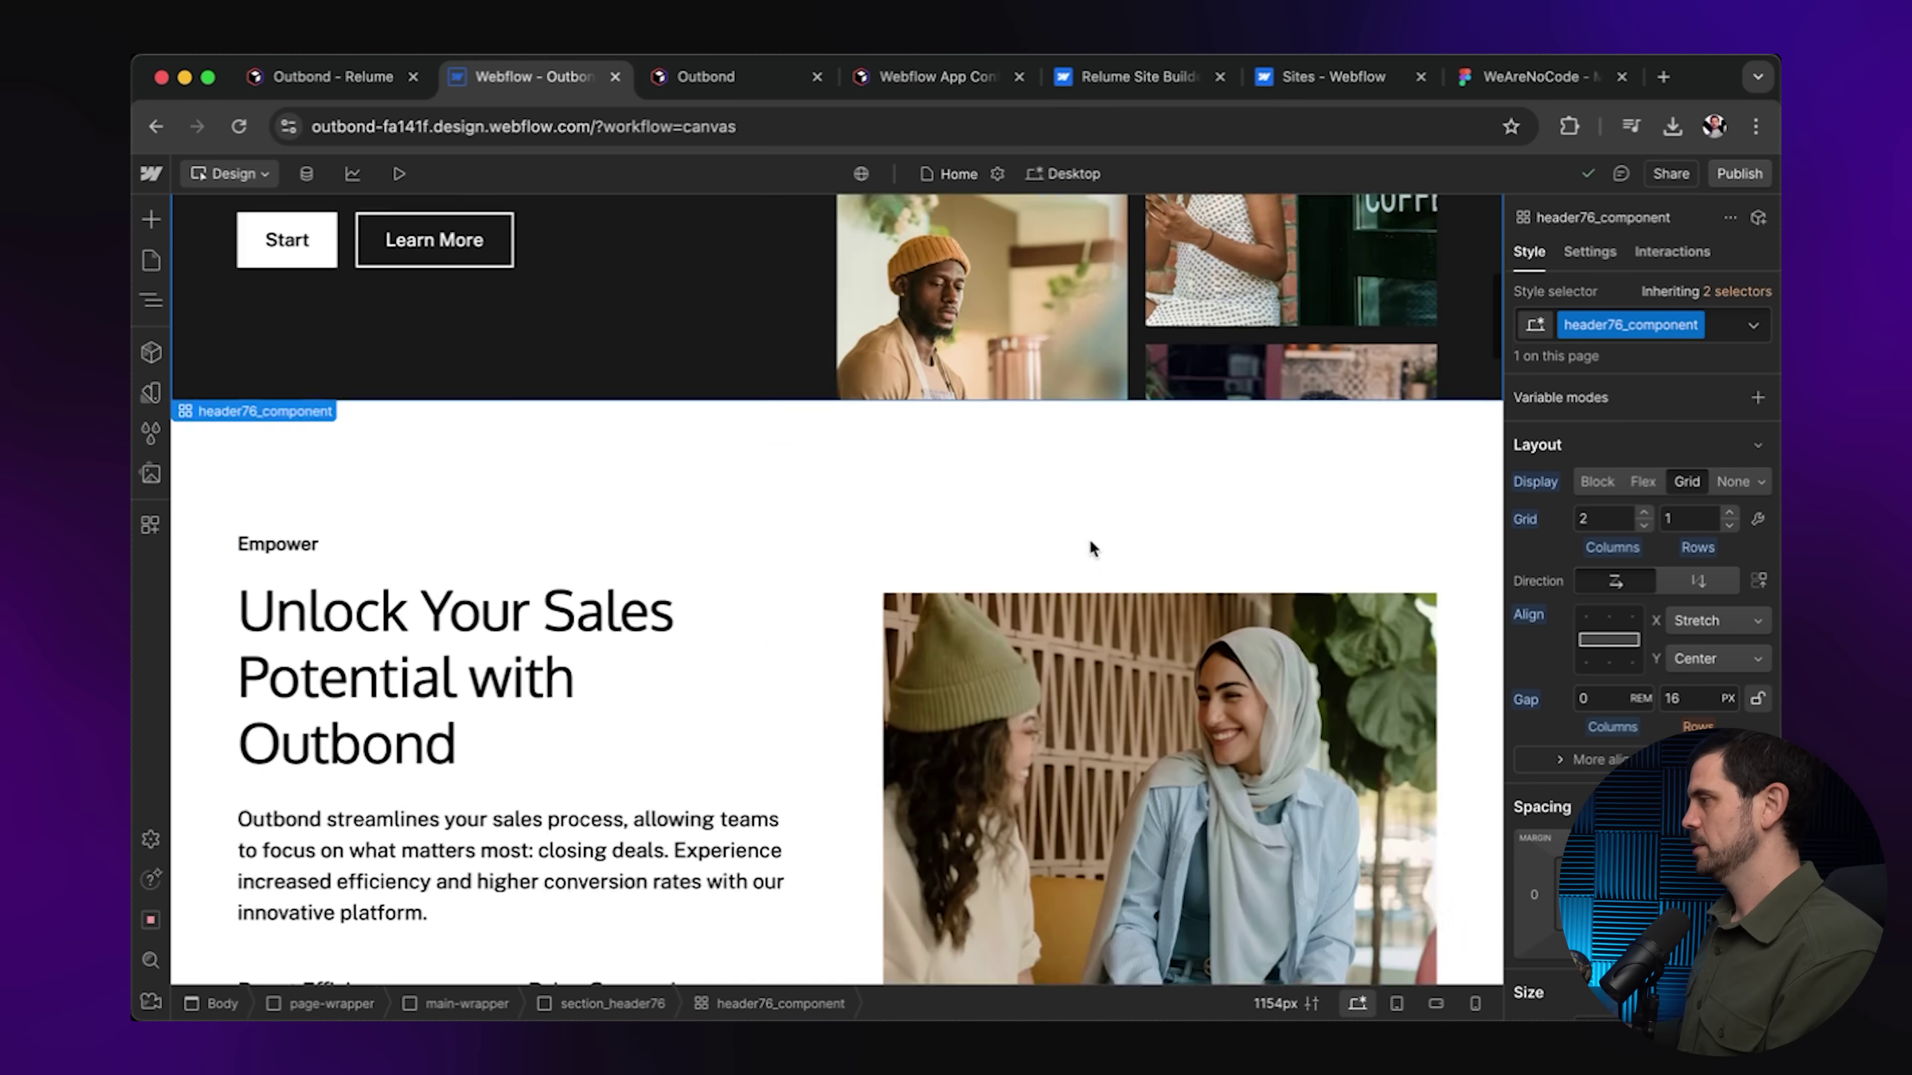
{"action": "scroll", "coordinate": [1089, 539], "scroll_direction": "down", "scroll_amount": 8}
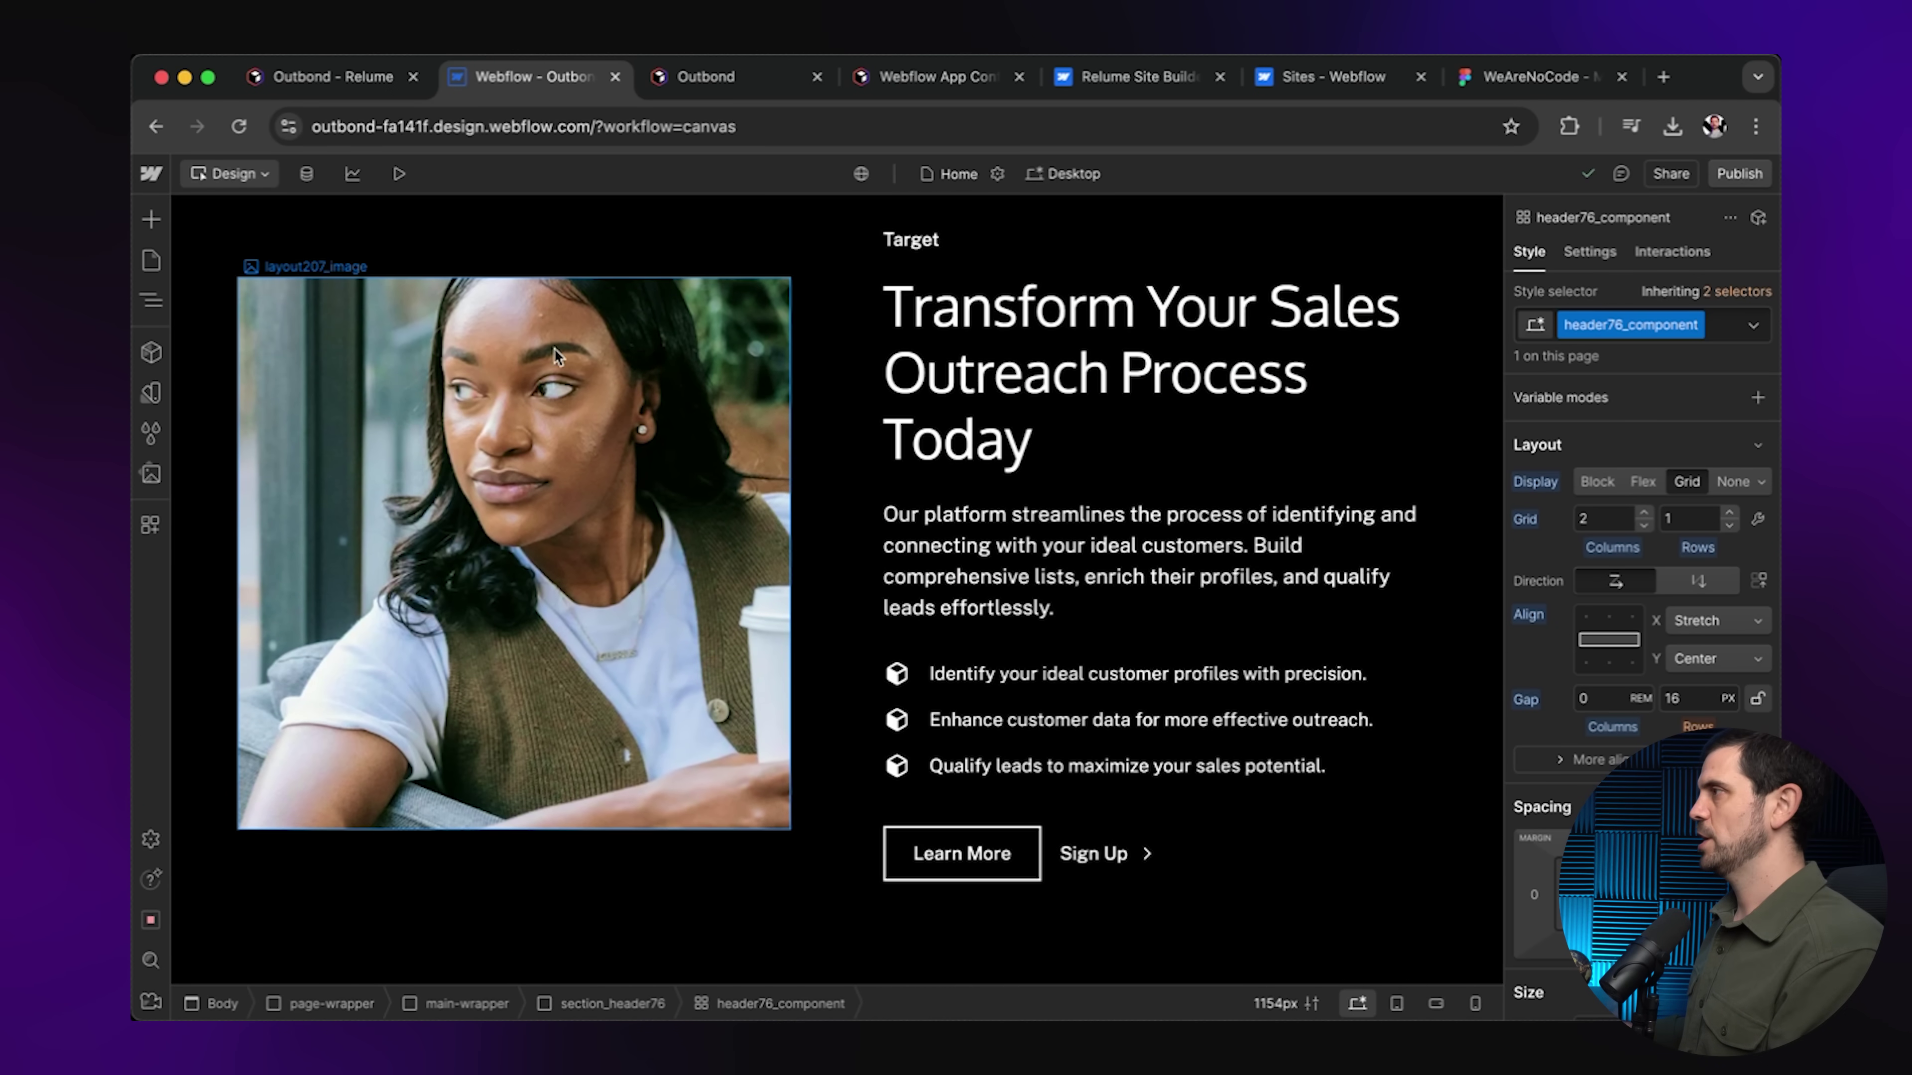
{"action": "left_click", "coordinate": [440, 450]}
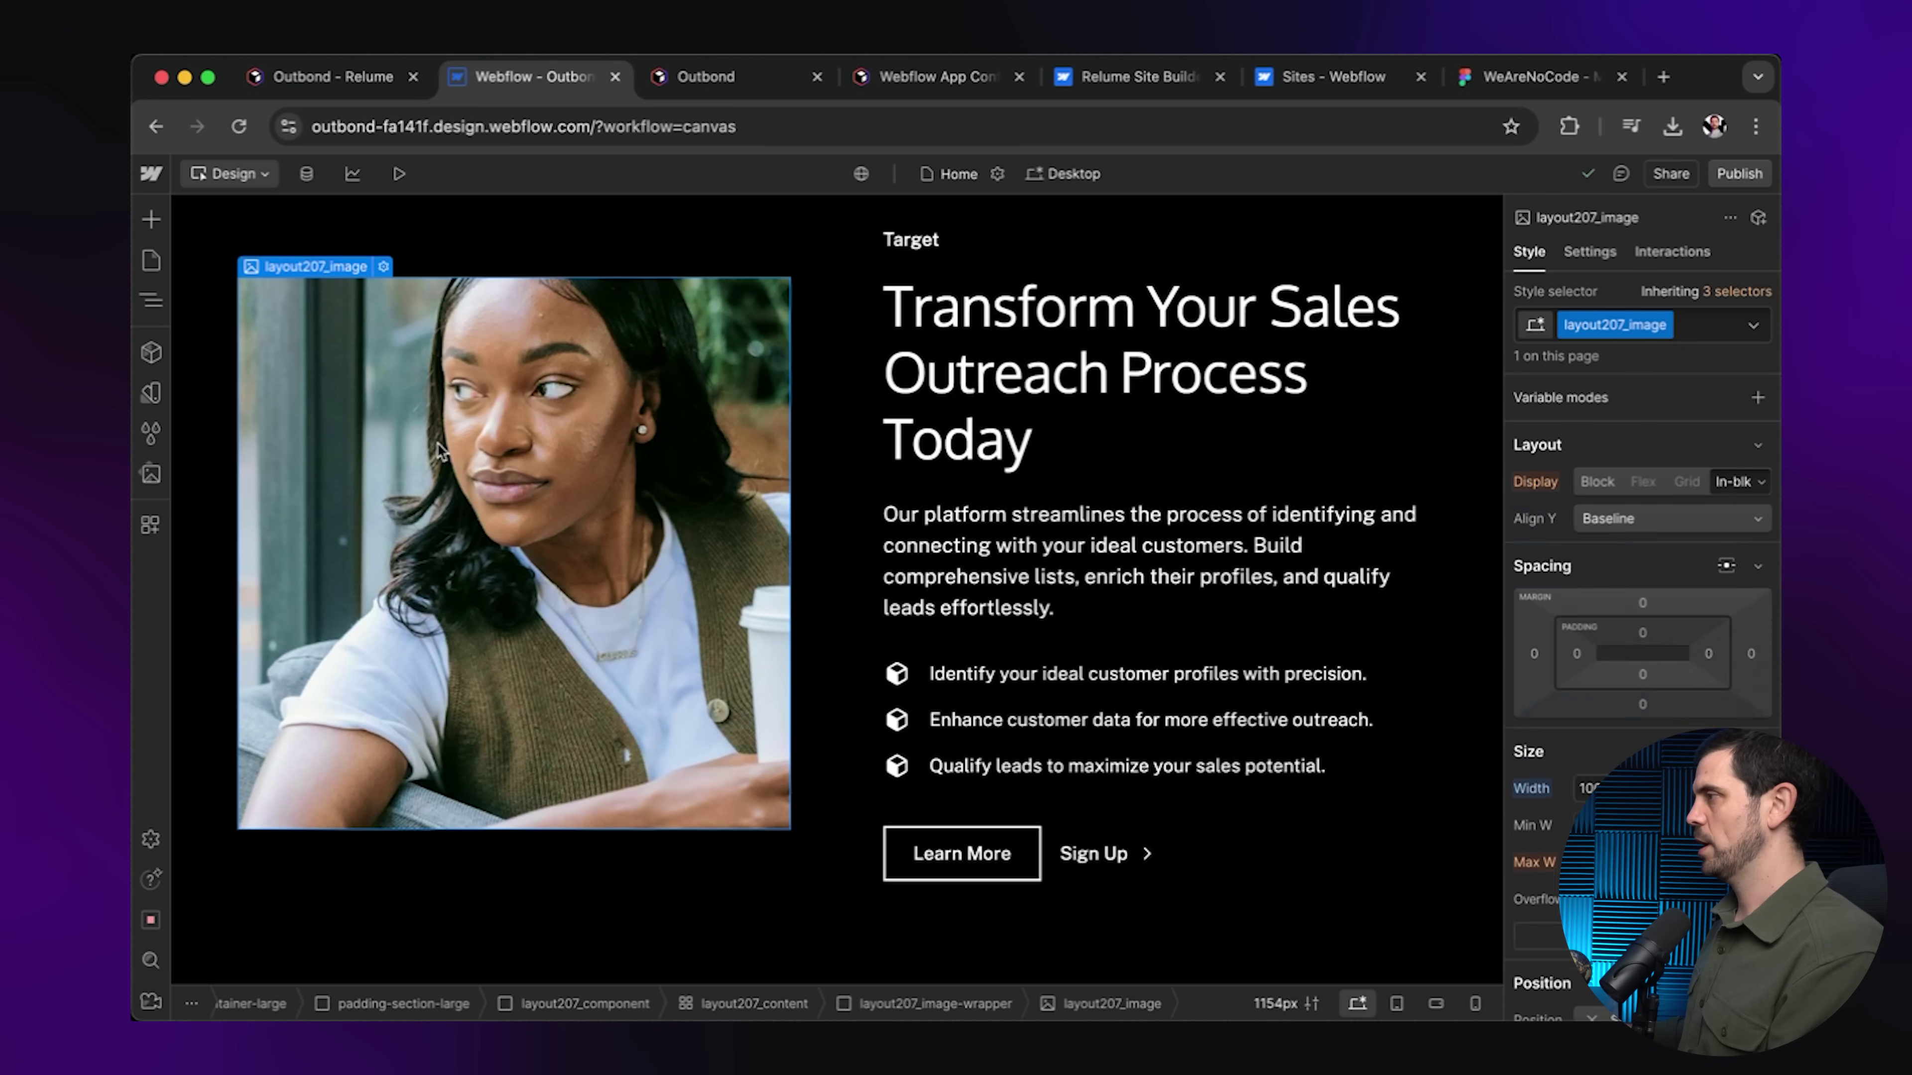
{"action": "left_click", "coordinate": [383, 268]}
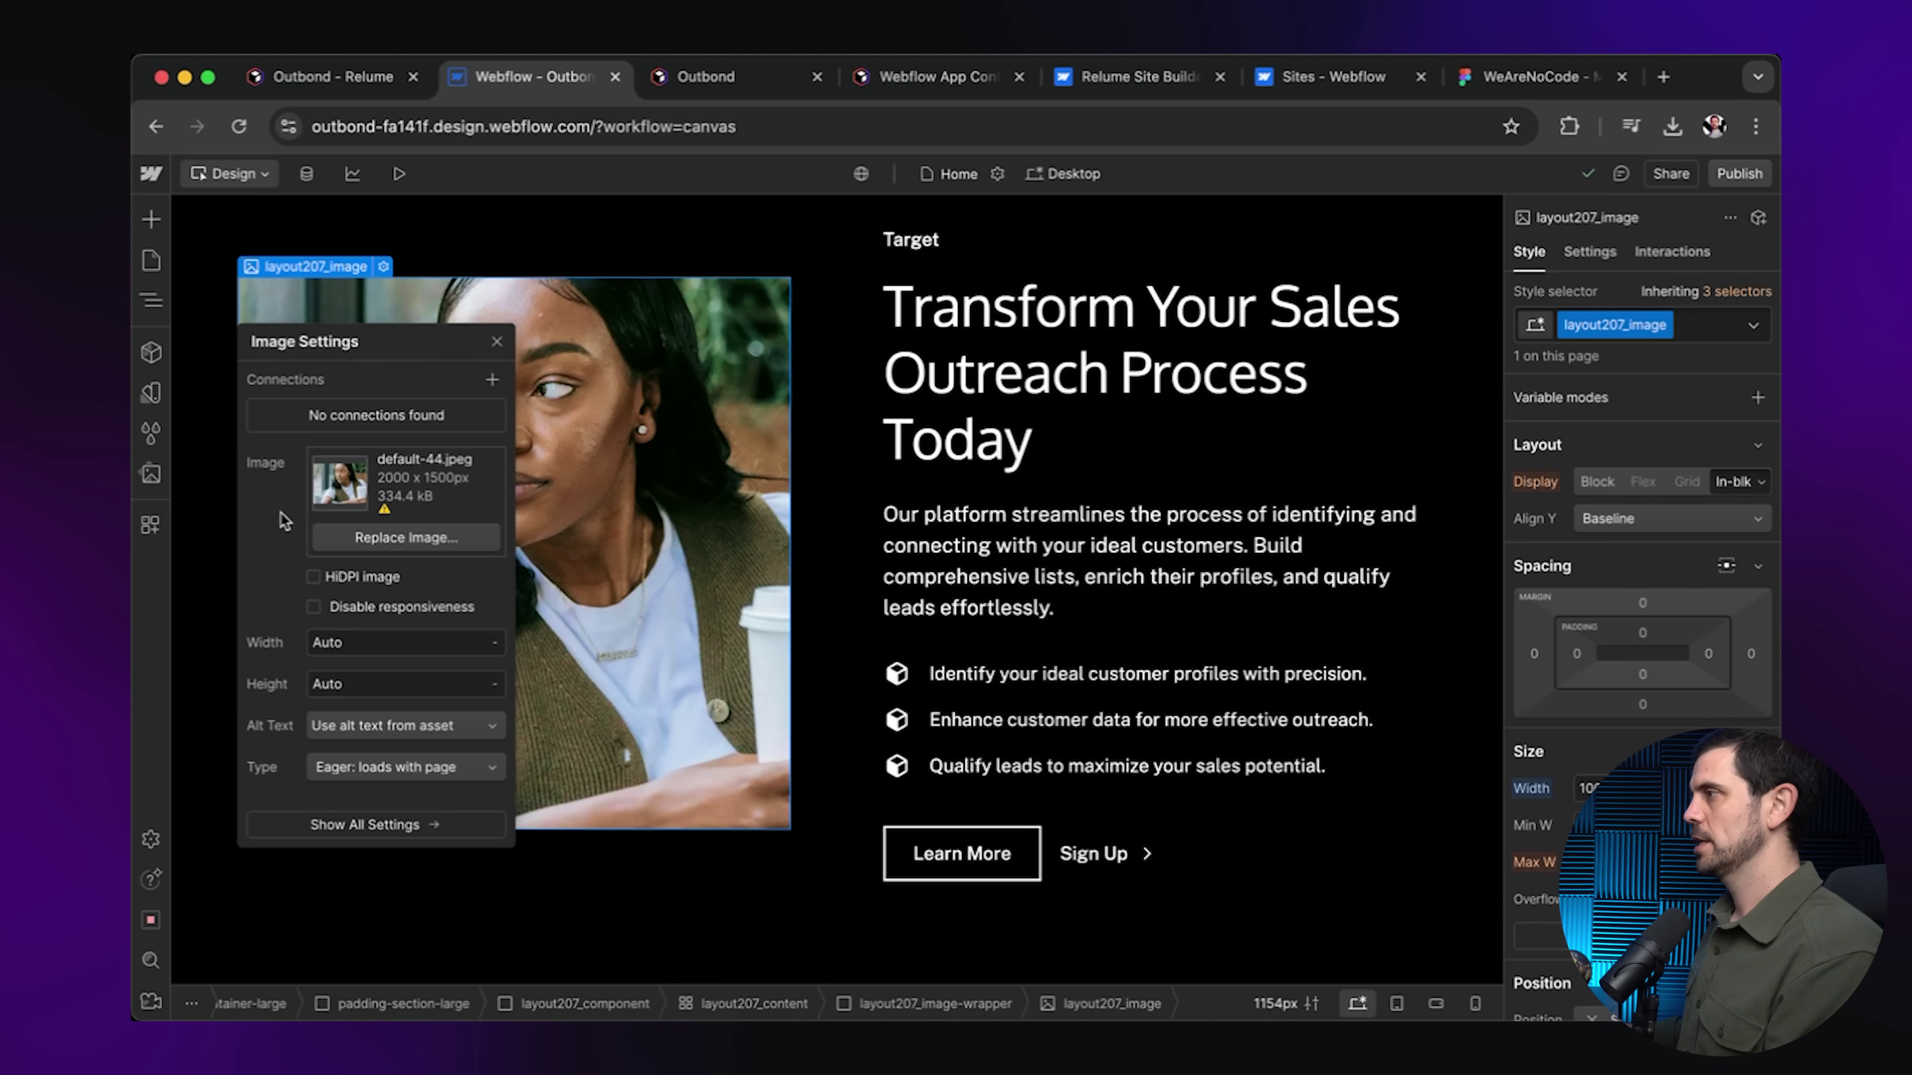
{"action": "left_click", "coordinate": [433, 537]}
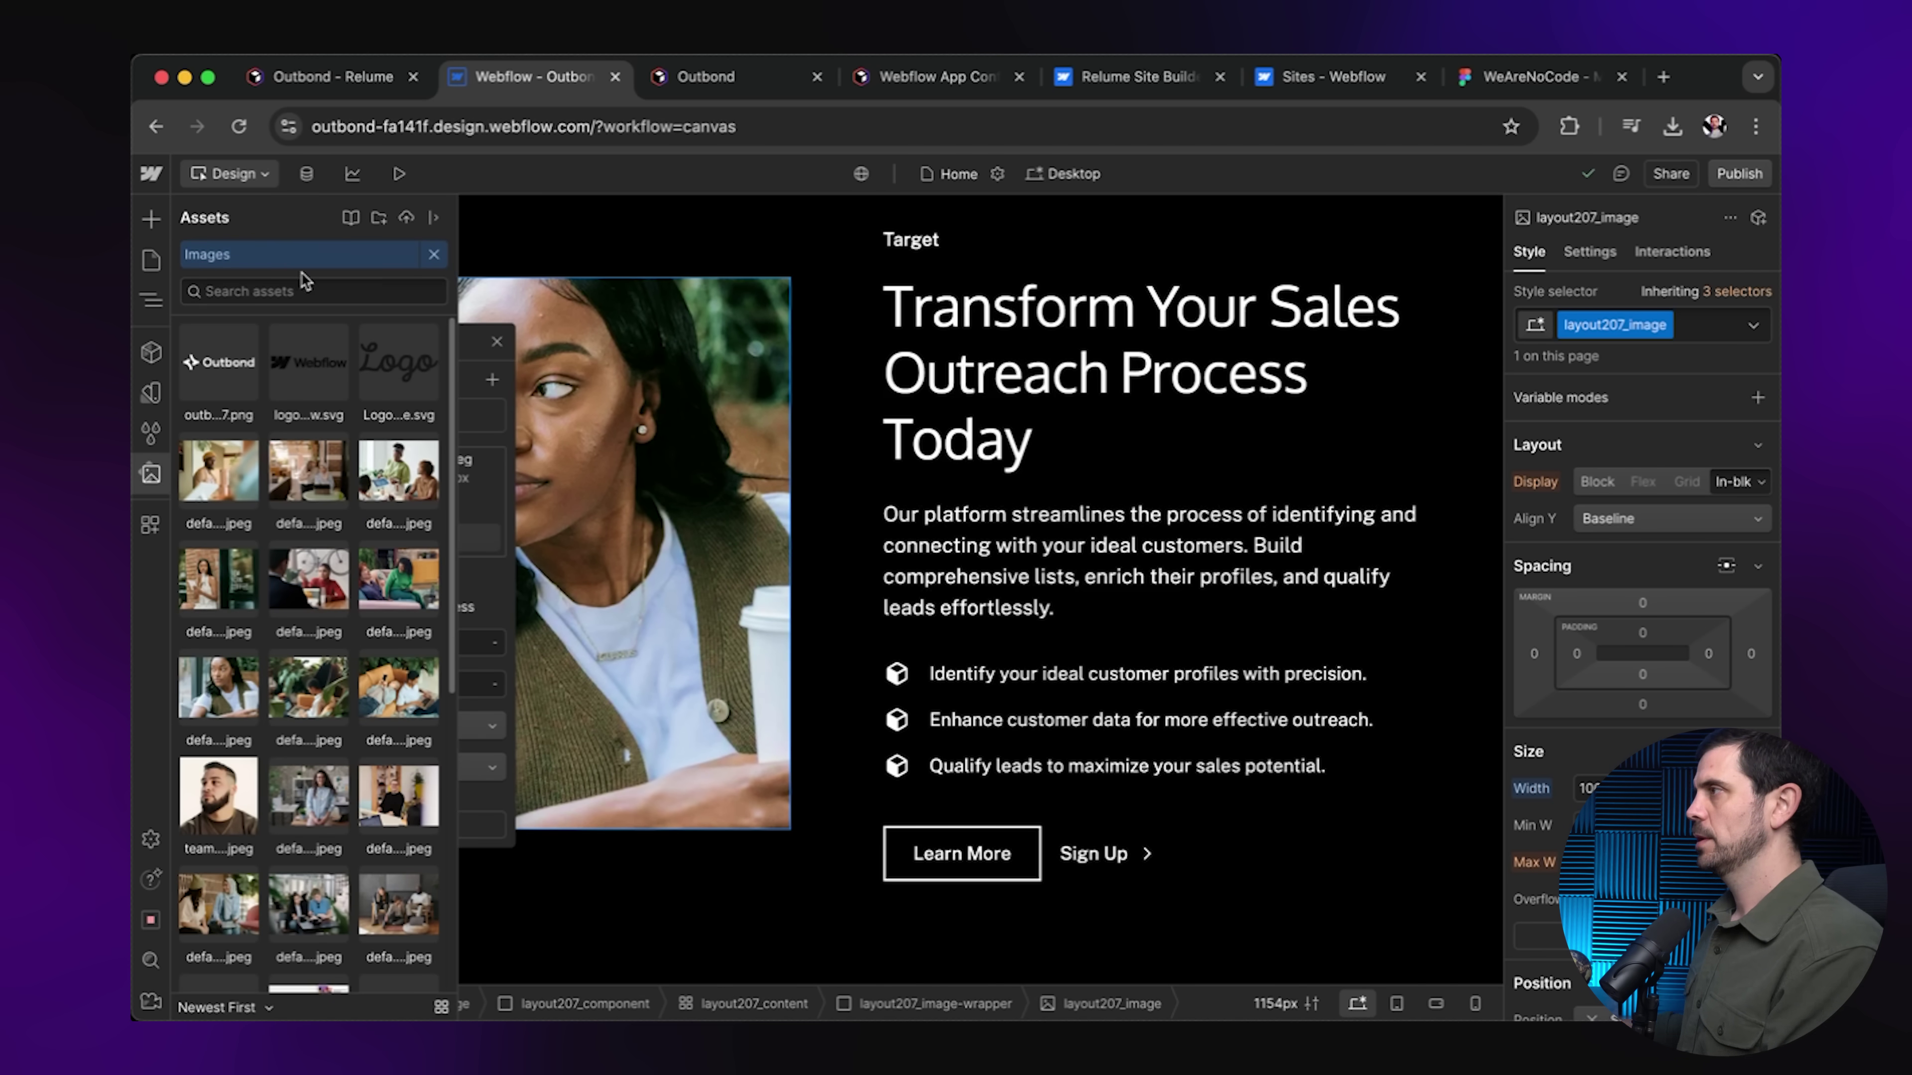
{"action": "left_click", "coordinate": [407, 221]}
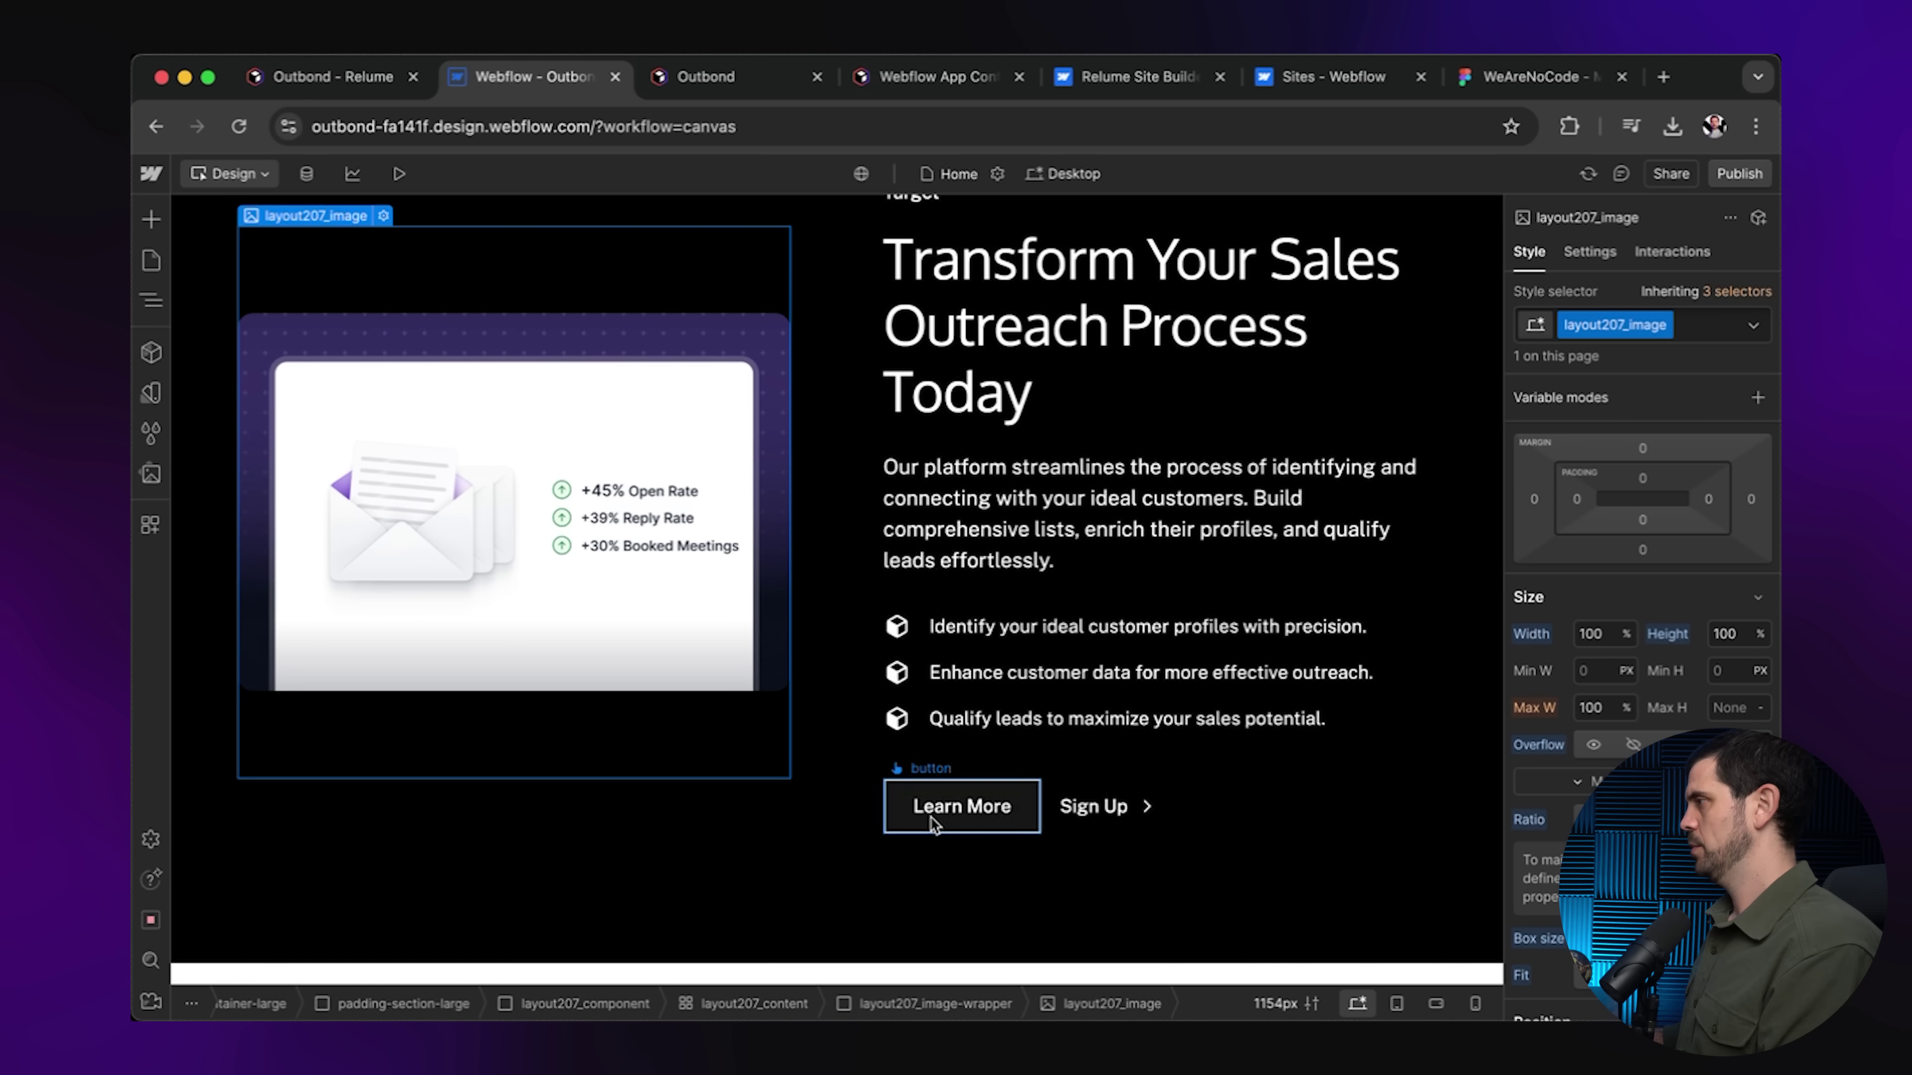
{"action": "left_click", "coordinate": [698, 875]}
Delete the description paragraph under the Target section heading.
{"action": "scroll", "coordinate": [700, 874], "scroll_direction": "up", "scroll_amount": 3}
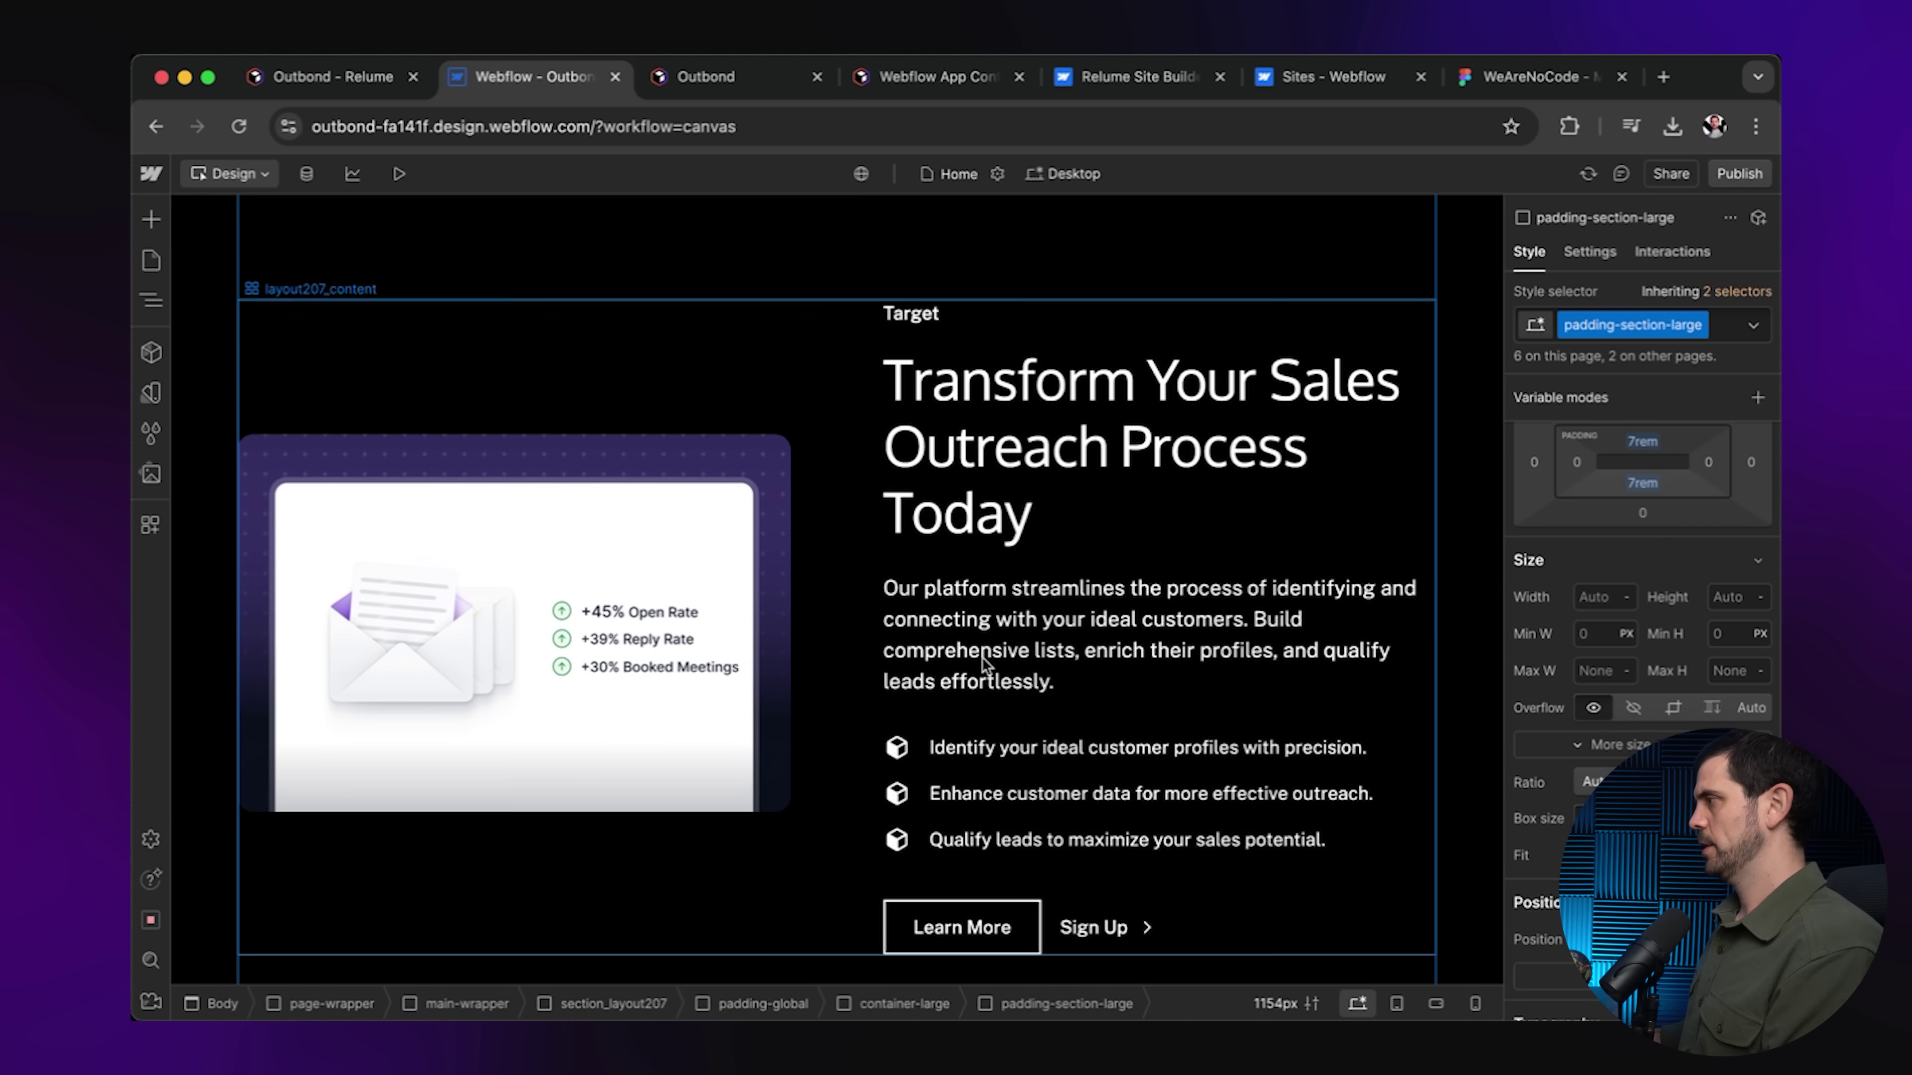
{"action": "left_click", "coordinate": [1022, 640]}
{"action": "key", "text": "Delete"}
Change the Target section heading to 'Get more booked meetings'.
{"action": "double_click", "coordinate": [964, 426]}
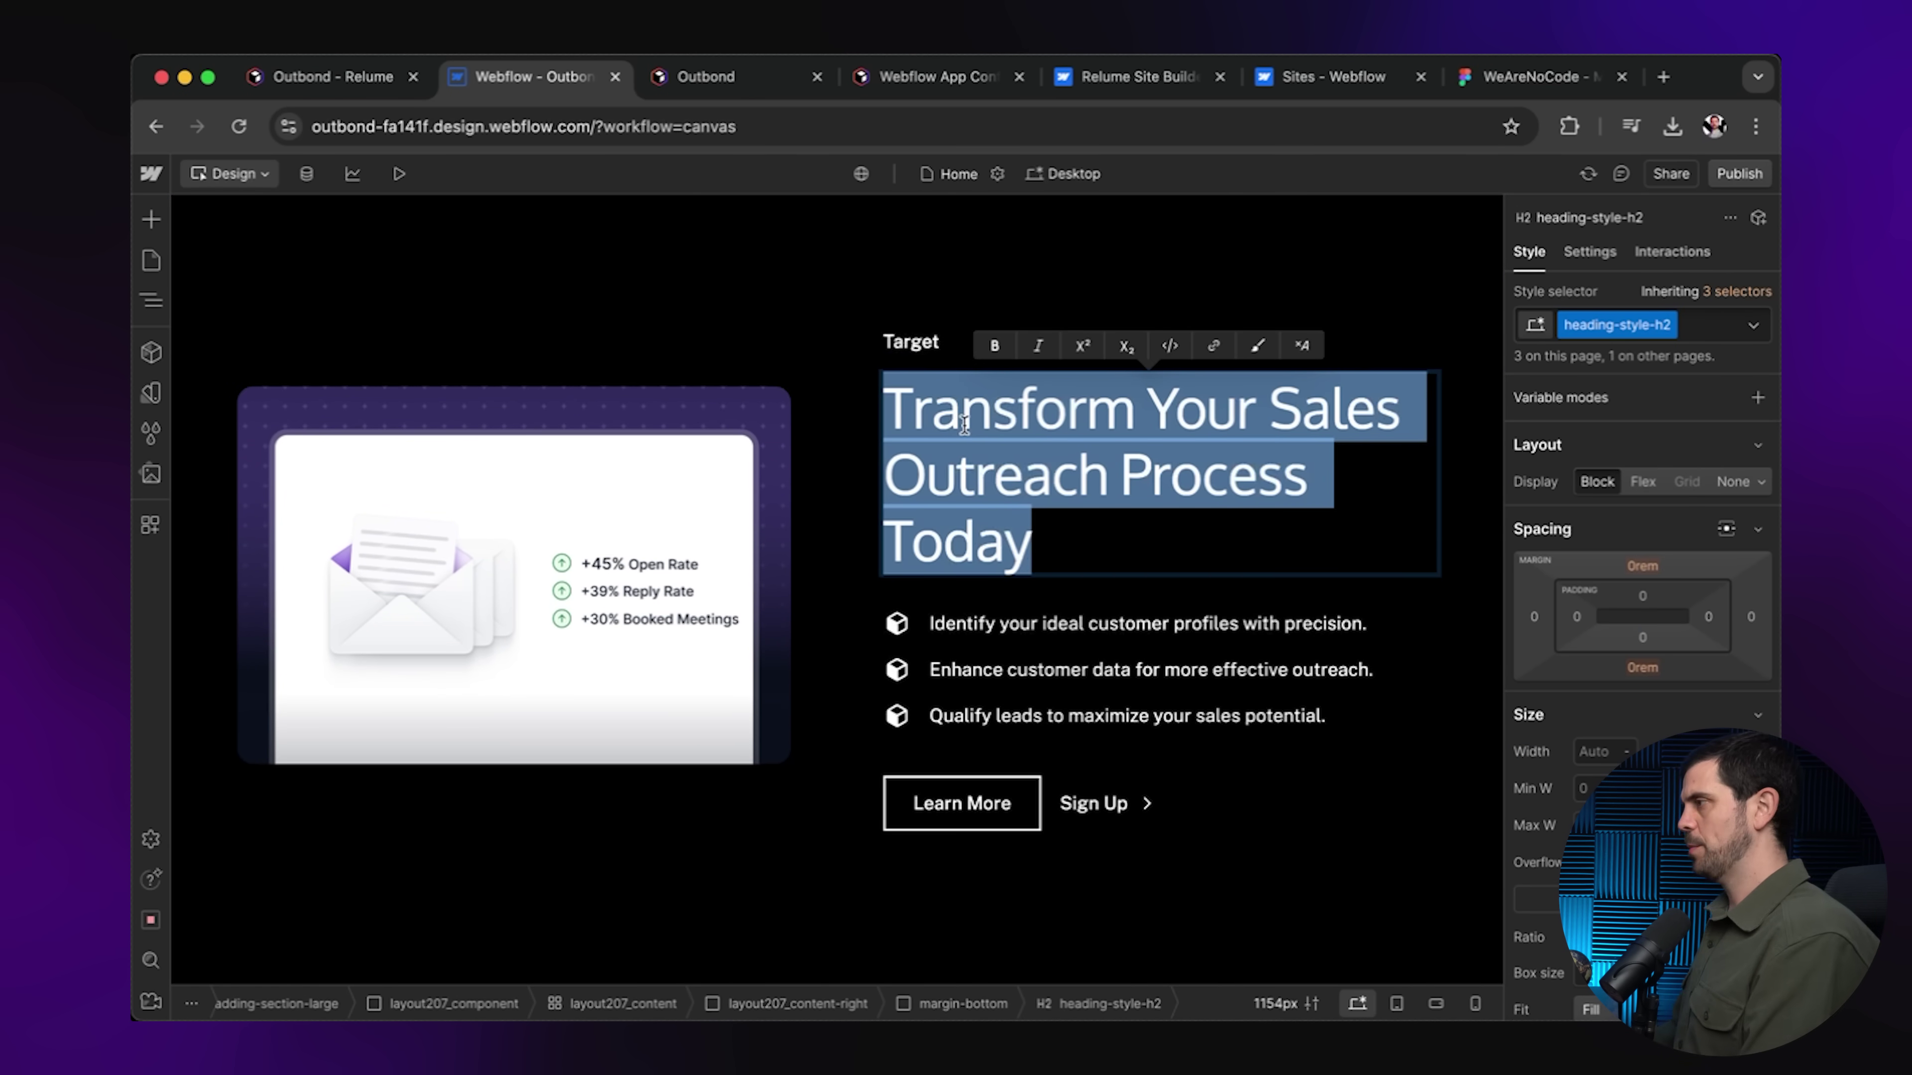
{"action": "type", "text": "Get more booked"}
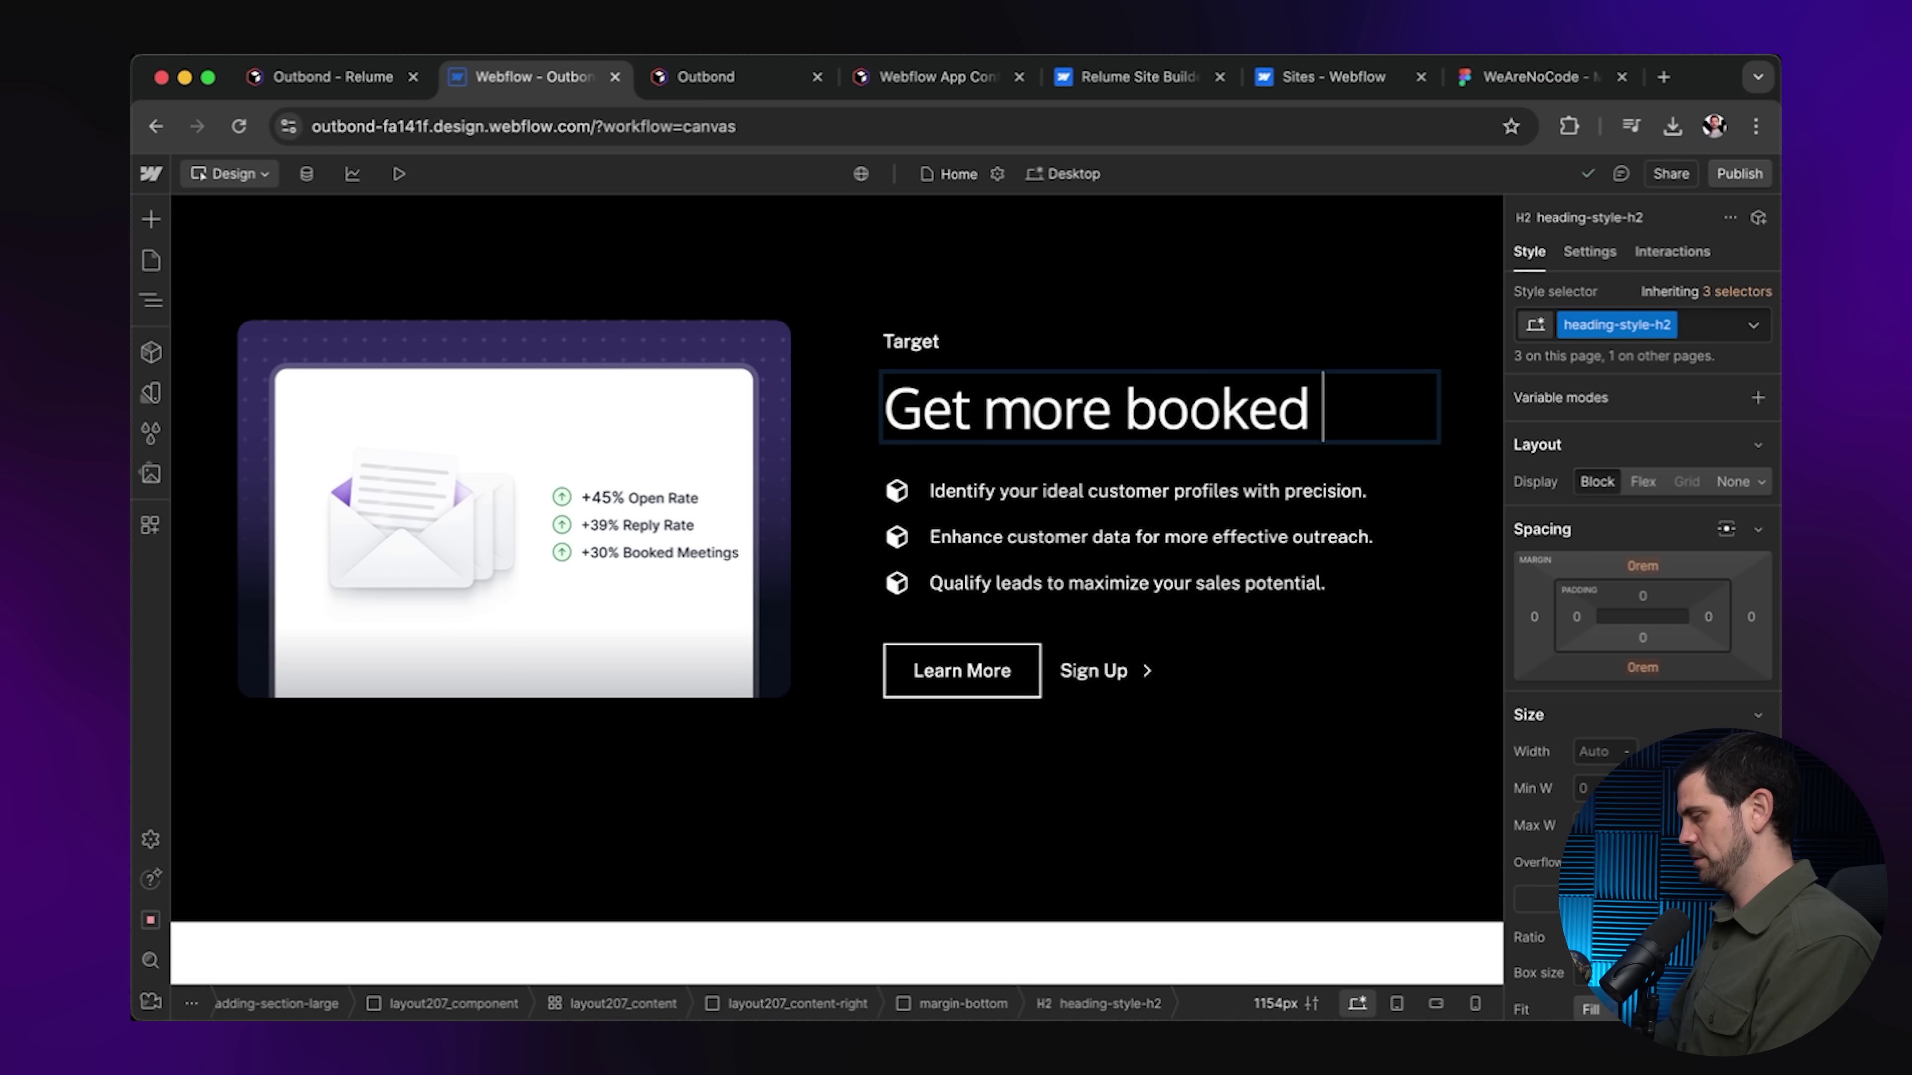
{"action": "type", "text": " meetings"}
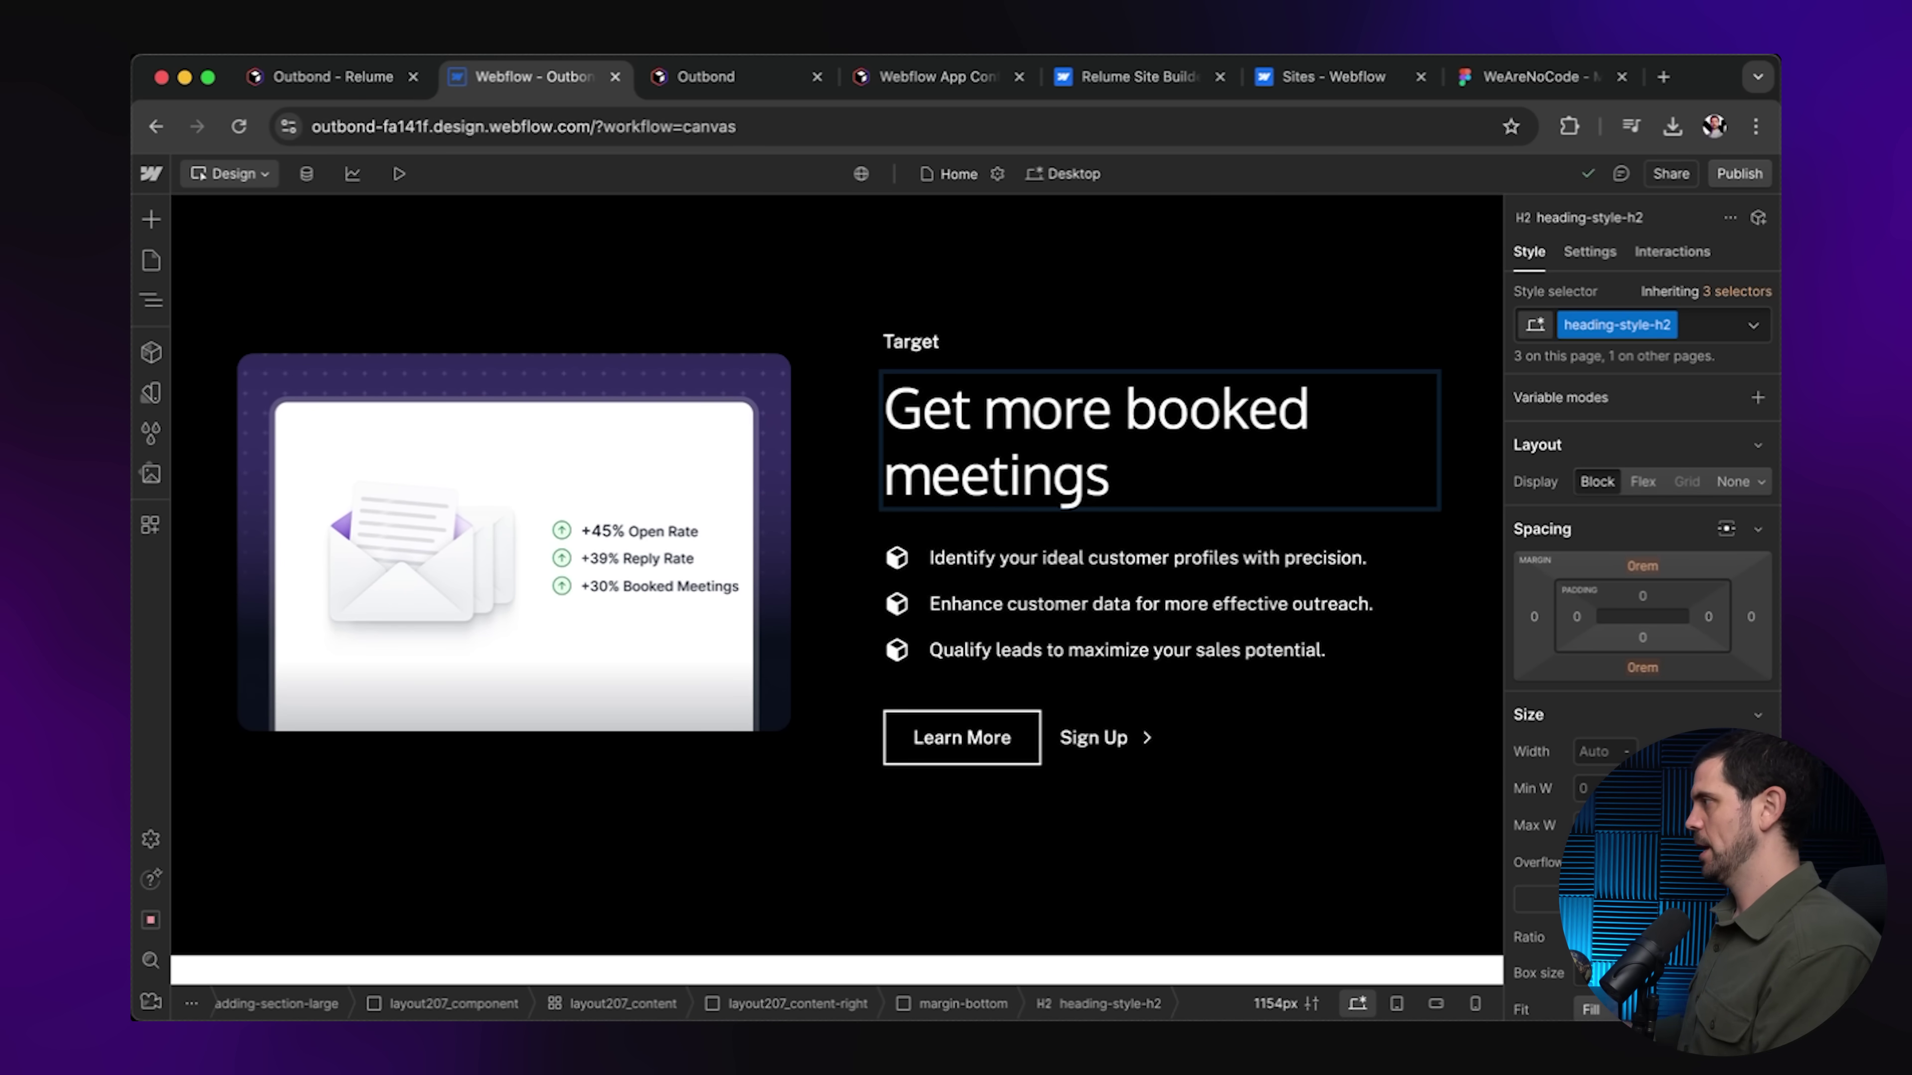
{"action": "left_click", "coordinate": [1130, 248]}
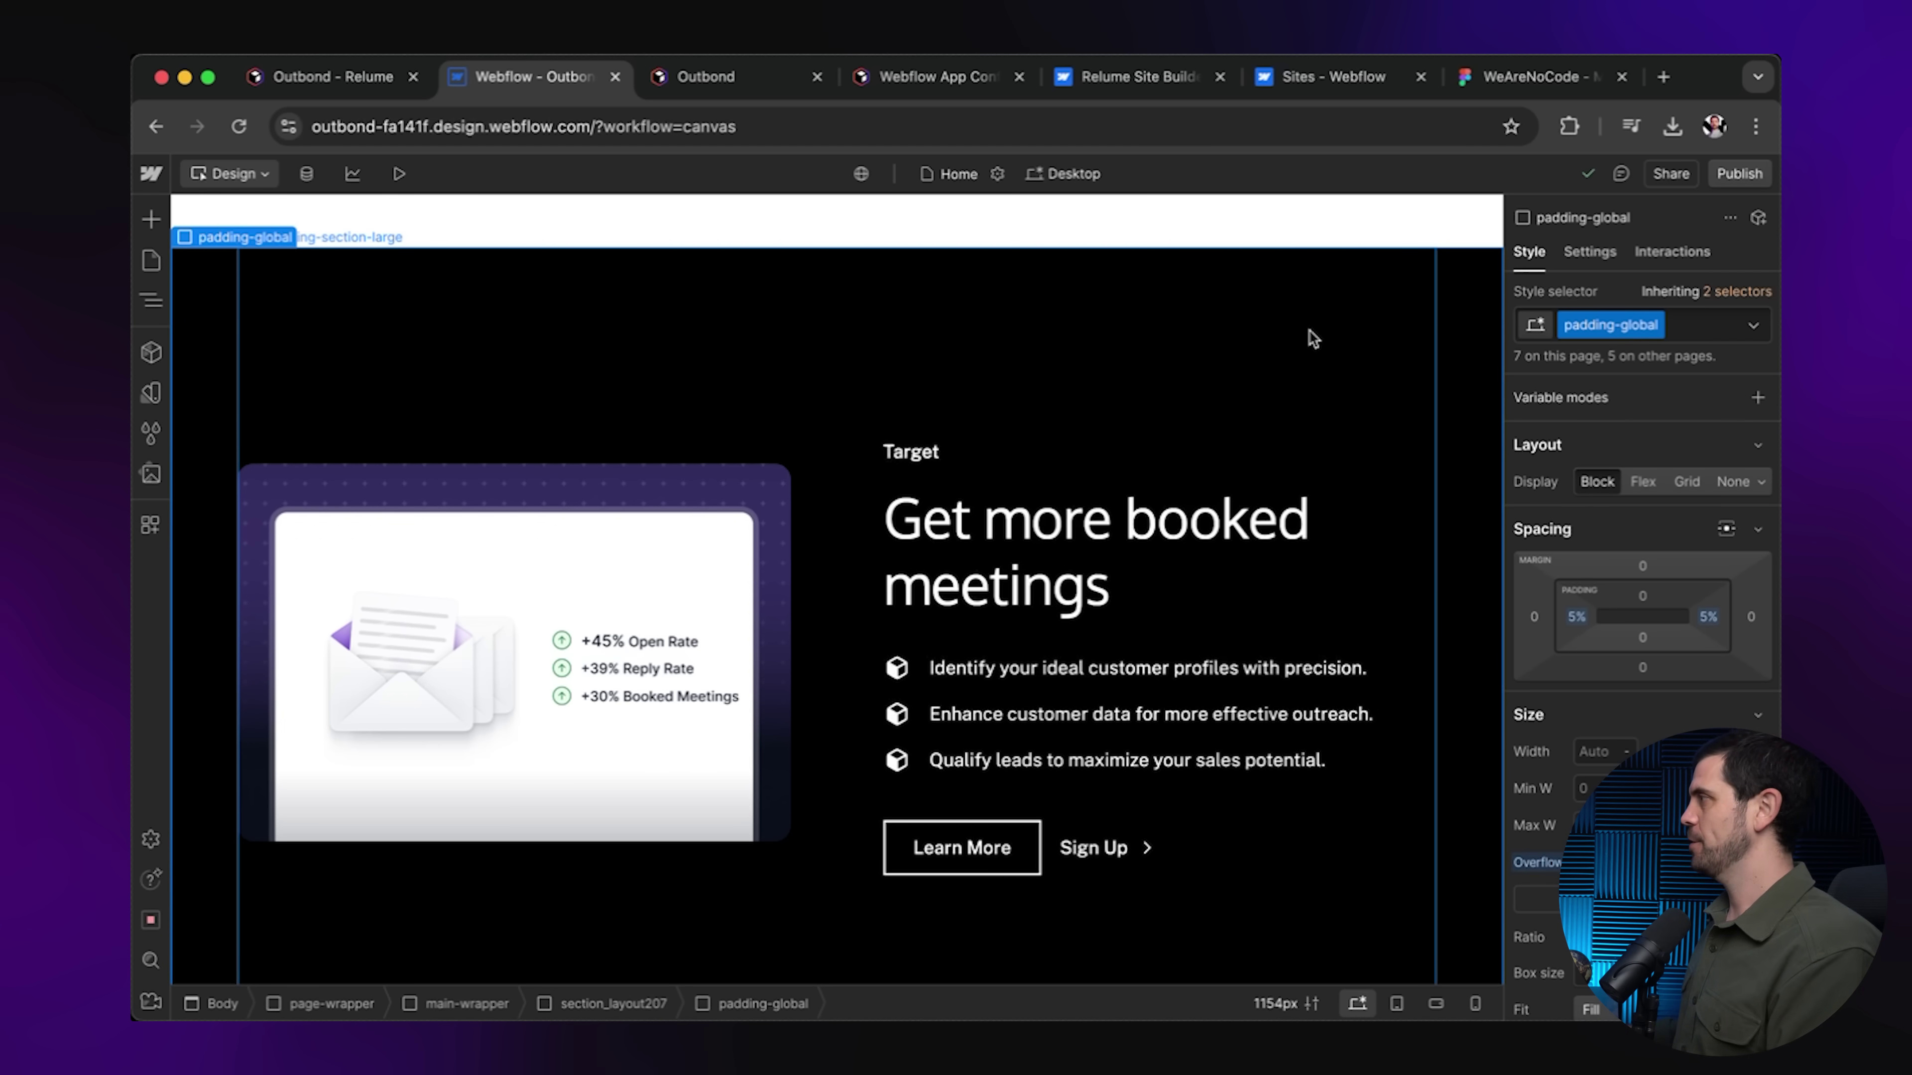
{"action": "scroll", "coordinate": [1313, 340], "scroll_direction": "up", "scroll_amount": 10}
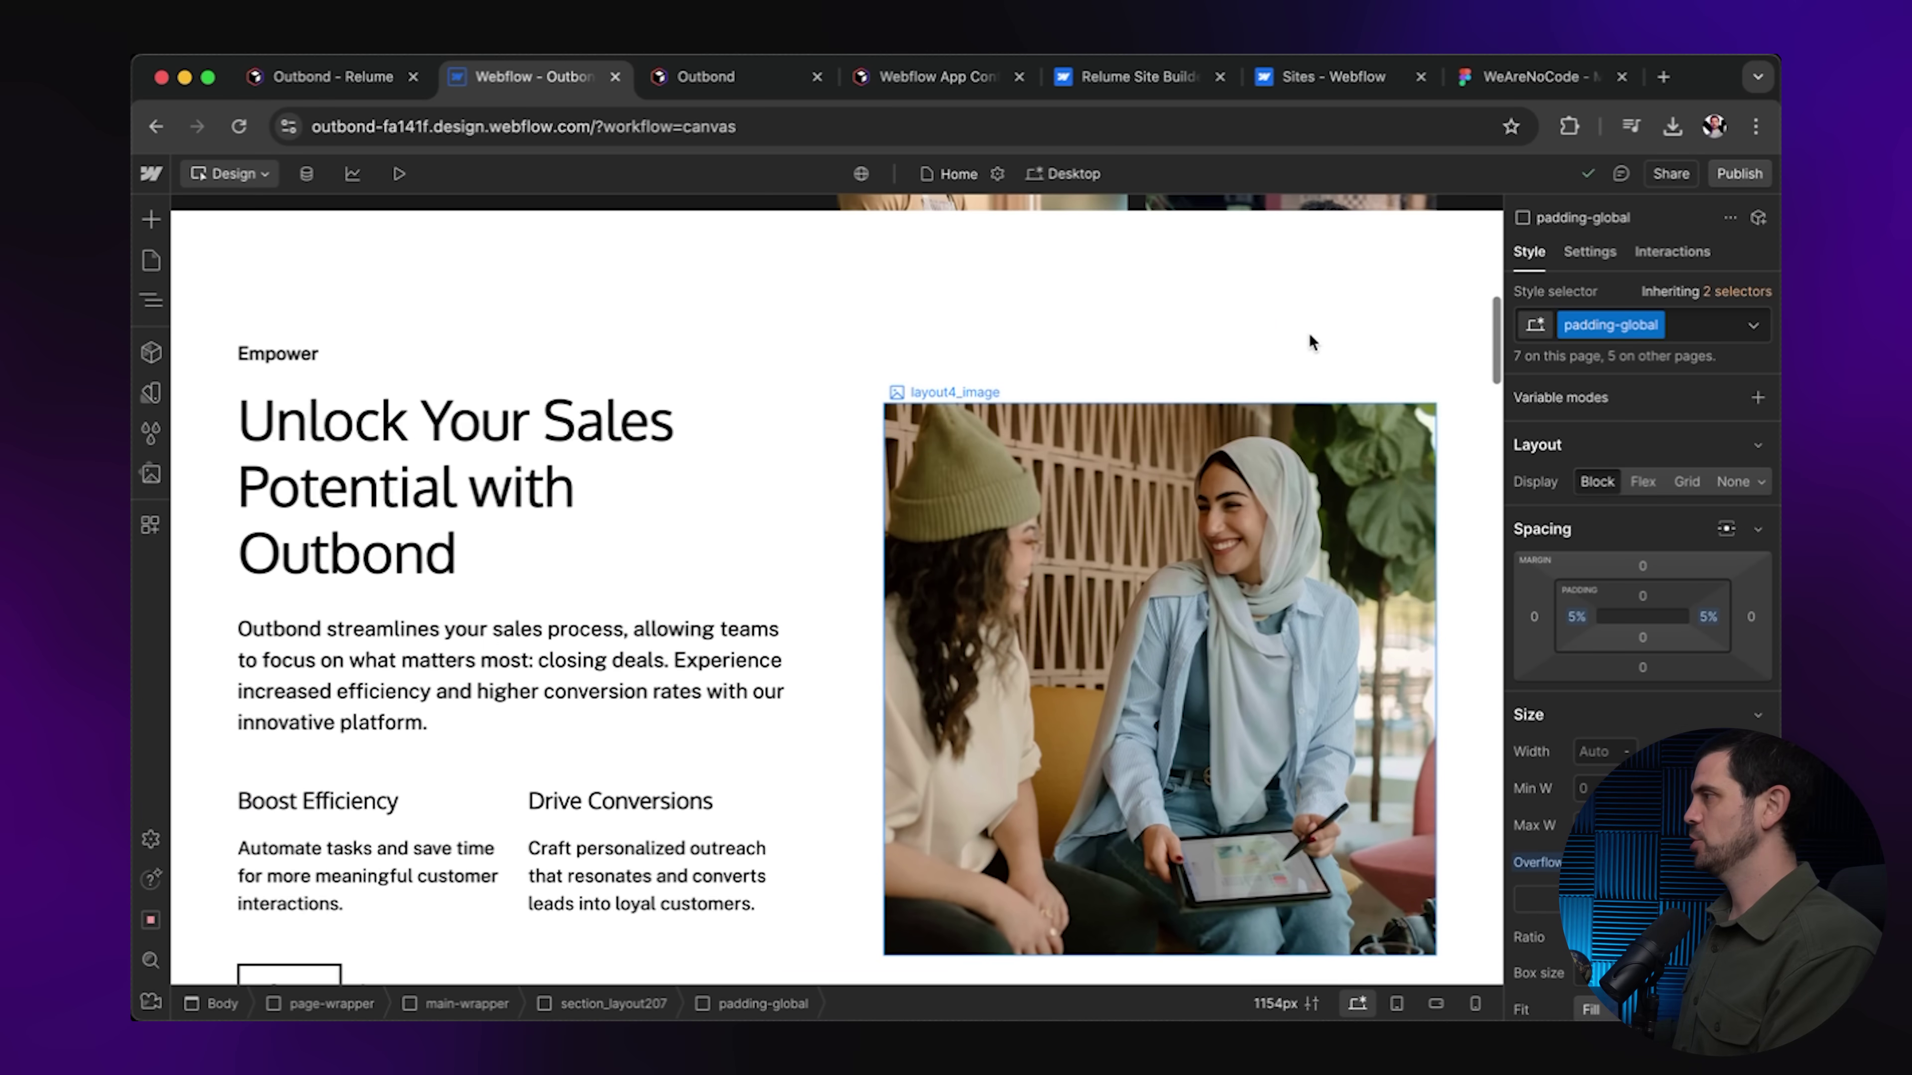
Add a Spline Scene element from the Media elements to the Unlock Your Sales Potential section.
{"action": "scroll", "coordinate": [1308, 339], "scroll_direction": "down", "scroll_amount": 3}
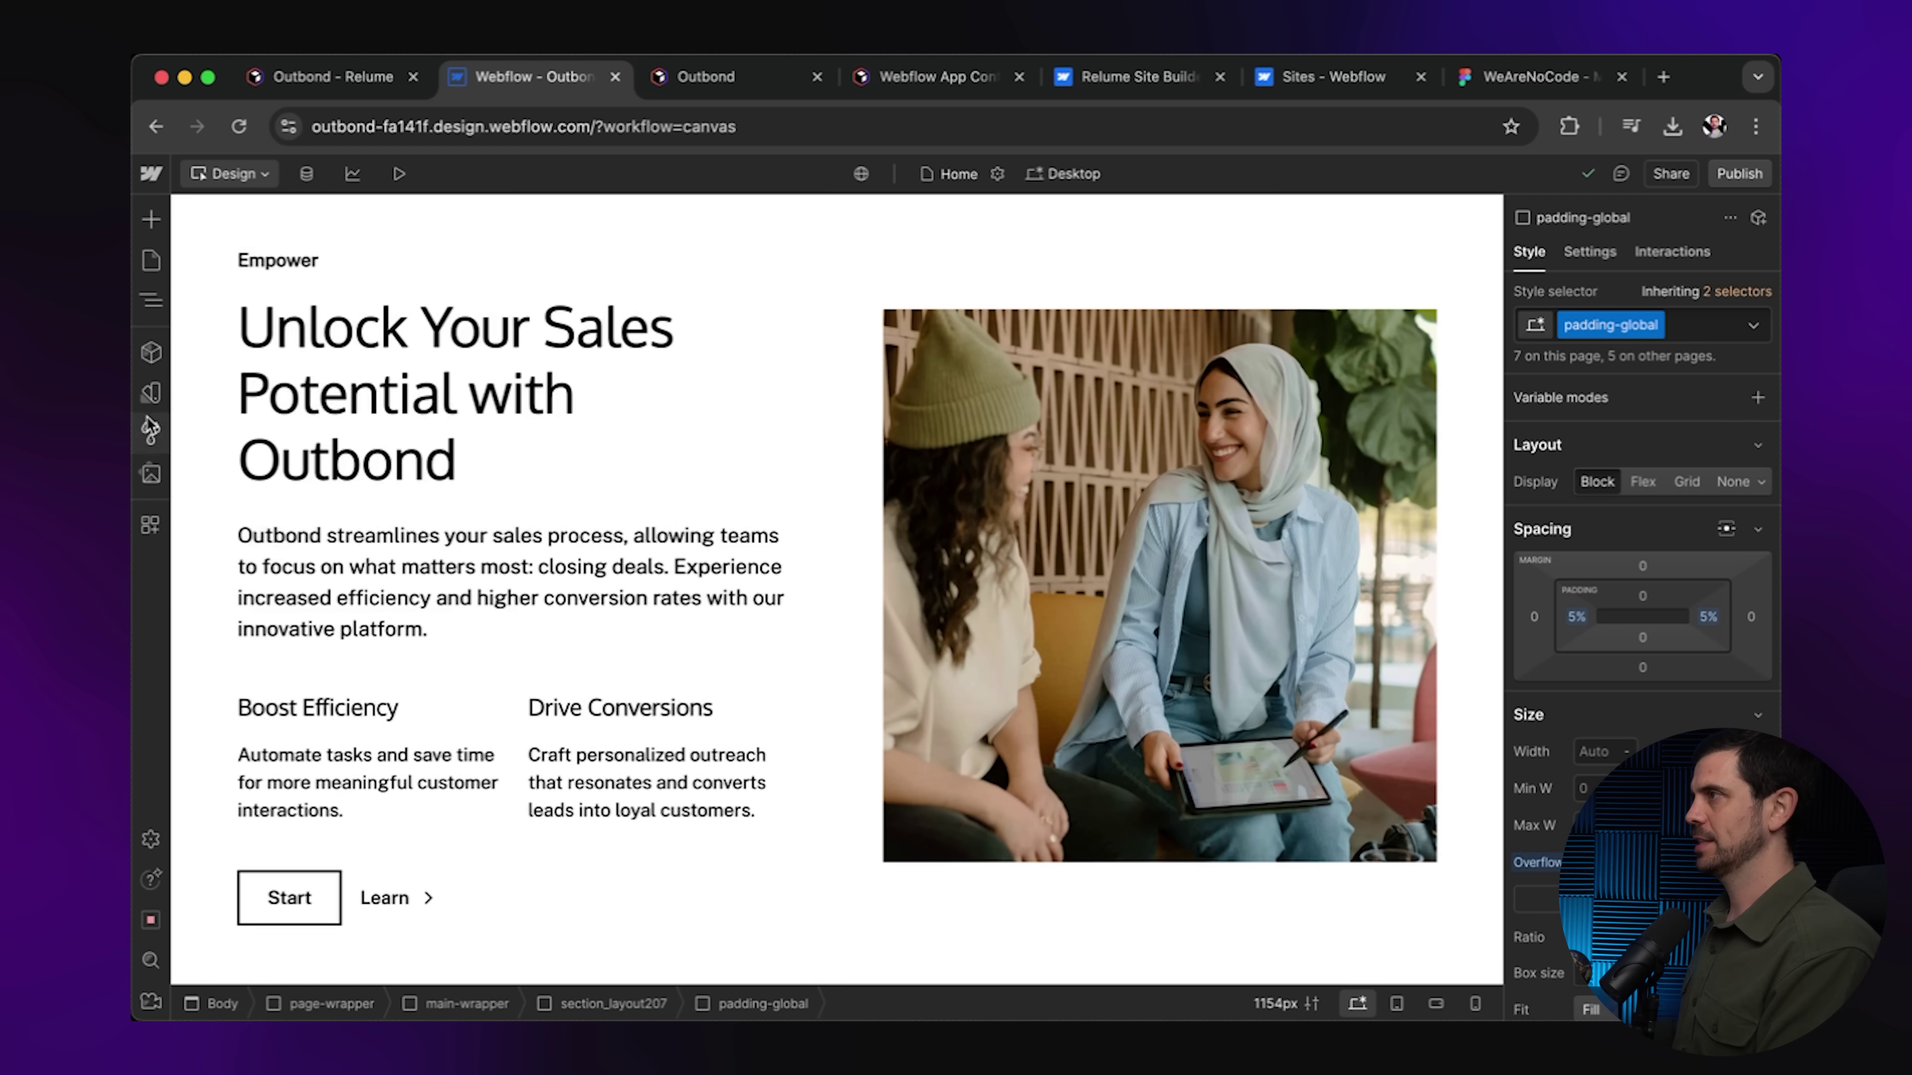
{"action": "left_click", "coordinate": [152, 222]}
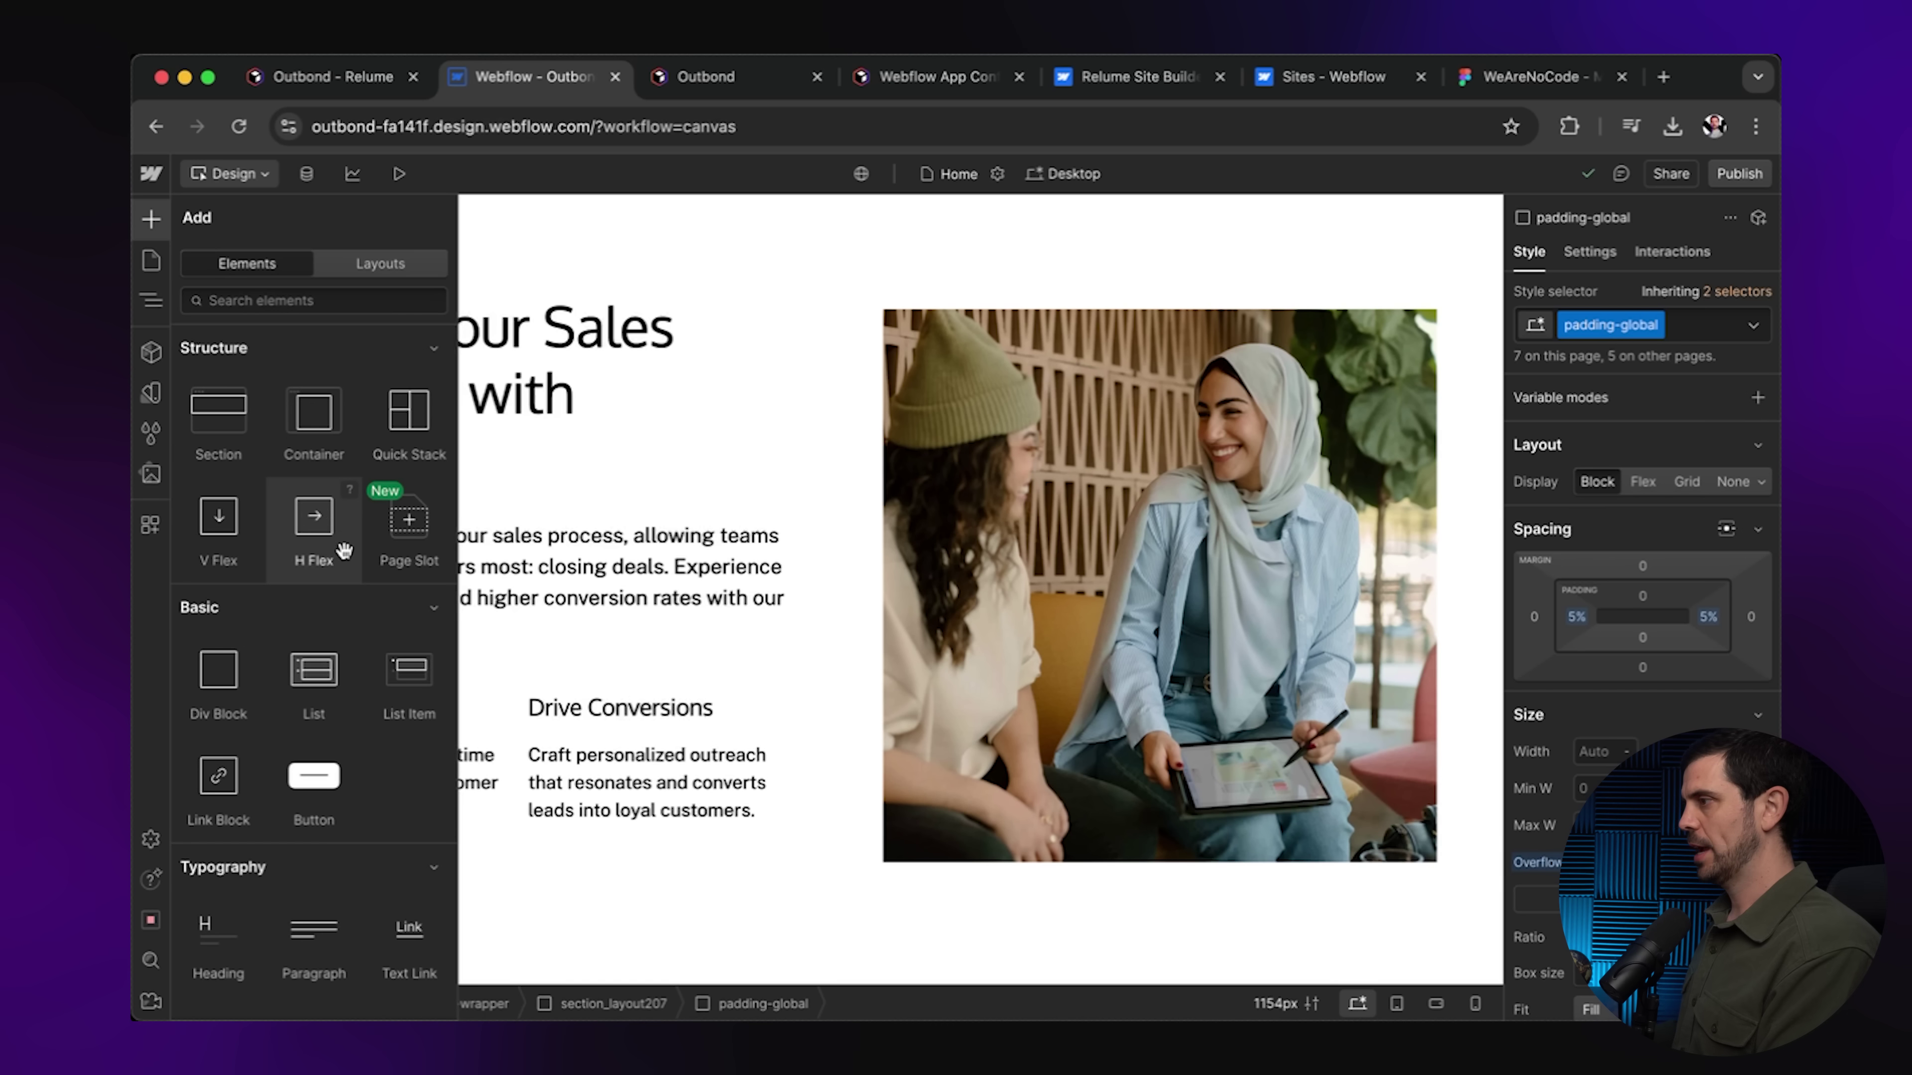
{"action": "scroll", "coordinate": [345, 557], "scroll_direction": "down", "scroll_amount": 10}
{"action": "scroll", "coordinate": [346, 580], "scroll_direction": "down", "scroll_amount": 3}
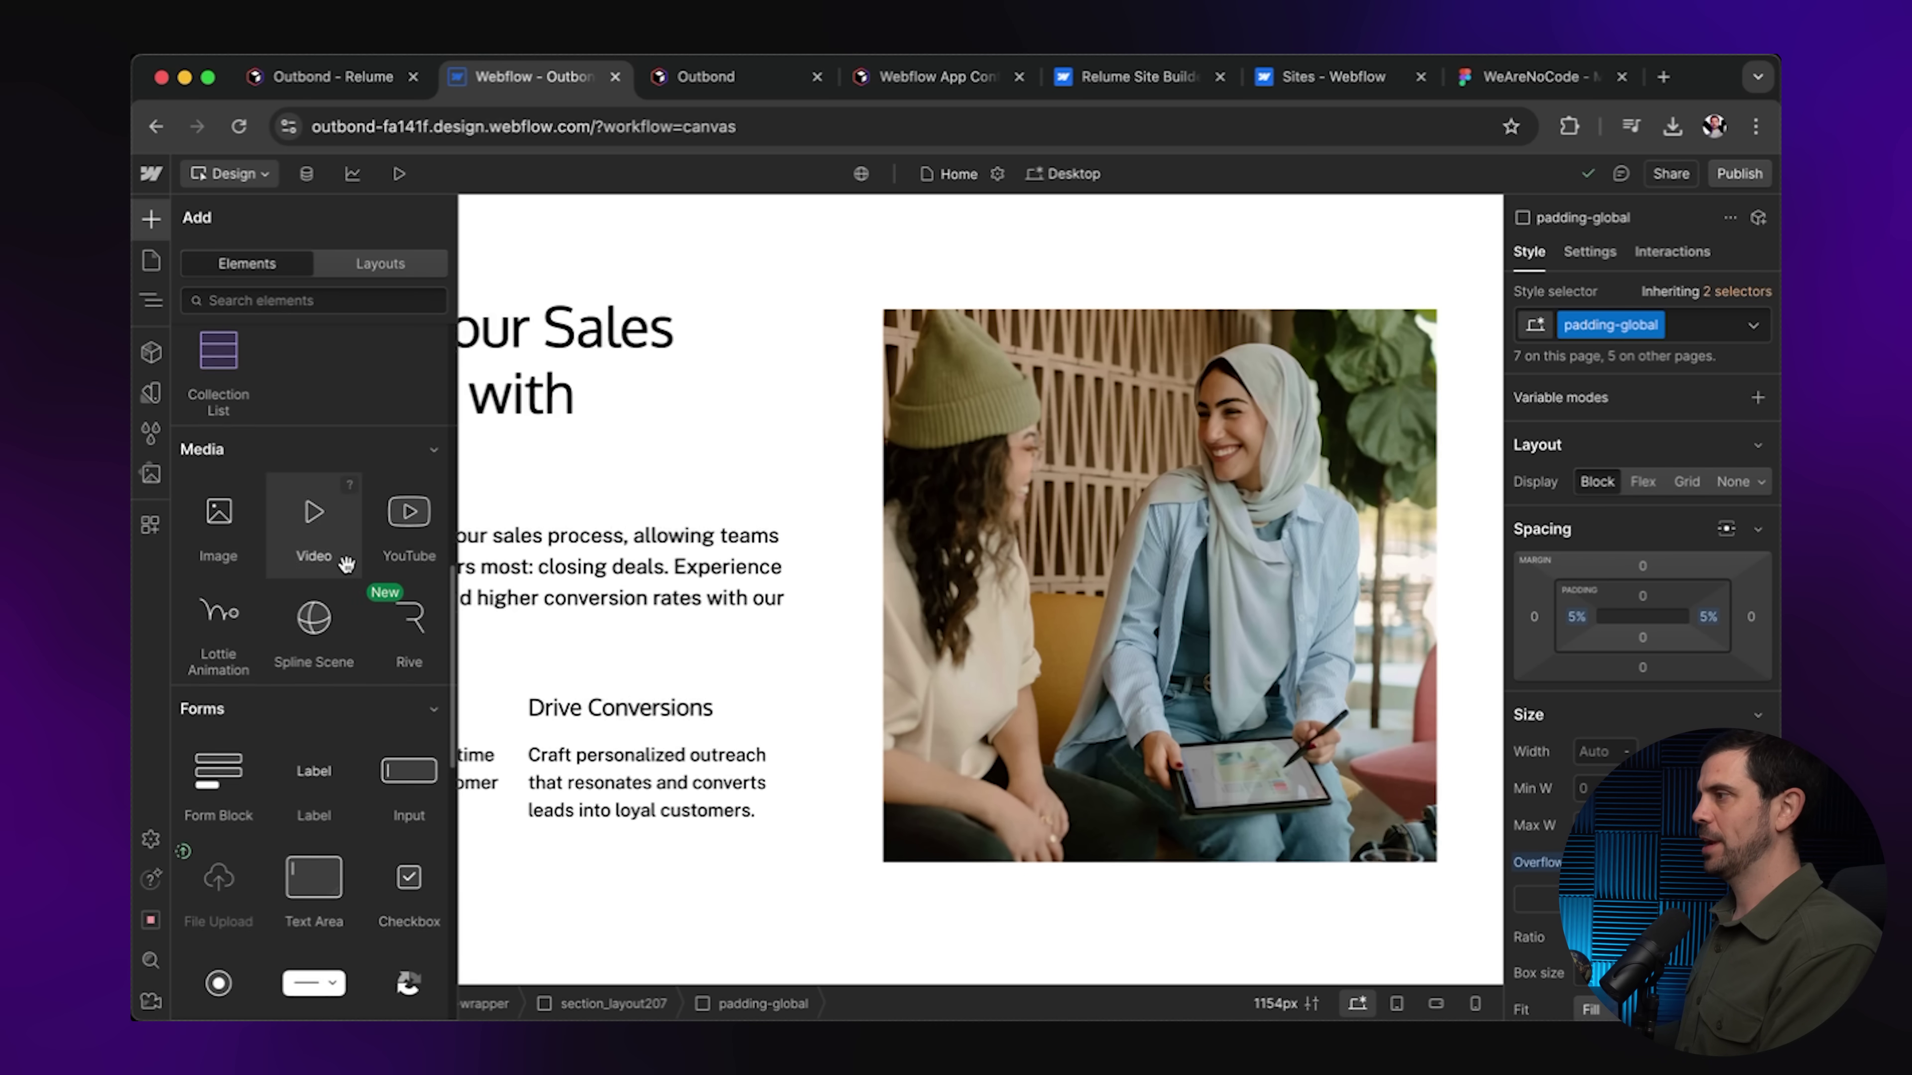
{"action": "left_click", "coordinate": [314, 619]}
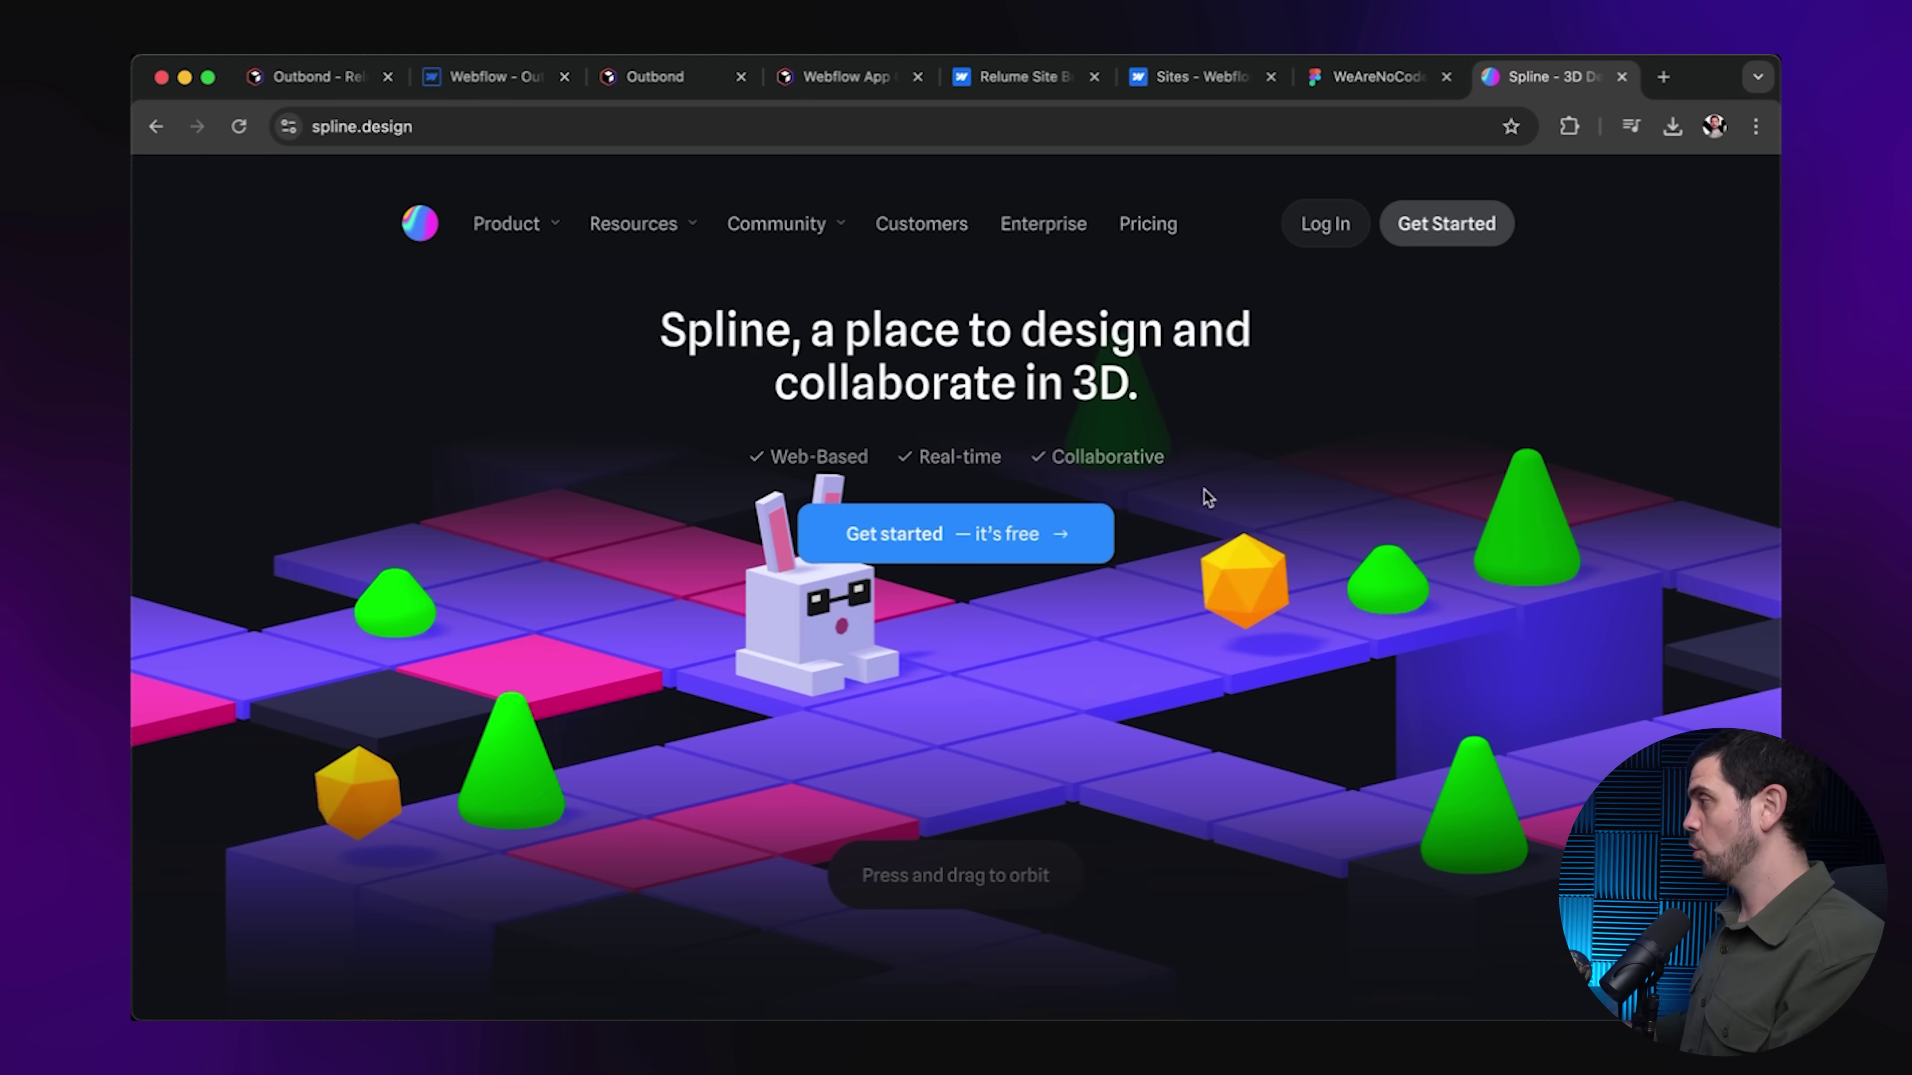
Duplicate the iPhone 14 Pro mockup in Spline, copy its Viewer export URL, and return to Webflow.
{"action": "scroll", "coordinate": [1204, 496], "scroll_direction": "down", "scroll_amount": 10}
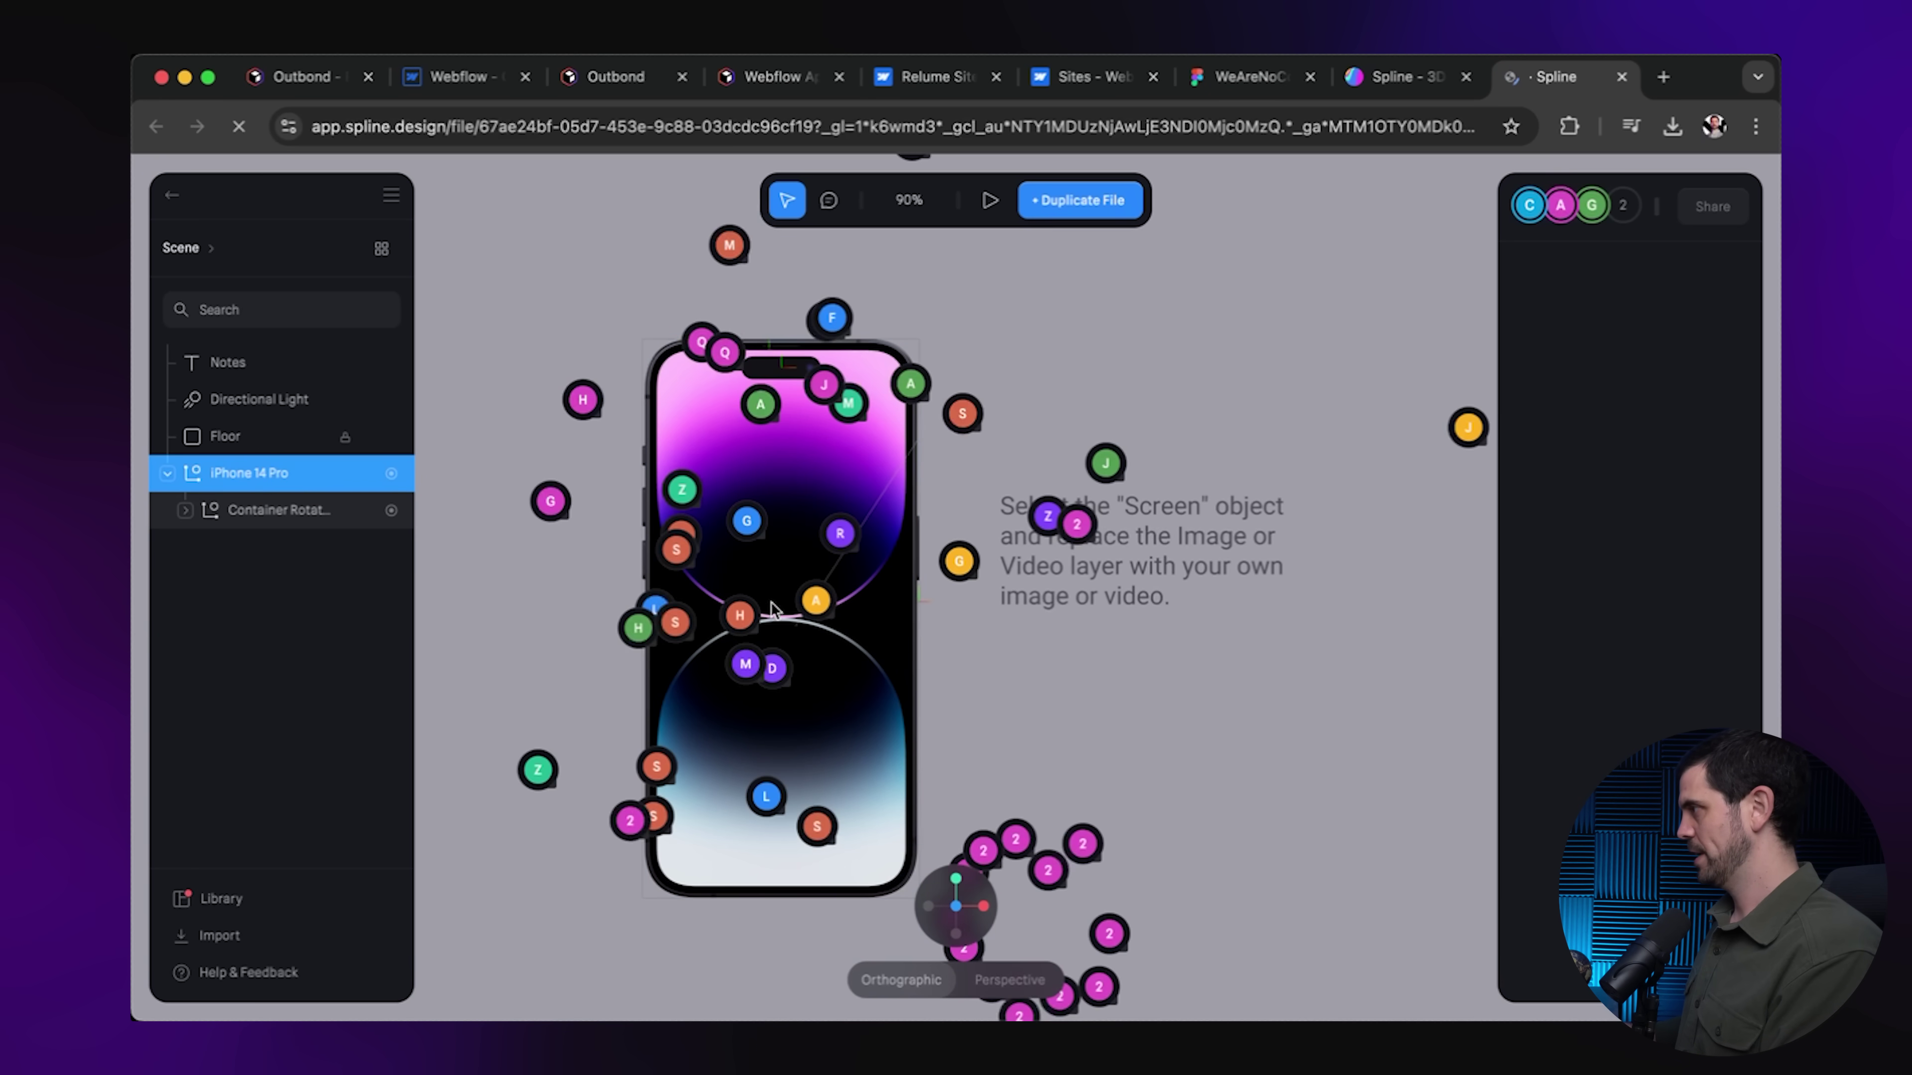
{"action": "left_click", "coordinate": [1092, 197]}
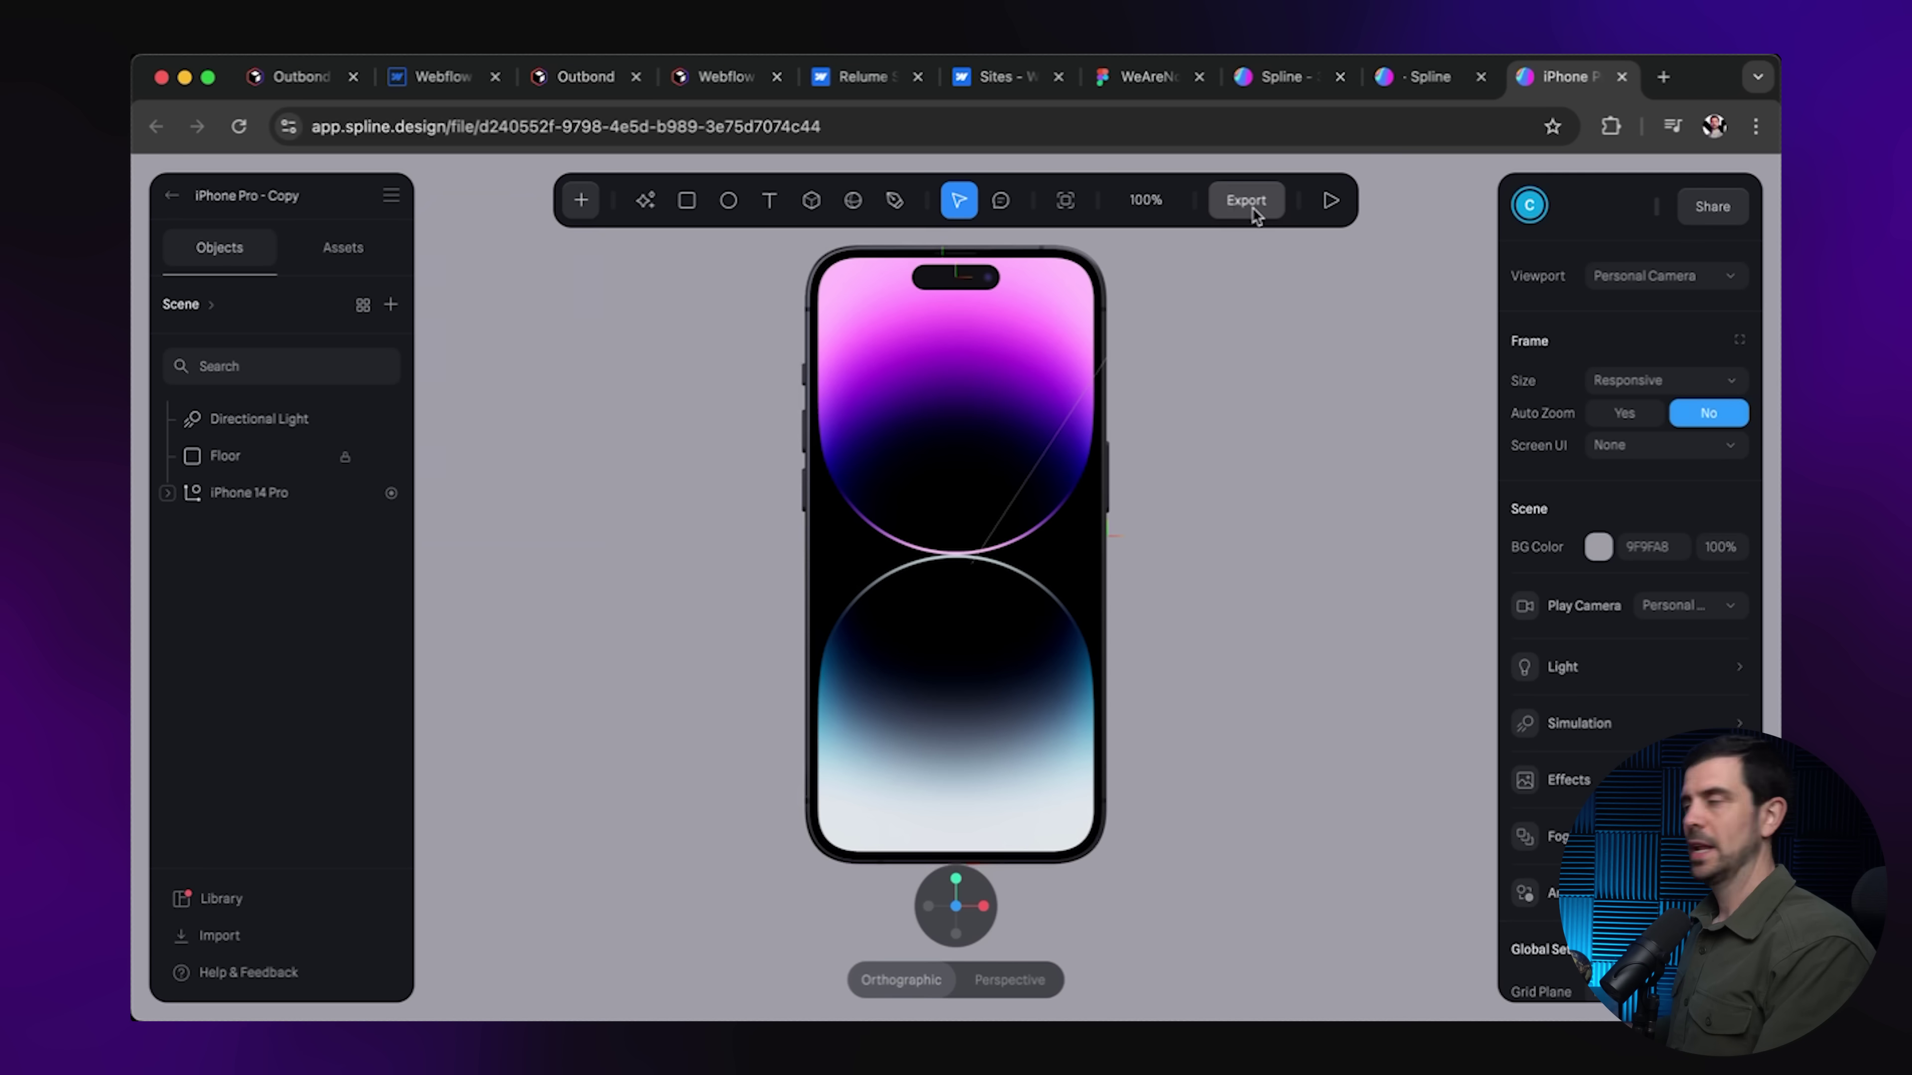
{"action": "left_click", "coordinate": [1245, 200]}
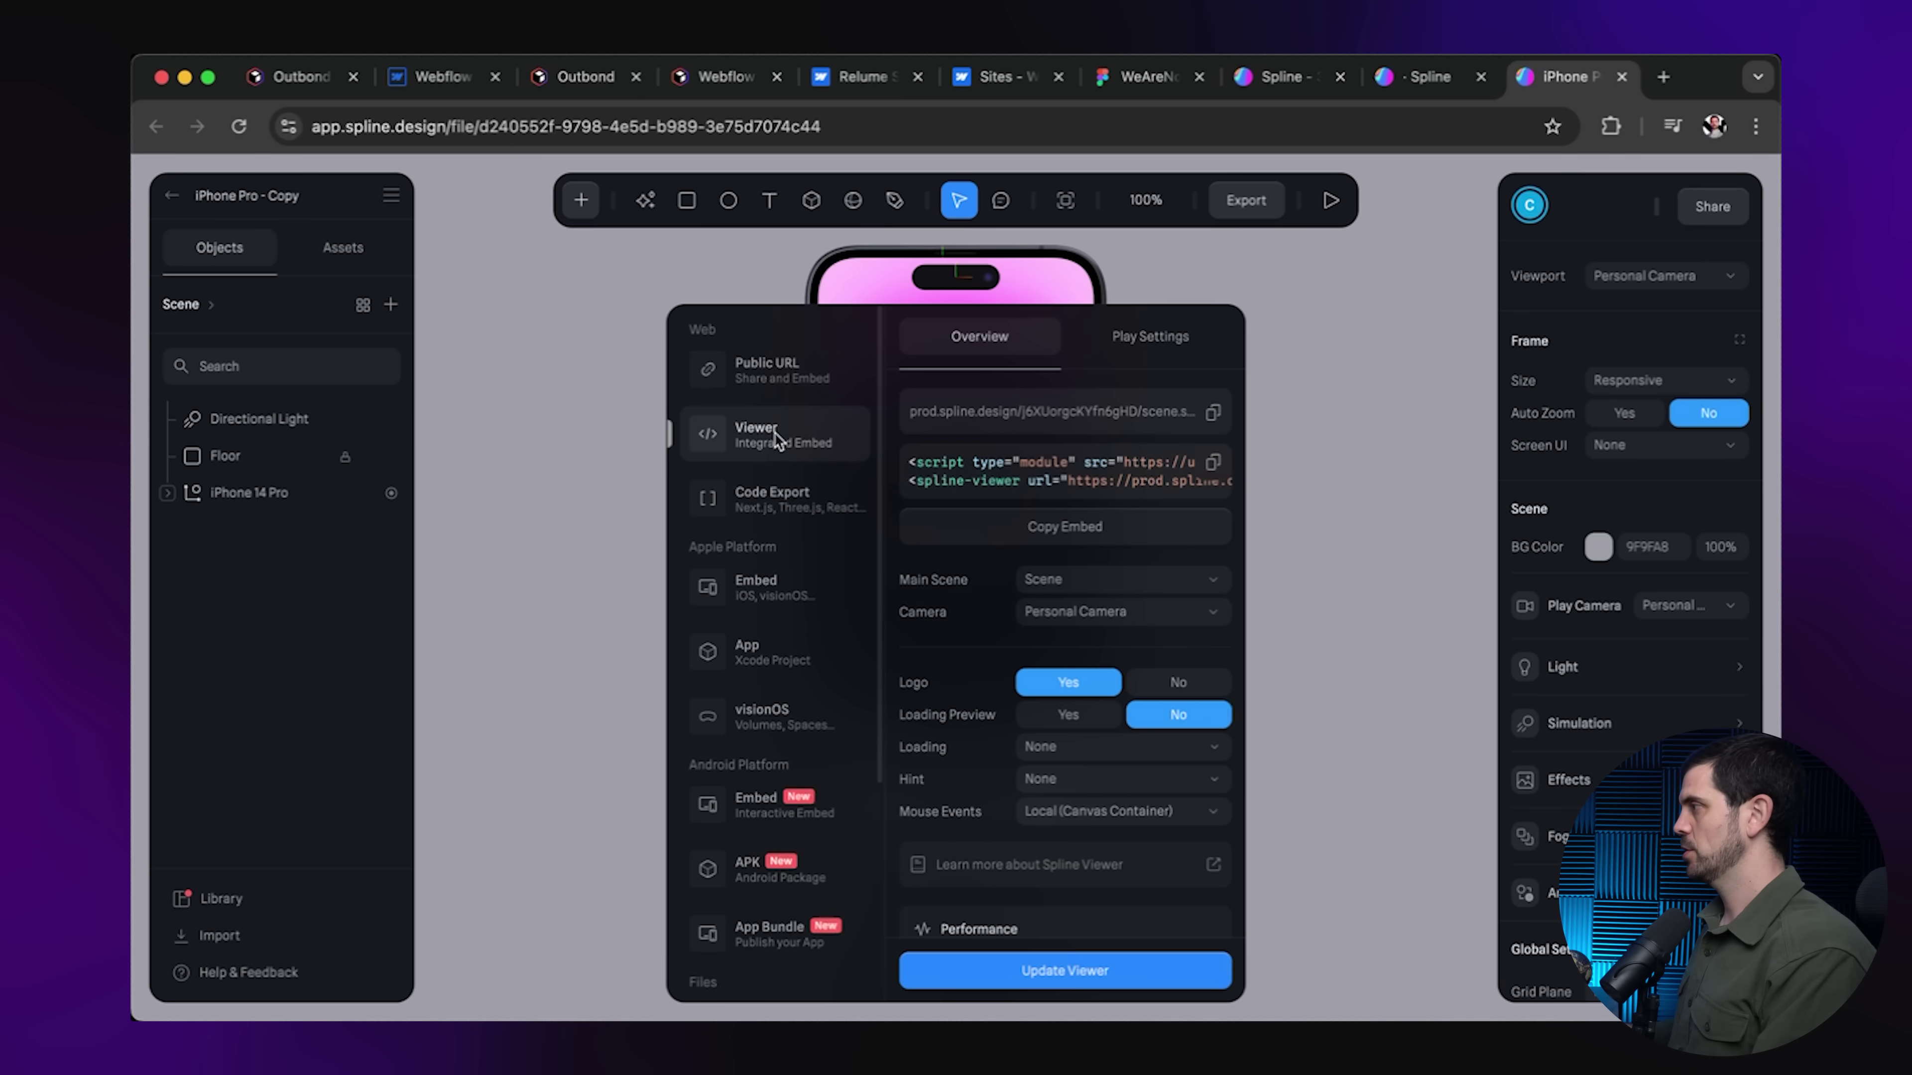
{"action": "left_click", "coordinate": [1212, 417]}
{"action": "key", "text": "super+2"}
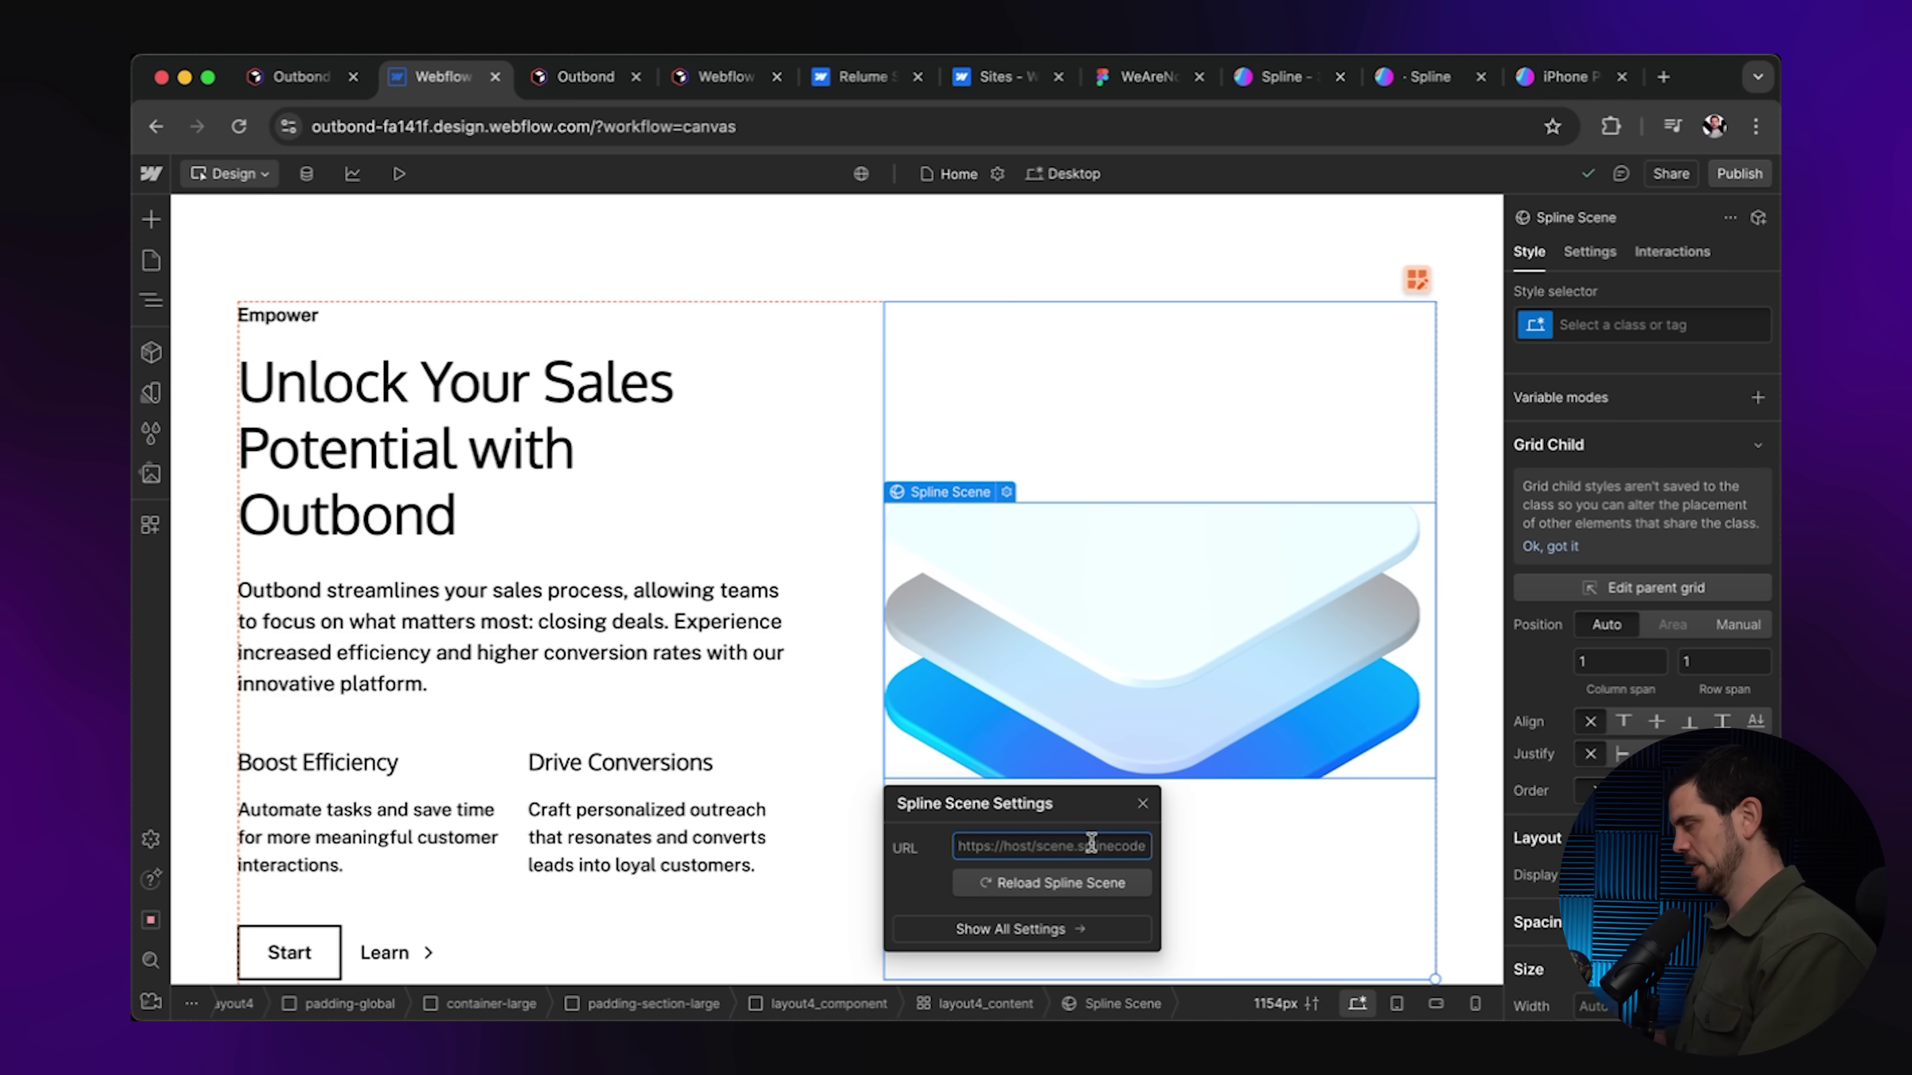
Paste the iPhone scene URL into the Spline Scene settings and preview the spinning 3D phone.
{"action": "key", "text": "super+v"}
{"action": "key", "text": "super+shift+p"}
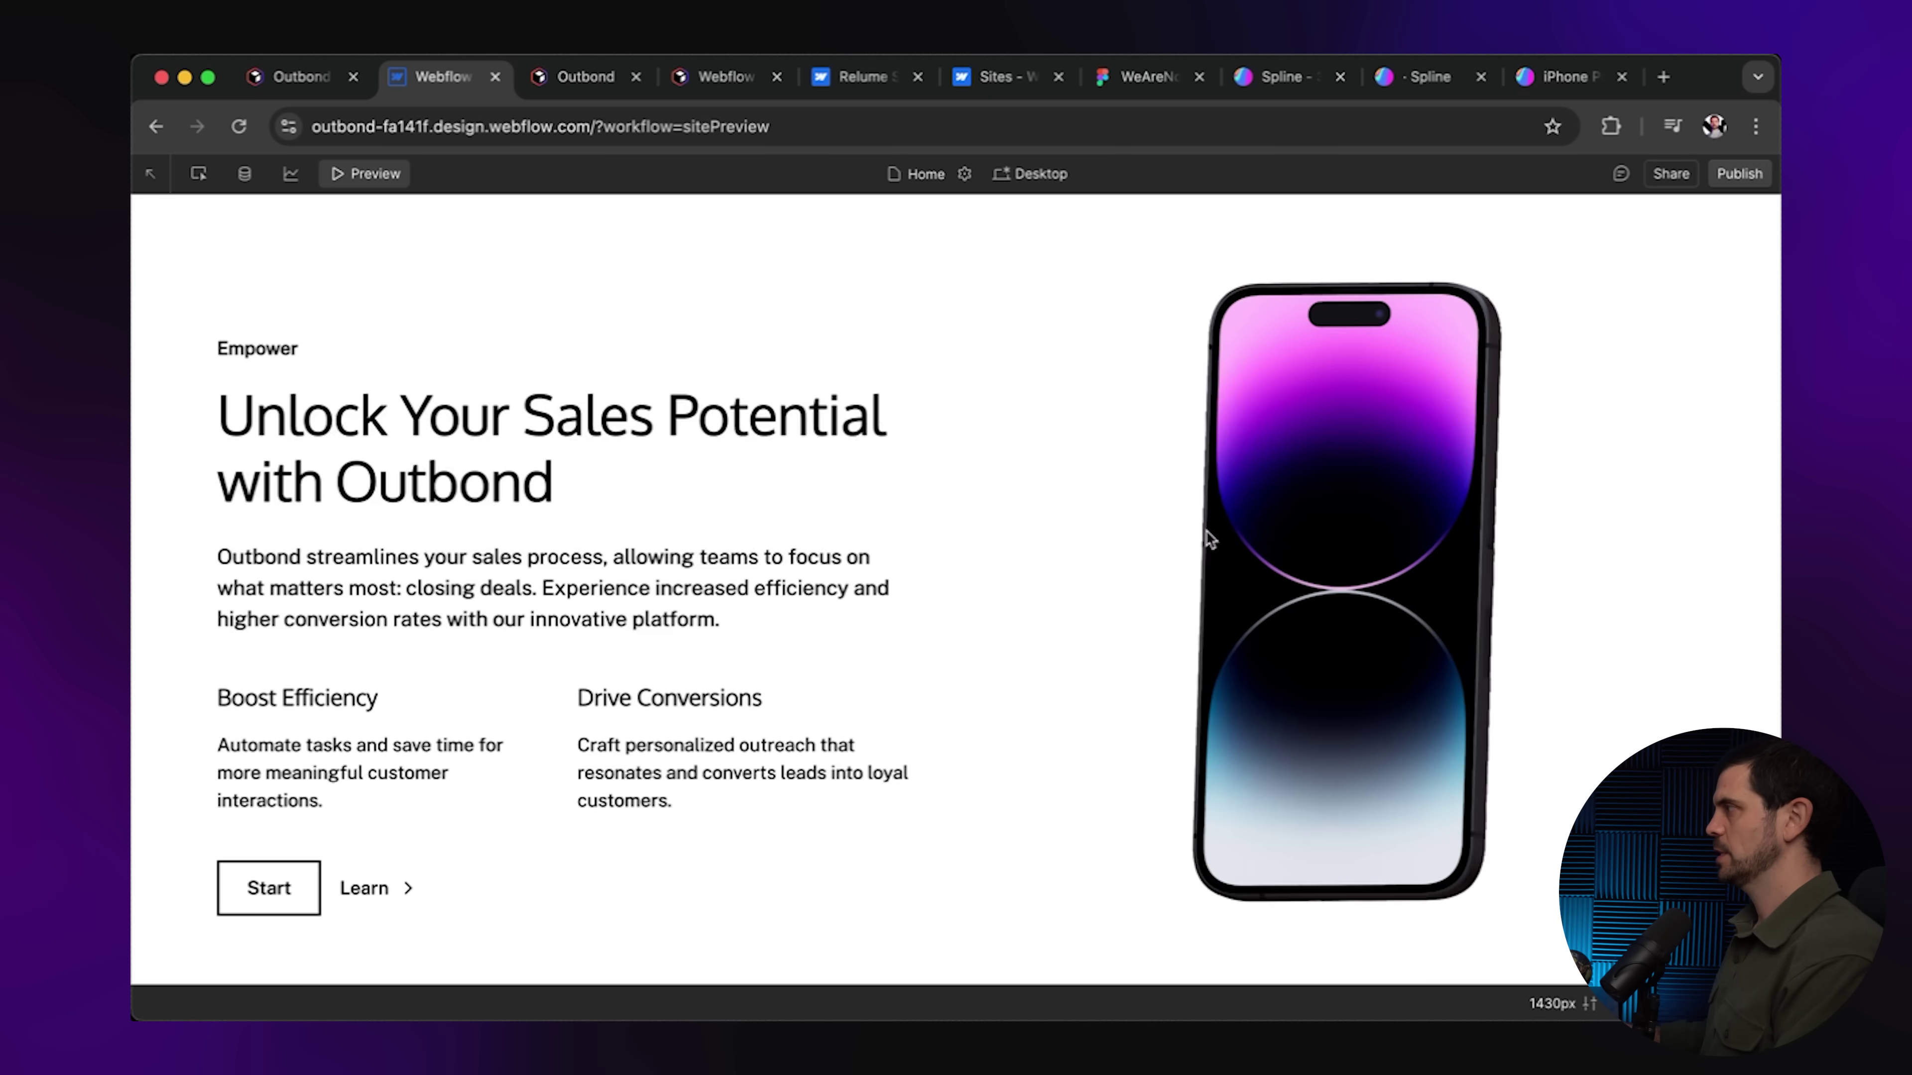
{"action": "scroll", "coordinate": [1151, 527], "scroll_direction": "down", "scroll_amount": 2}
{"action": "scroll", "coordinate": [1128, 510], "scroll_direction": "down", "scroll_amount": 3}
{"action": "scroll", "coordinate": [1128, 509], "scroll_direction": "up", "scroll_amount": 4}
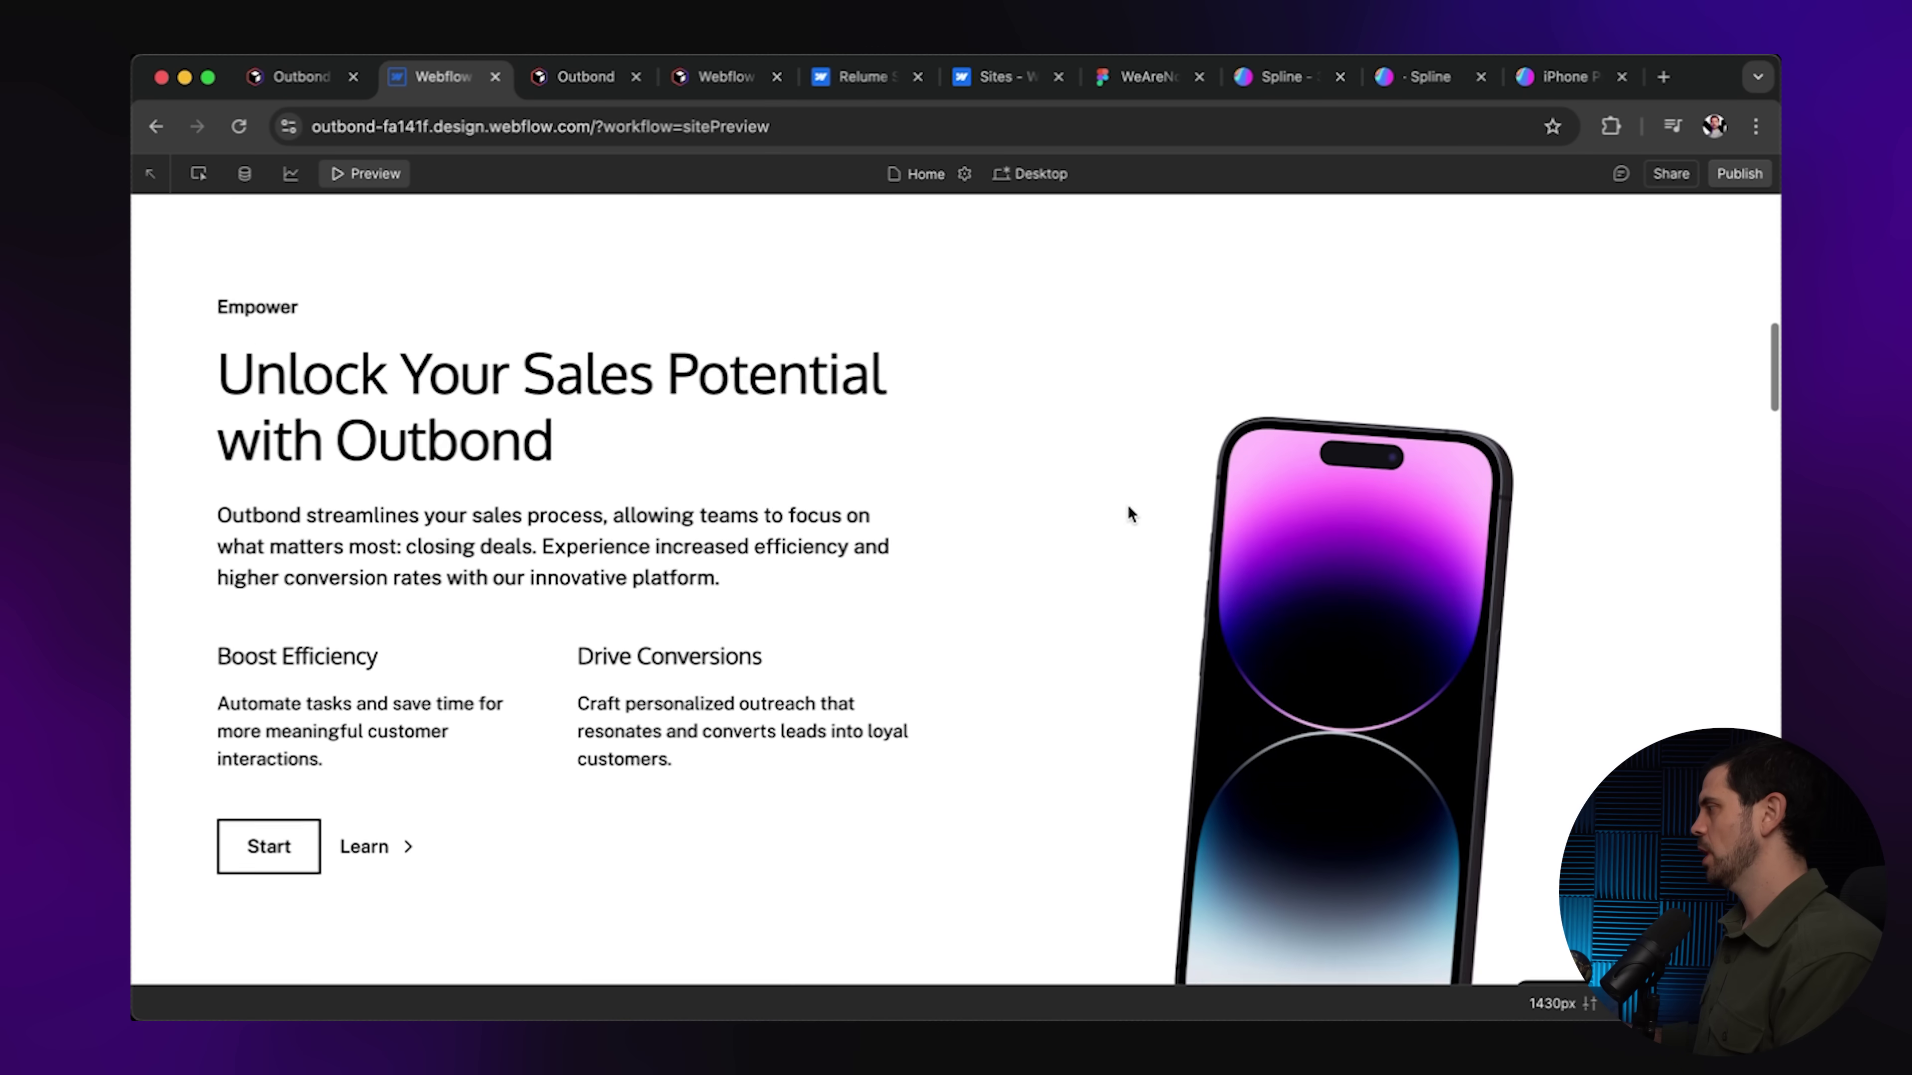
{"action": "scroll", "coordinate": [1128, 509], "scroll_direction": "down", "scroll_amount": 2}
{"action": "scroll", "coordinate": [1128, 509], "scroll_direction": "up", "scroll_amount": 1}
{"action": "scroll", "coordinate": [1129, 508], "scroll_direction": "up", "scroll_amount": 3}
{"action": "scroll", "coordinate": [1129, 507], "scroll_direction": "down", "scroll_amount": 3}
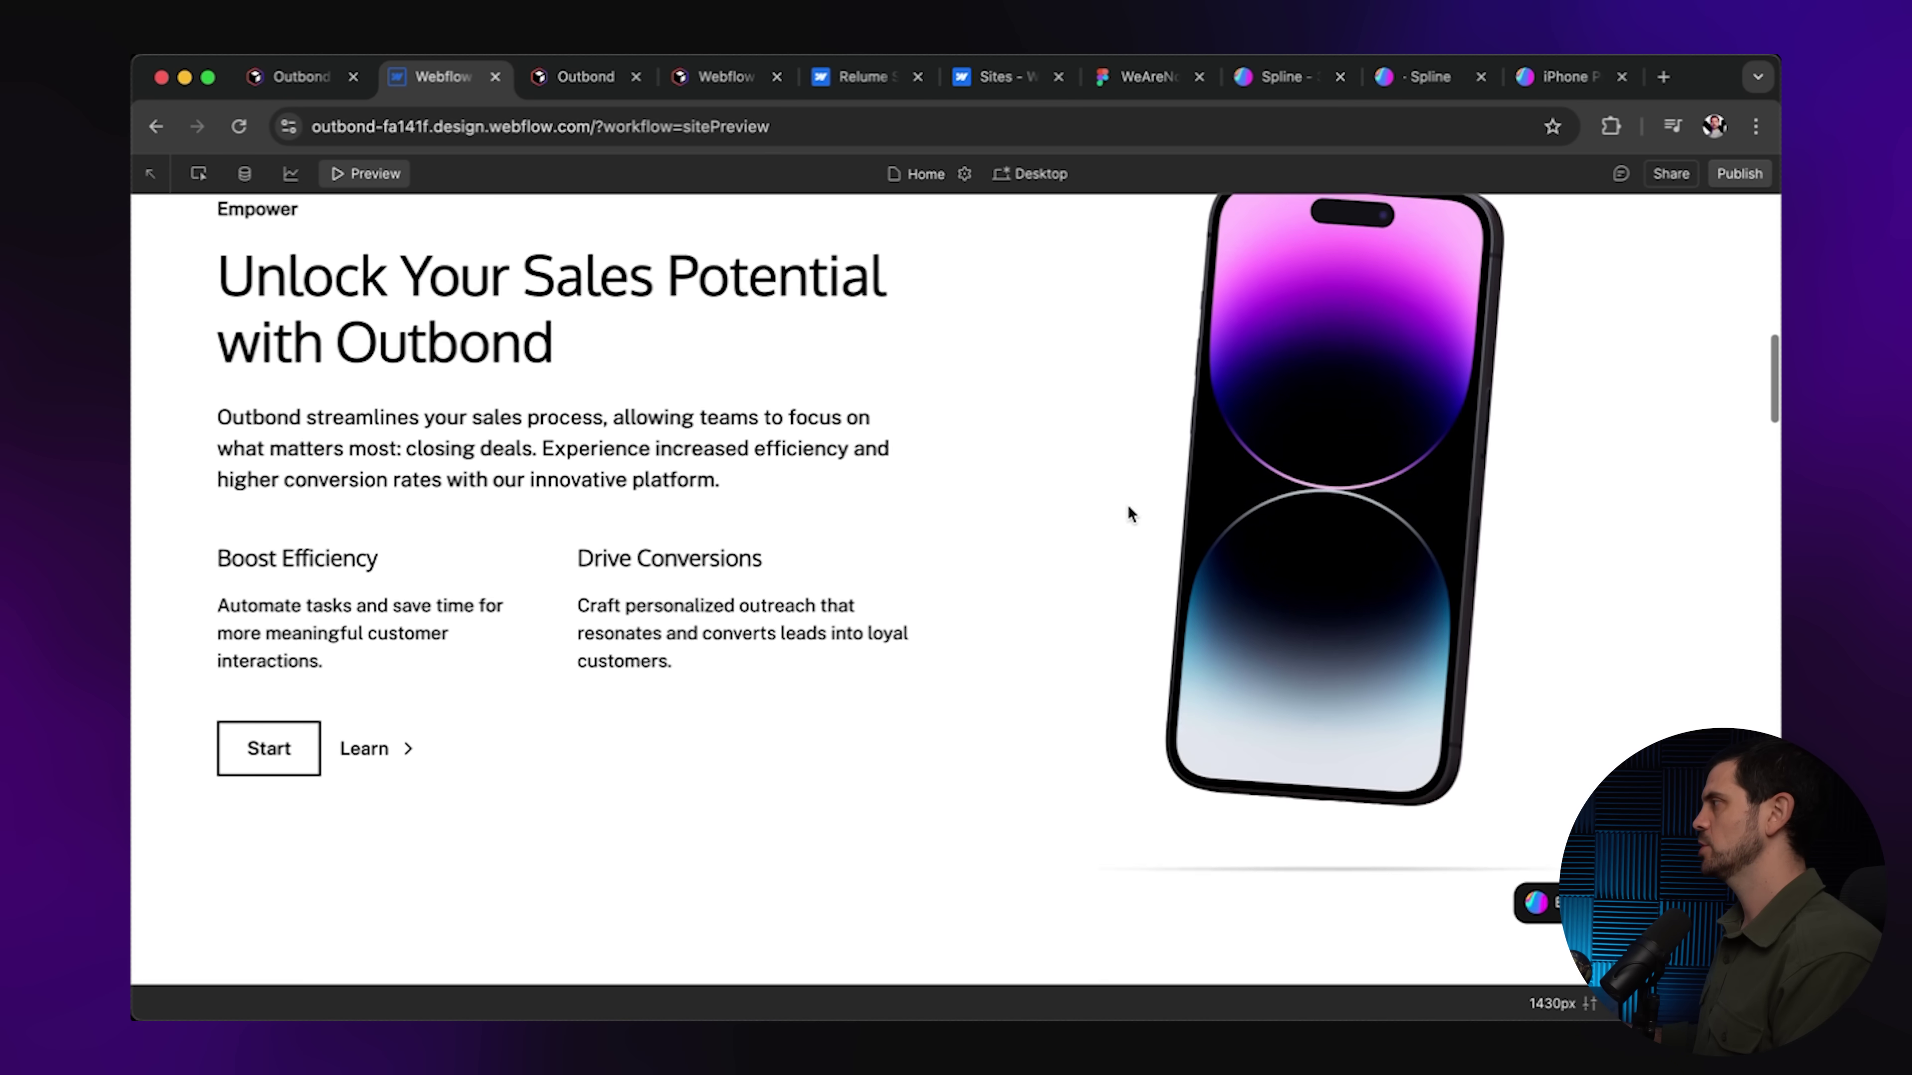
{"action": "scroll", "coordinate": [1129, 507], "scroll_direction": "up", "scroll_amount": 2}
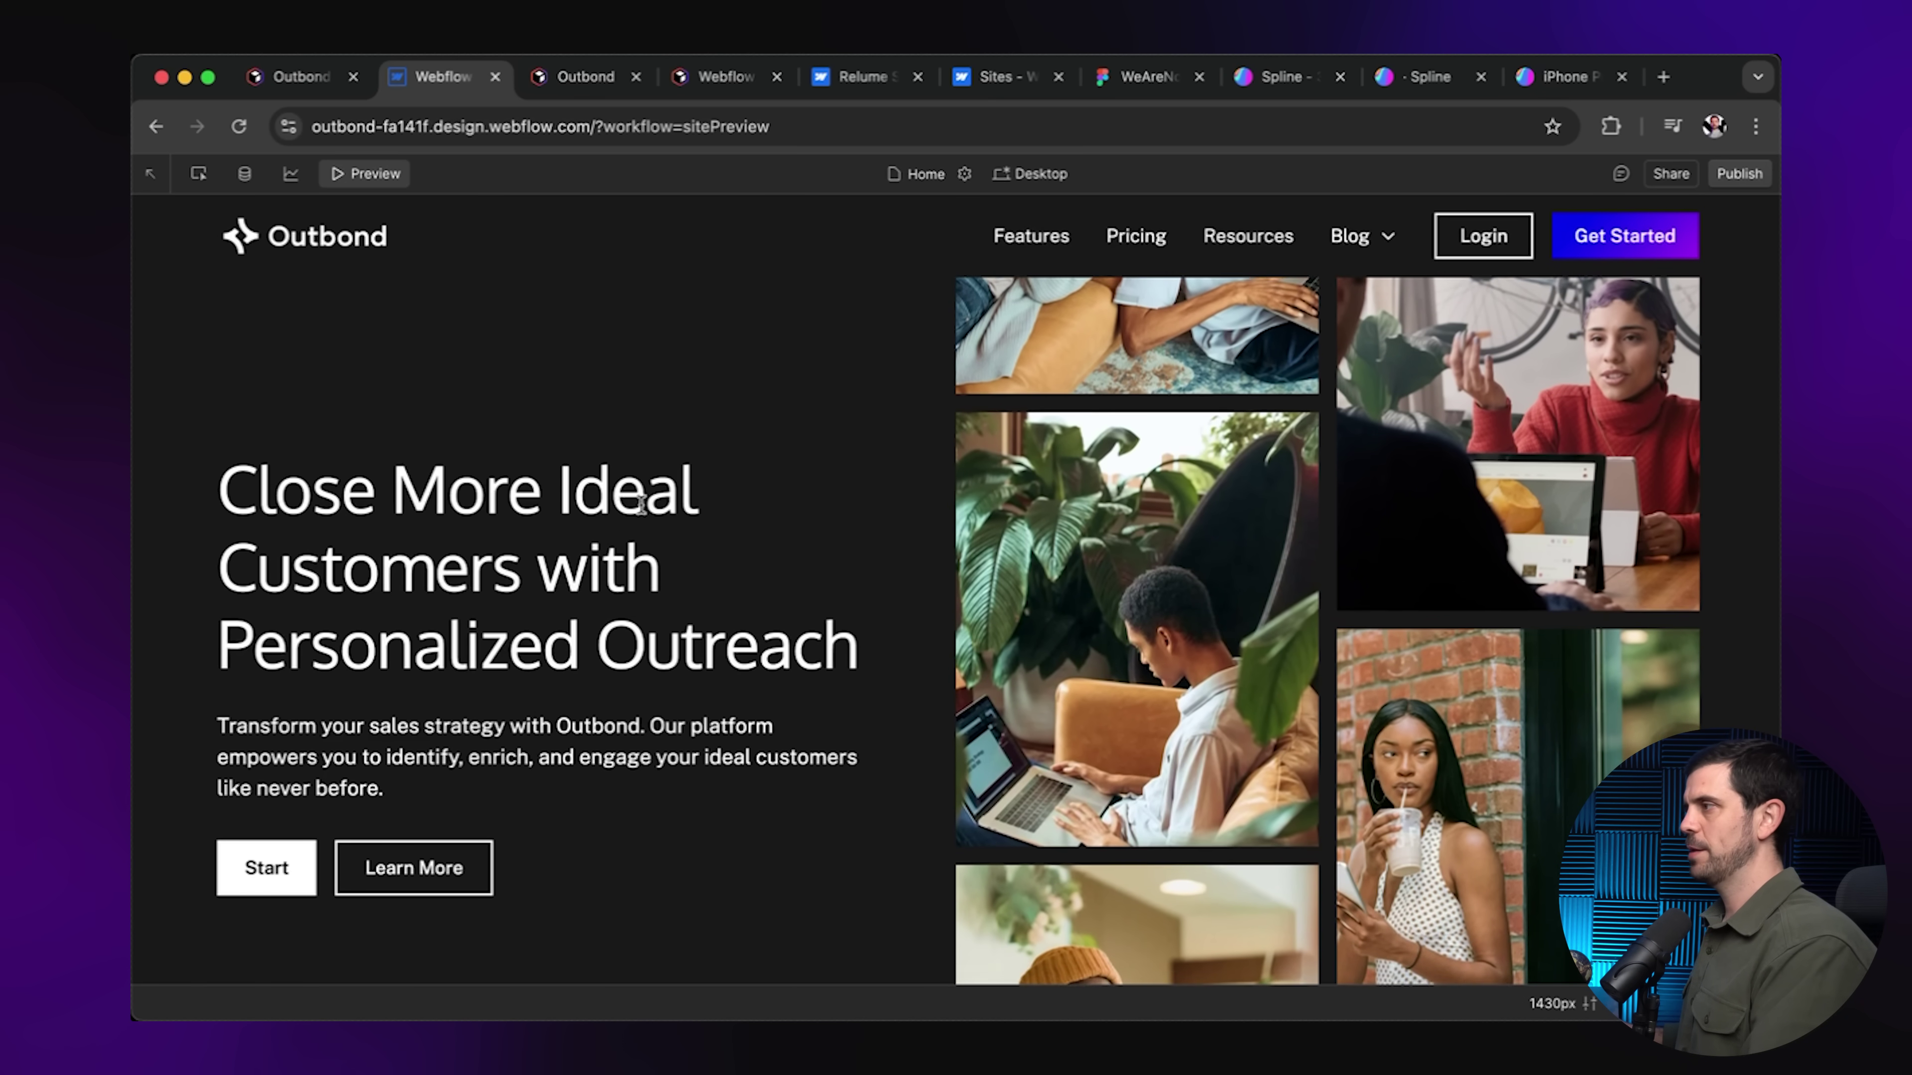
{"action": "scroll", "coordinate": [686, 531], "scroll_direction": "down", "scroll_amount": 5}
{"action": "scroll", "coordinate": [685, 530], "scroll_direction": "down", "scroll_amount": 5}
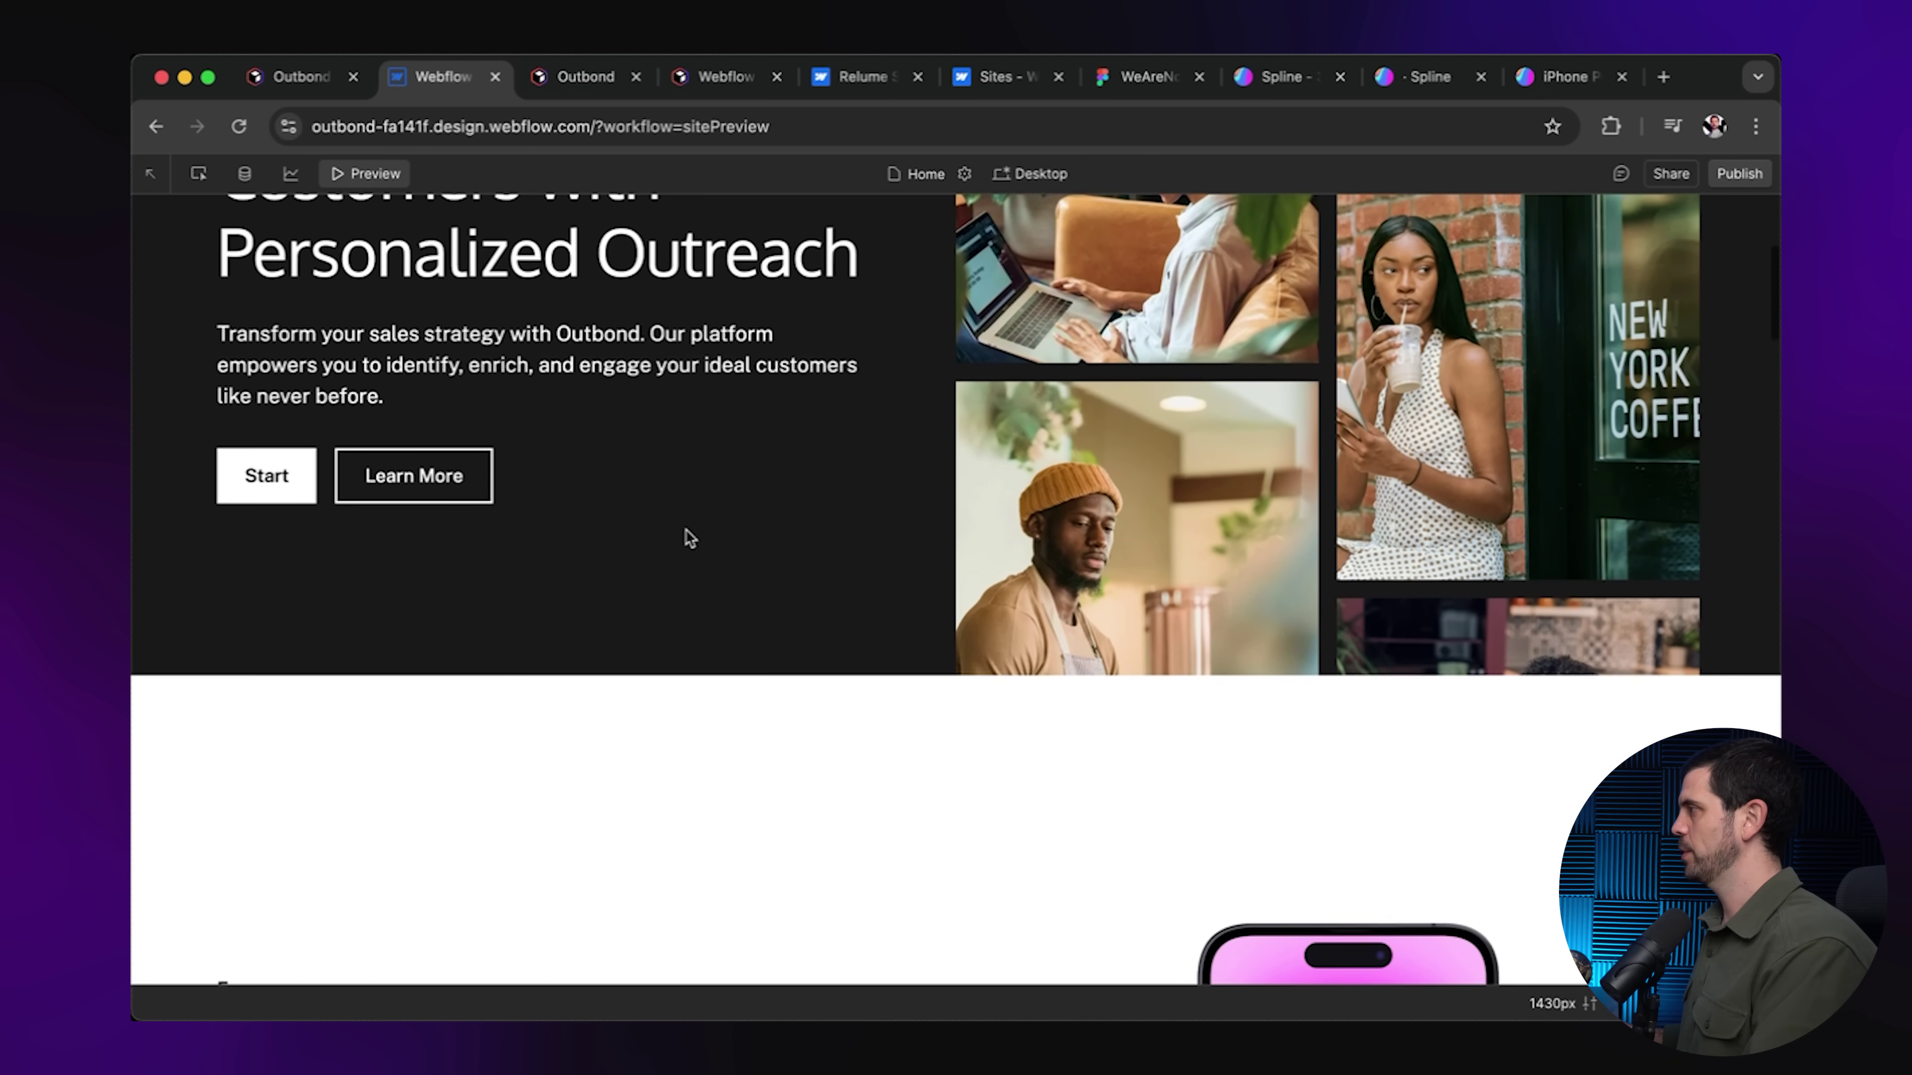
{"action": "scroll", "coordinate": [685, 529], "scroll_direction": "down", "scroll_amount": 5}
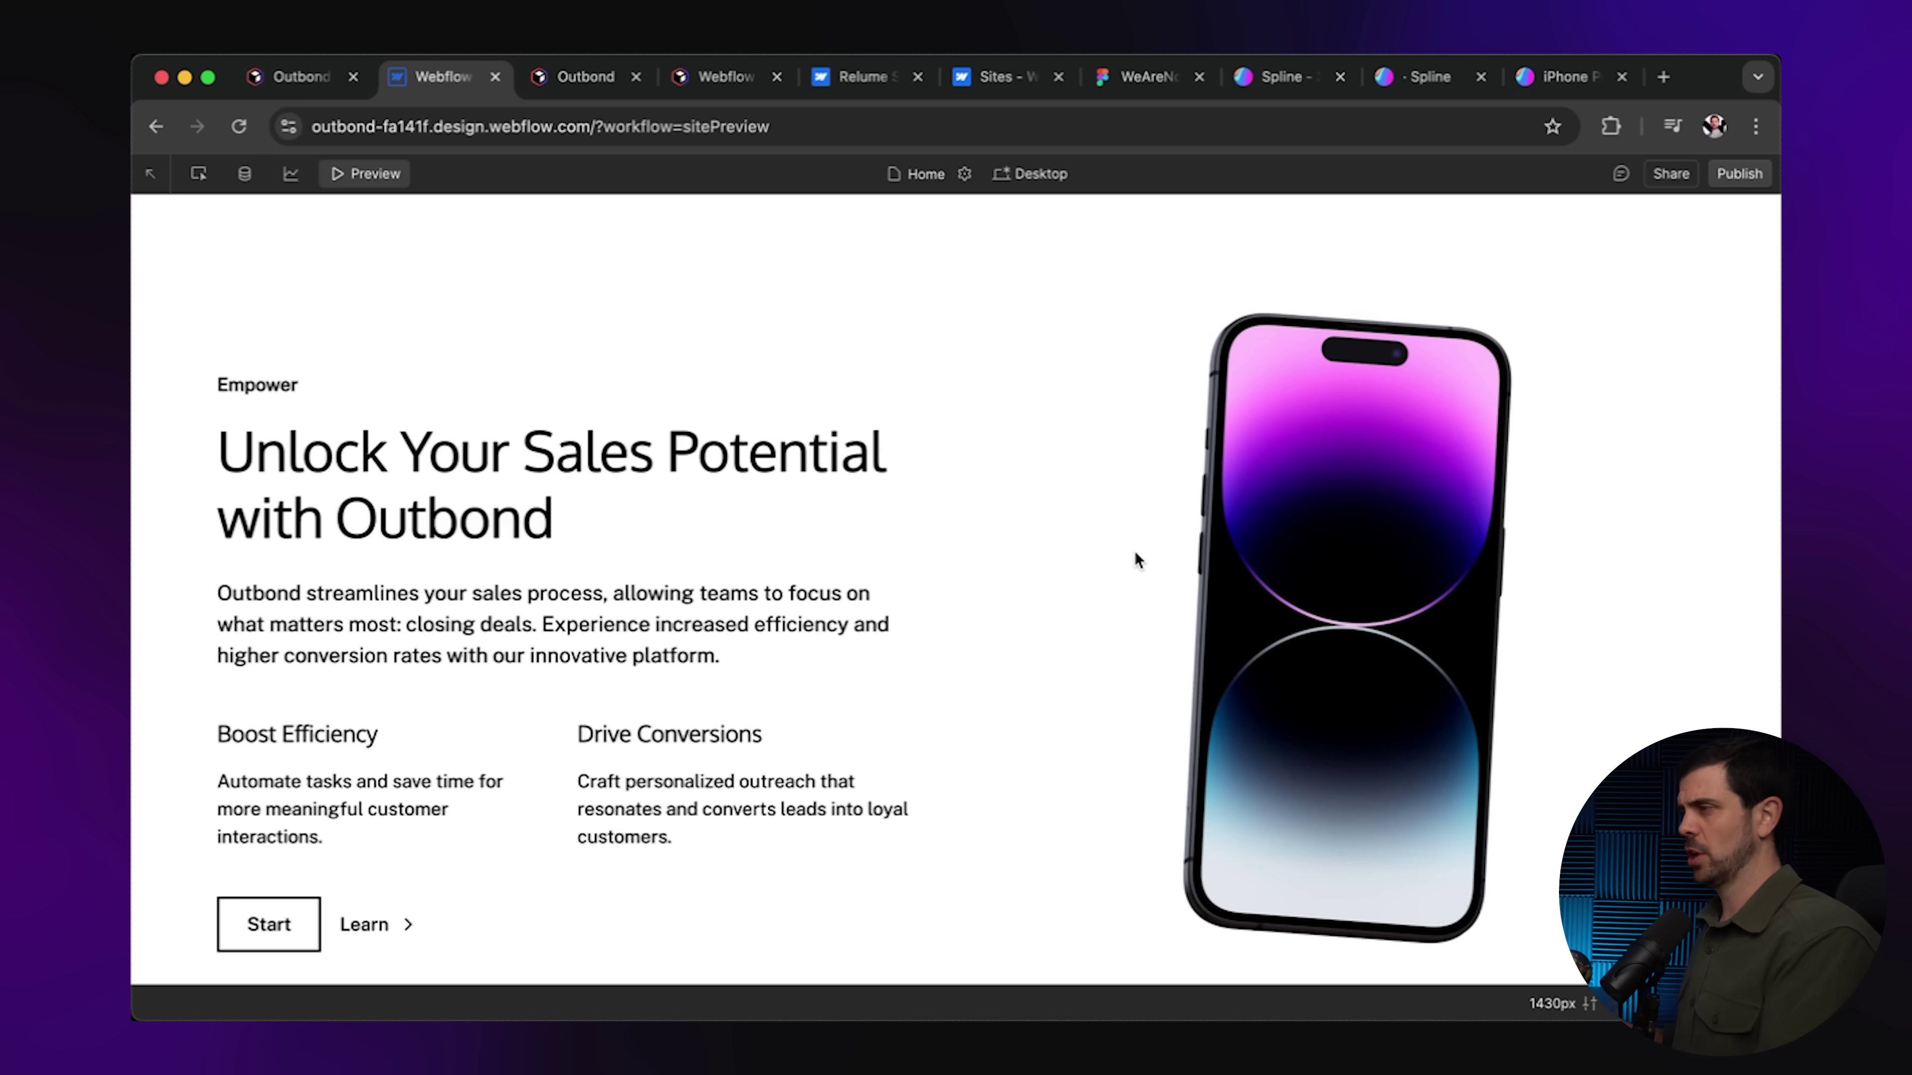
{"action": "scroll", "coordinate": [1136, 554], "scroll_direction": "down", "scroll_amount": 6}
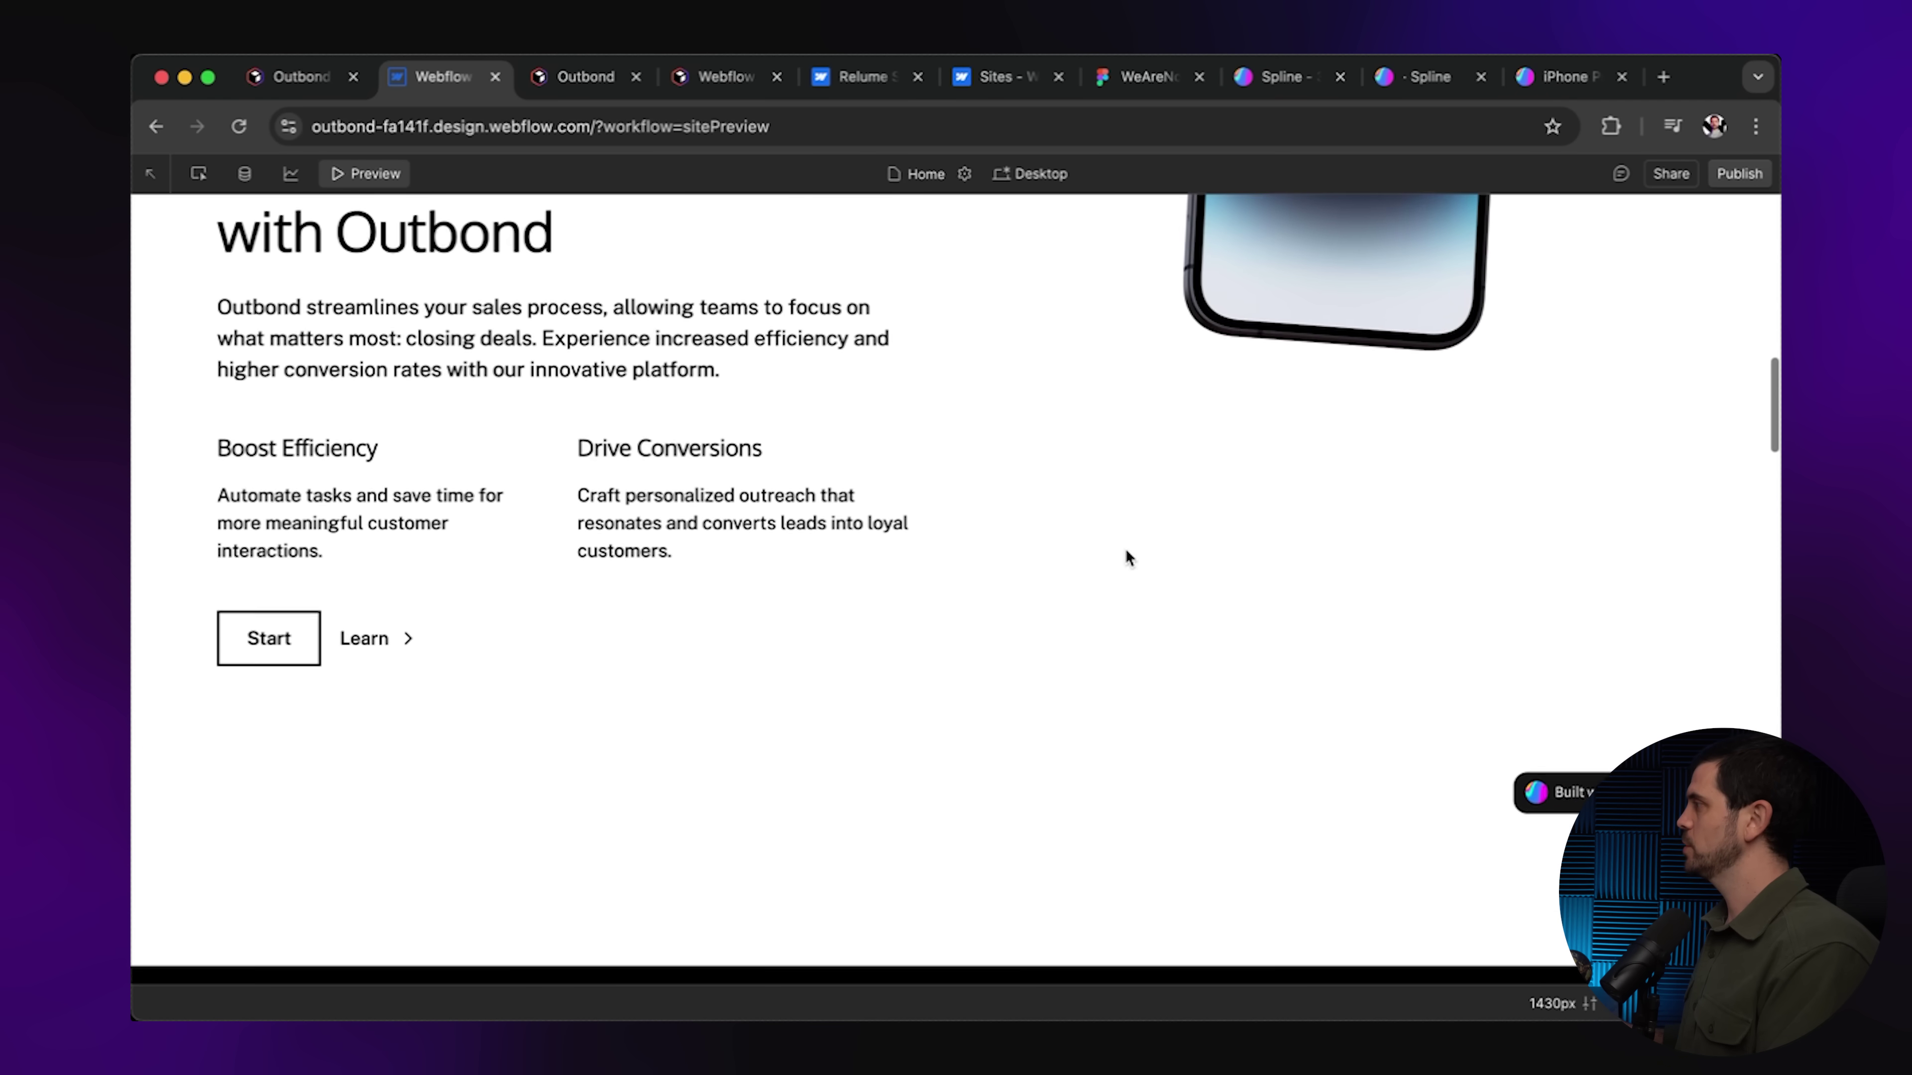
{"action": "scroll", "coordinate": [1125, 549], "scroll_direction": "down", "scroll_amount": 12}
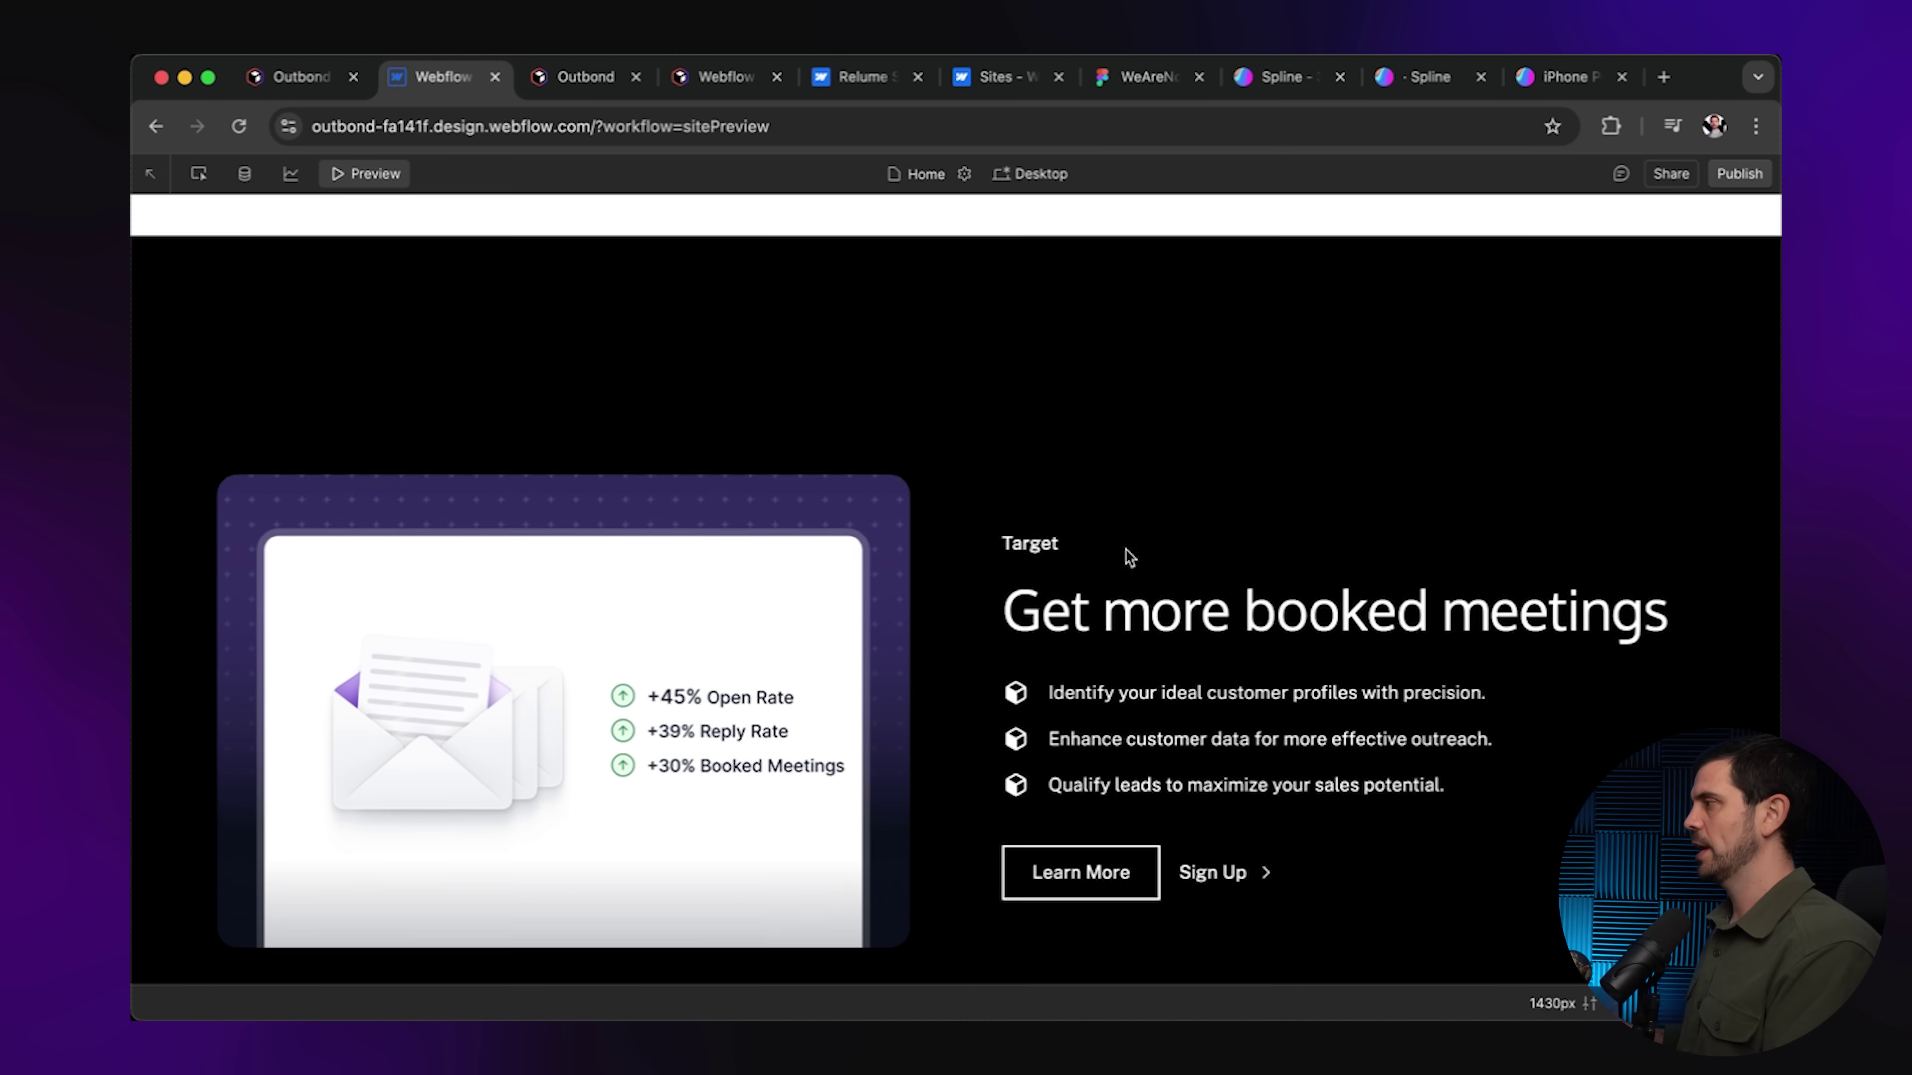
{"action": "scroll", "coordinate": [1124, 548], "scroll_direction": "down", "scroll_amount": 2}
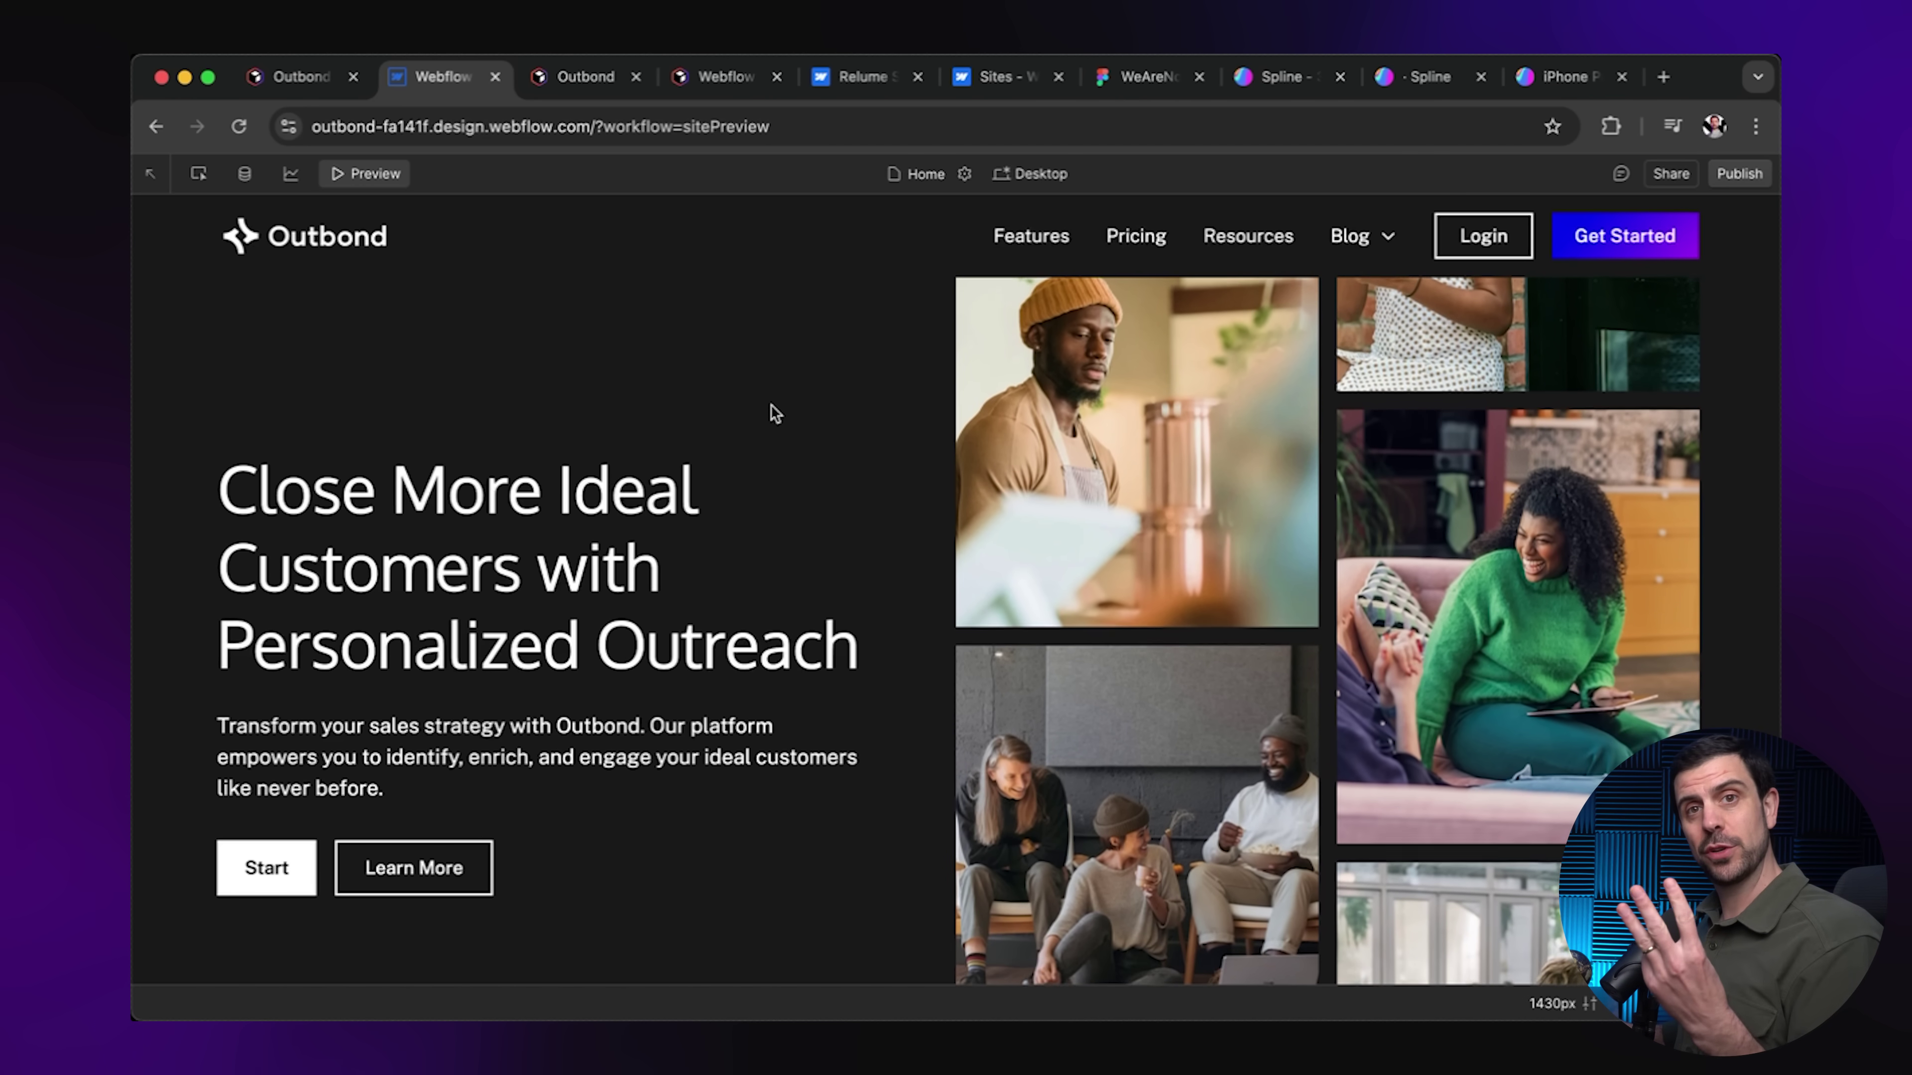
{"action": "scroll", "coordinate": [774, 413], "scroll_direction": "down", "scroll_amount": 4}
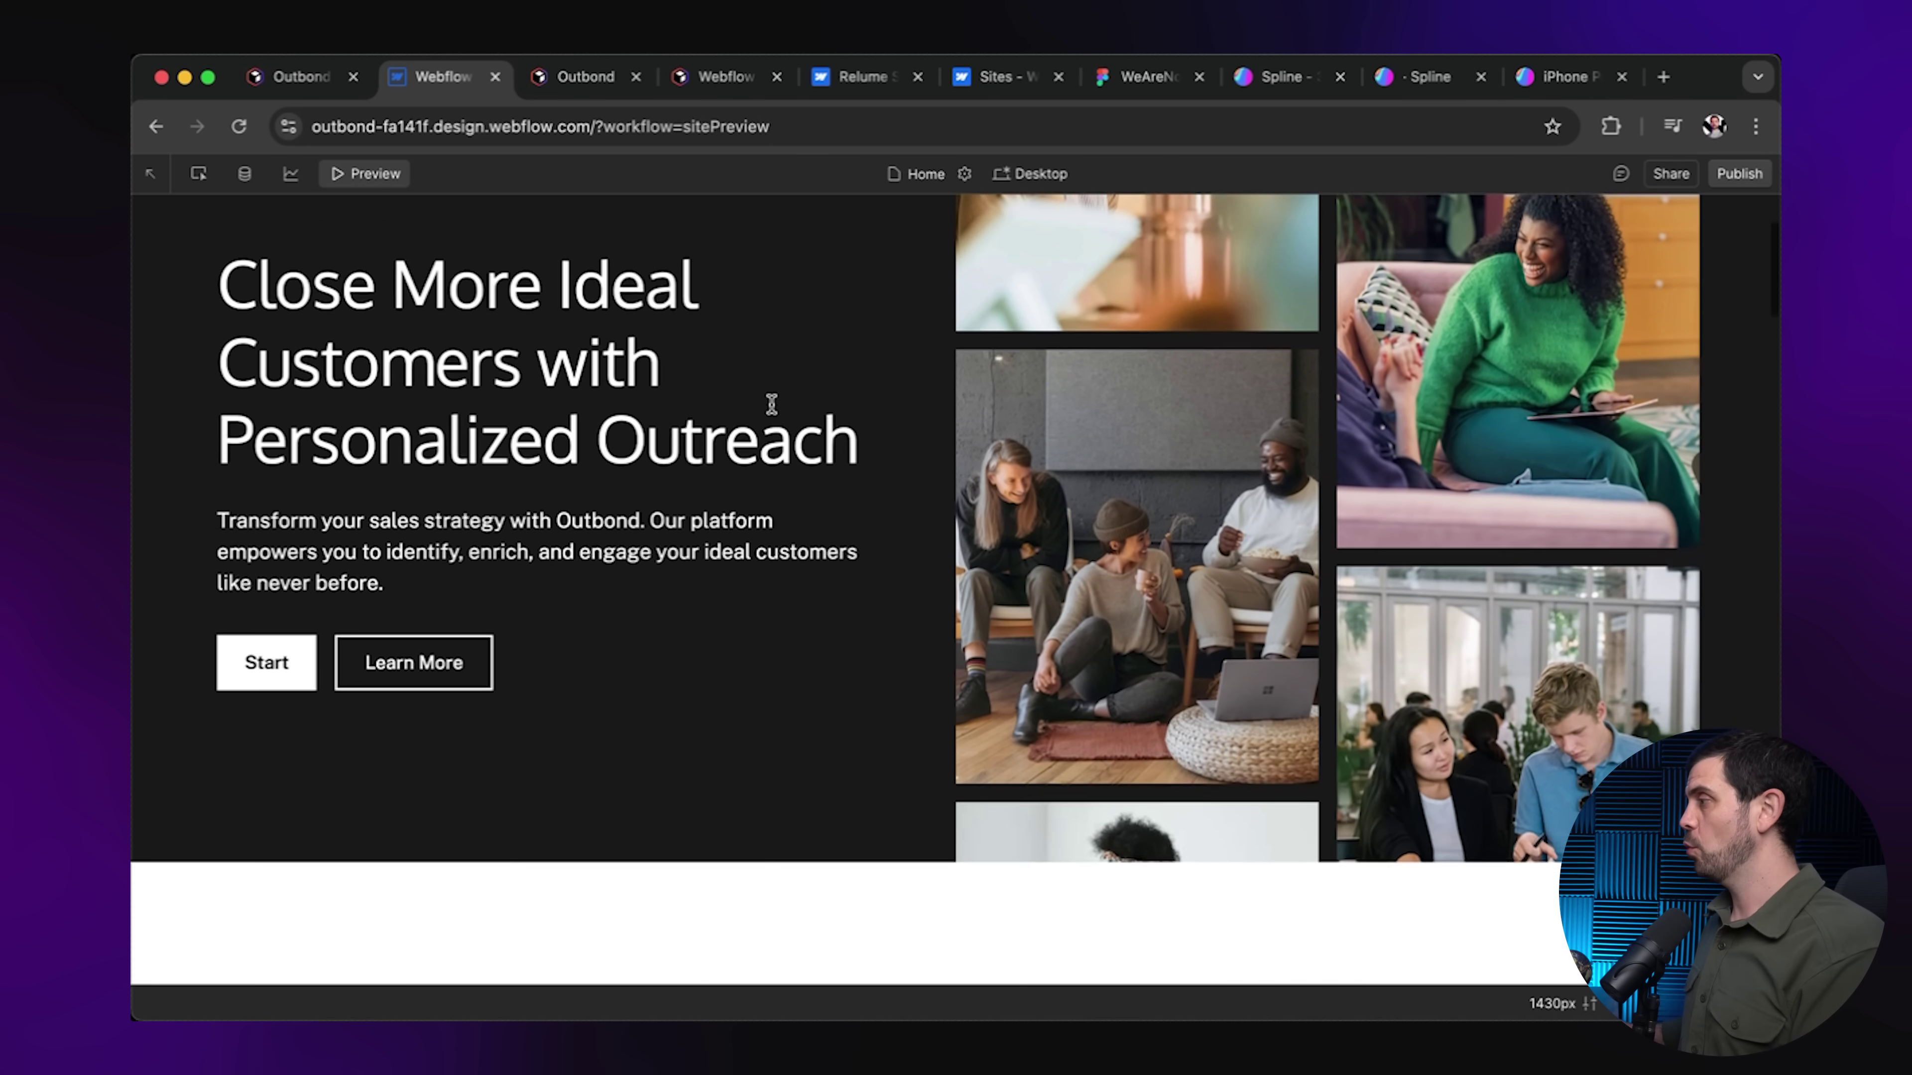